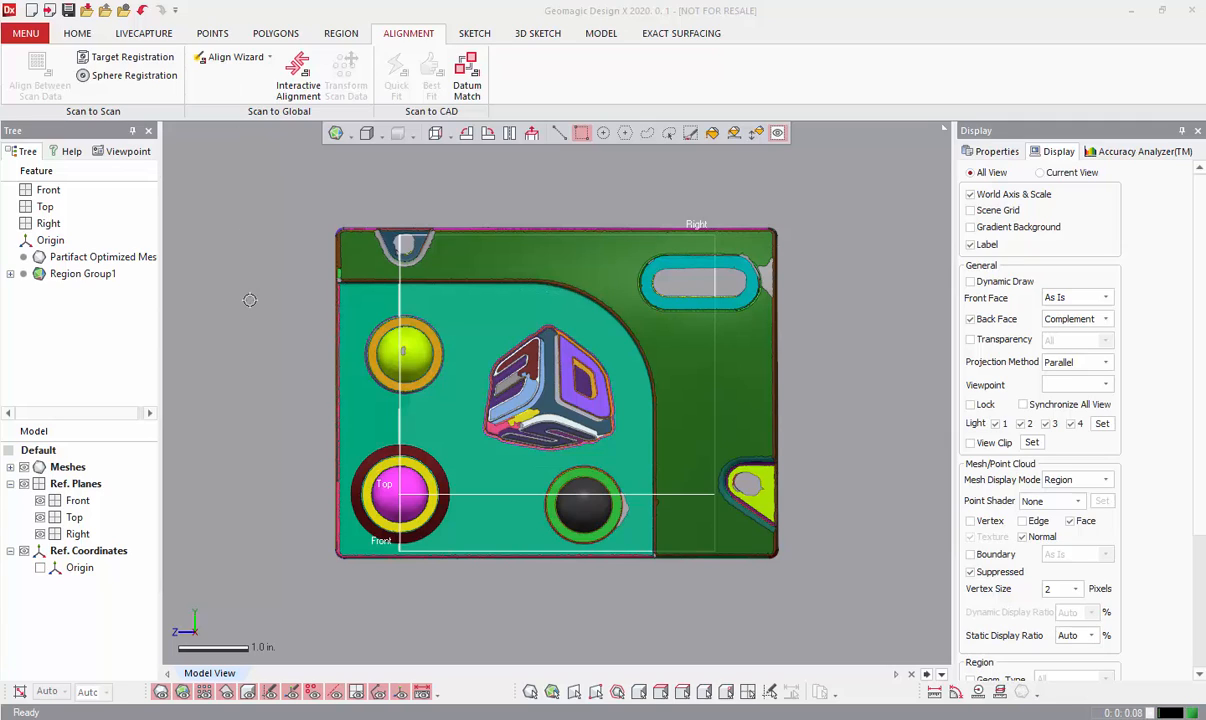
Hide the region colours and start a planar mesh sketch on the Right plane.
{"action": "left_click", "coordinate": [182, 691]}
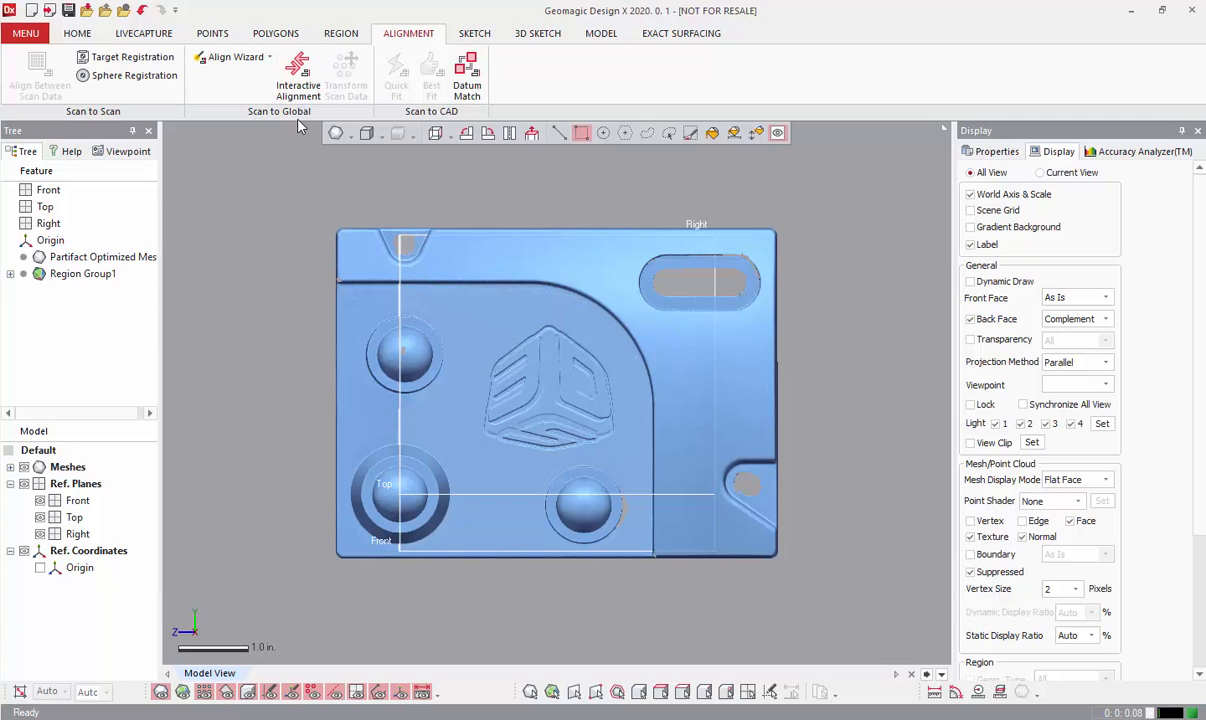
{"action": "left_click", "coordinate": [74, 33]}
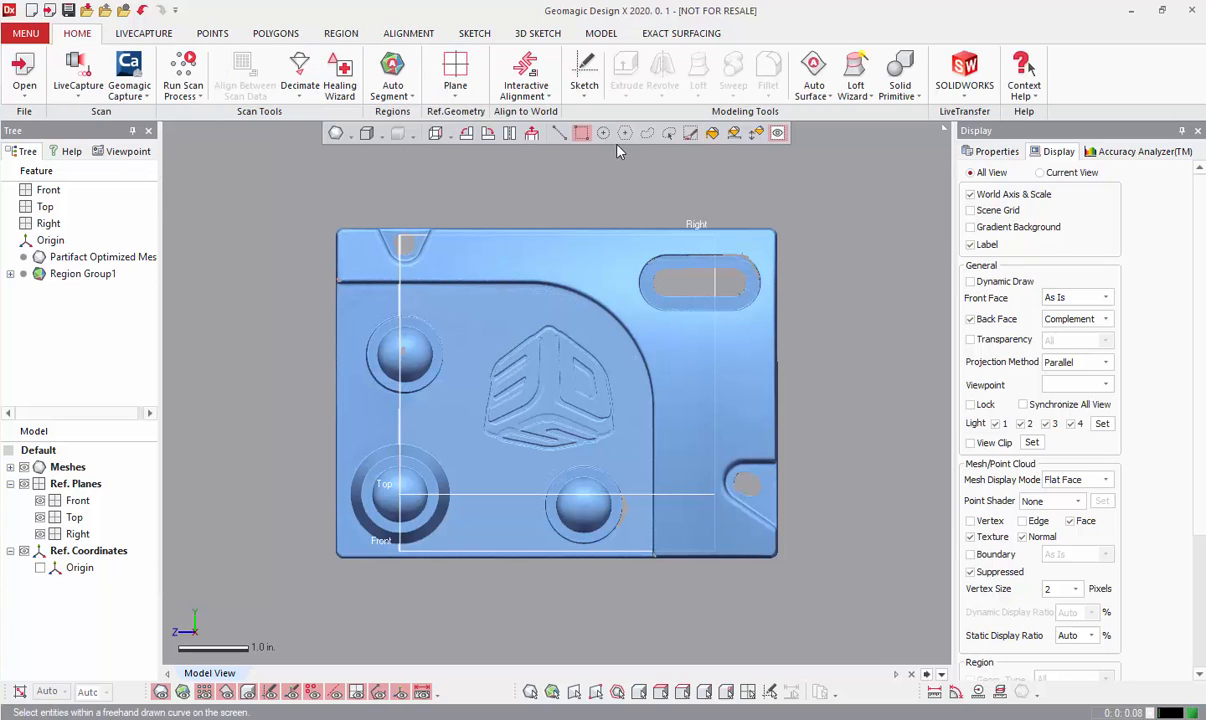
{"action": "right_click_drag", "start_coordinate": [686, 500], "coordinate": [672, 551]}
{"action": "right_click", "coordinate": [708, 531]}
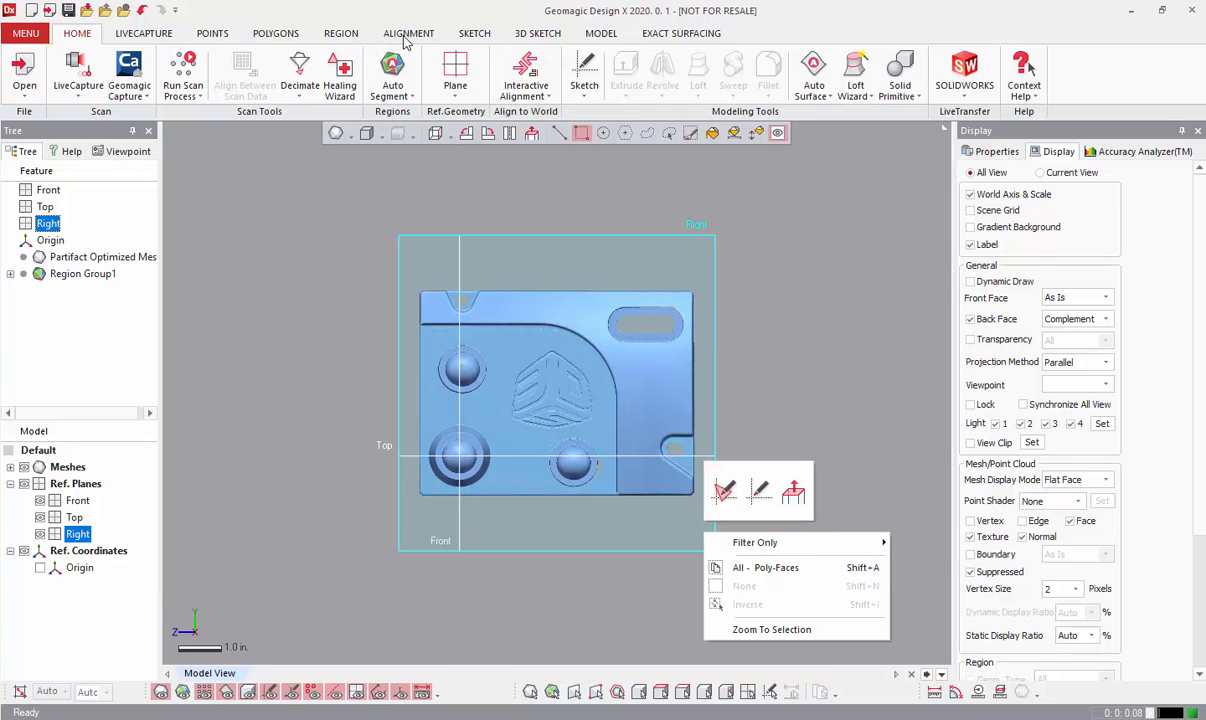
{"action": "left_click", "coordinate": [445, 38]}
{"action": "left_click", "coordinate": [445, 38]}
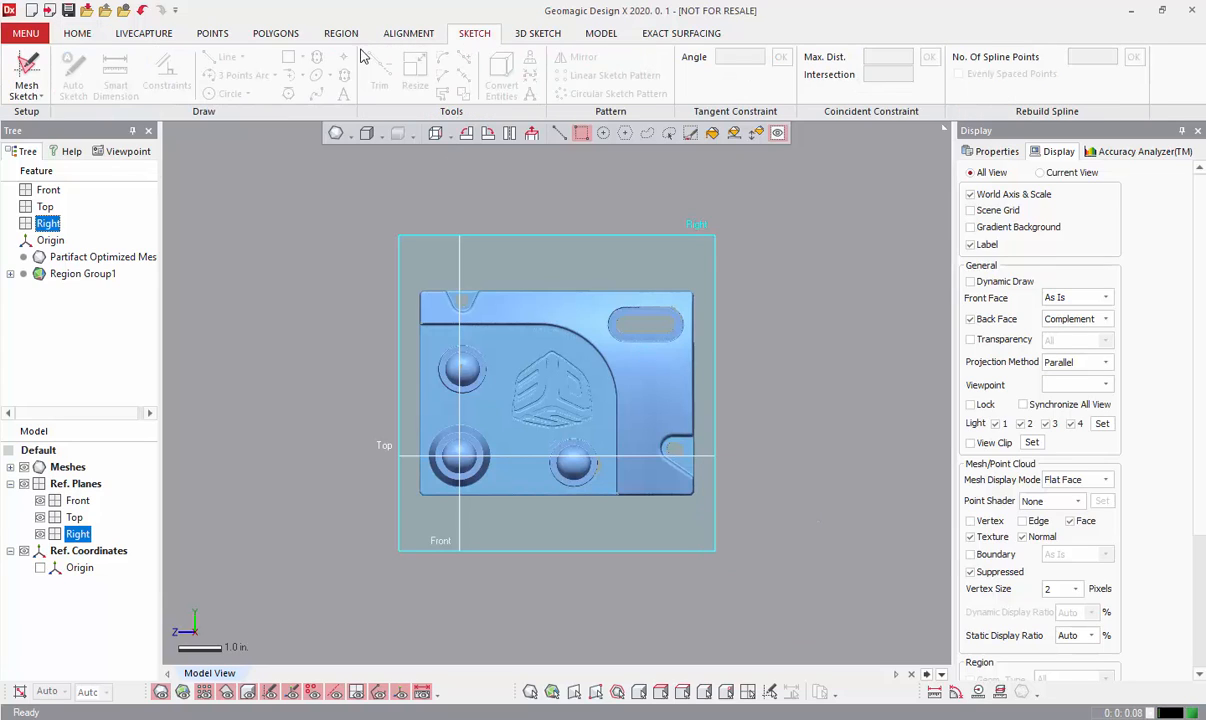
{"action": "left_click", "coordinate": [30, 80]}
{"action": "left_click", "coordinate": [26, 80]}
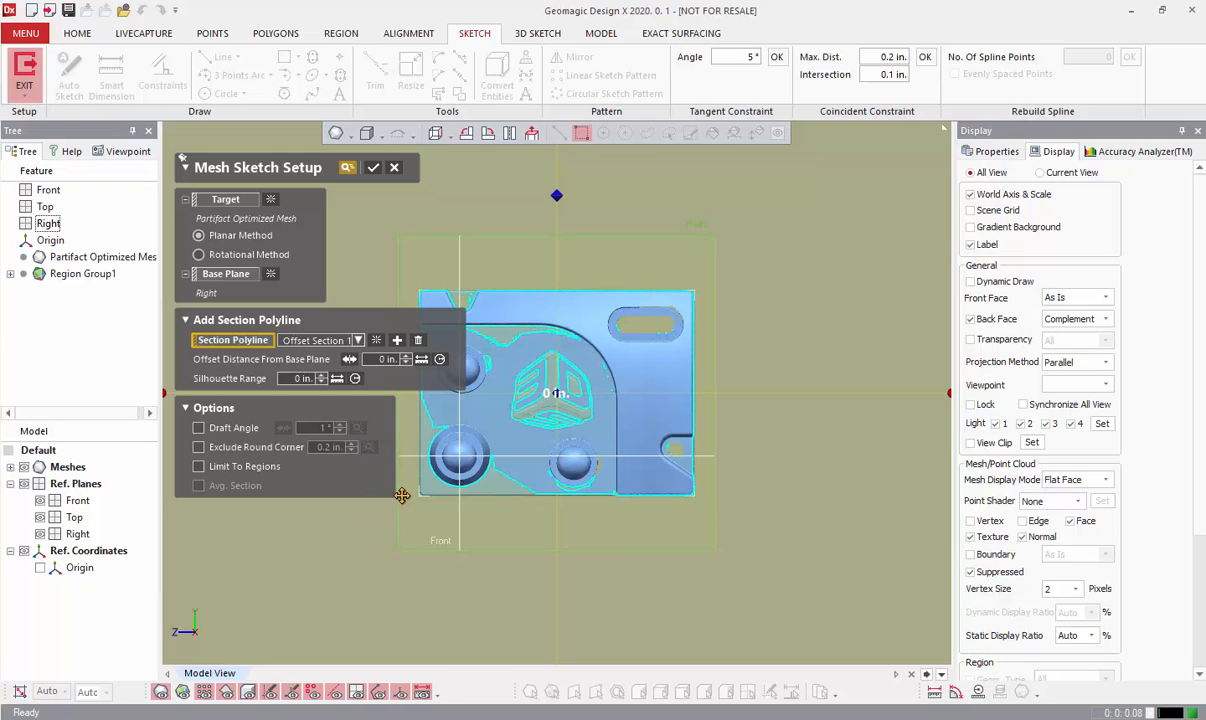
Offset the first section polyline 0.35 in. from the Right base plane in the reverse direction, through the block's base.
{"action": "right_click_drag", "start_coordinate": [523, 559], "coordinate": [673, 345]}
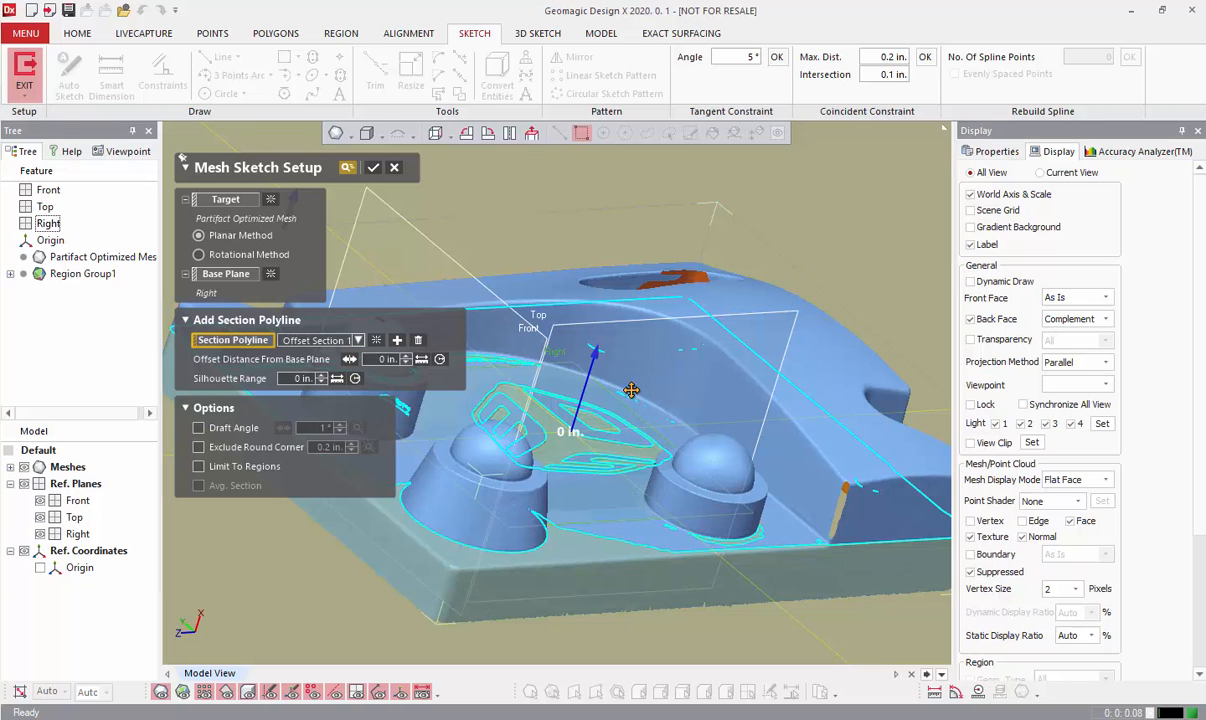
{"action": "right_click_drag", "start_coordinate": [574, 554], "coordinate": [603, 455]}
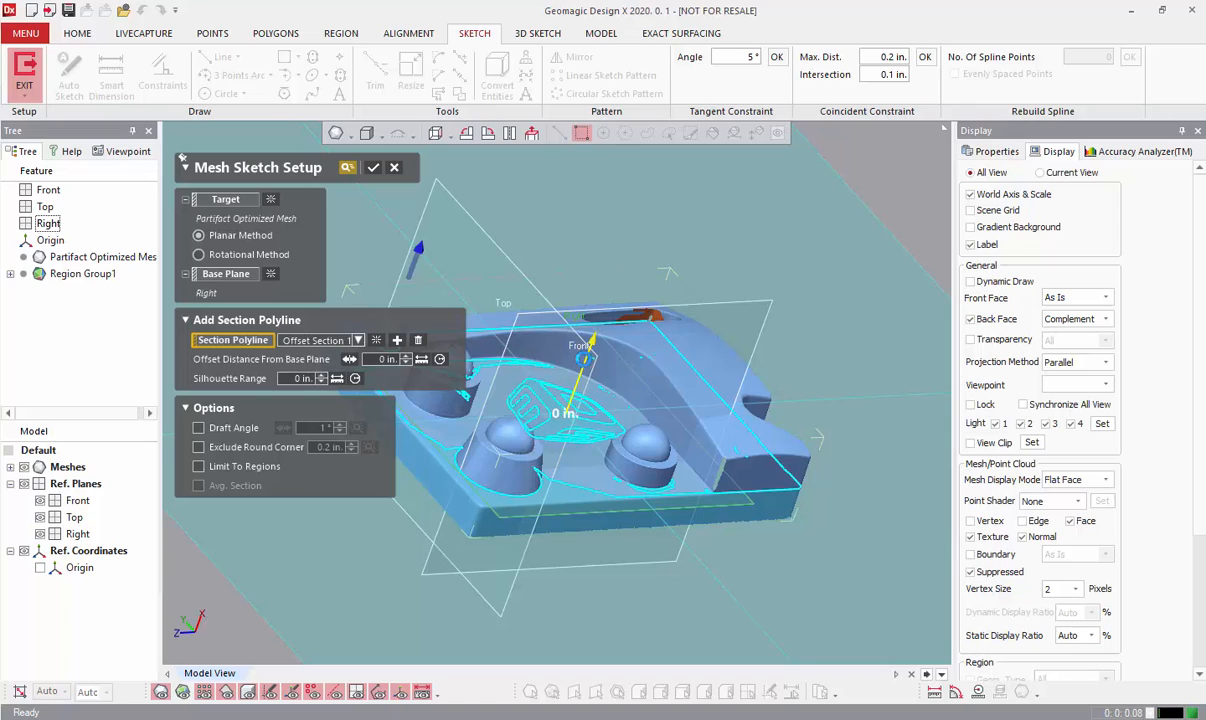
{"action": "left_click_drag", "start_coordinate": [586, 355], "coordinate": [579, 375]}
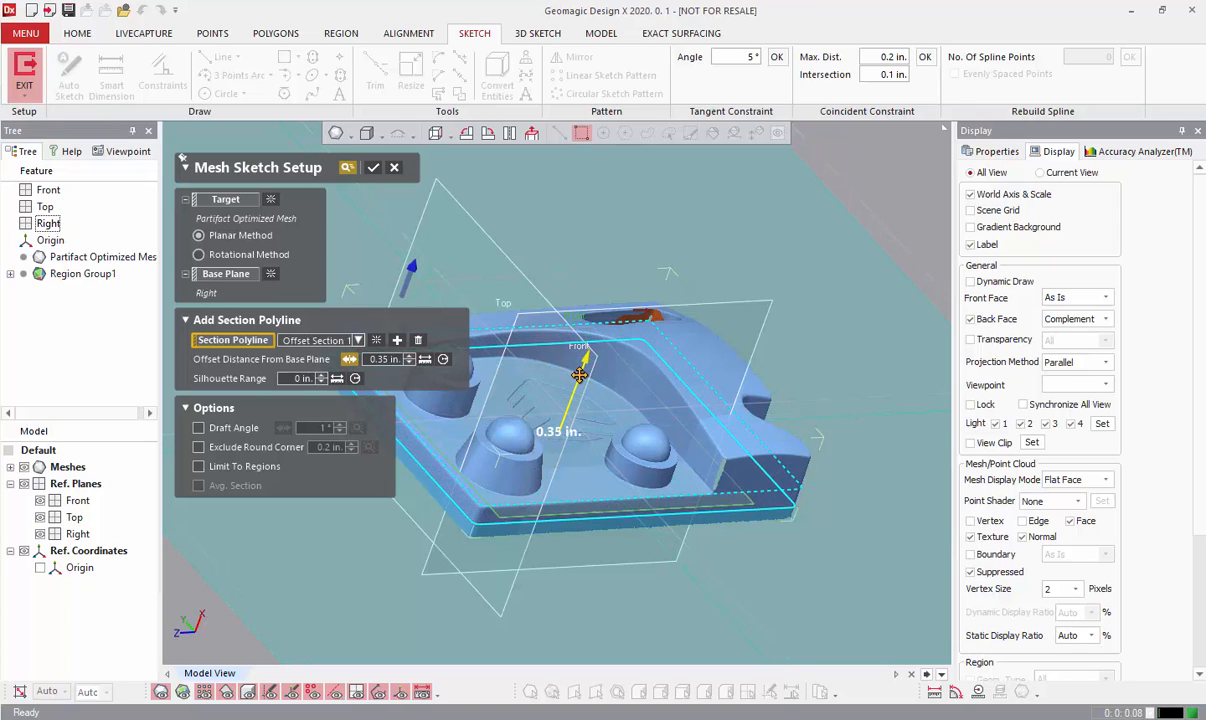
{"action": "right_click_drag", "start_coordinate": [579, 375], "coordinate": [651, 365]}
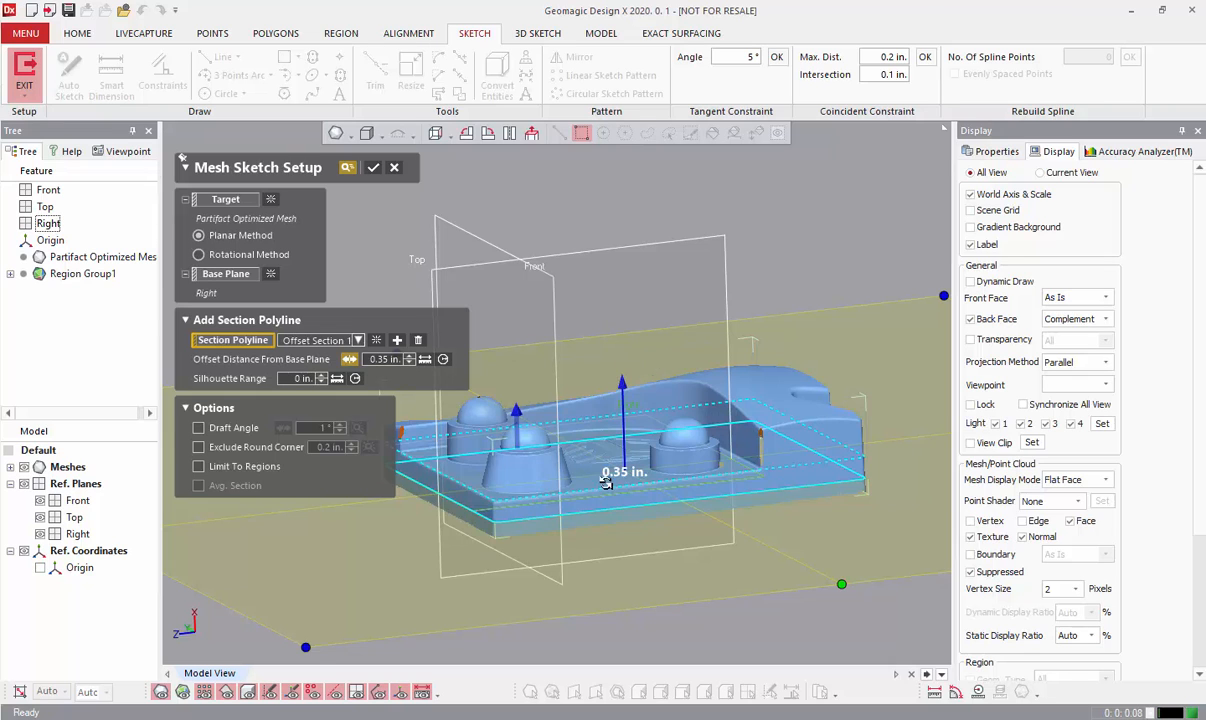
{"action": "right_click_drag", "start_coordinate": [571, 455], "coordinate": [597, 455]}
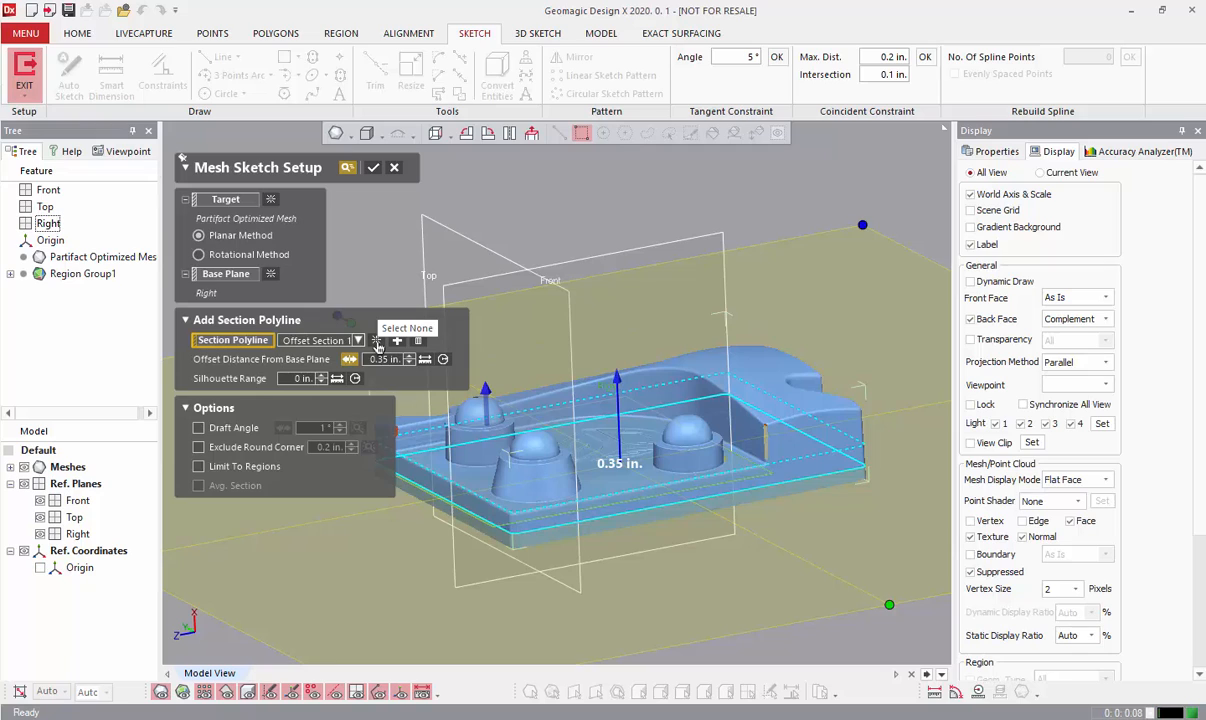
Reselect Offset Section 1 and delete it from the mesh sketch setup.
{"action": "left_click", "coordinate": [377, 342]}
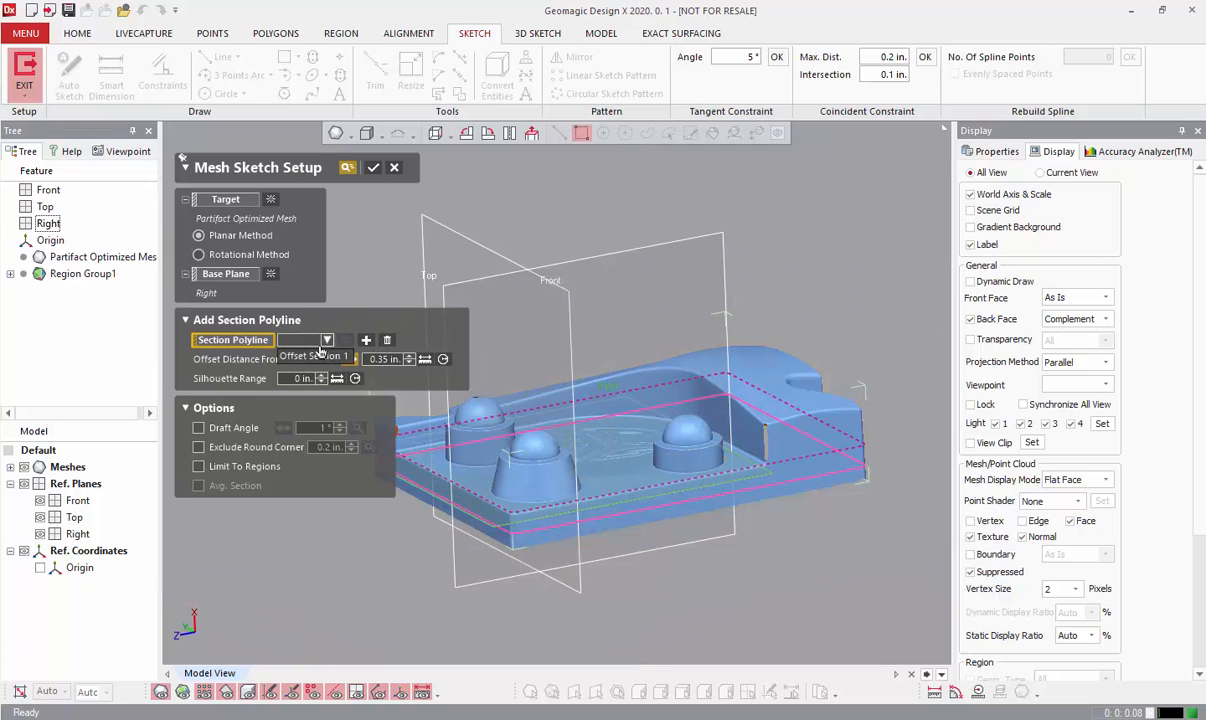
{"action": "left_click", "coordinate": [320, 362]}
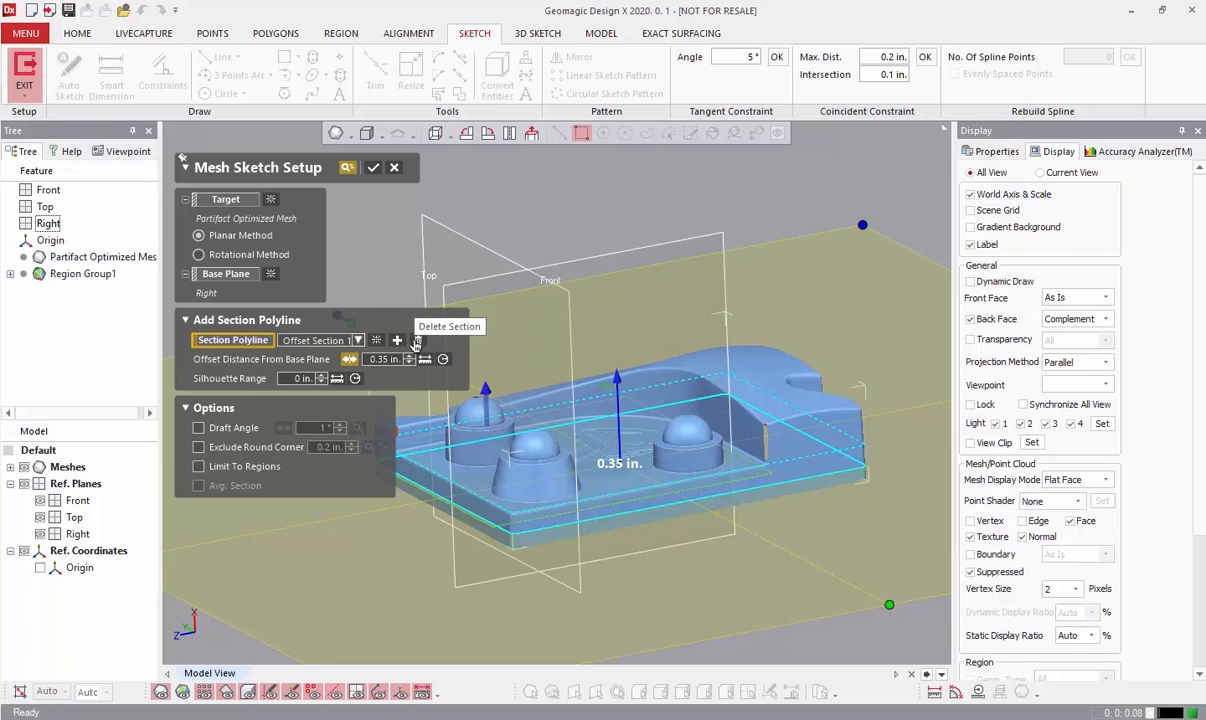
{"action": "left_click", "coordinate": [416, 342]}
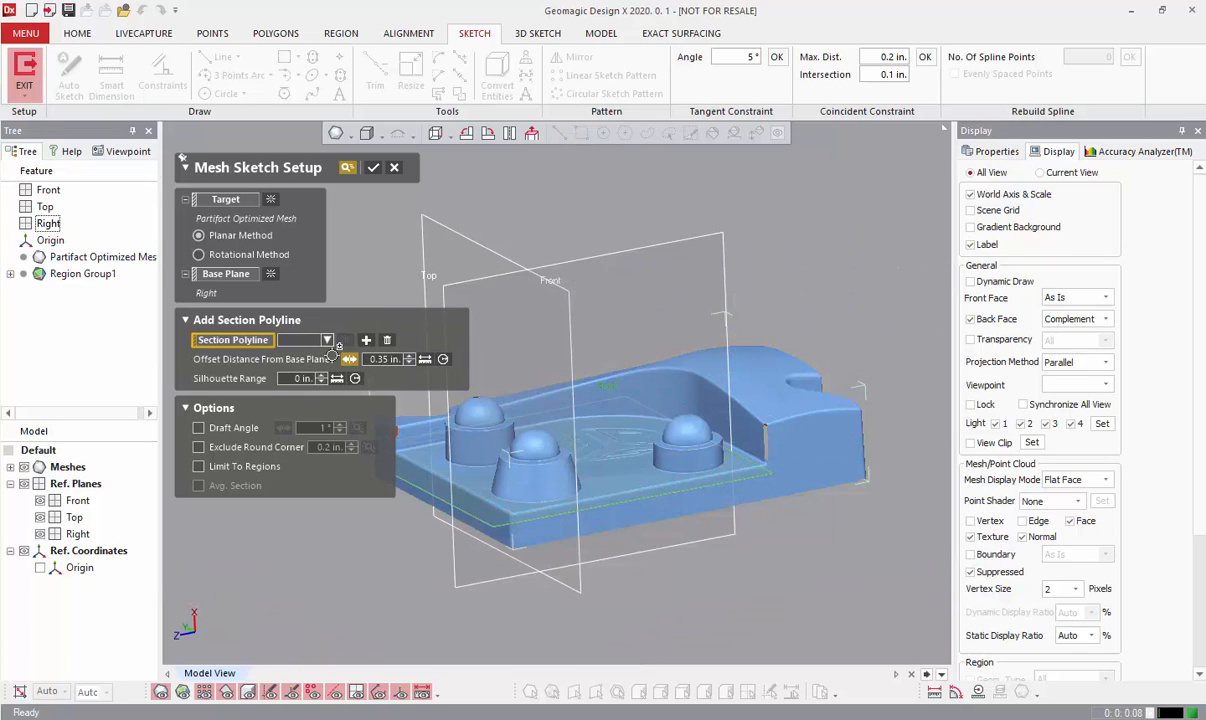
Add a new section polyline offset 0.3 in. from the base plane in the reverse direction, and hide the mesh.
{"action": "right_click_drag", "start_coordinate": [606, 548], "coordinate": [578, 493]}
{"action": "left_click", "coordinate": [366, 340]}
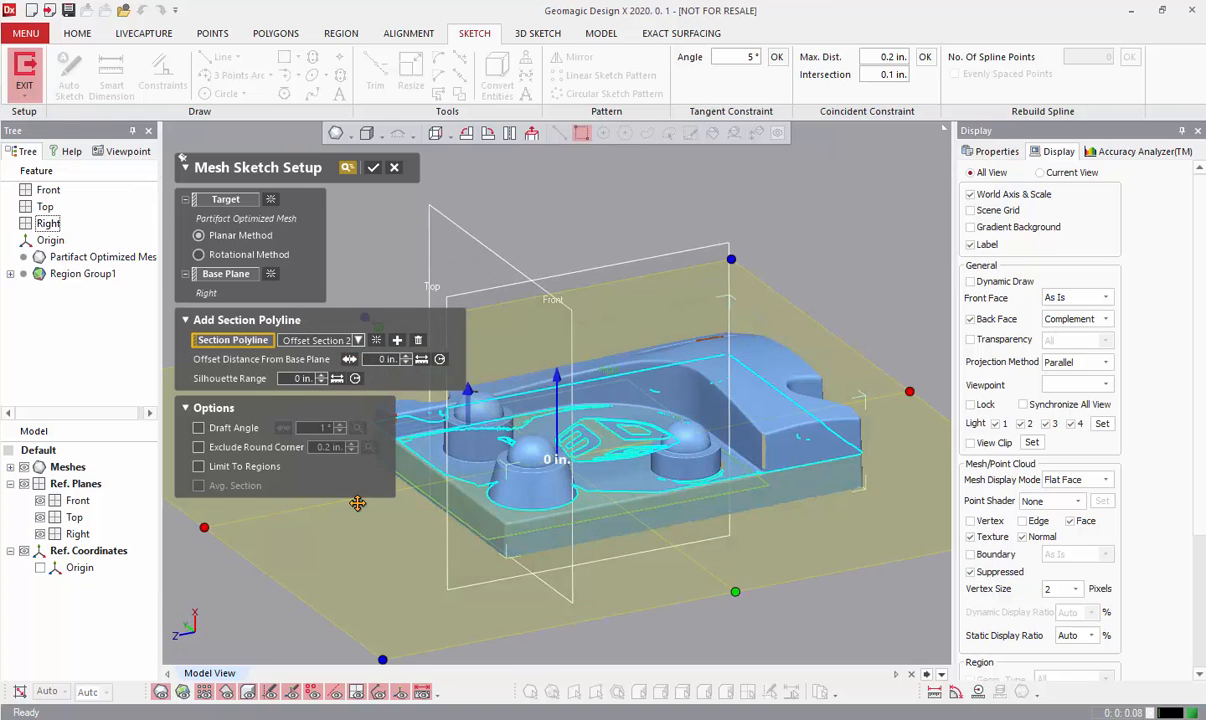
{"action": "left_click_drag", "start_coordinate": [557, 412], "coordinate": [557, 400]}
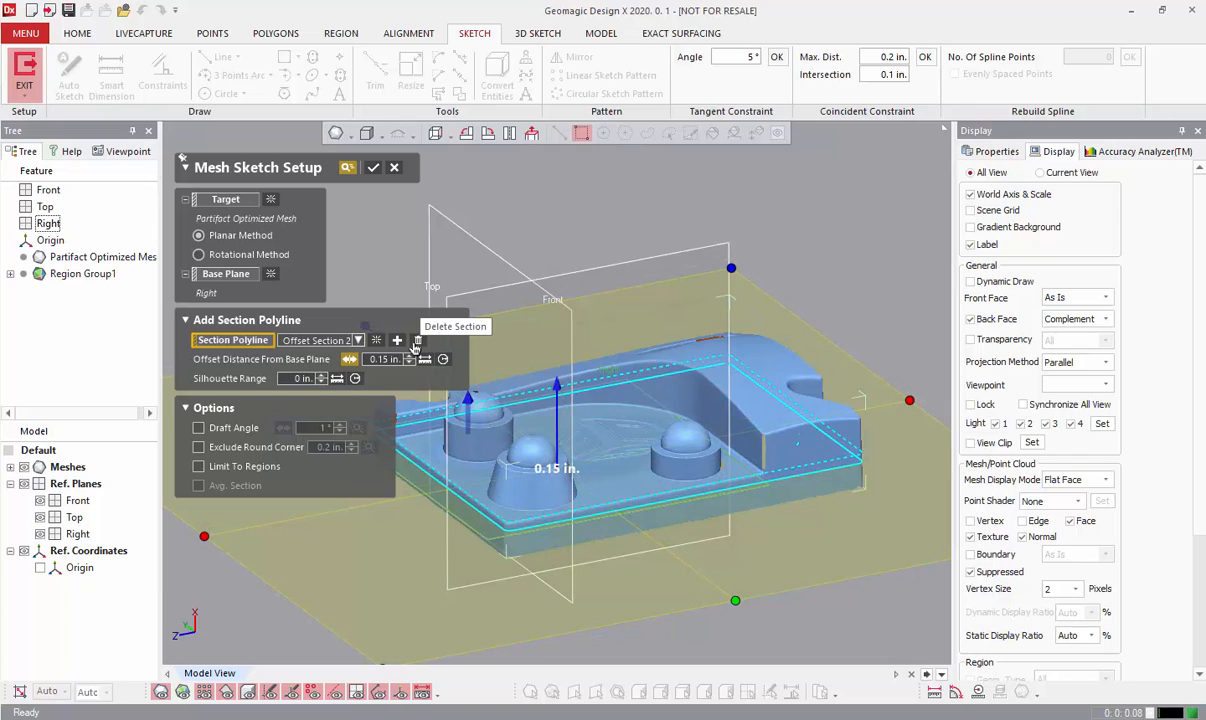
{"action": "right_click_drag", "start_coordinate": [405, 415], "coordinate": [596, 469]}
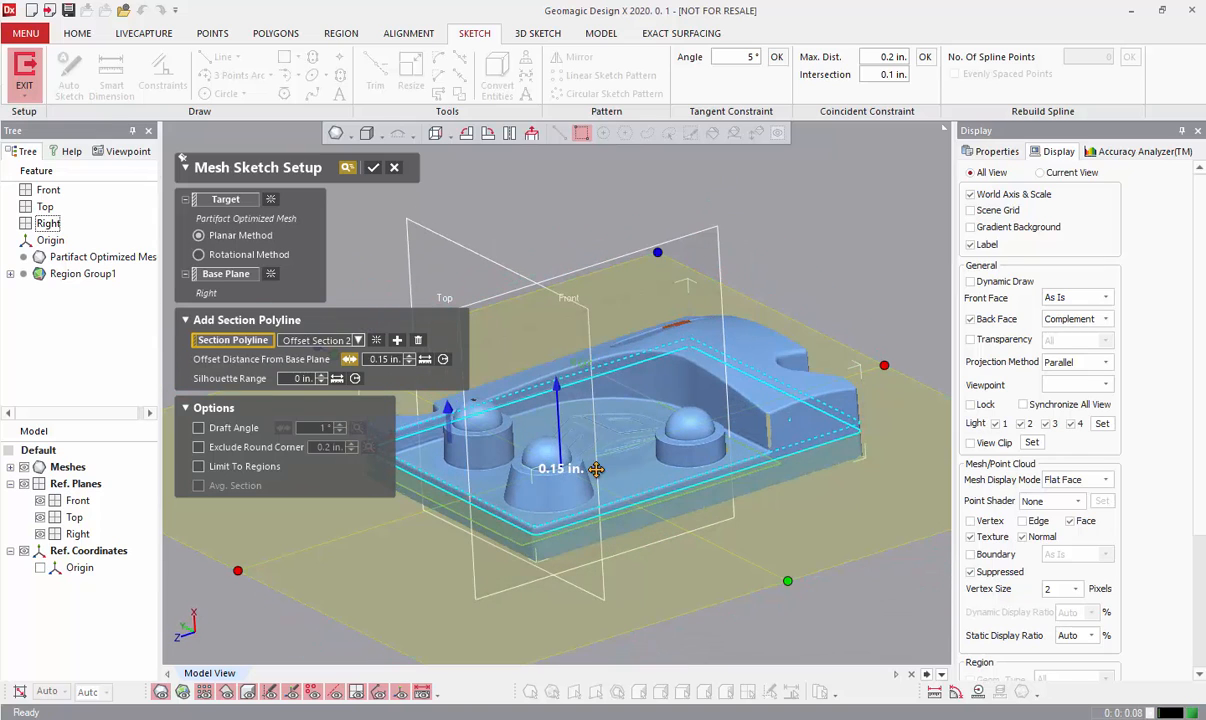
{"action": "left_click_drag", "start_coordinate": [556, 398], "coordinate": [560, 413]}
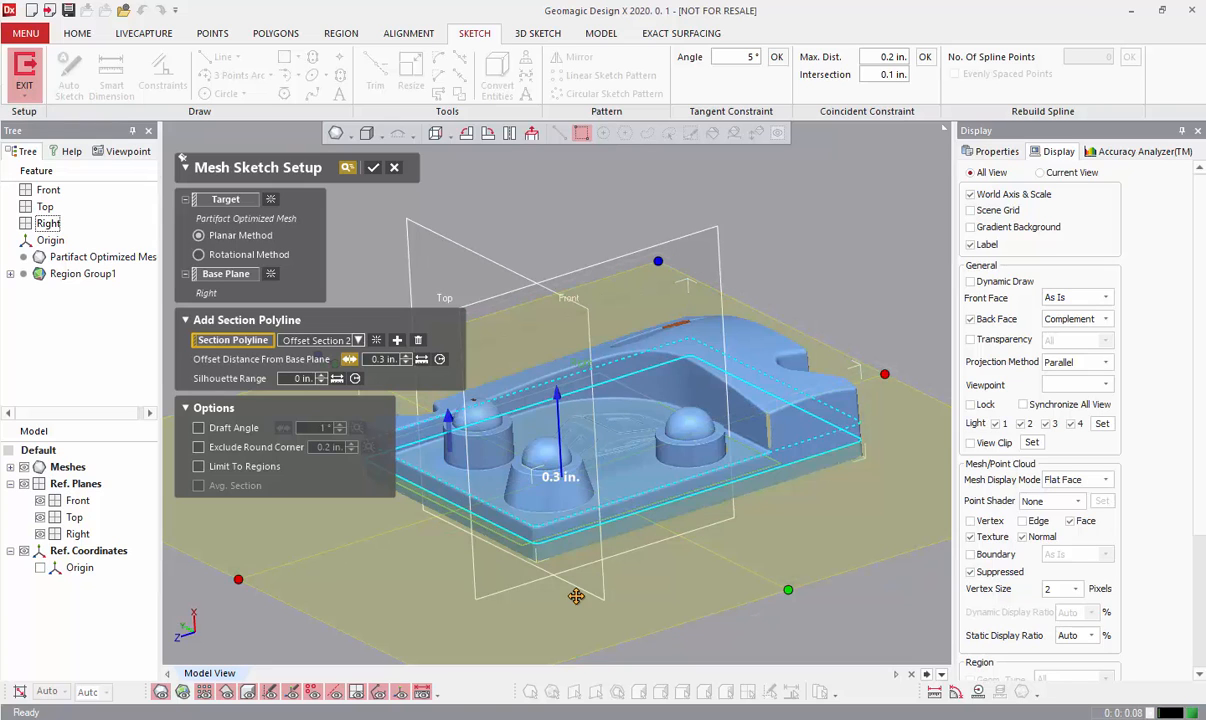
{"action": "mouse_move", "coordinate": [627, 571]}
{"action": "right_mouse_down"}
{"action": "mouse_move", "coordinate": [622, 581]}
{"action": "mouse_move", "coordinate": [608, 555]}
{"action": "mouse_move", "coordinate": [645, 598]}
{"action": "mouse_move", "coordinate": [612, 583]}
{"action": "right_mouse_up"}
{"action": "left_click", "coordinate": [24, 467]}
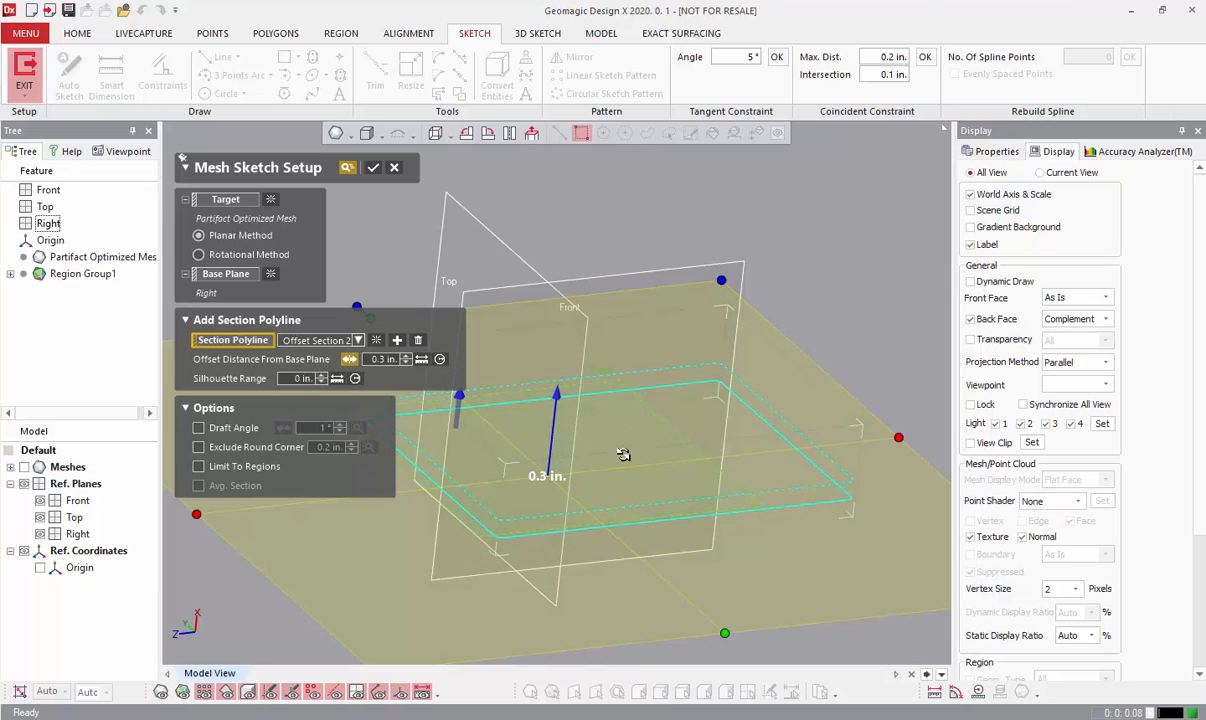
Add Offset Section 3 and offset it 0.25 in. above the base plane, through the bosses, slot and curved wall.
{"action": "right_click_drag", "start_coordinate": [622, 452], "coordinate": [585, 513]}
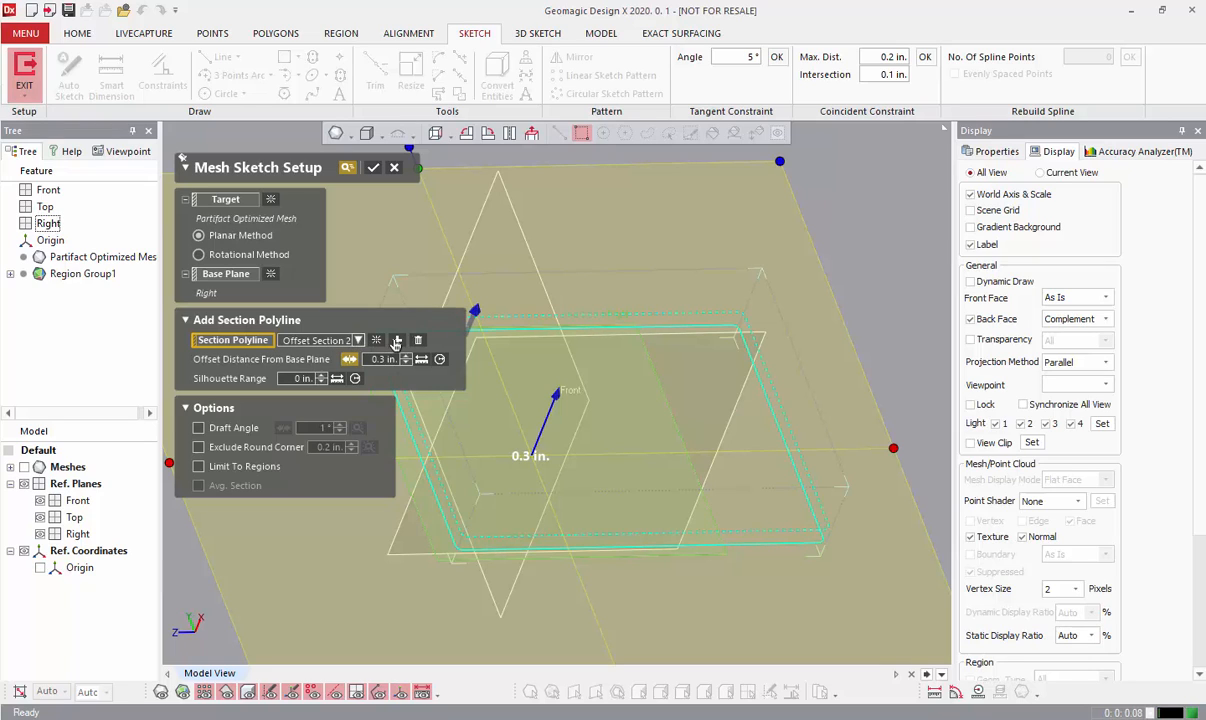
{"action": "left_click", "coordinate": [357, 340]}
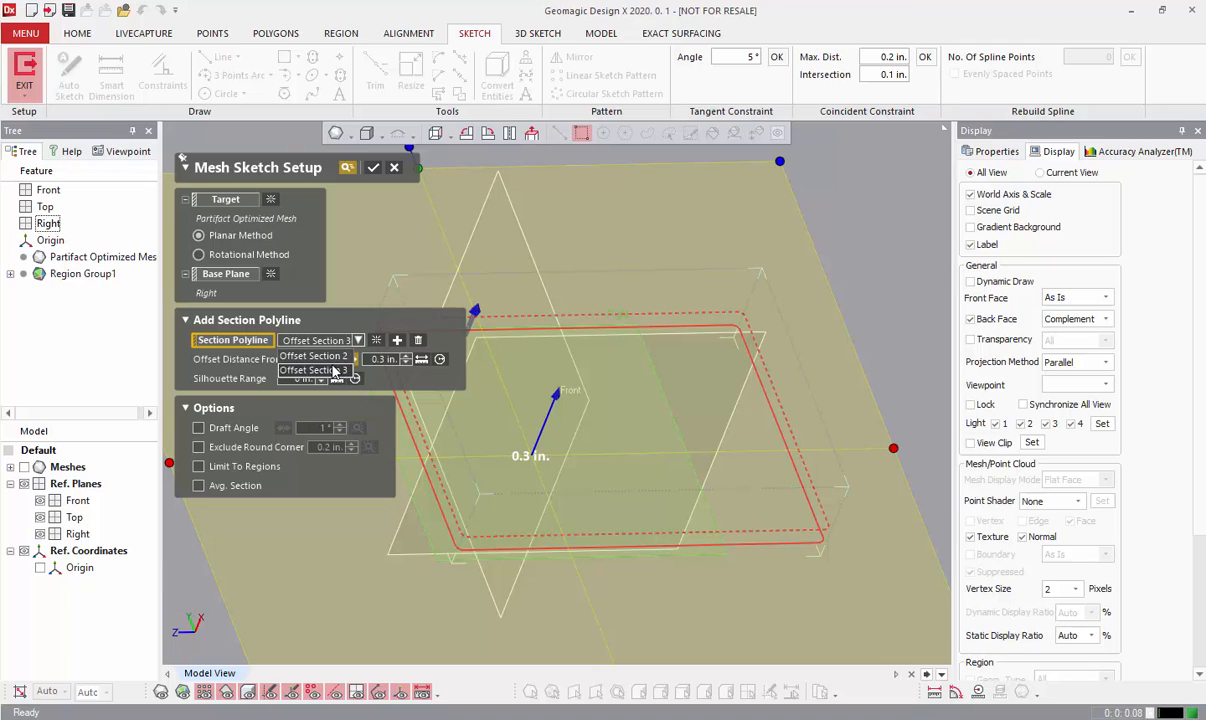
{"action": "left_click", "coordinate": [334, 370]}
{"action": "right_click_drag", "start_coordinate": [587, 617], "coordinate": [626, 582]}
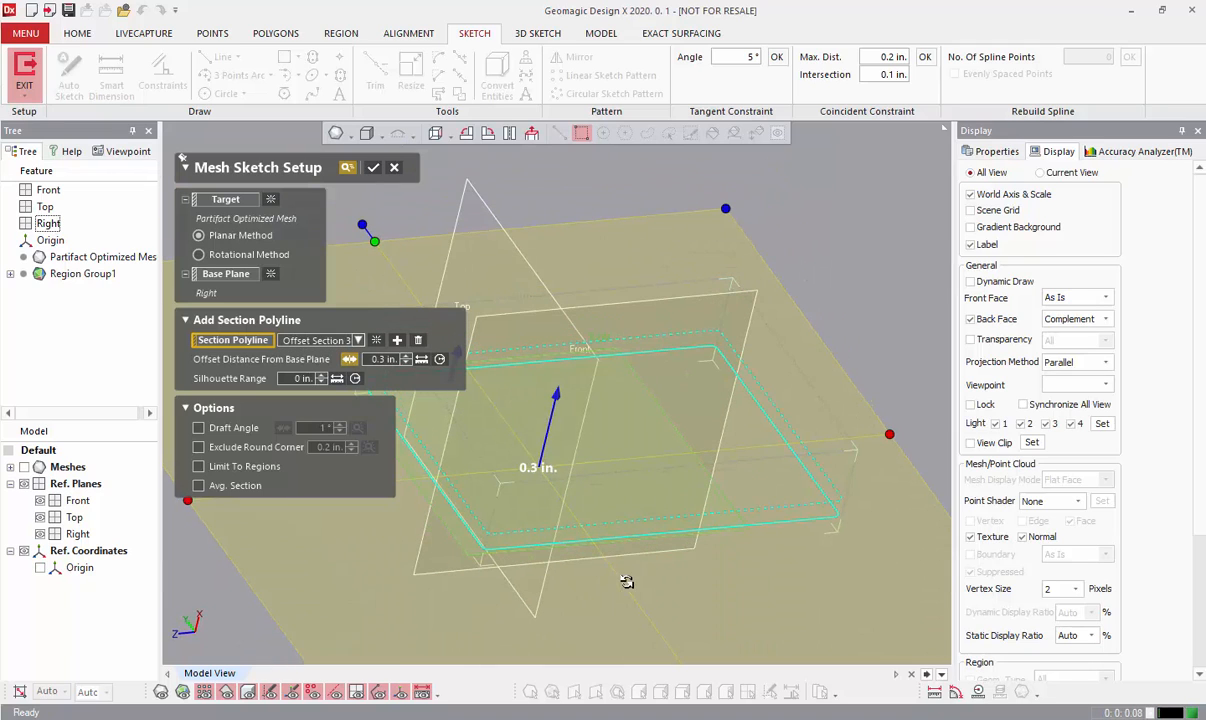
{"action": "left_click_drag", "start_coordinate": [549, 428], "coordinate": [590, 243]}
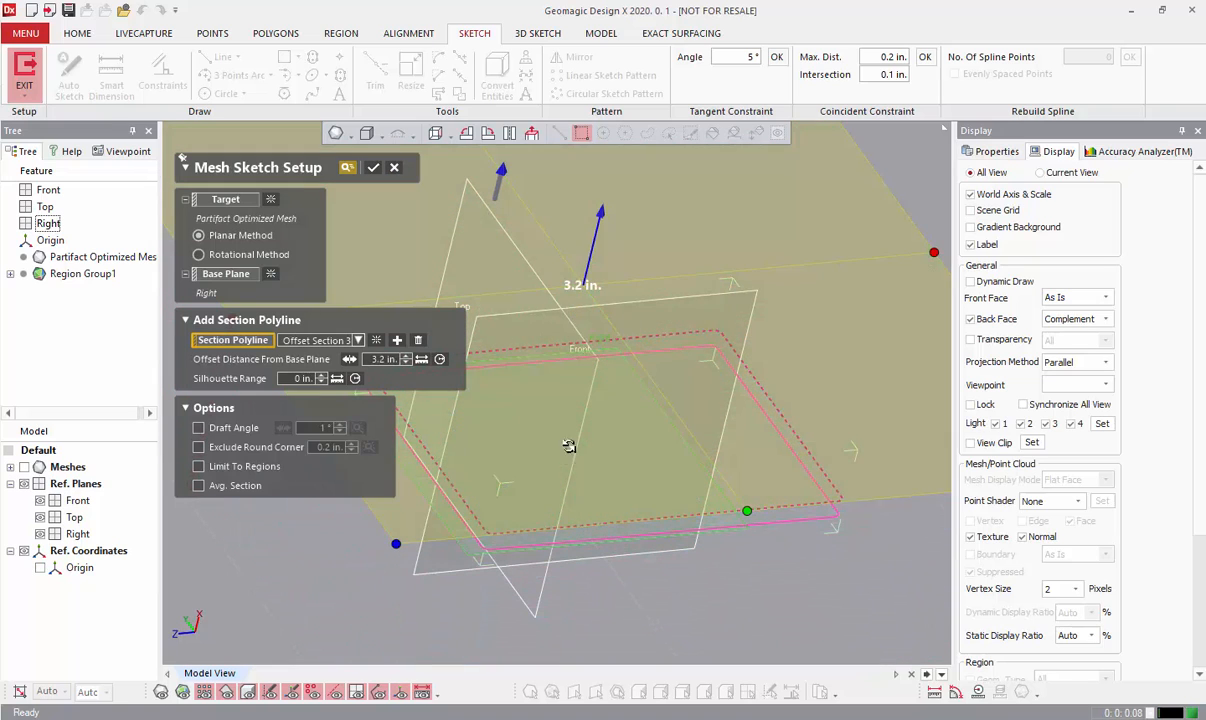
{"action": "right_click_drag", "start_coordinate": [571, 444], "coordinate": [576, 433]}
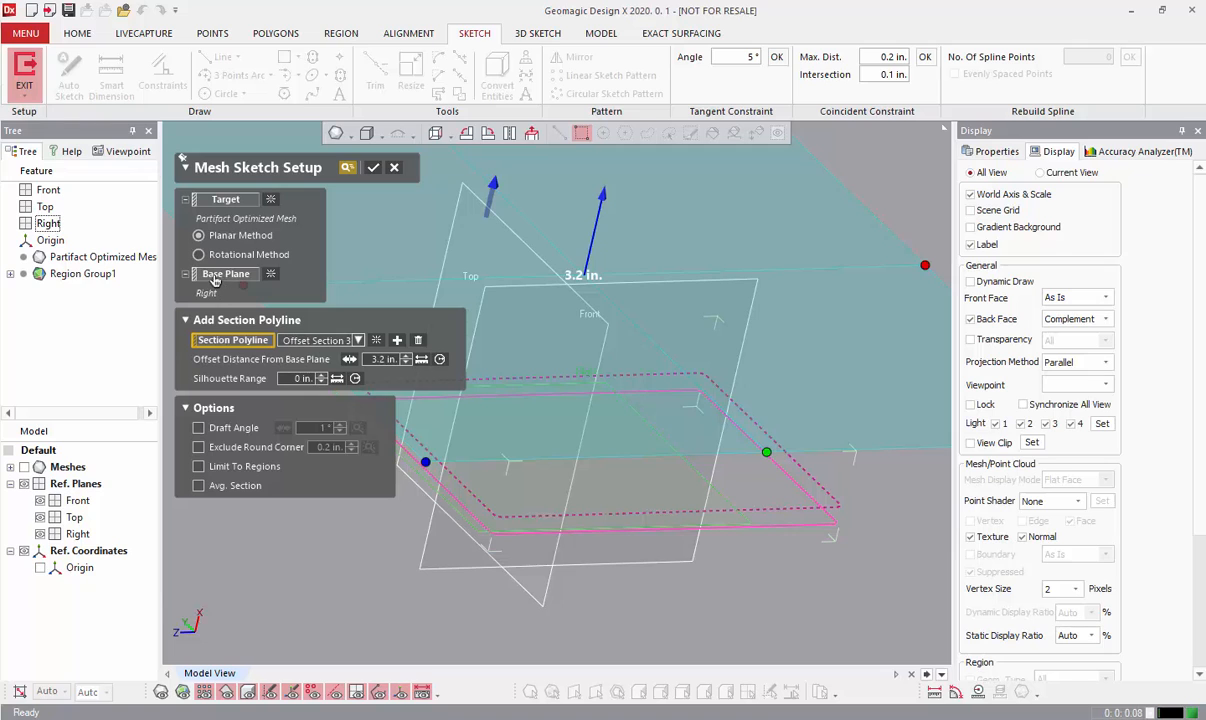
{"action": "right_click_drag", "start_coordinate": [497, 520], "coordinate": [600, 558]}
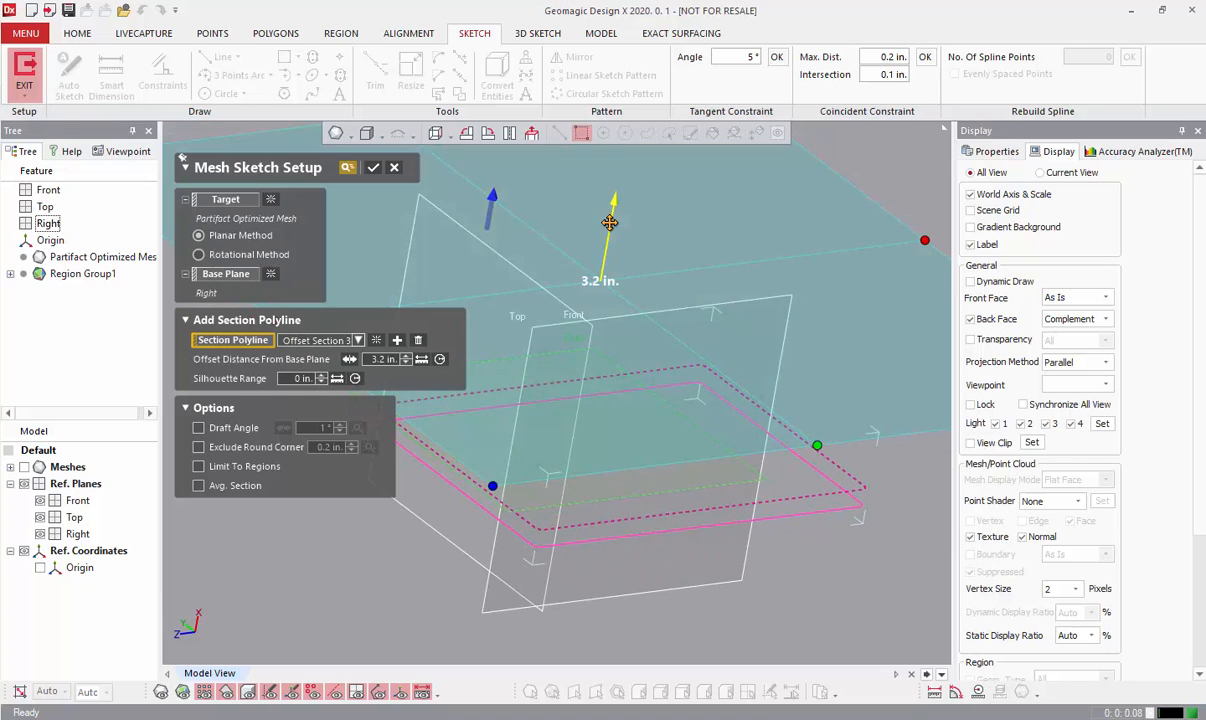
{"action": "left_click_drag", "start_coordinate": [609, 222], "coordinate": [566, 362]}
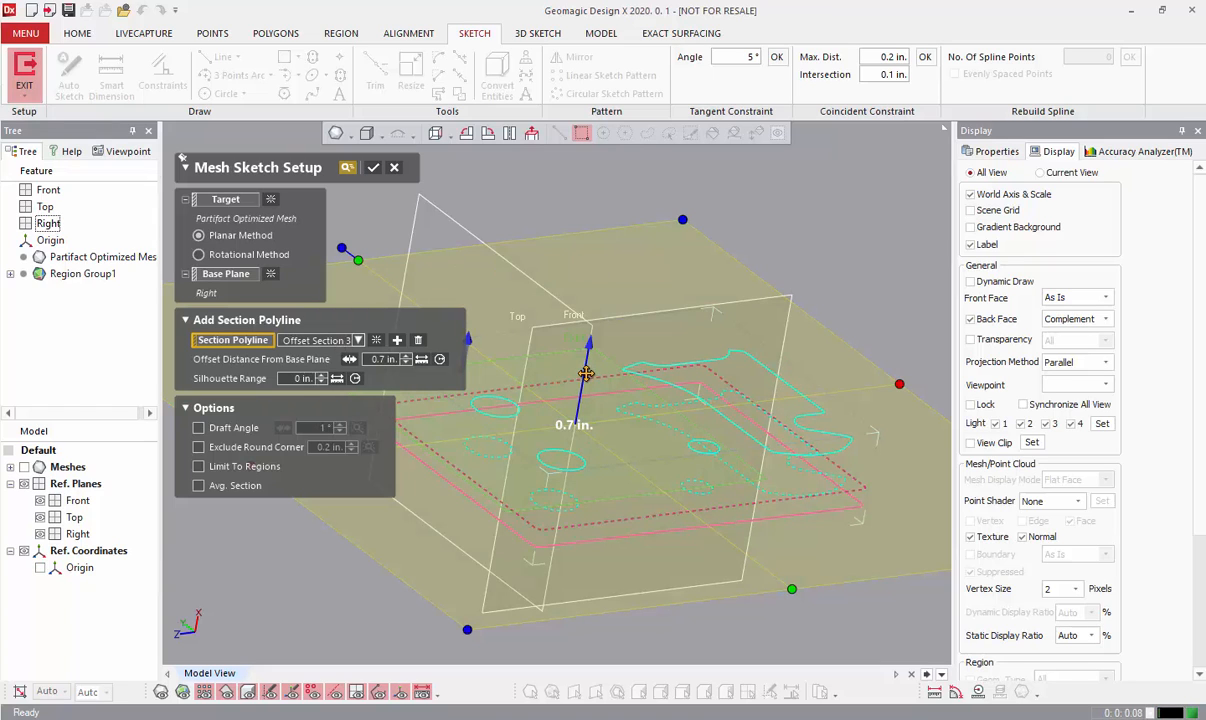
{"action": "left_click_drag", "start_coordinate": [579, 374], "coordinate": [589, 399]}
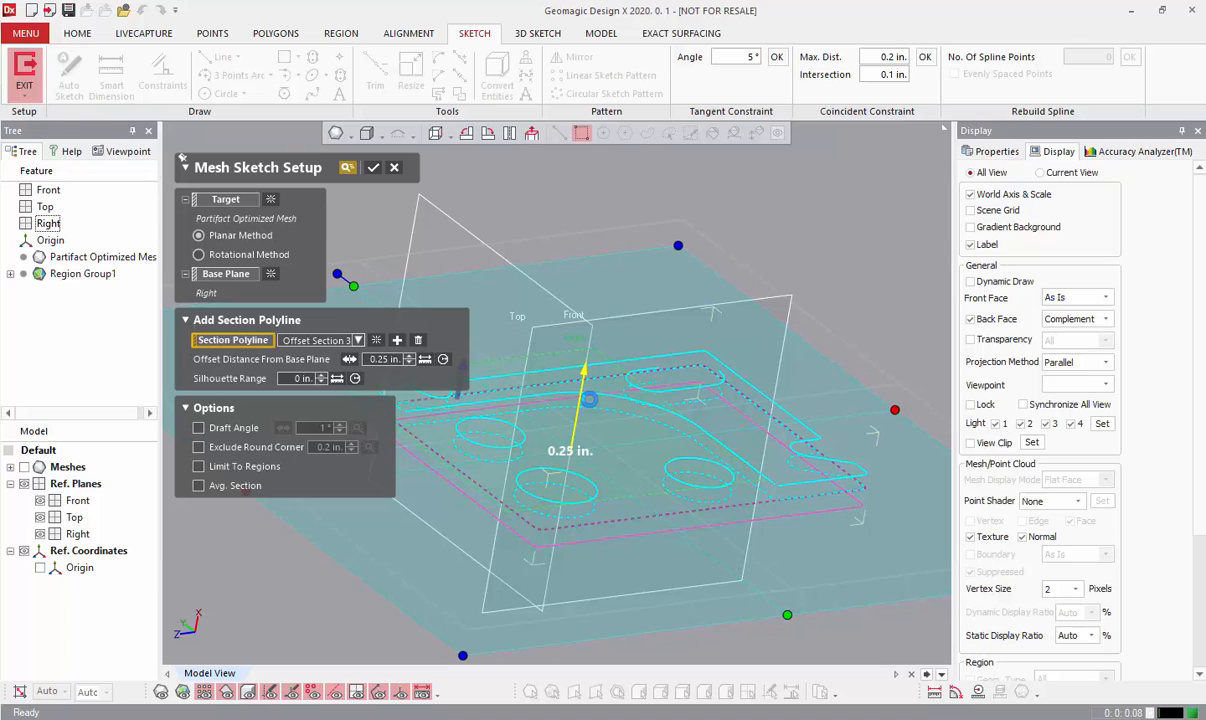
{"action": "right_click_drag", "start_coordinate": [646, 397], "coordinate": [619, 378]}
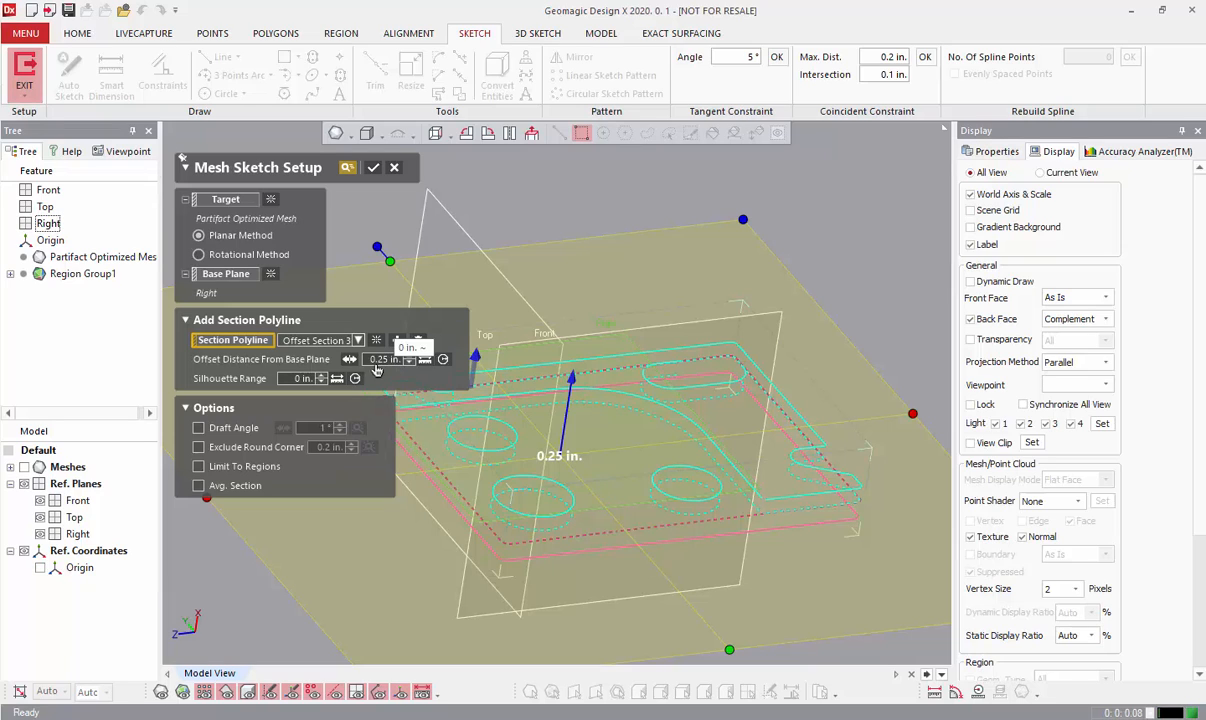
Change the offset distance of Offset Section 2 to 0.25 in.
{"action": "left_click", "coordinate": [316, 340]}
{"action": "left_click", "coordinate": [315, 357]}
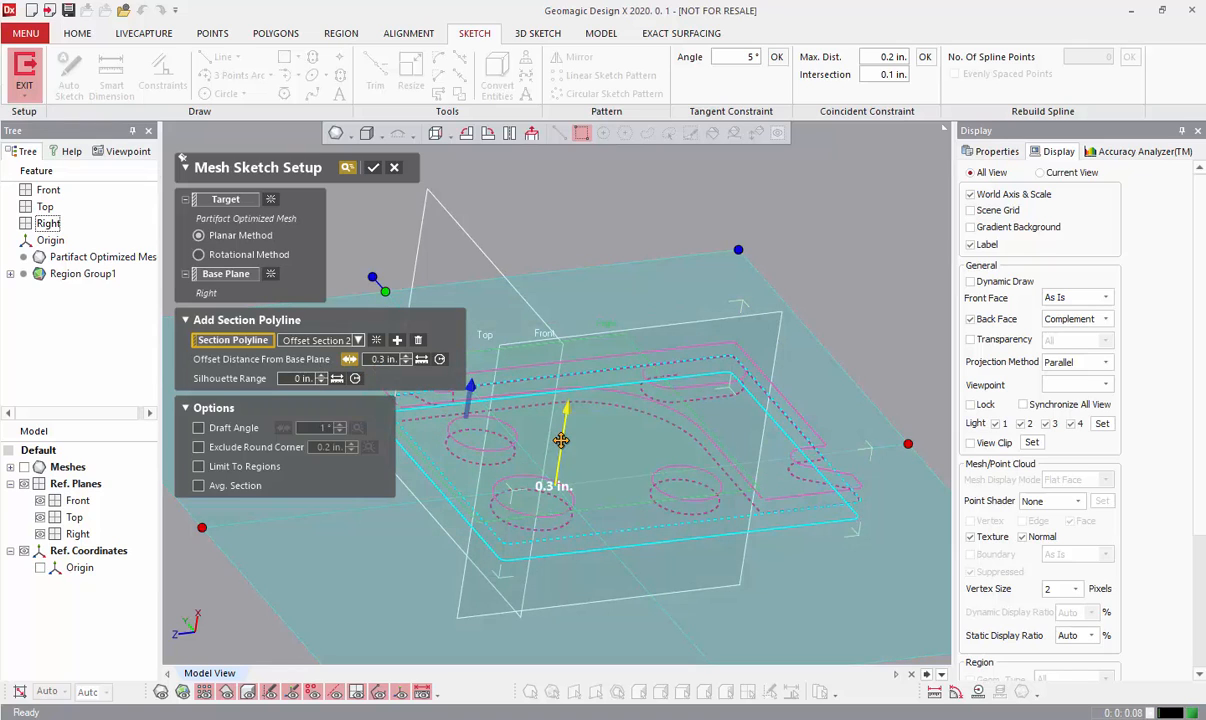
{"action": "left_click_drag", "start_coordinate": [563, 434], "coordinate": [564, 432]}
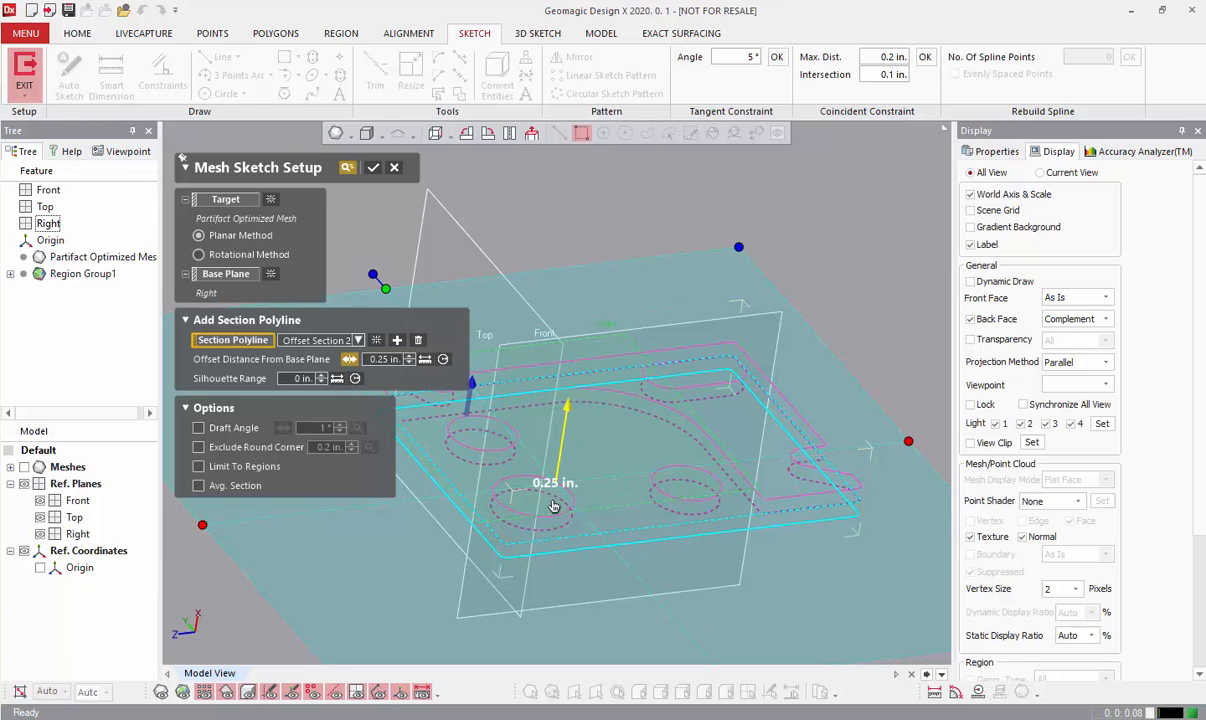
Switch back to Offset Section 3 and accept the mesh sketch setup with both section polylines.
{"action": "left_click", "coordinate": [322, 340]}
{"action": "left_click", "coordinate": [313, 370]}
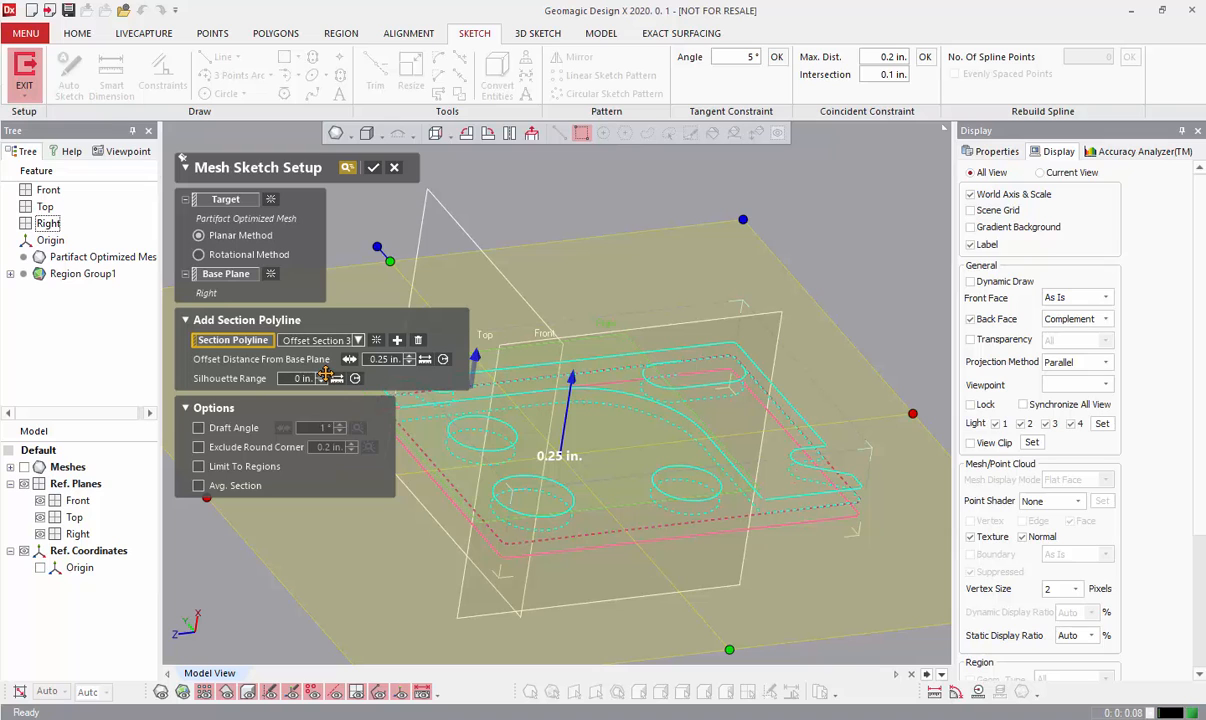
{"action": "right_click_drag", "start_coordinate": [580, 422], "coordinate": [625, 414]}
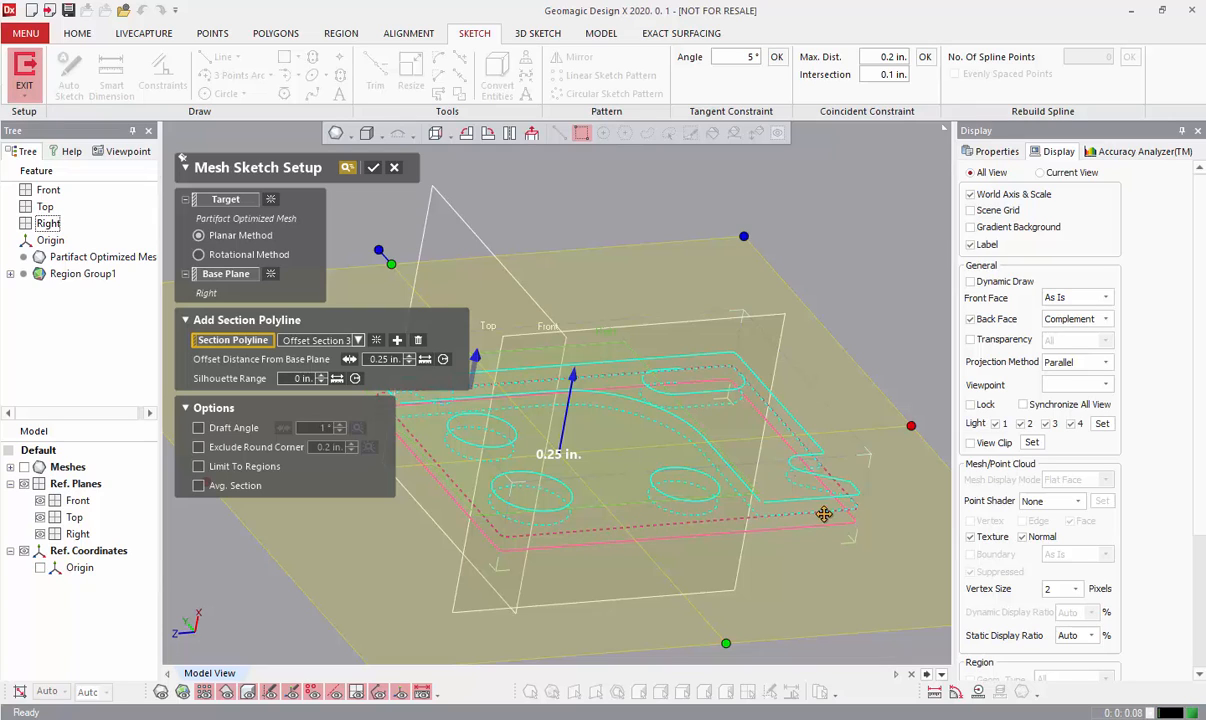
{"action": "left_click", "coordinate": [784, 398]}
{"action": "left_click", "coordinate": [371, 168]}
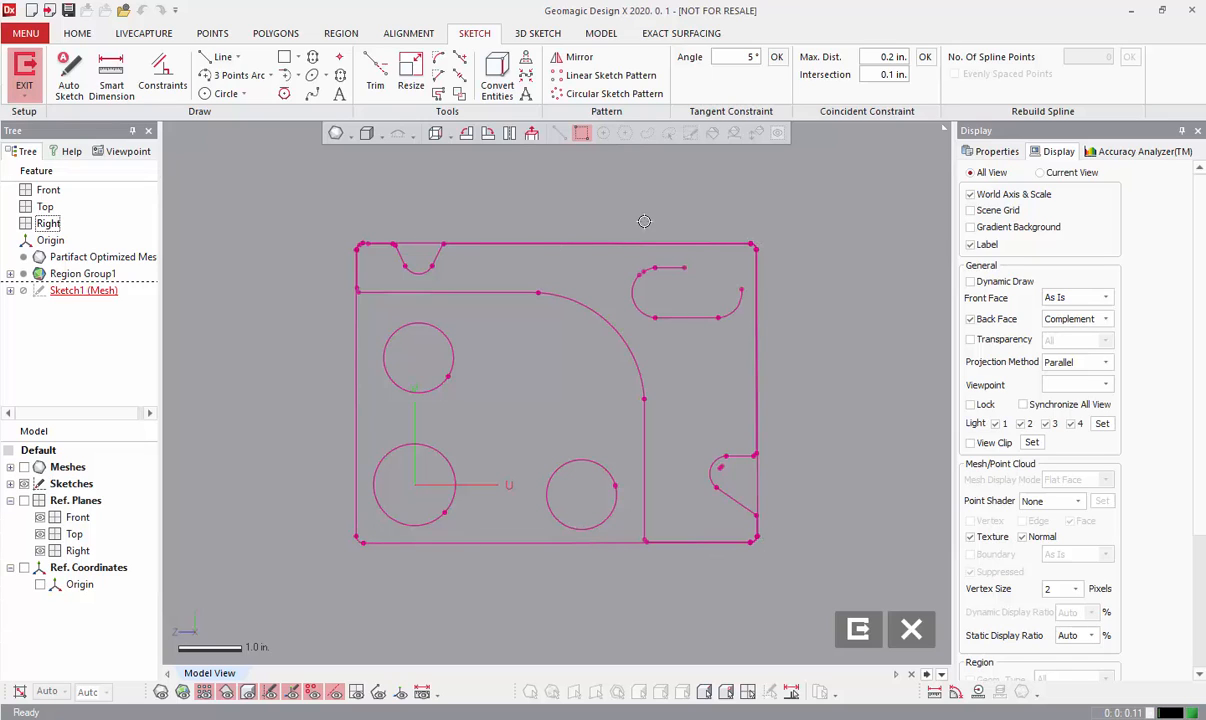
Examine the spacing between the two nearly coincident section lines along the outline's upper edge.
{"action": "scroll", "coordinate": [564, 234], "scroll_direction": "up", "scroll_amount": 6}
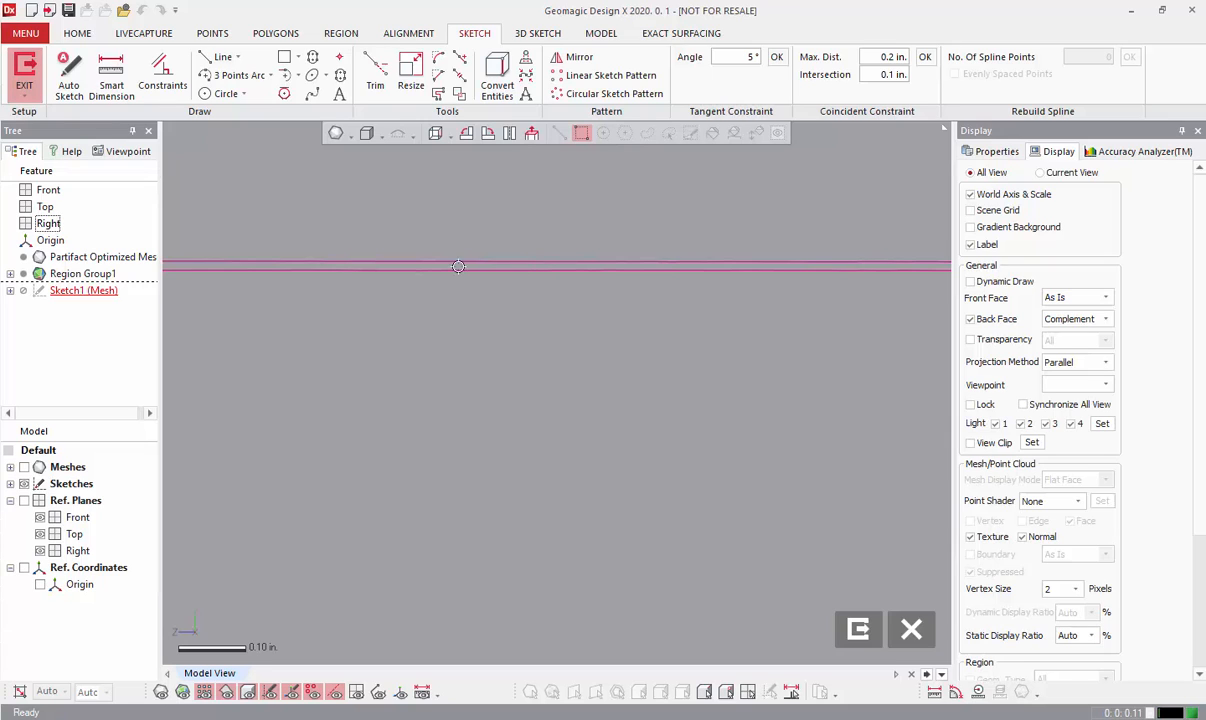
{"action": "scroll", "coordinate": [517, 312], "scroll_direction": "down", "scroll_amount": 4}
{"action": "scroll", "coordinate": [510, 318], "scroll_direction": "down", "scroll_amount": 1}
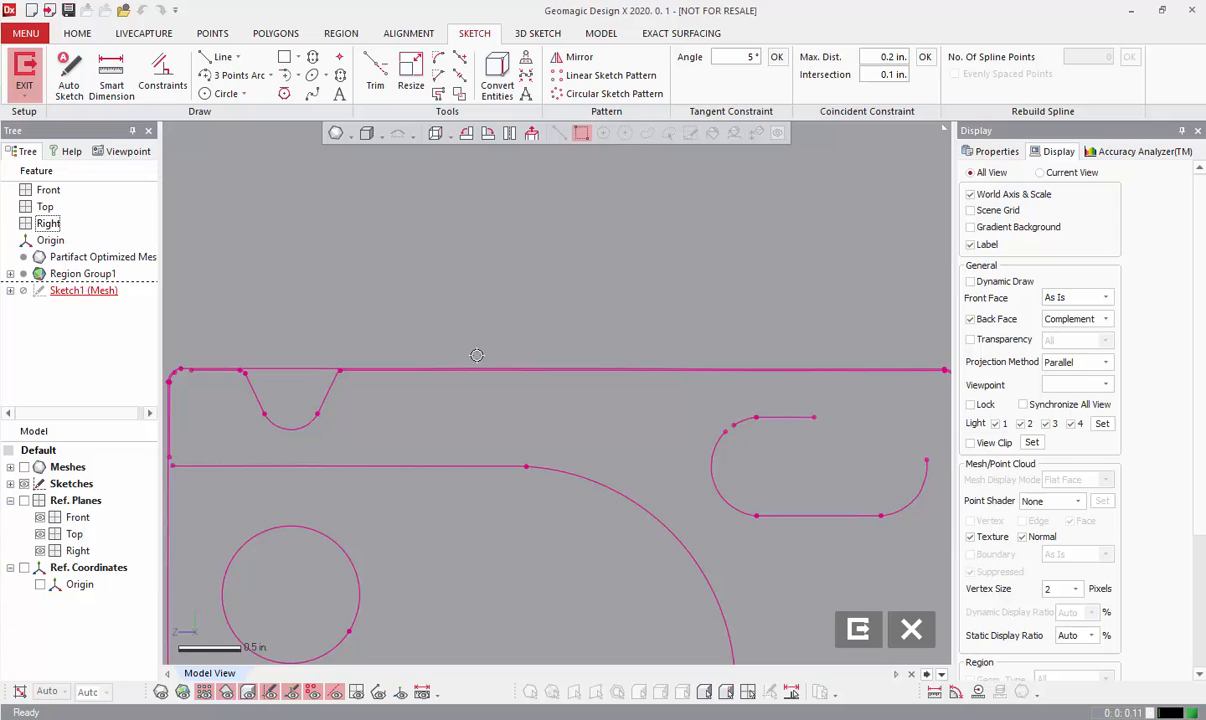
{"action": "scroll", "coordinate": [466, 368], "scroll_direction": "up", "scroll_amount": 1}
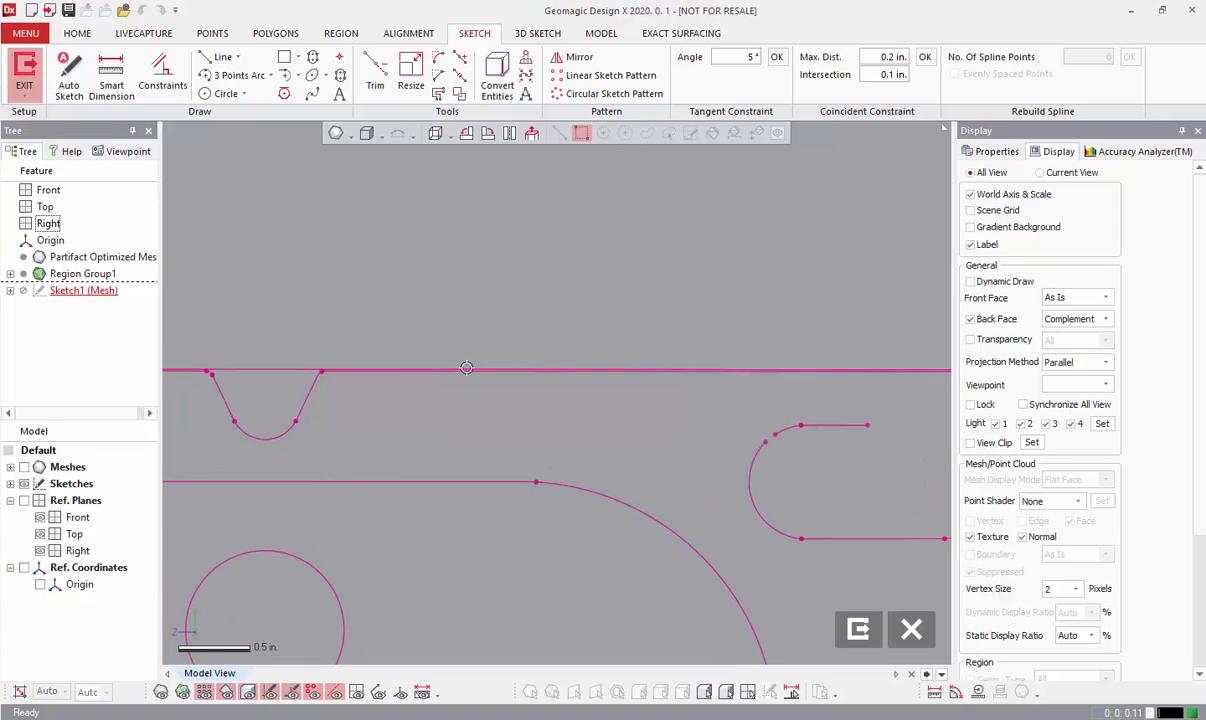
Check the two nearly coincident section lines along the outline's upper edge, and exit the mesh sketch.
{"action": "scroll", "coordinate": [466, 368], "scroll_direction": "up", "scroll_amount": 4}
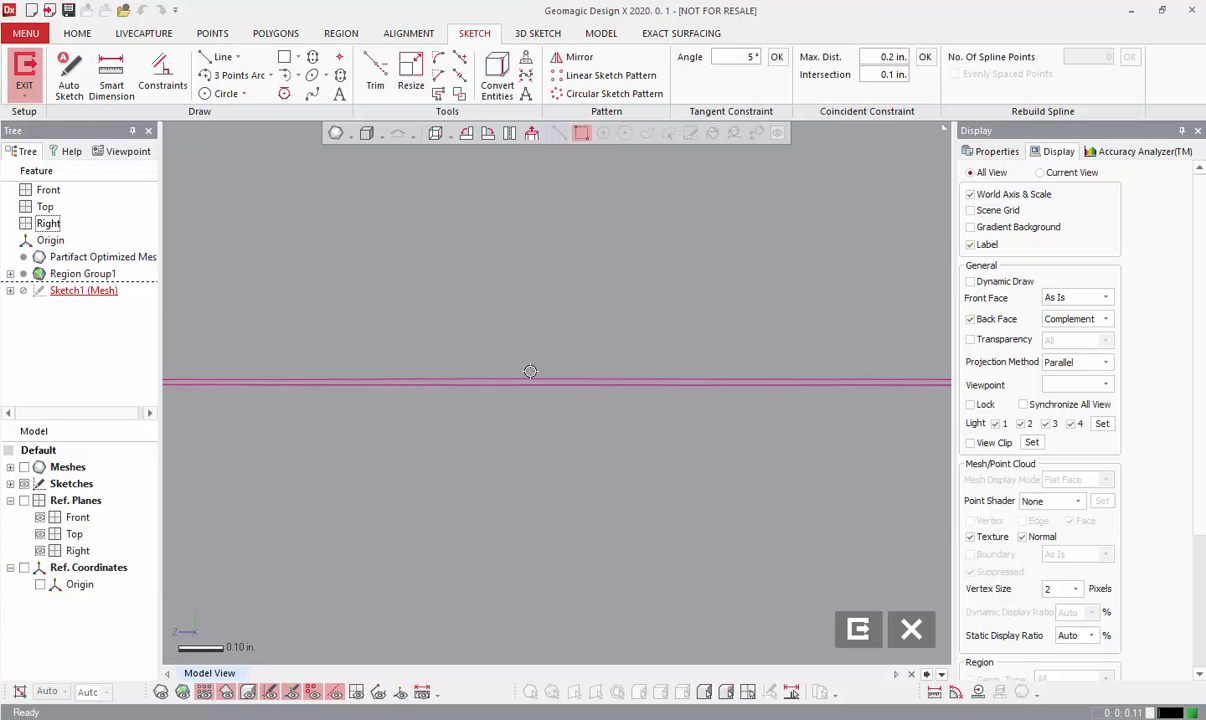
{"action": "scroll", "coordinate": [469, 361], "scroll_direction": "down", "scroll_amount": 10}
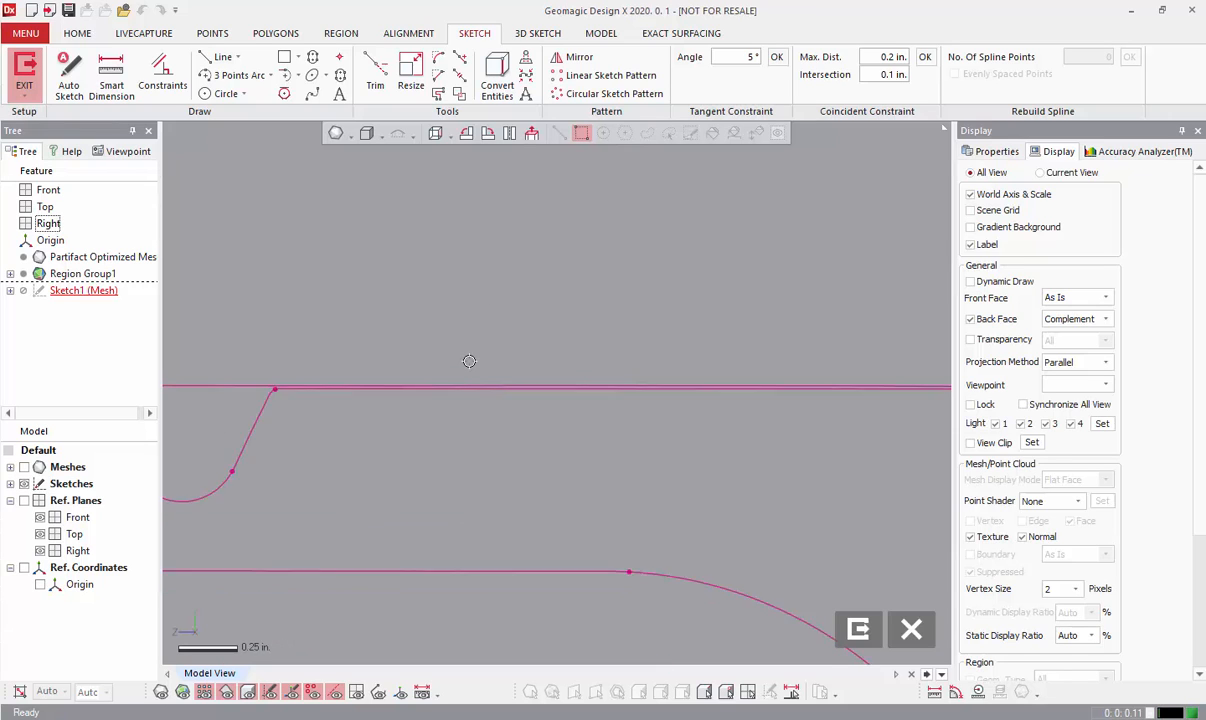
{"action": "scroll", "coordinate": [450, 345], "scroll_direction": "down", "scroll_amount": 1}
{"action": "scroll", "coordinate": [650, 560], "scroll_direction": "up", "scroll_amount": 3}
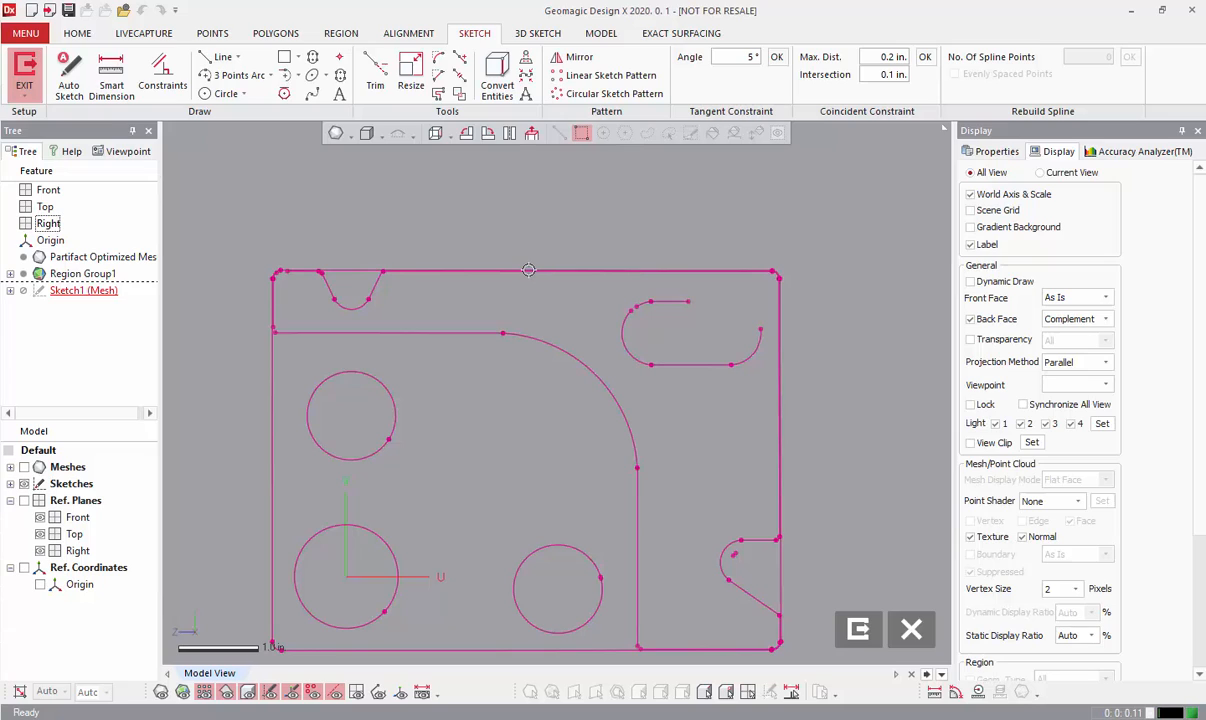
{"action": "left_click", "coordinate": [857, 630]}
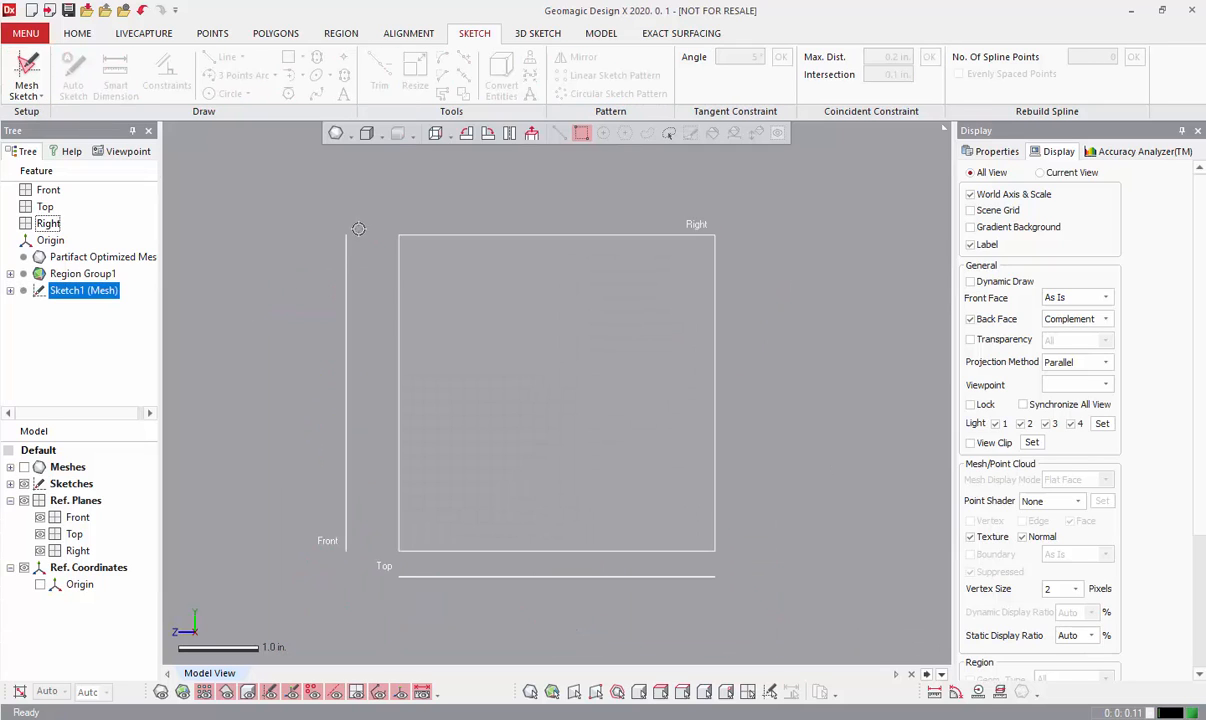
{"action": "left_click", "coordinate": [463, 330]}
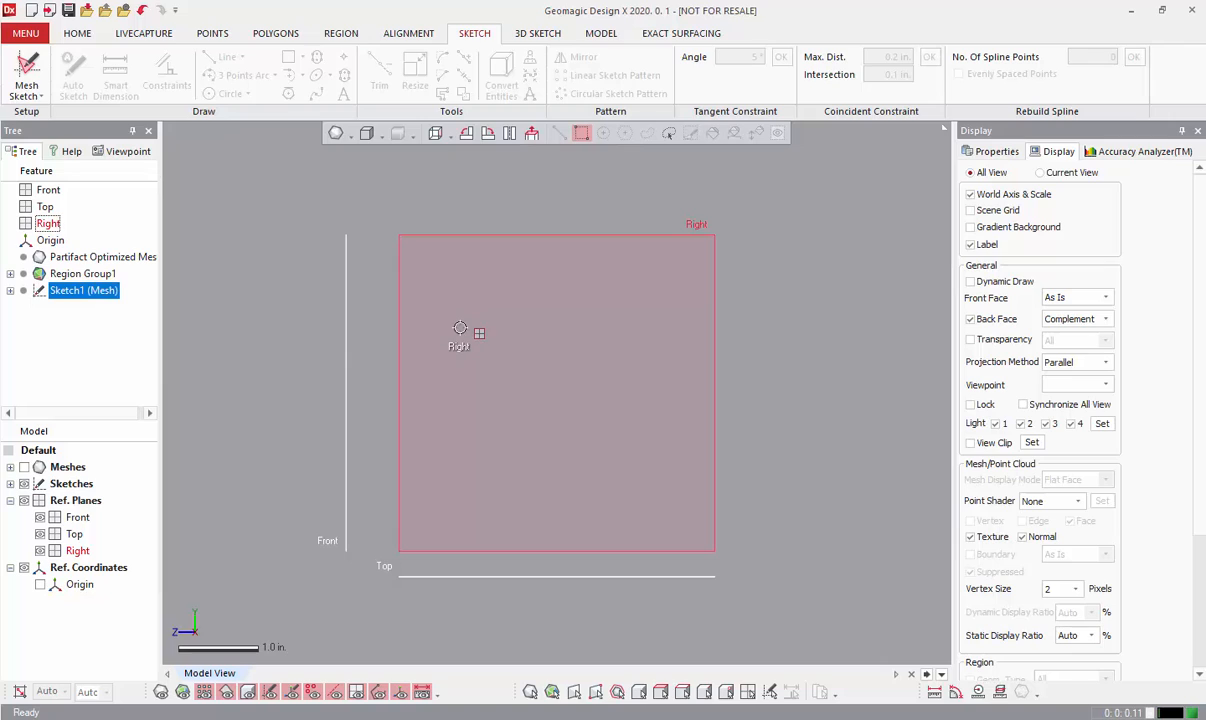
{"action": "left_click", "coordinate": [372, 301]}
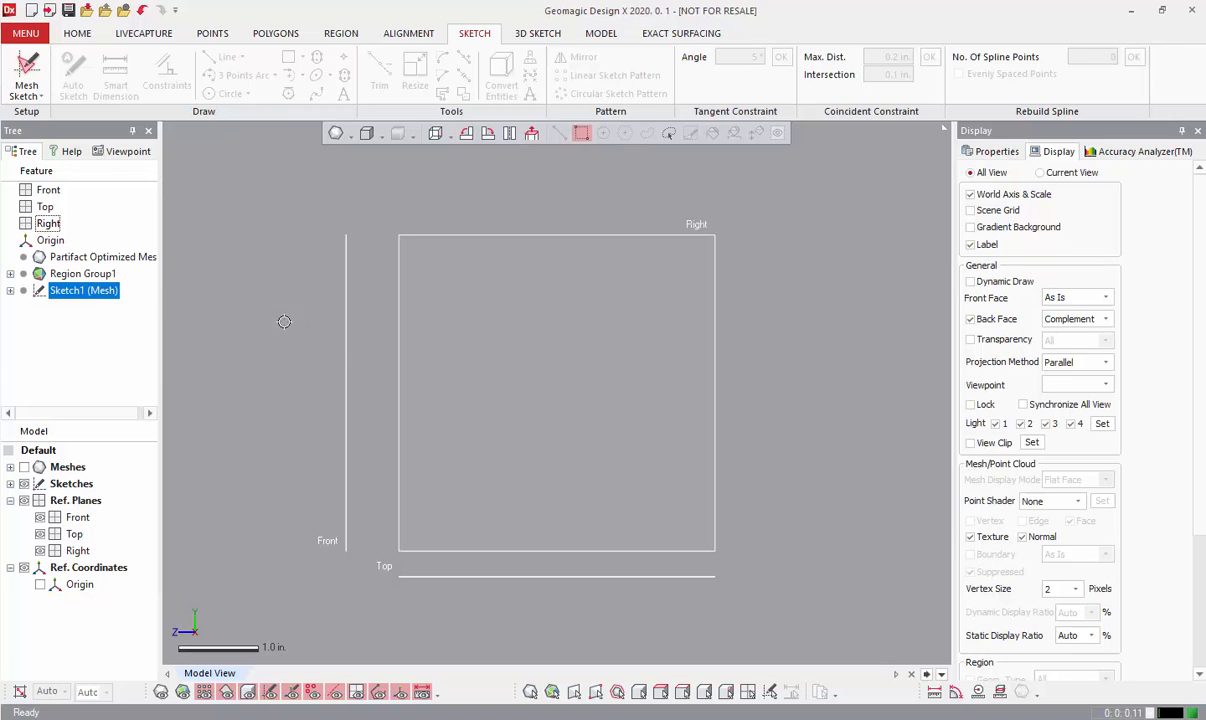
{"action": "right_click", "coordinate": [75, 295]}
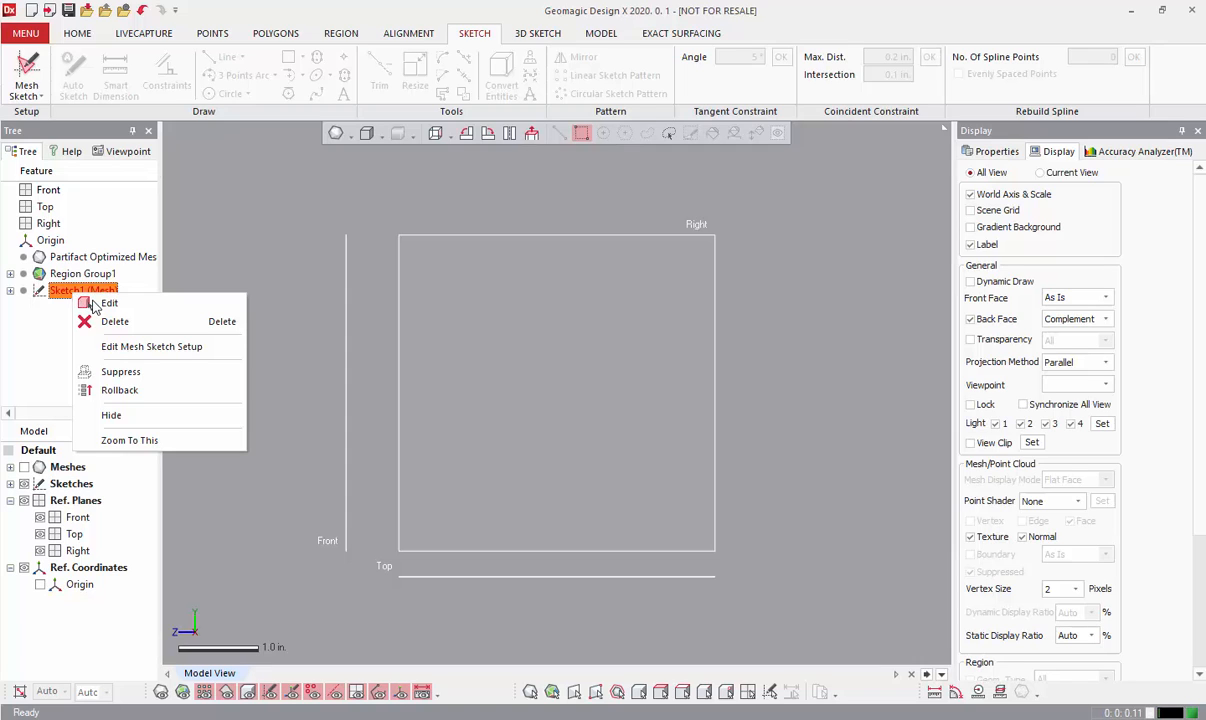
{"action": "left_click", "coordinate": [100, 306]}
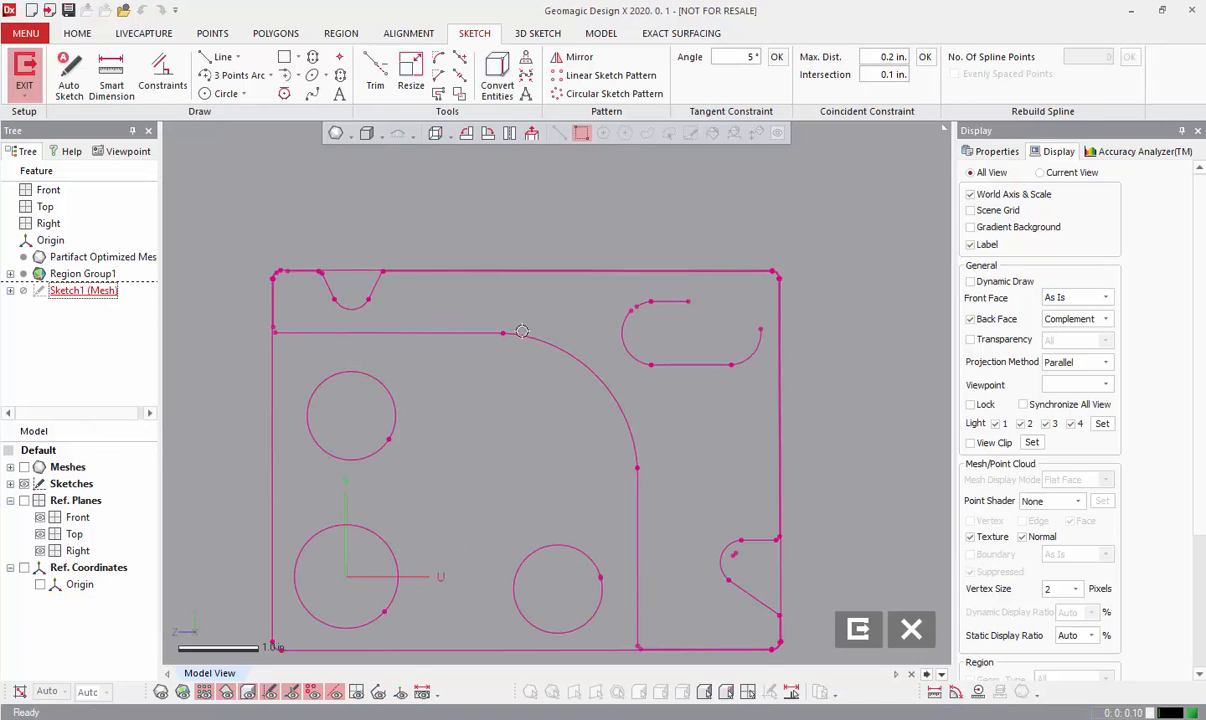
{"action": "left_click", "coordinate": [375, 75]}
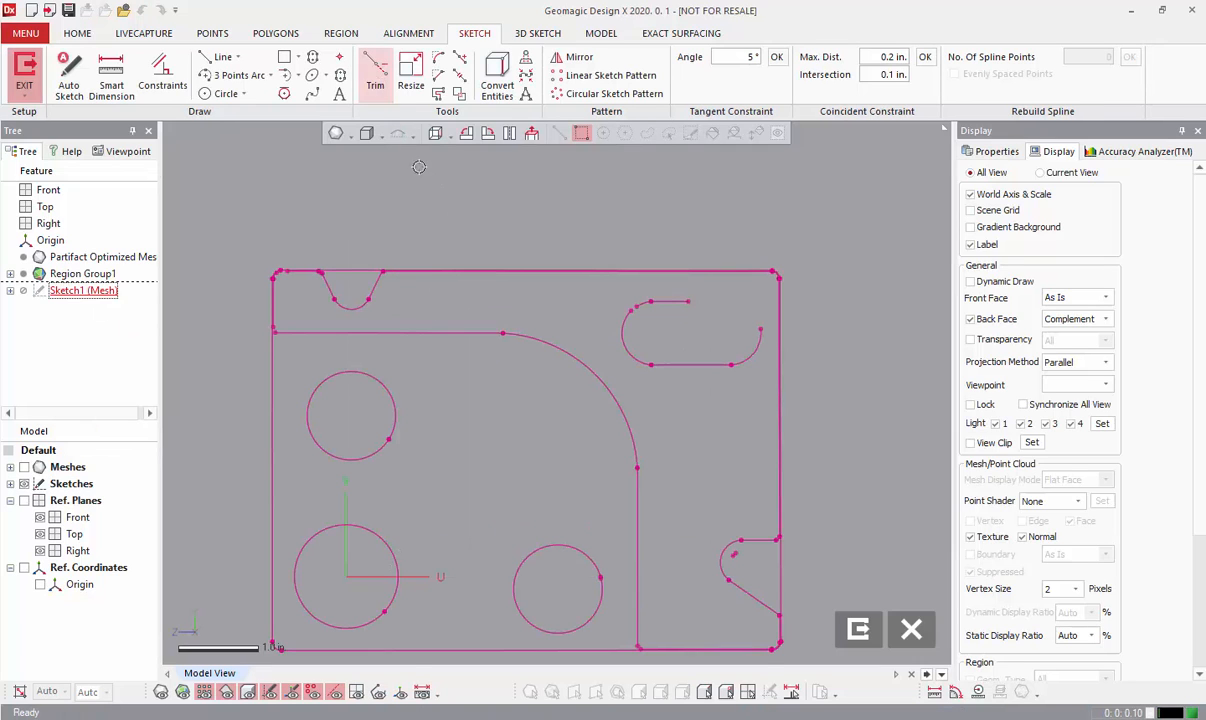
{"action": "left_click", "coordinate": [911, 631]}
Reopen the mesh sketch setup of Sketch1 (Mesh) and check its list of section polylines.
{"action": "right_click", "coordinate": [78, 292]}
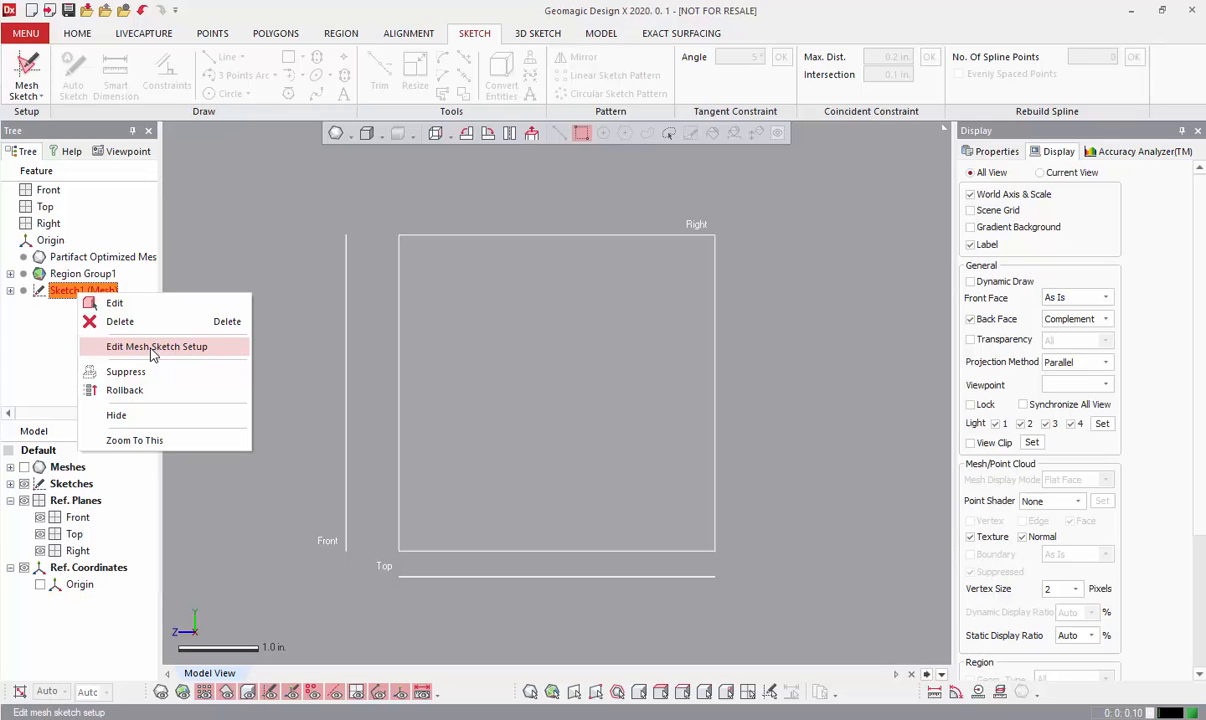
{"action": "left_click", "coordinate": [152, 347]}
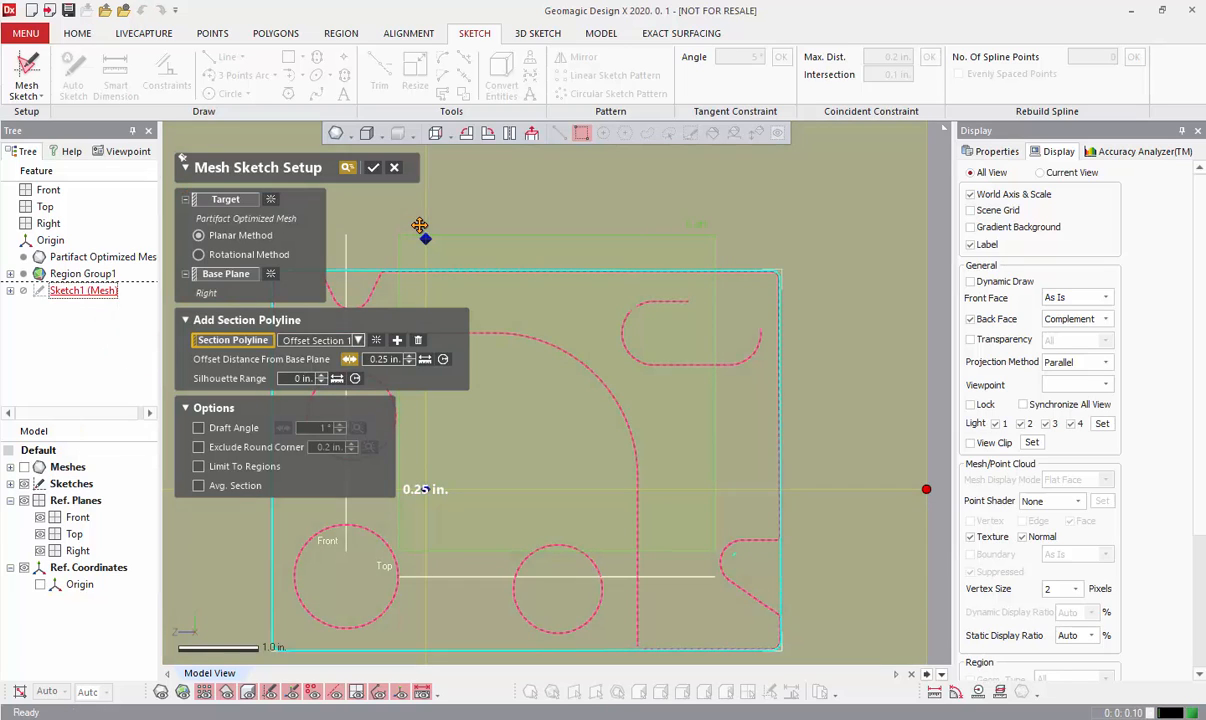
{"action": "left_click", "coordinate": [315, 342]}
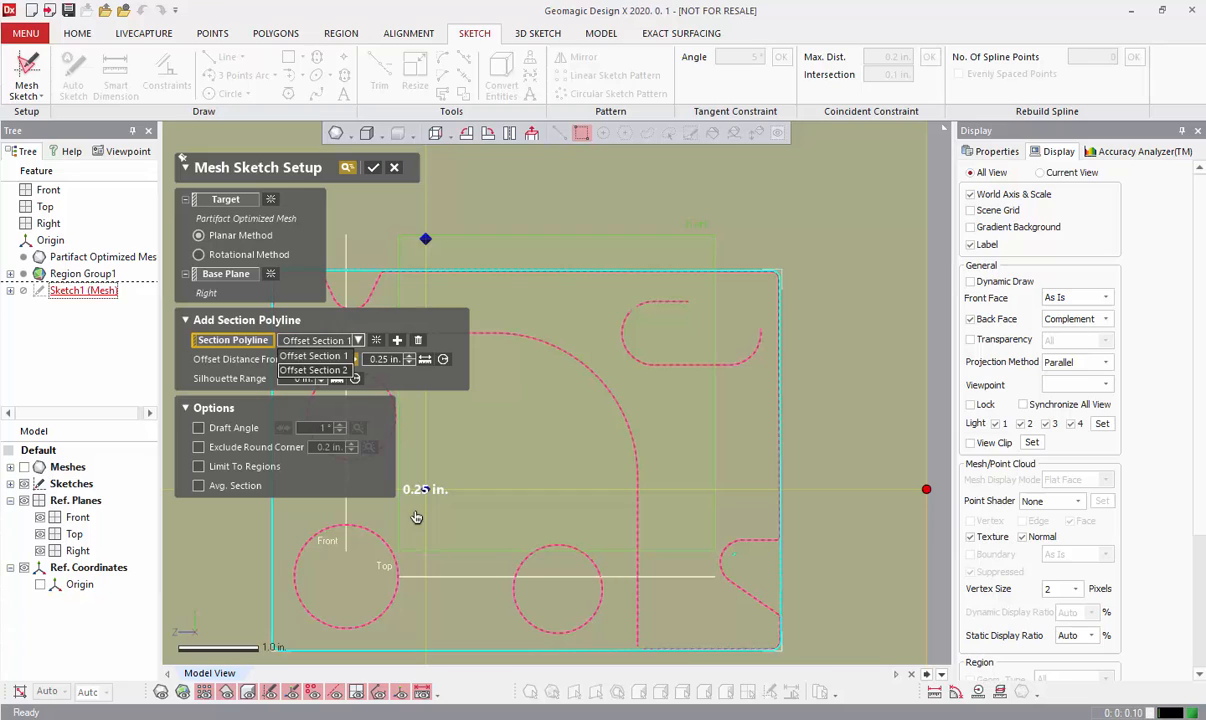
{"action": "left_click", "coordinate": [938, 311]}
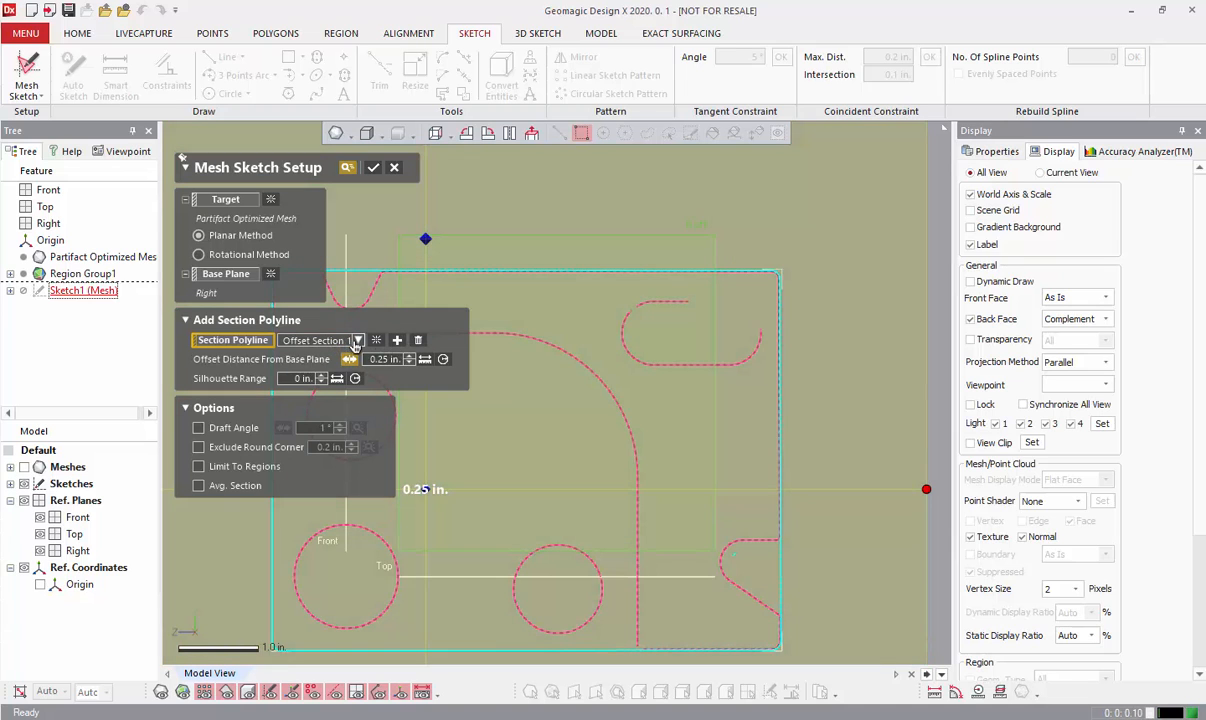
Delete Offset Section 2, the section polyline through the bosses, slot and curved wall.
{"action": "mouse_move", "coordinate": [514, 476]}
{"action": "right_mouse_down"}
{"action": "mouse_move", "coordinate": [641, 495]}
{"action": "mouse_move", "coordinate": [686, 447]}
{"action": "mouse_move", "coordinate": [562, 424]}
{"action": "right_mouse_up"}
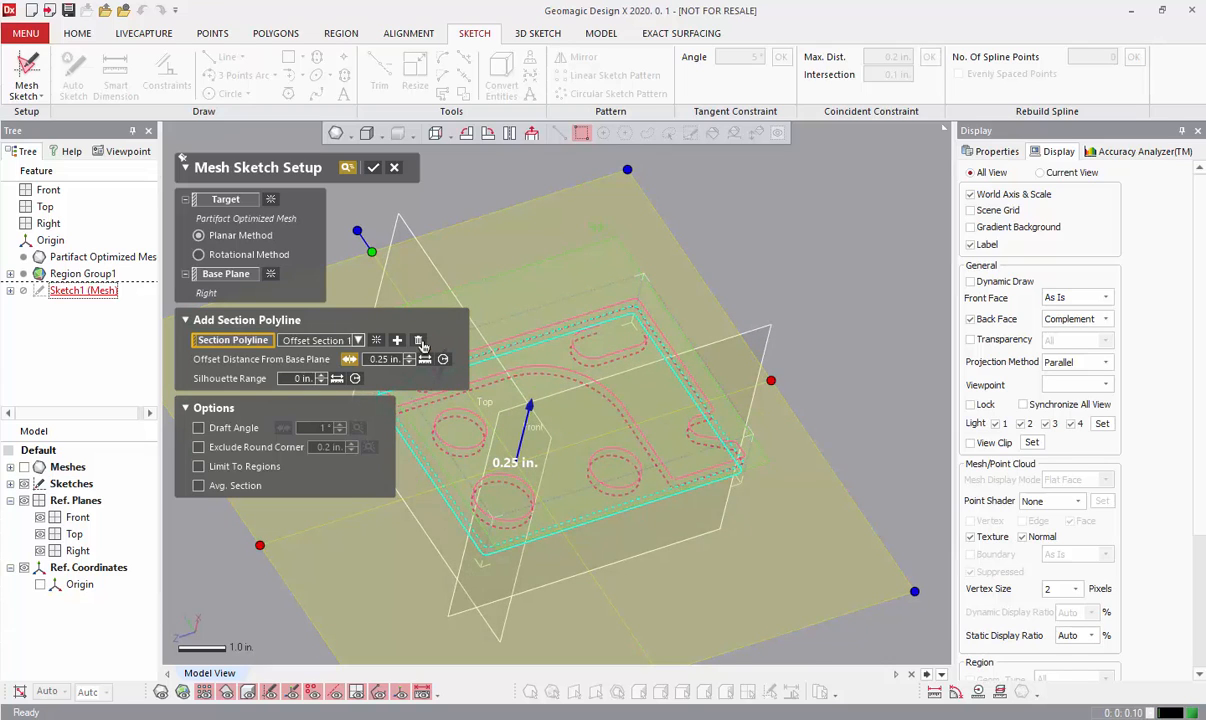
{"action": "left_click", "coordinate": [343, 341]}
{"action": "left_click", "coordinate": [313, 370]}
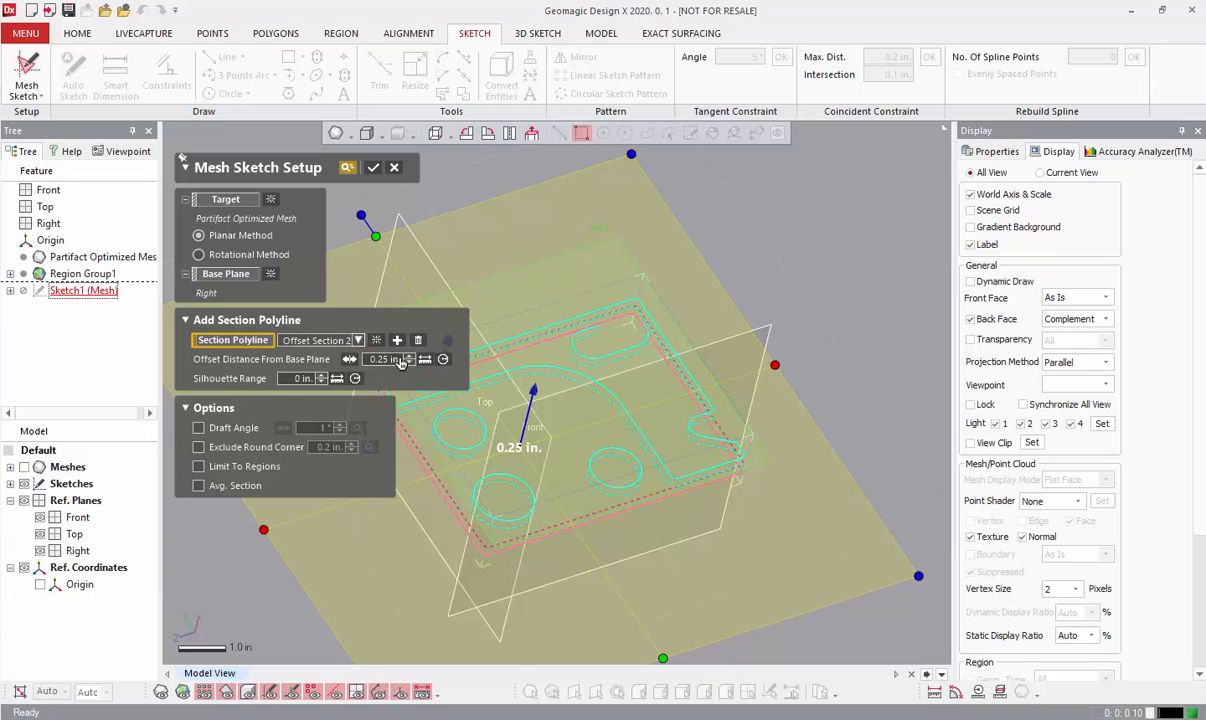
{"action": "left_click", "coordinate": [419, 342]}
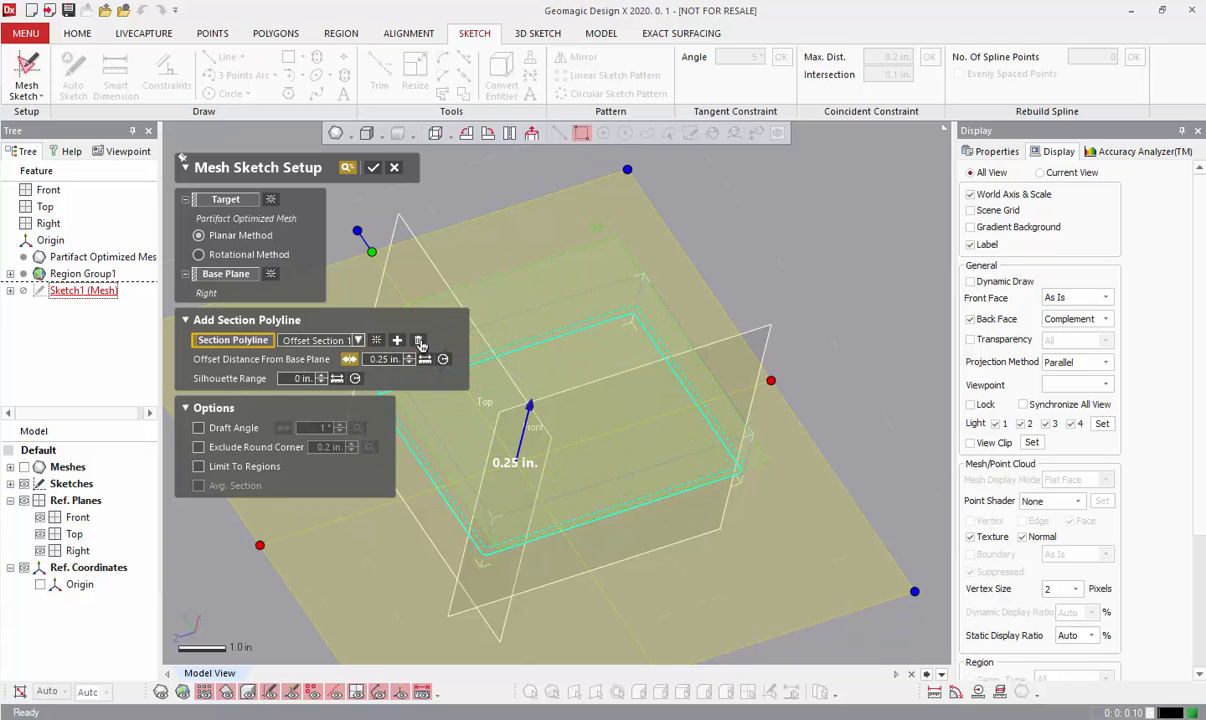
Enable the Draft Angle option at 1° for the remaining outer section polyline.
{"action": "right_click_drag", "start_coordinate": [772, 392], "coordinate": [724, 428]}
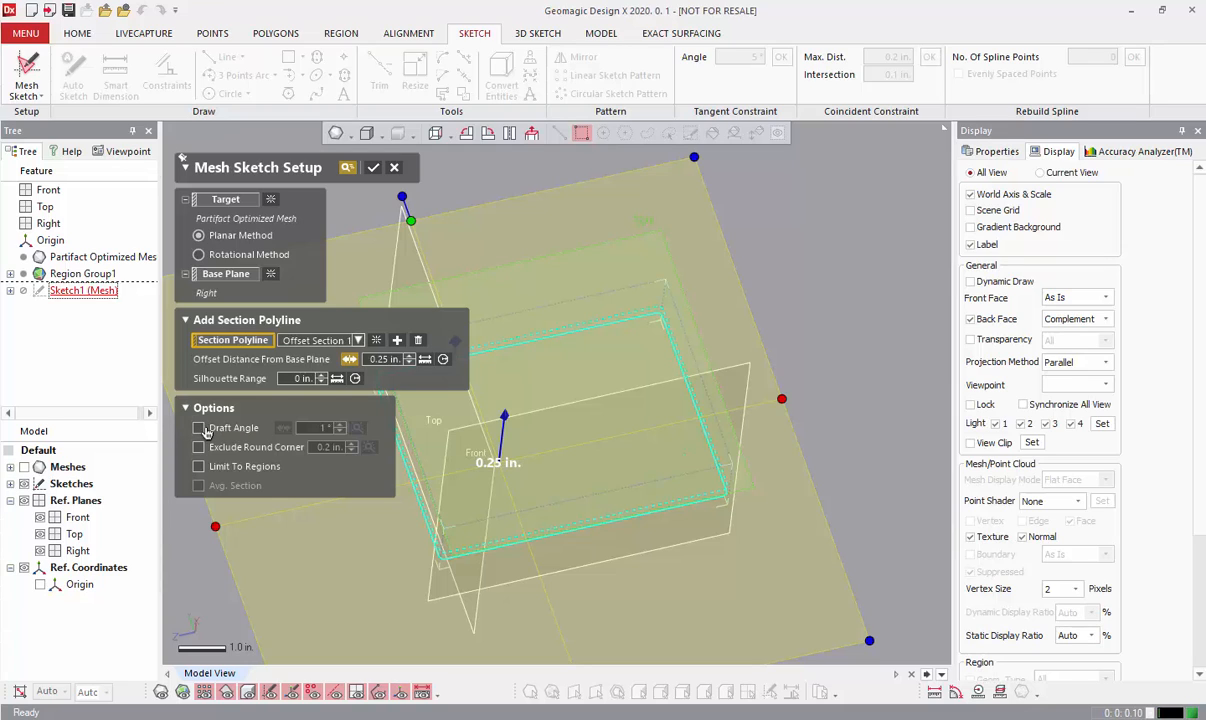
{"action": "left_click", "coordinate": [201, 428]}
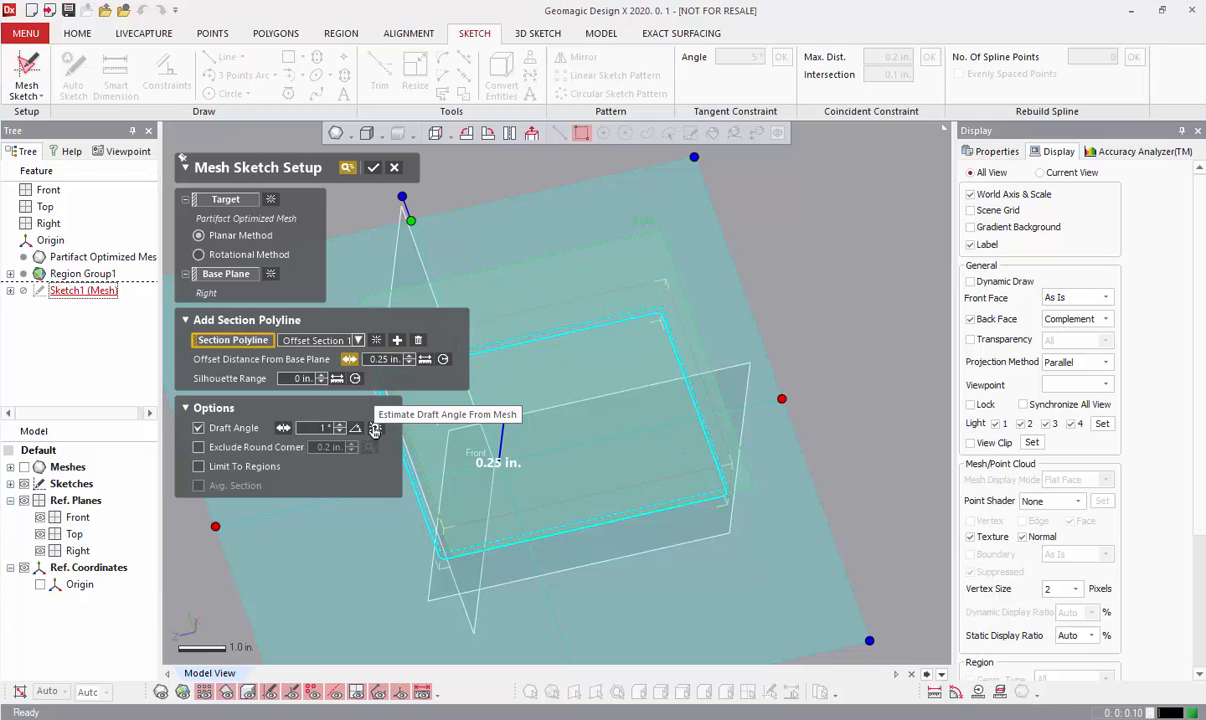
{"action": "right_click_drag", "start_coordinate": [612, 475], "coordinate": [716, 450]}
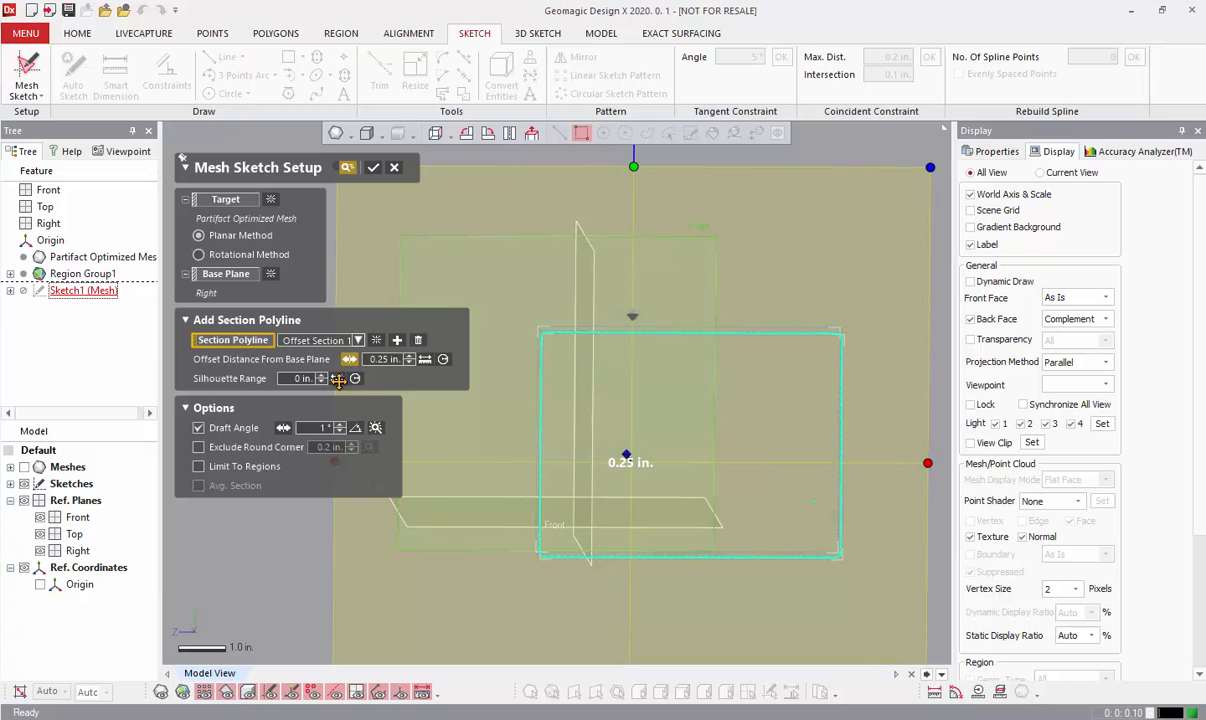
{"action": "right_click_drag", "start_coordinate": [585, 594], "coordinate": [762, 407]}
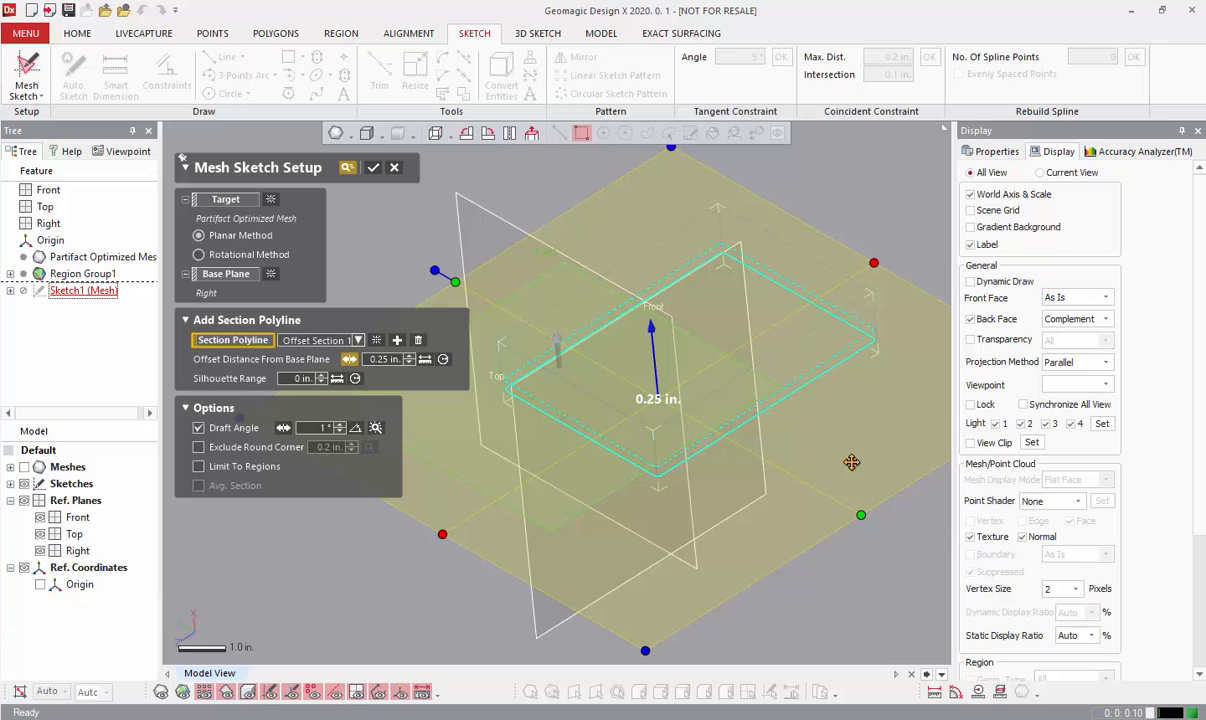
{"action": "mouse_move", "coordinate": [851, 462]}
{"action": "right_mouse_down"}
{"action": "mouse_move", "coordinate": [587, 507]}
{"action": "mouse_move", "coordinate": [511, 490]}
{"action": "mouse_move", "coordinate": [815, 500]}
{"action": "mouse_move", "coordinate": [503, 353]}
{"action": "mouse_move", "coordinate": [672, 305]}
{"action": "mouse_move", "coordinate": [655, 396]}
{"action": "right_mouse_up"}
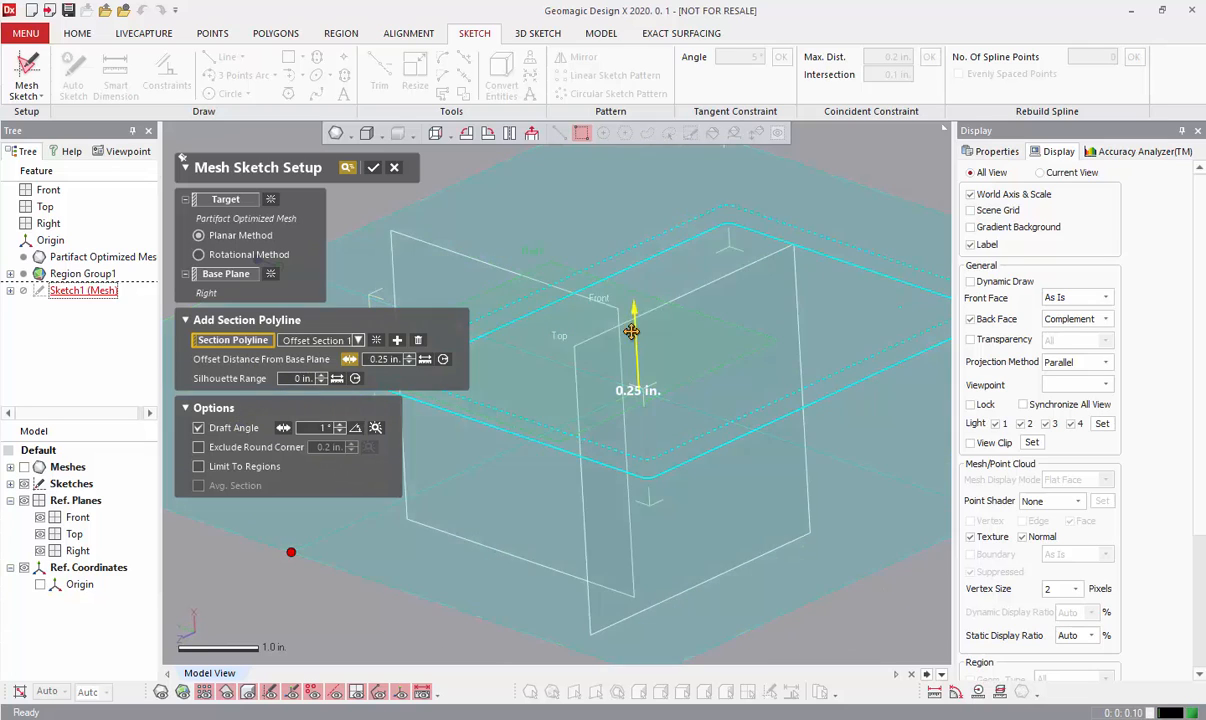
{"action": "right_click_drag", "start_coordinate": [631, 331], "coordinate": [630, 460]}
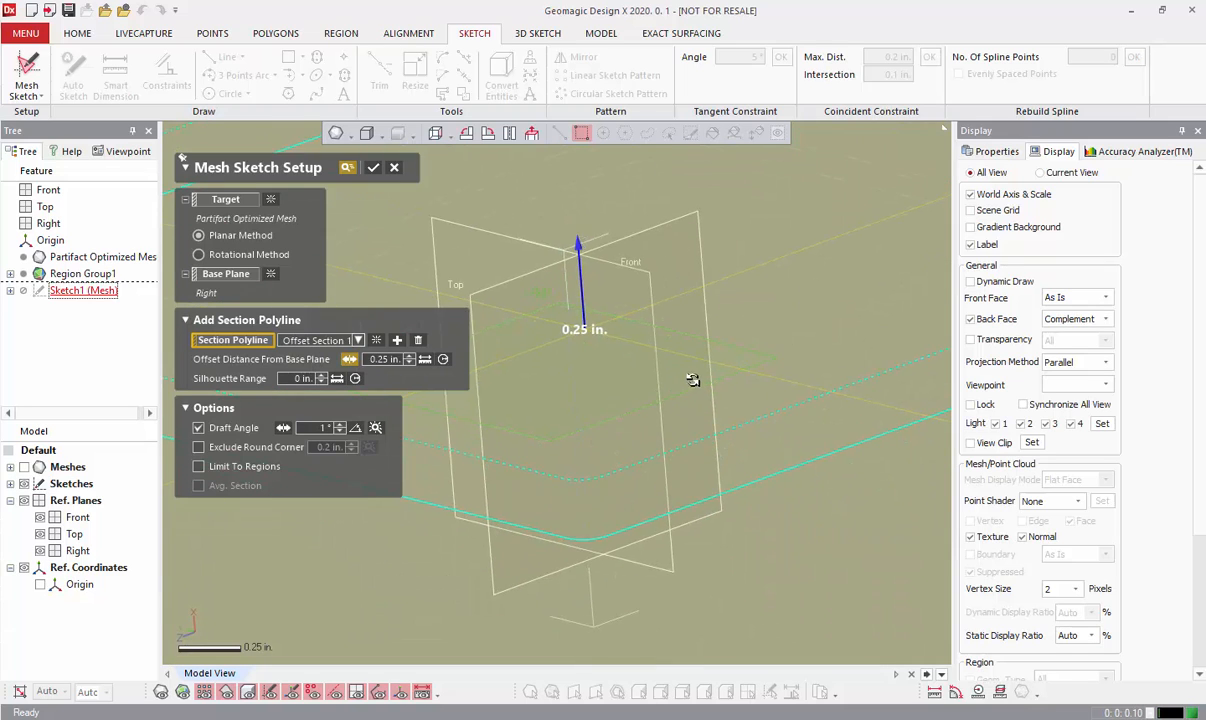
{"action": "right_click_drag", "start_coordinate": [692, 380], "coordinate": [635, 318]}
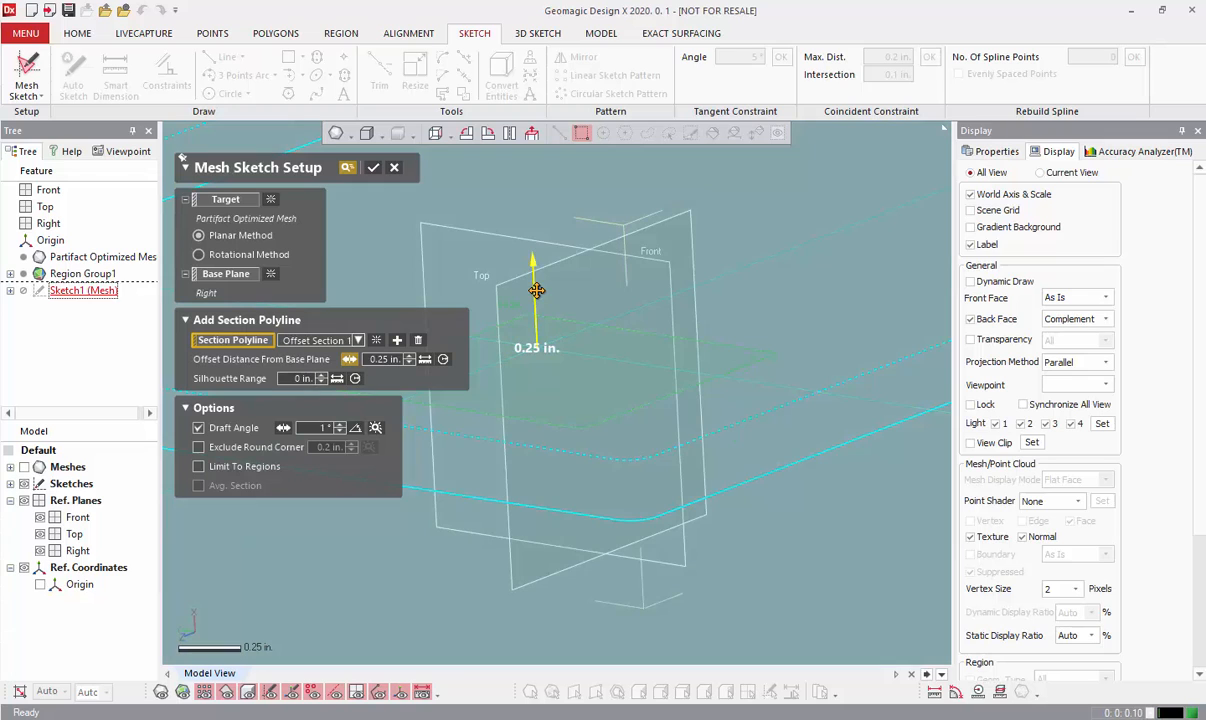
Try offset distances between about 0.17 and 0.23 in. for Offset Section 1, and turn the Draft Angle option off.
{"action": "left_click_drag", "start_coordinate": [536, 291], "coordinate": [533, 283]}
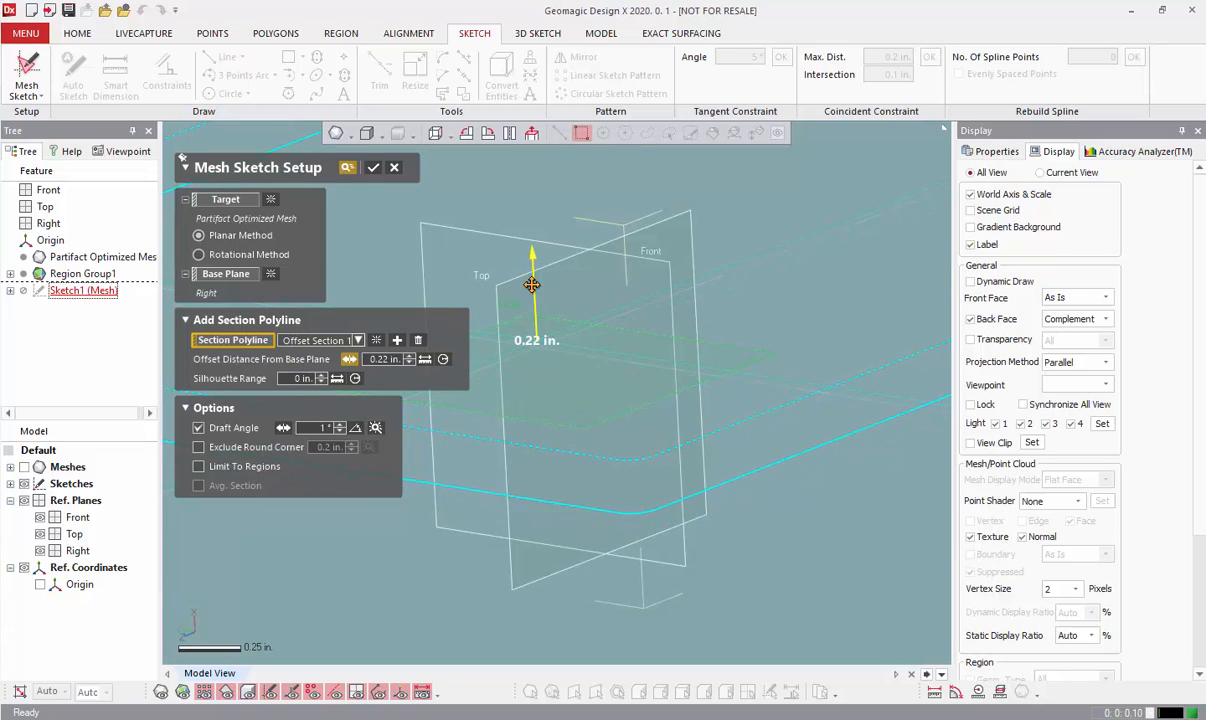
{"action": "right_click_drag", "start_coordinate": [610, 365], "coordinate": [722, 362]}
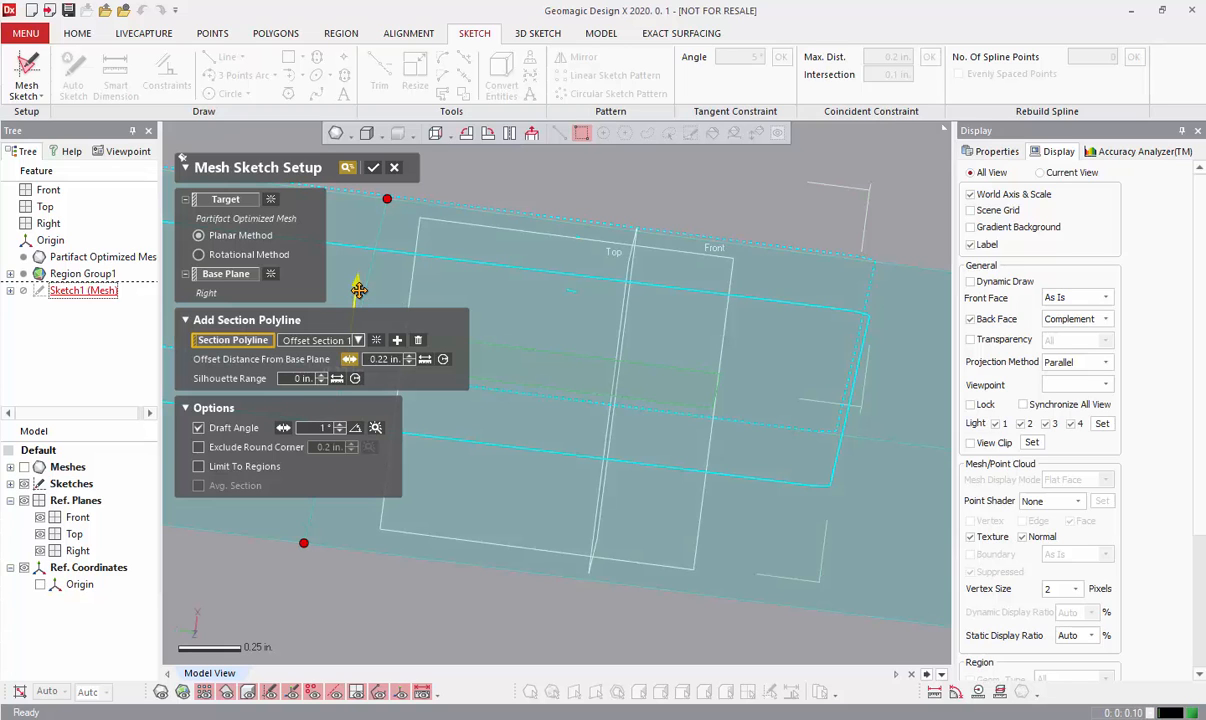
{"action": "mouse_move", "coordinate": [356, 290]}
{"action": "left_mouse_down"}
{"action": "mouse_move", "coordinate": [366, 243]}
{"action": "mouse_move", "coordinate": [356, 292]}
{"action": "left_mouse_up"}
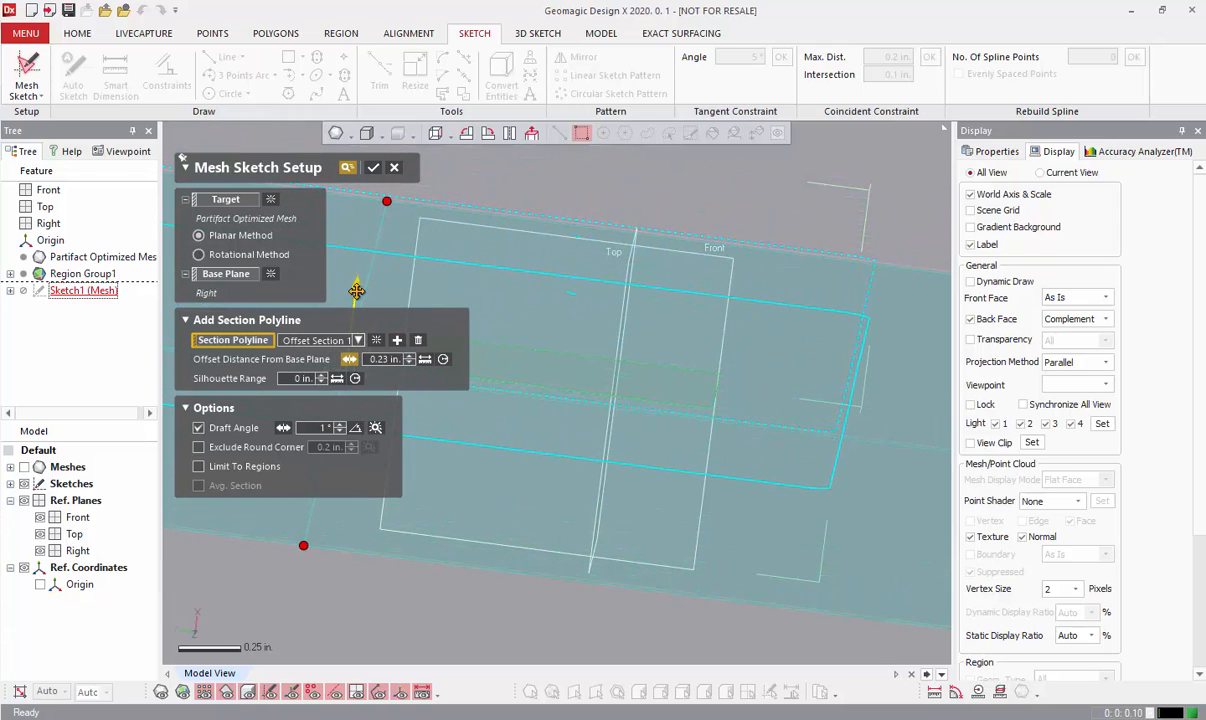
{"action": "left_click_drag", "start_coordinate": [356, 292], "coordinate": [356, 289]}
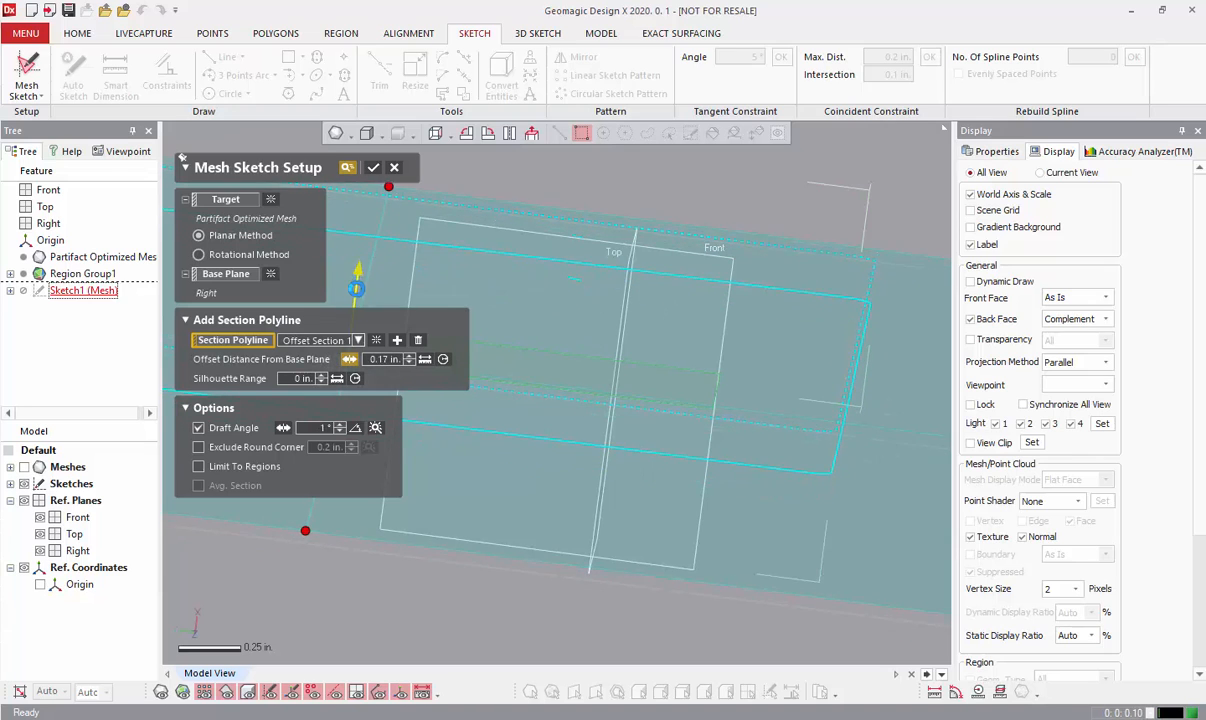
{"action": "left_click", "coordinate": [198, 427]}
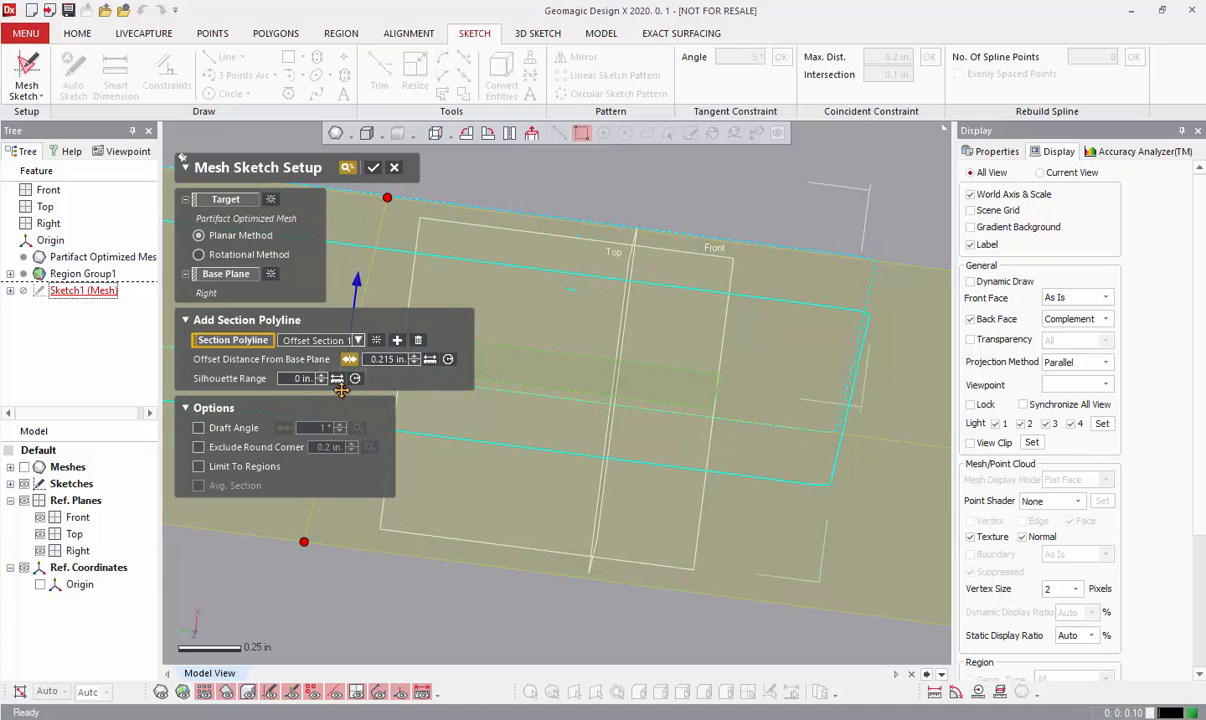
Set the offset distance of Offset Section 1 to 0.53 in. from the base plane and accept the mesh sketch setup.
{"action": "right_click_drag", "start_coordinate": [619, 420], "coordinate": [660, 428]}
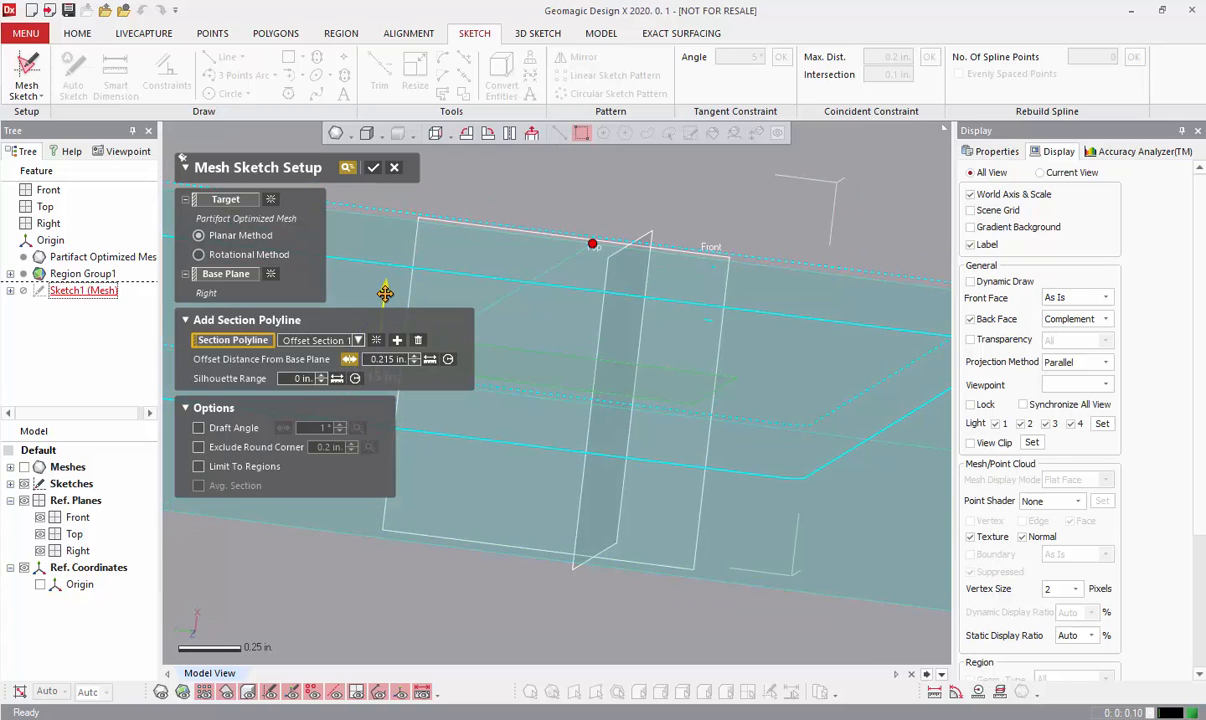
{"action": "left_click_drag", "start_coordinate": [385, 293], "coordinate": [366, 372]}
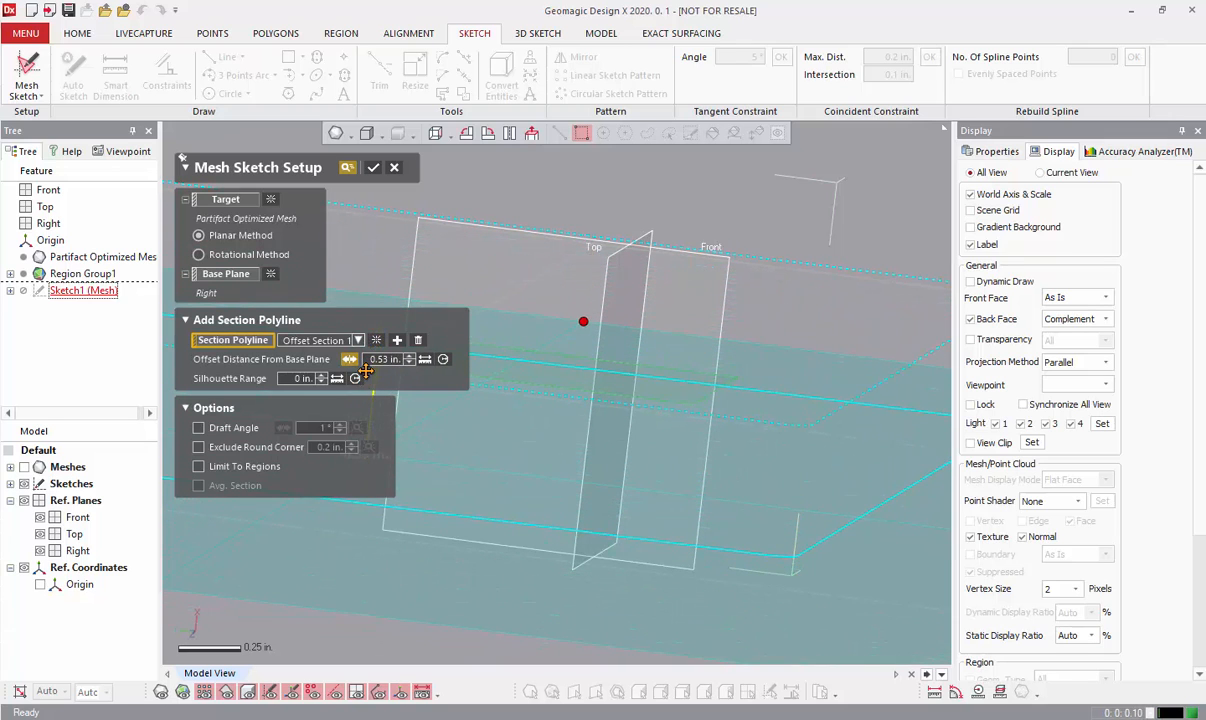
{"action": "right_click_drag", "start_coordinate": [366, 372], "coordinate": [549, 493]}
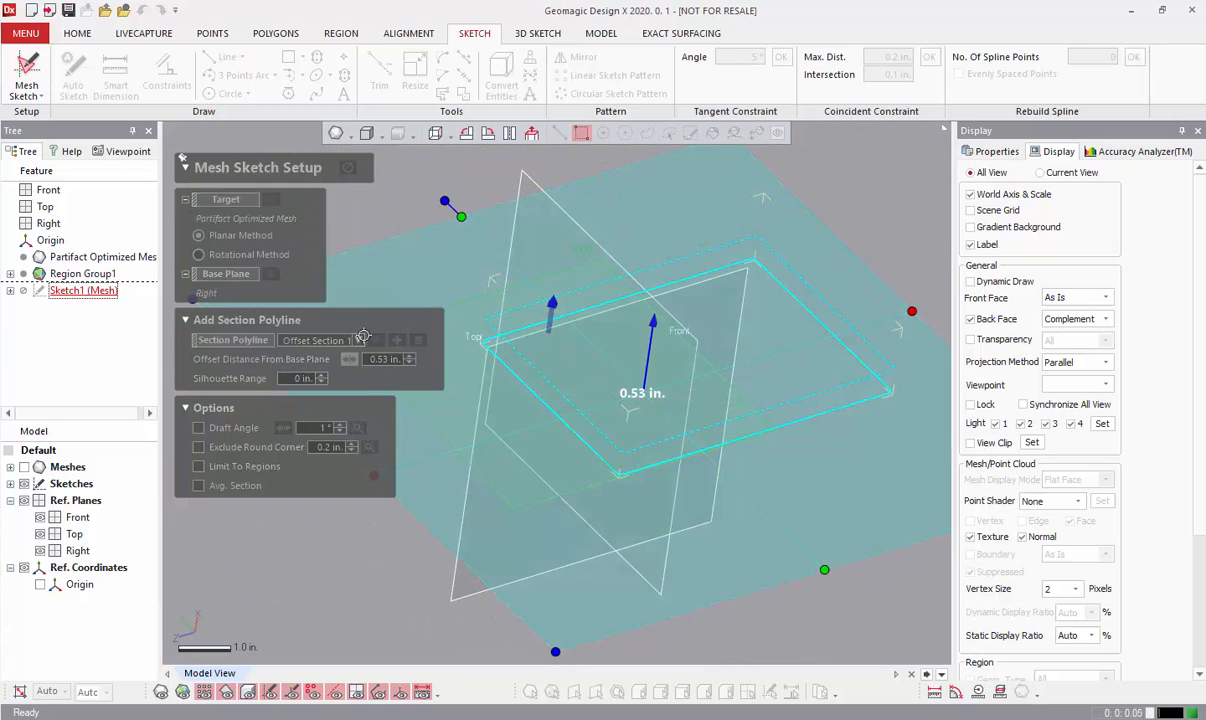
Open Sketch1 (Mesh) for editing and view the outer outline normal to the sketch plane.
{"action": "left_click", "coordinate": [63, 292]}
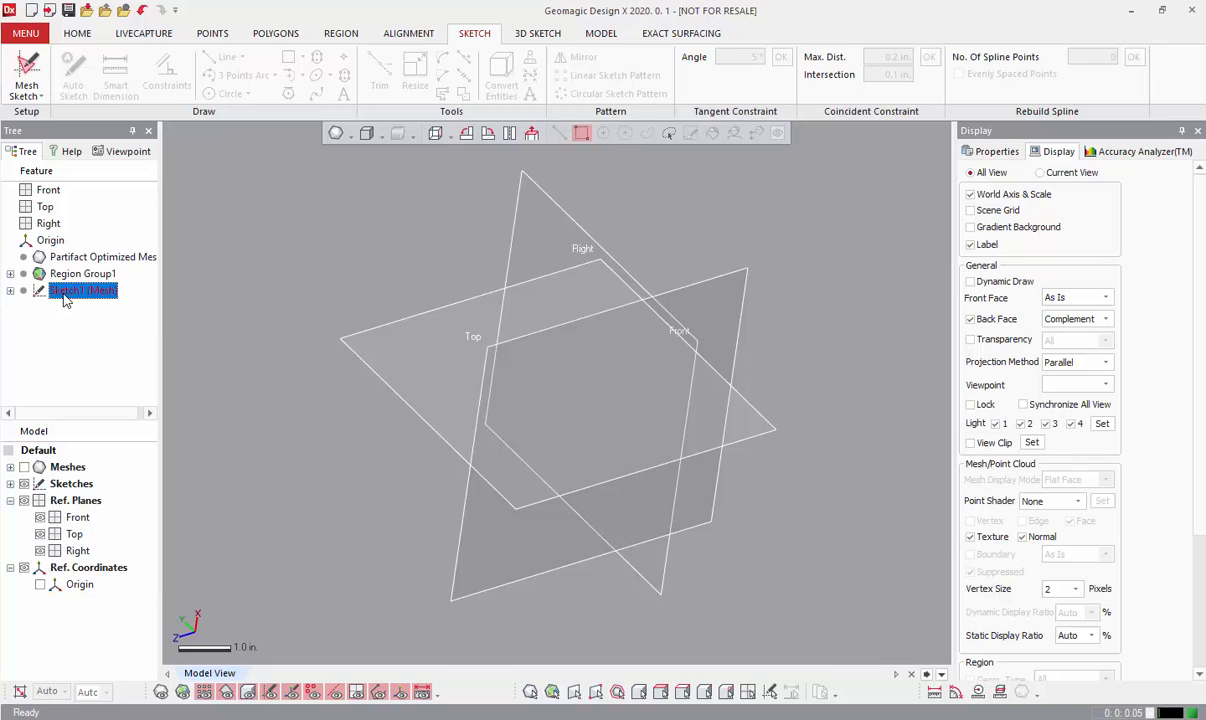
{"action": "double_click", "coordinate": [80, 291]}
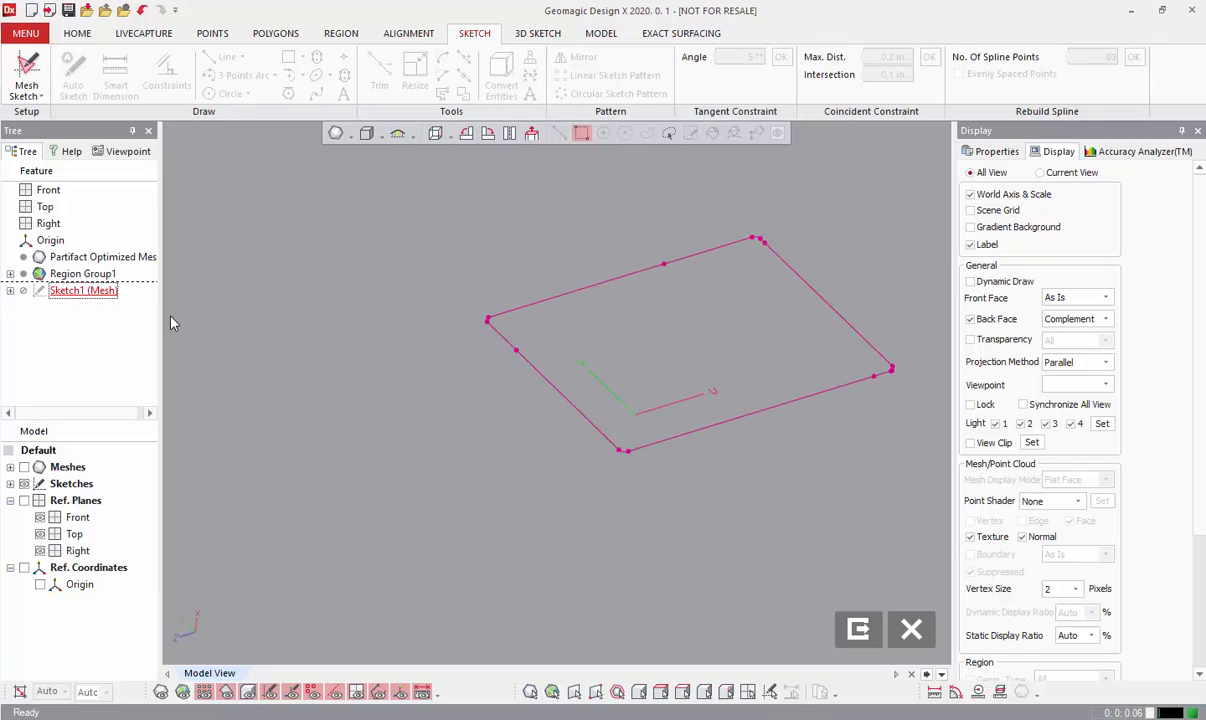
{"action": "left_click", "coordinate": [532, 134]}
{"action": "scroll", "coordinate": [900, 396], "scroll_direction": "down", "scroll_amount": 1}
{"action": "scroll", "coordinate": [900, 398], "scroll_direction": "up", "scroll_amount": 3}
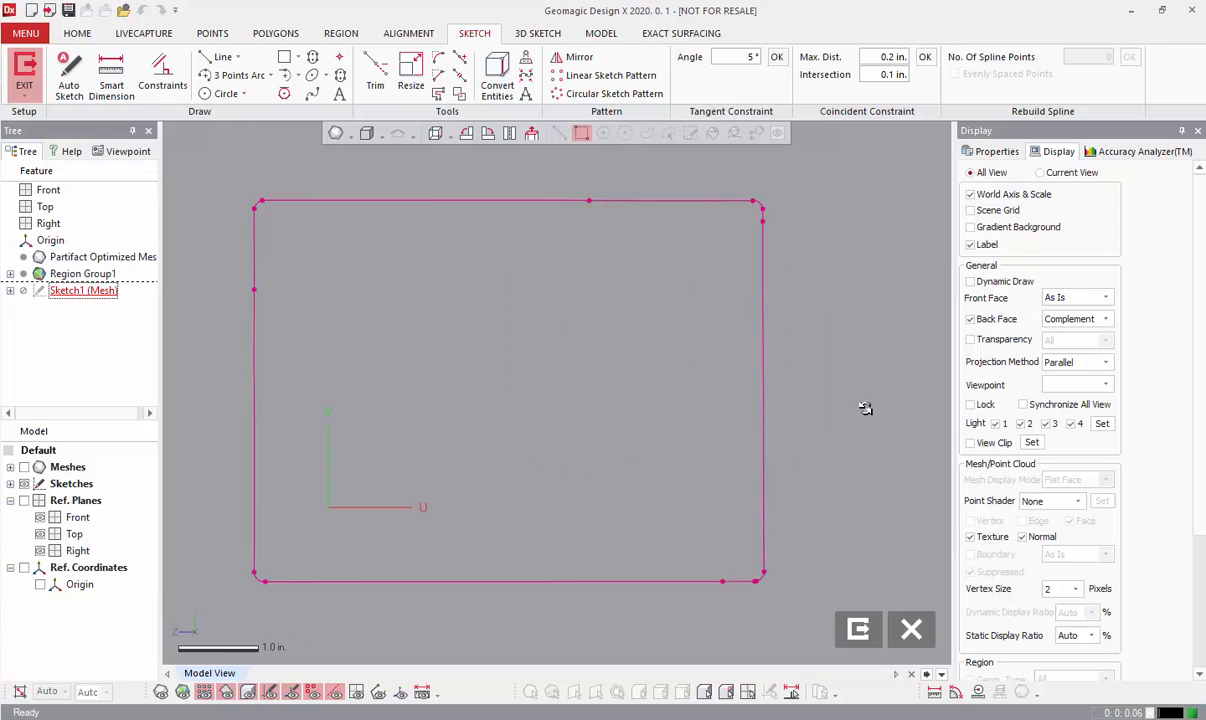
Draw a rectangle enclosing the outer section outline, starting at about X -1.05 in., Y -1.15 in.
{"action": "left_click", "coordinate": [284, 57]}
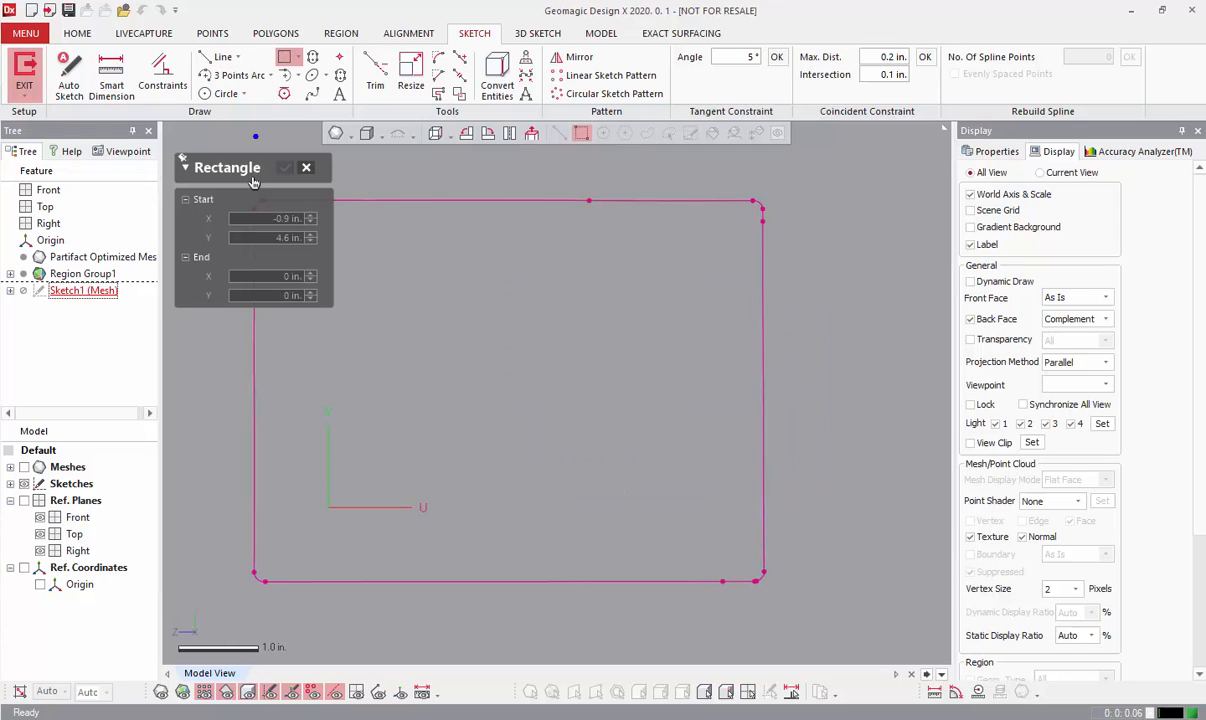
{"action": "left_click", "coordinate": [243, 599]}
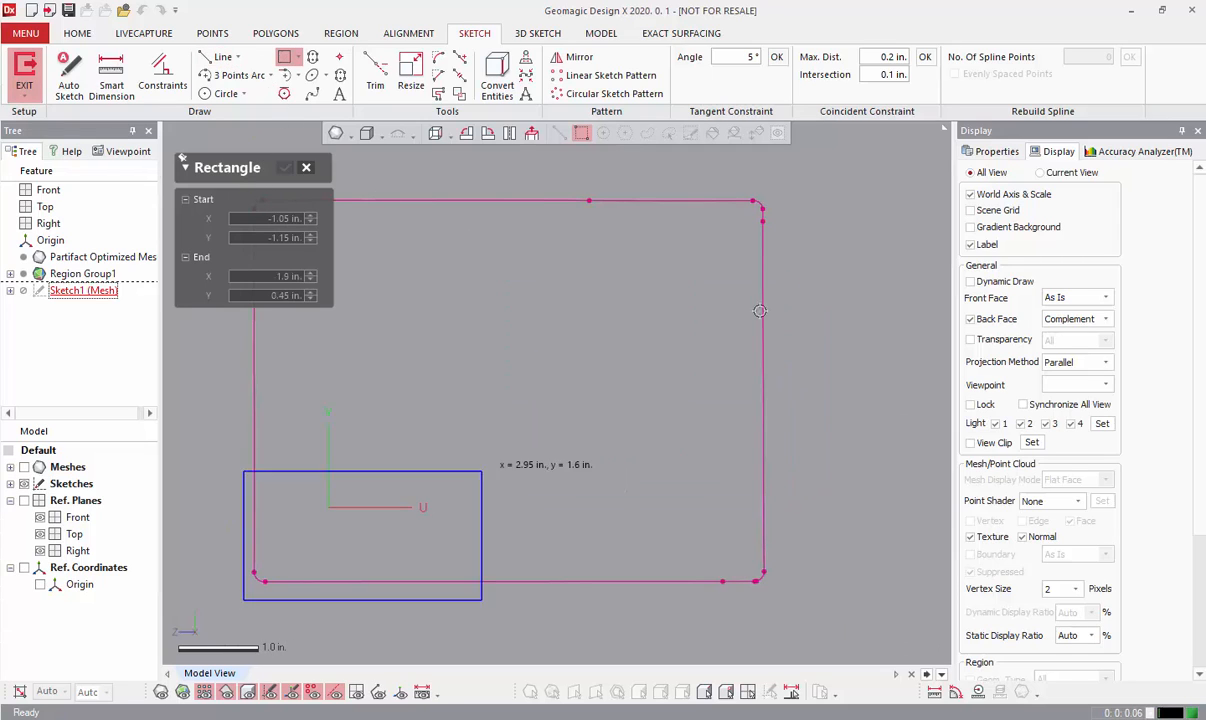
{"action": "left_click", "coordinate": [789, 201]}
{"action": "left_click", "coordinate": [286, 167]}
Move the four sides of the rectangle onto the corresponding sides of the outer section outline.
{"action": "left_click_drag", "start_coordinate": [241, 359], "coordinate": [249, 369]}
{"action": "left_click_drag", "start_coordinate": [511, 599], "coordinate": [511, 581]}
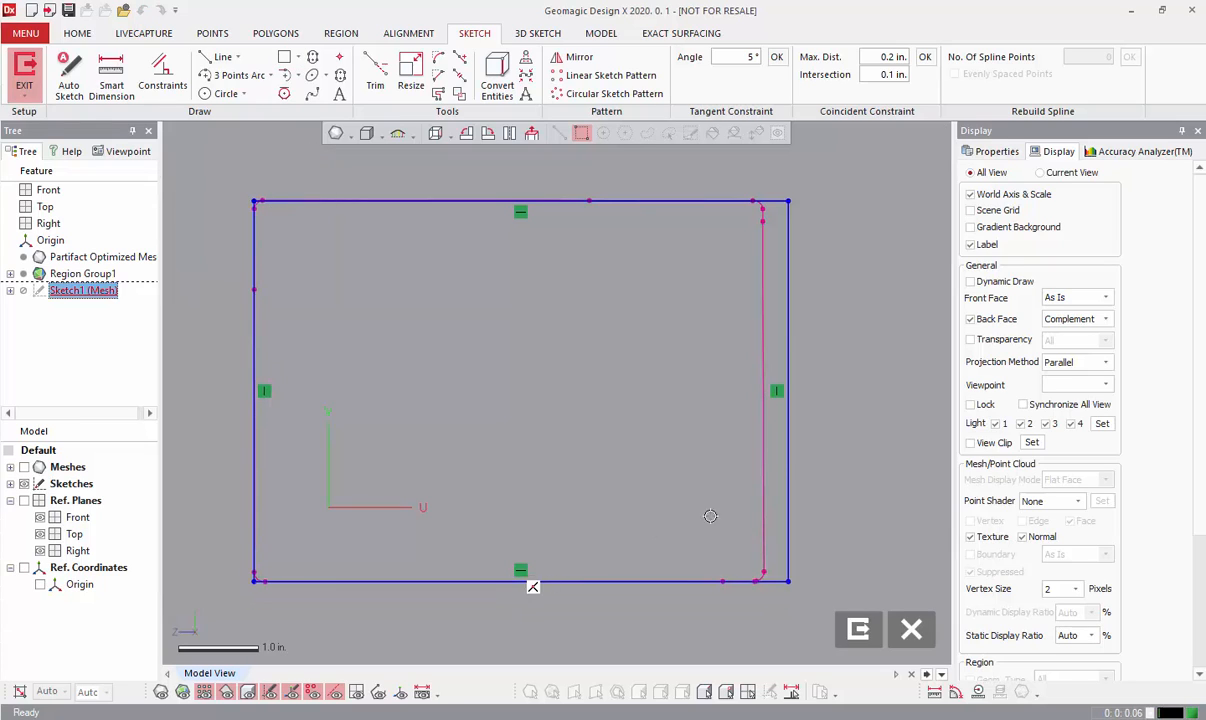
{"action": "left_click_drag", "start_coordinate": [794, 456], "coordinate": [763, 460]}
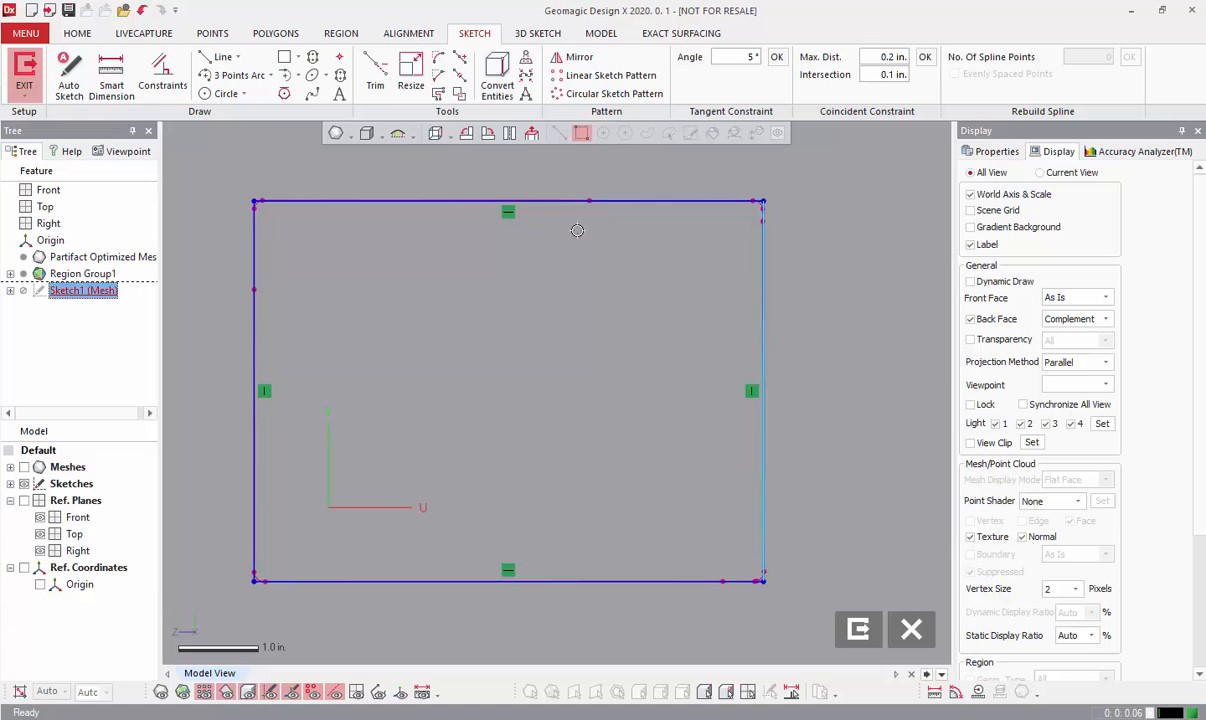
{"action": "left_click_drag", "start_coordinate": [566, 200], "coordinate": [560, 201]}
{"action": "left_click", "coordinate": [536, 321]}
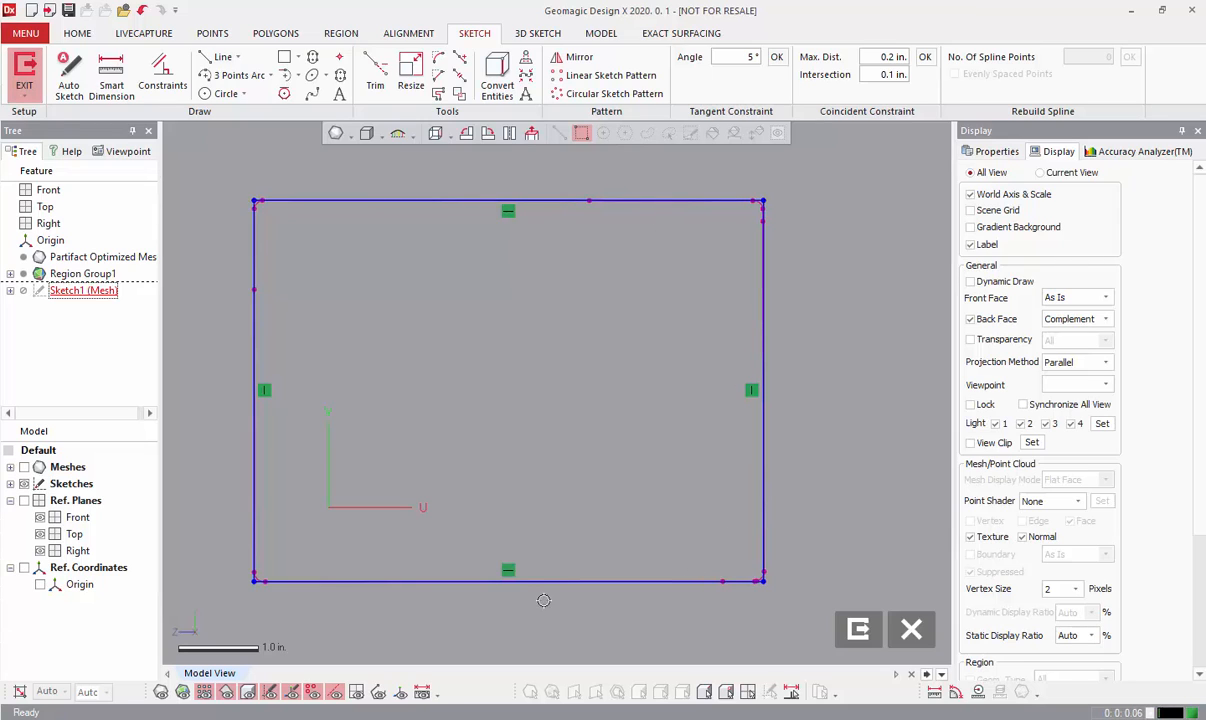
Examine the rectangle's deviation from the section polyline with a vector multiplier of 53.425, and exit the sketch.
{"action": "left_click", "coordinate": [1140, 151]}
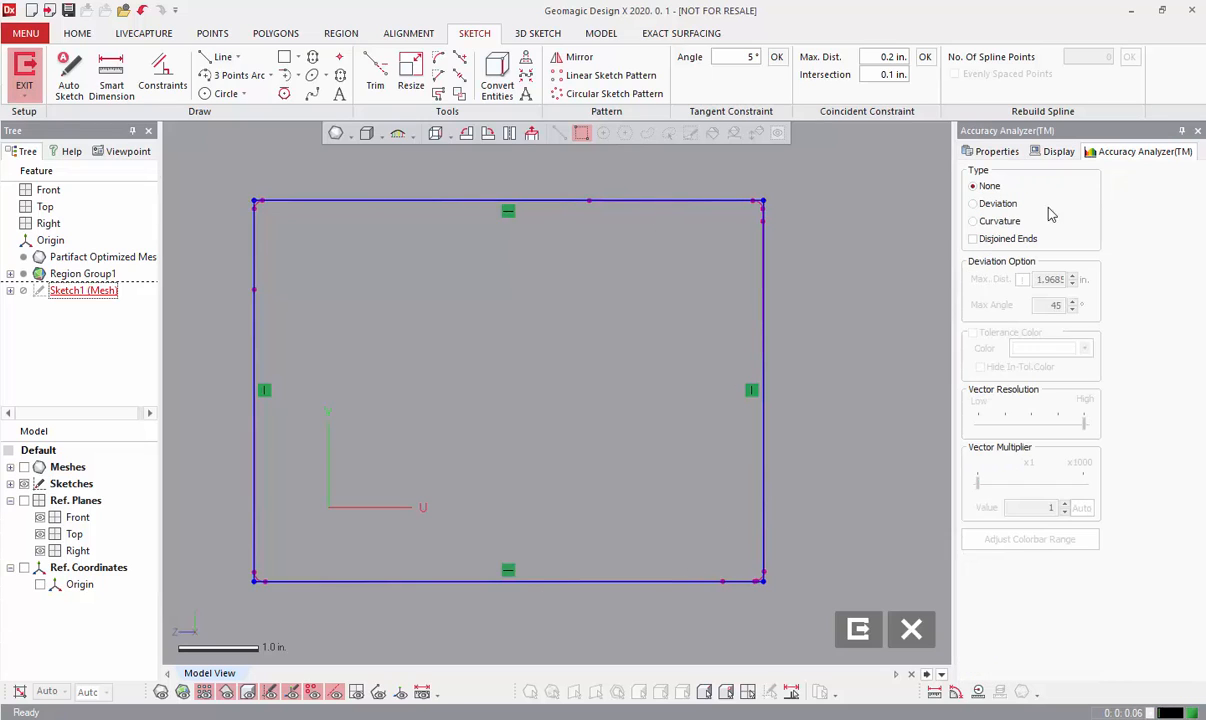
{"action": "left_click", "coordinate": [973, 203]}
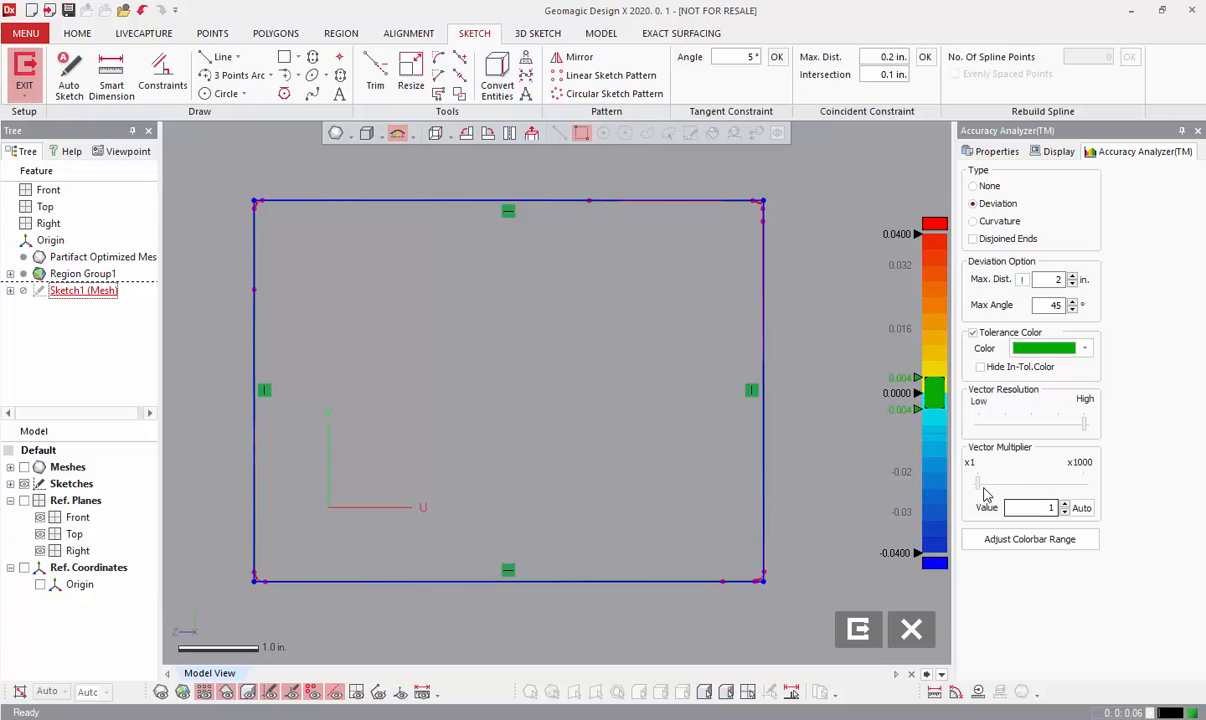
{"action": "left_click_drag", "start_coordinate": [980, 484], "coordinate": [1033, 486]}
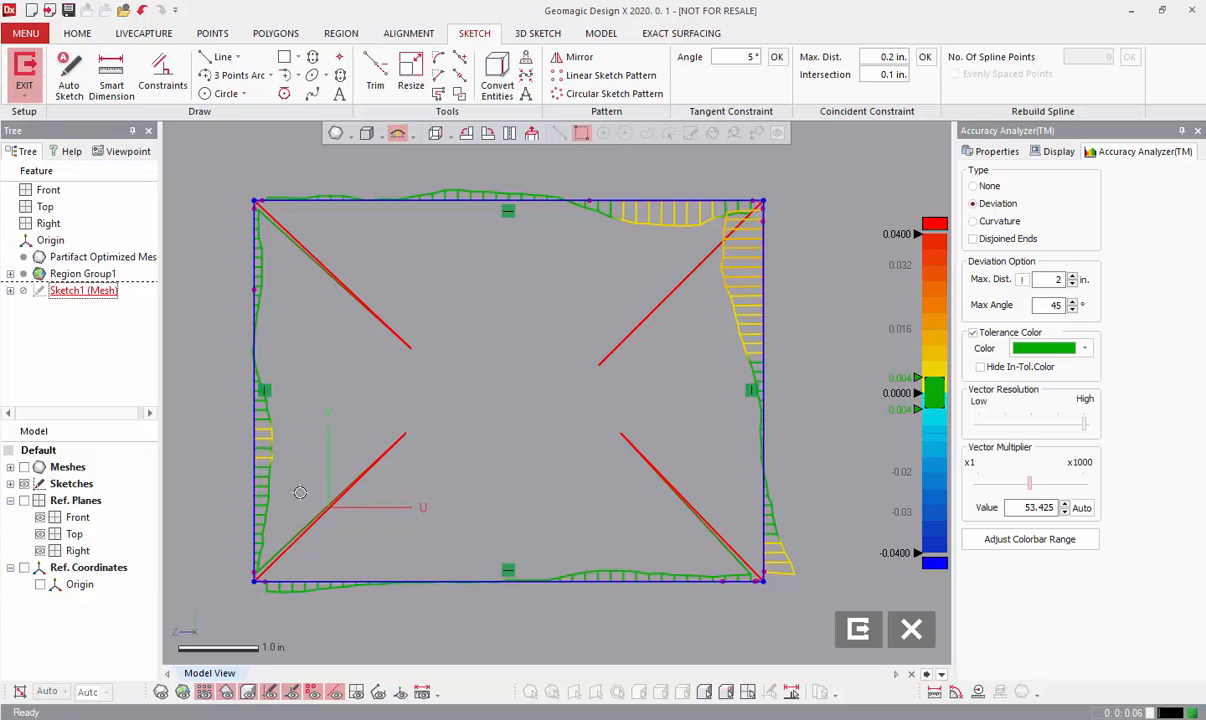
{"action": "mouse_move", "coordinate": [269, 482]}
{"action": "mouse_move", "coordinate": [749, 243]}
{"action": "left_click", "coordinate": [857, 630]}
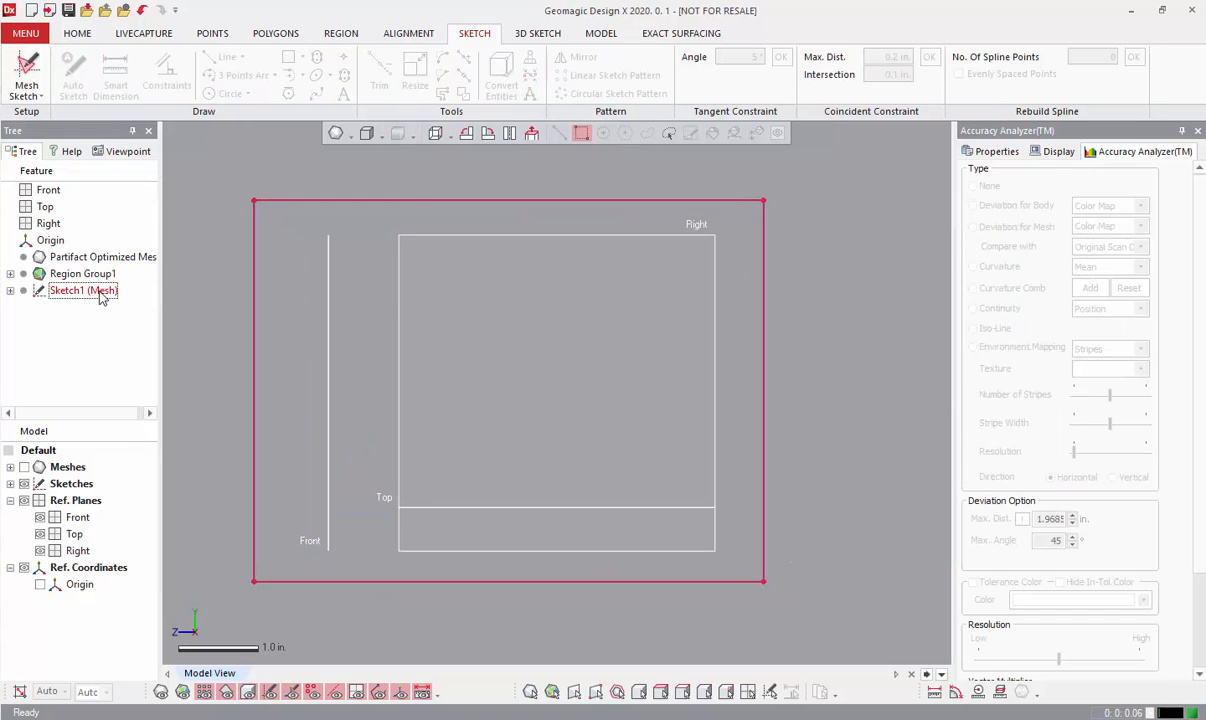
Redefine Sketch1 (Mesh) against the visible mesh, setting the Offset Section 1 distance to 0.1 in. and accepting the setup.
{"action": "right_click", "coordinate": [92, 291]}
{"action": "left_click", "coordinate": [170, 342]}
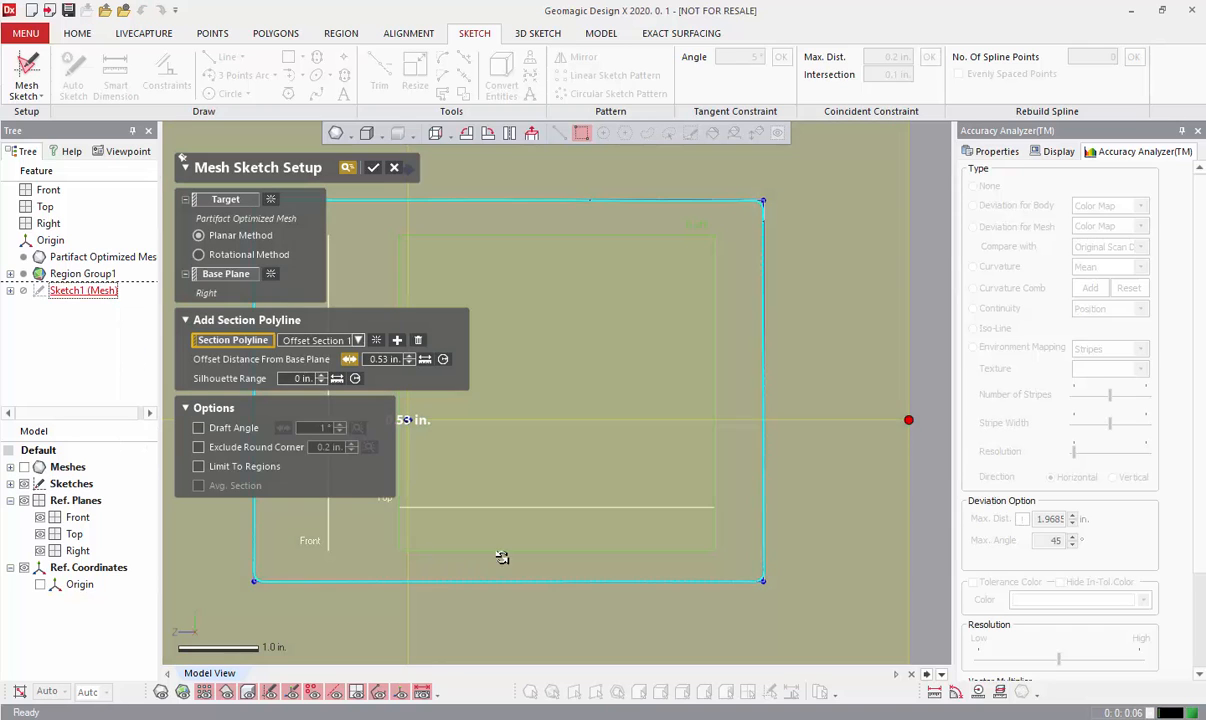
{"action": "right_click_drag", "start_coordinate": [503, 555], "coordinate": [665, 349]}
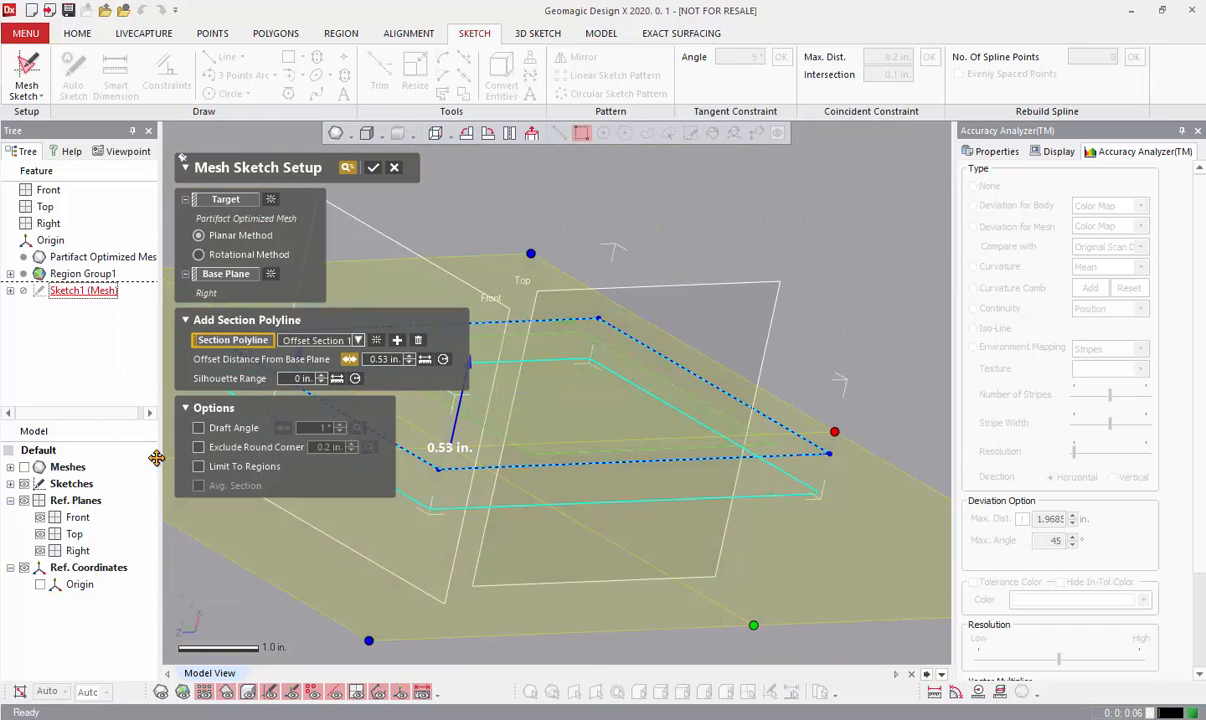
{"action": "left_click", "coordinate": [24, 466]}
{"action": "left_click_drag", "start_coordinate": [461, 411], "coordinate": [478, 372]}
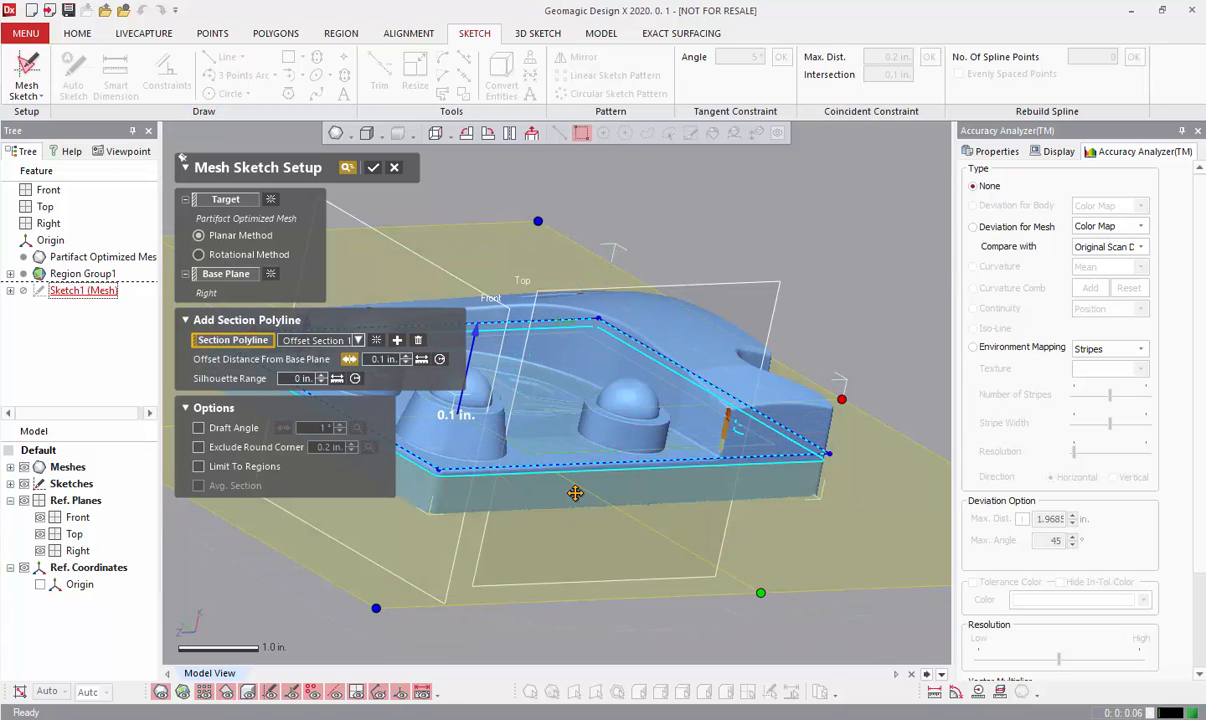
{"action": "scroll", "coordinate": [573, 493], "scroll_direction": "up", "scroll_amount": 10}
{"action": "right_click_drag", "start_coordinate": [638, 432], "coordinate": [721, 421]}
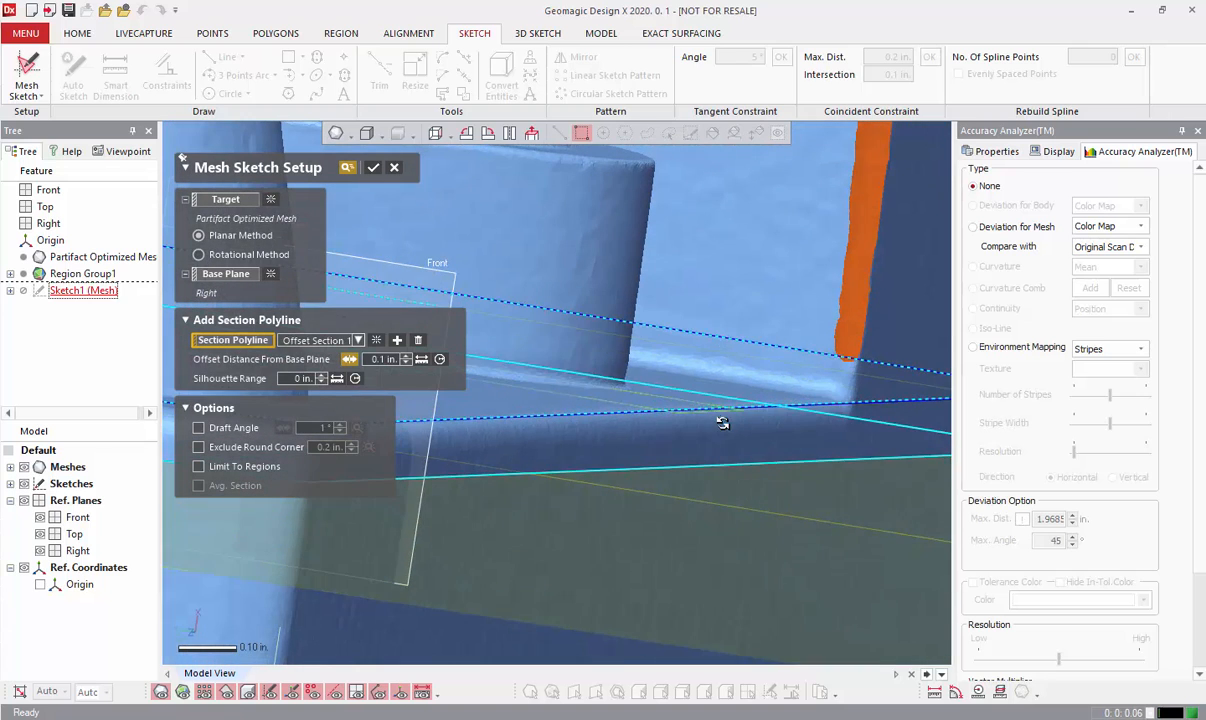
{"action": "left_click", "coordinate": [375, 170]}
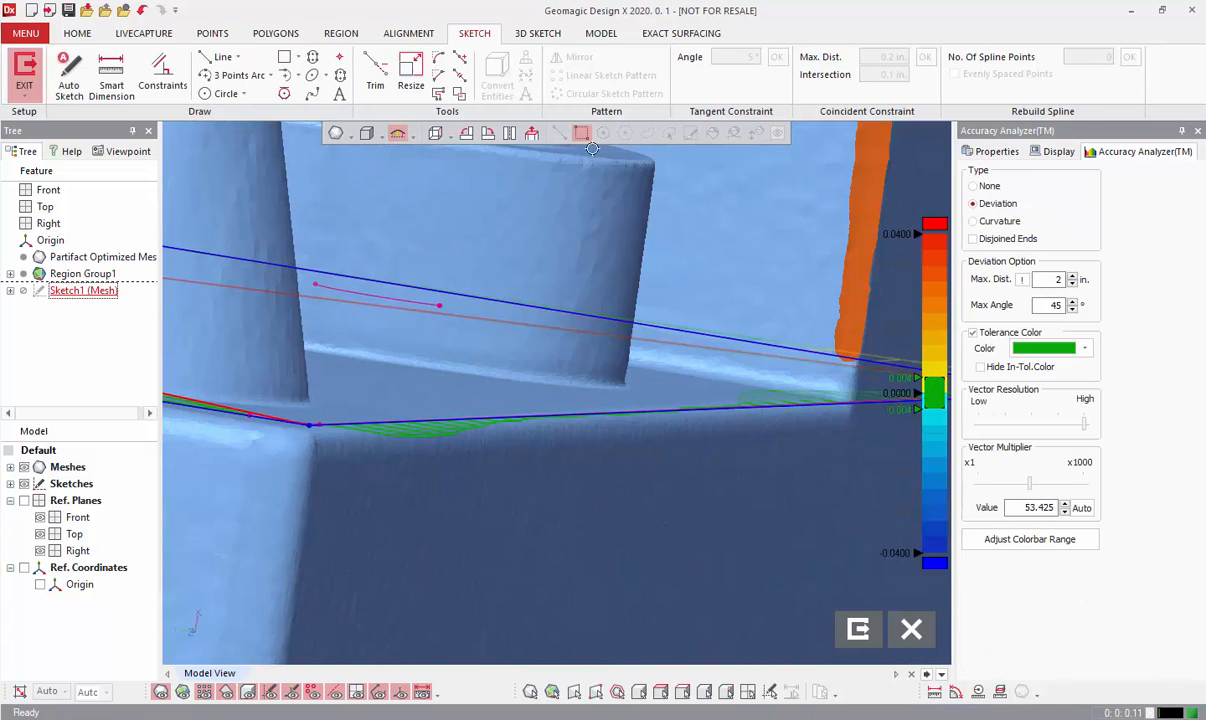
View the sketch normal to its plane with the mesh hidden and compare the rectangle with the new section polyline.
{"action": "left_click", "coordinate": [532, 135]}
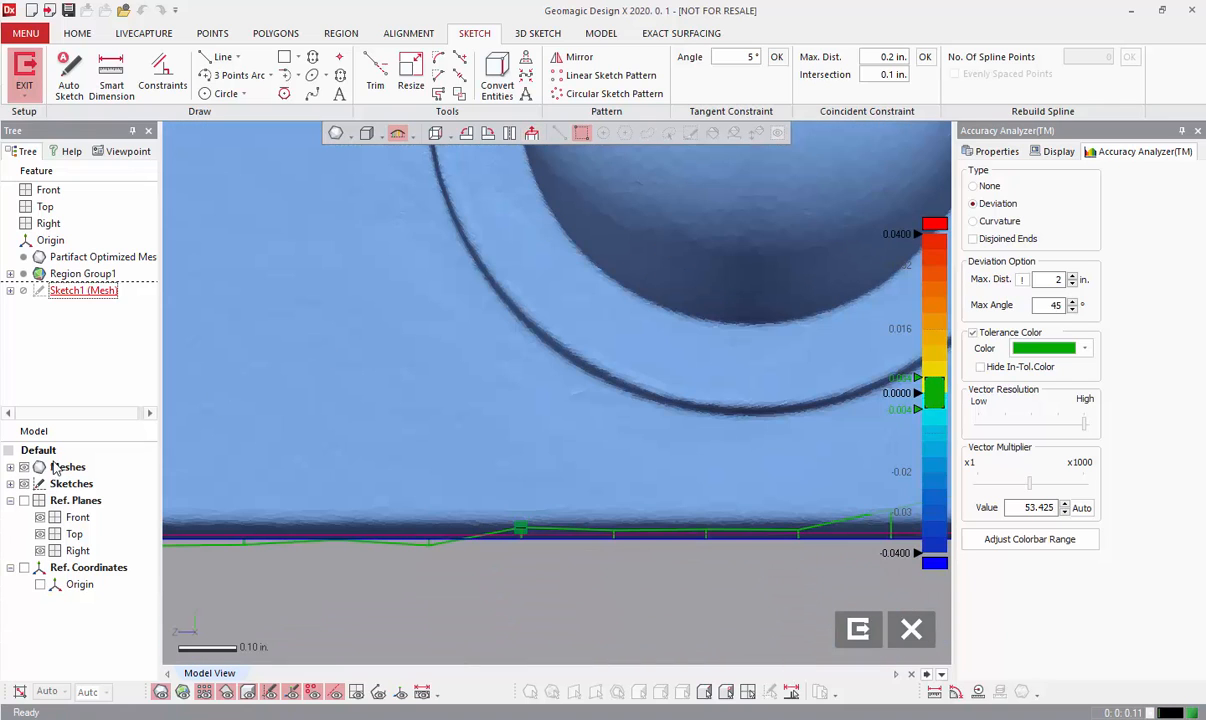
{"action": "left_click", "coordinate": [24, 467]}
{"action": "scroll", "coordinate": [468, 577], "scroll_direction": "down", "scroll_amount": 3}
{"action": "scroll", "coordinate": [468, 577], "scroll_direction": "down", "scroll_amount": 8}
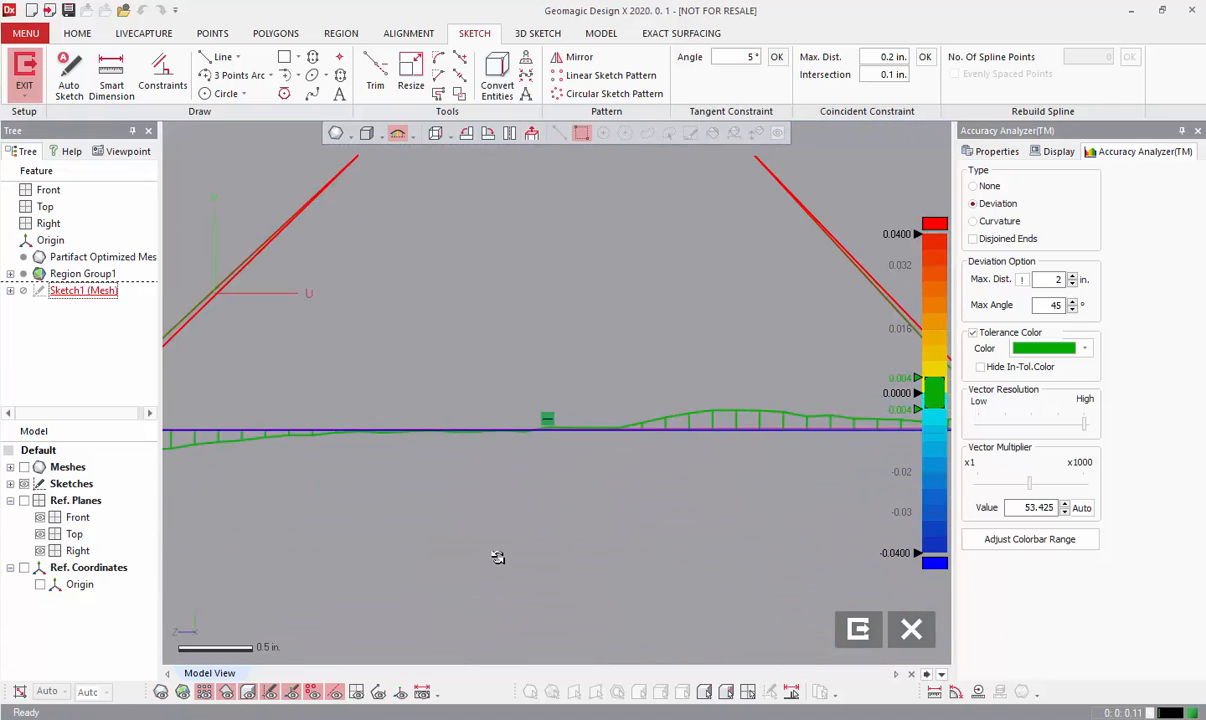
{"action": "scroll", "coordinate": [606, 178], "scroll_direction": "up", "scroll_amount": 2}
{"action": "scroll", "coordinate": [606, 178], "scroll_direction": "up", "scroll_amount": 1}
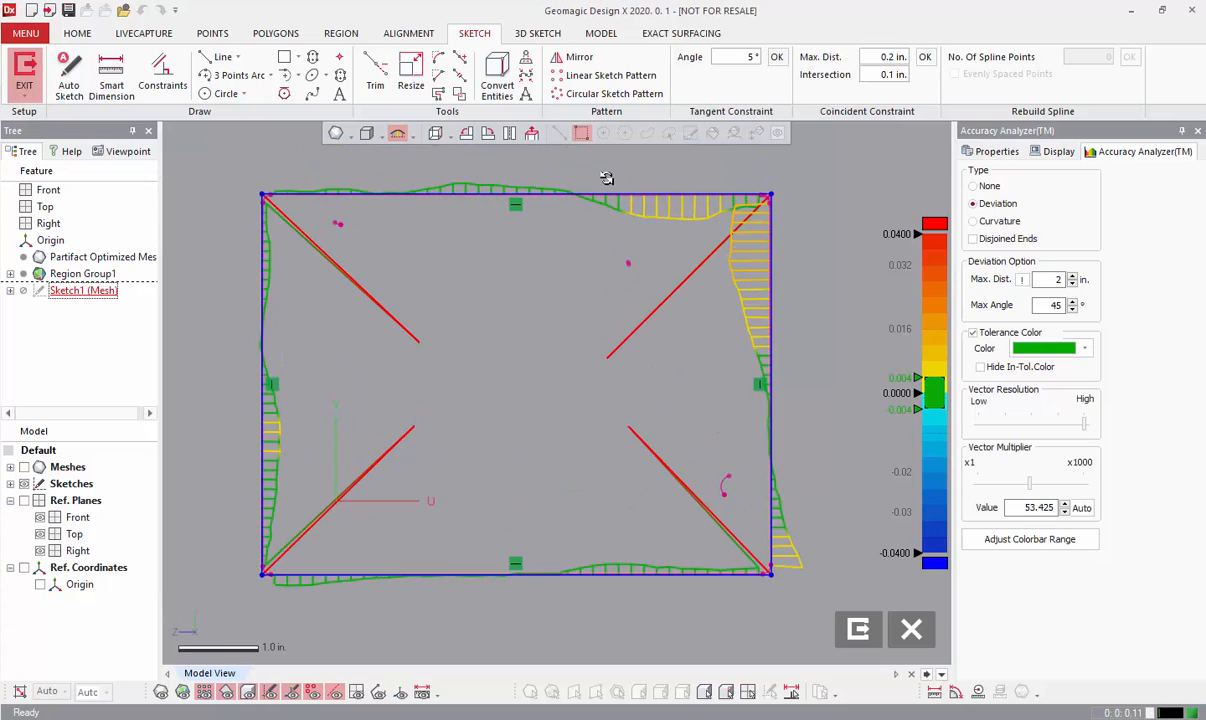
Turn off the deviation display and examine the gap between the rectangle's upper side and the section polyline.
{"action": "left_click", "coordinate": [974, 186]}
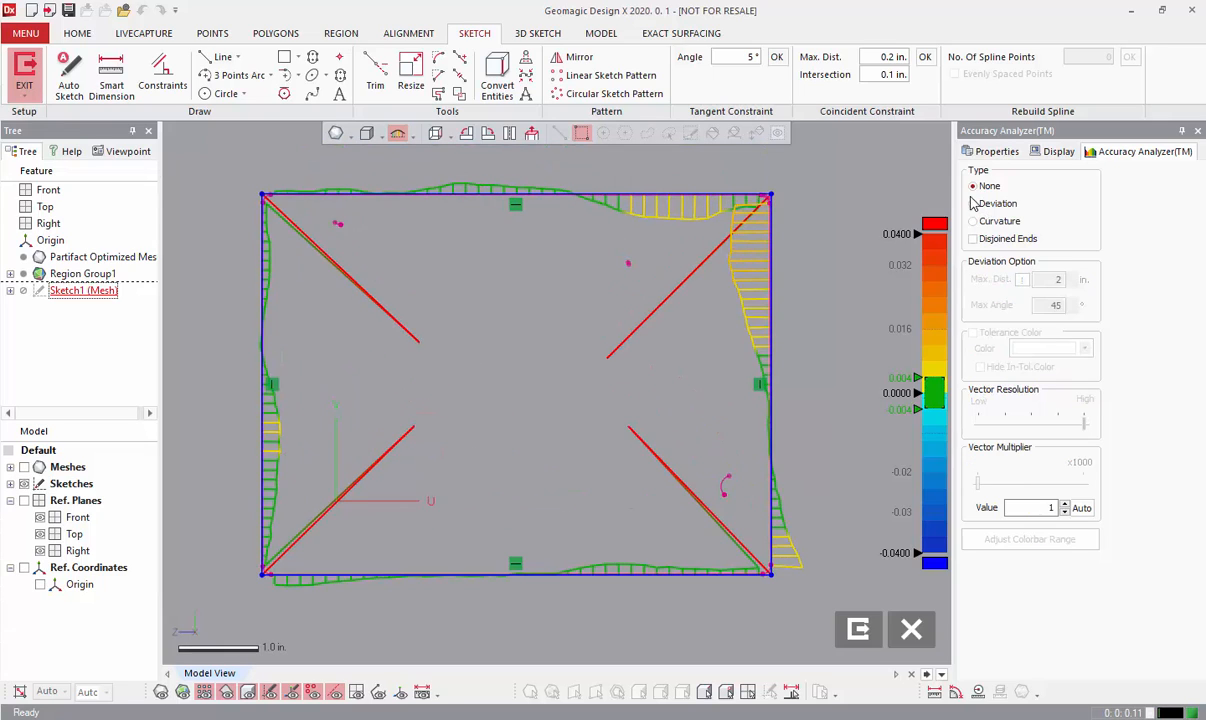
{"action": "scroll", "coordinate": [530, 232], "scroll_direction": "up", "scroll_amount": 5}
{"action": "scroll", "coordinate": [525, 225], "scroll_direction": "up", "scroll_amount": 5}
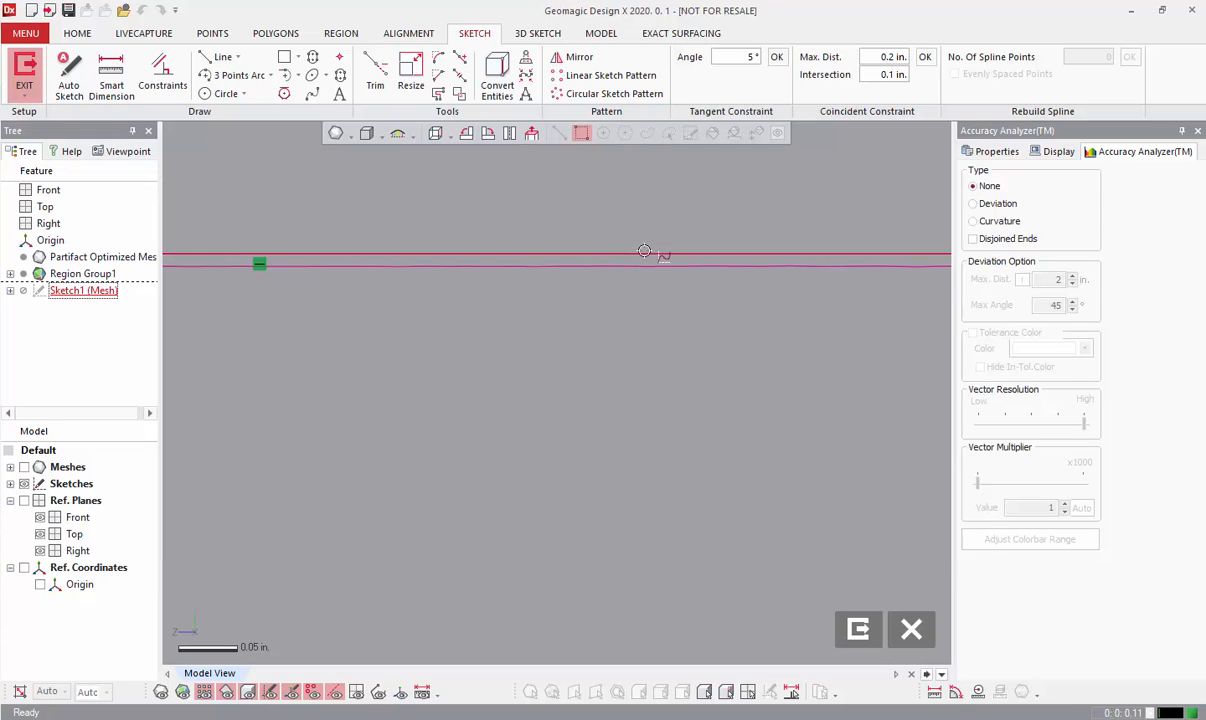
Examine the deviation along the upper side and corner with a vector multiplier of 8.2333, and exit the sketch.
{"action": "left_click", "coordinate": [972, 203]}
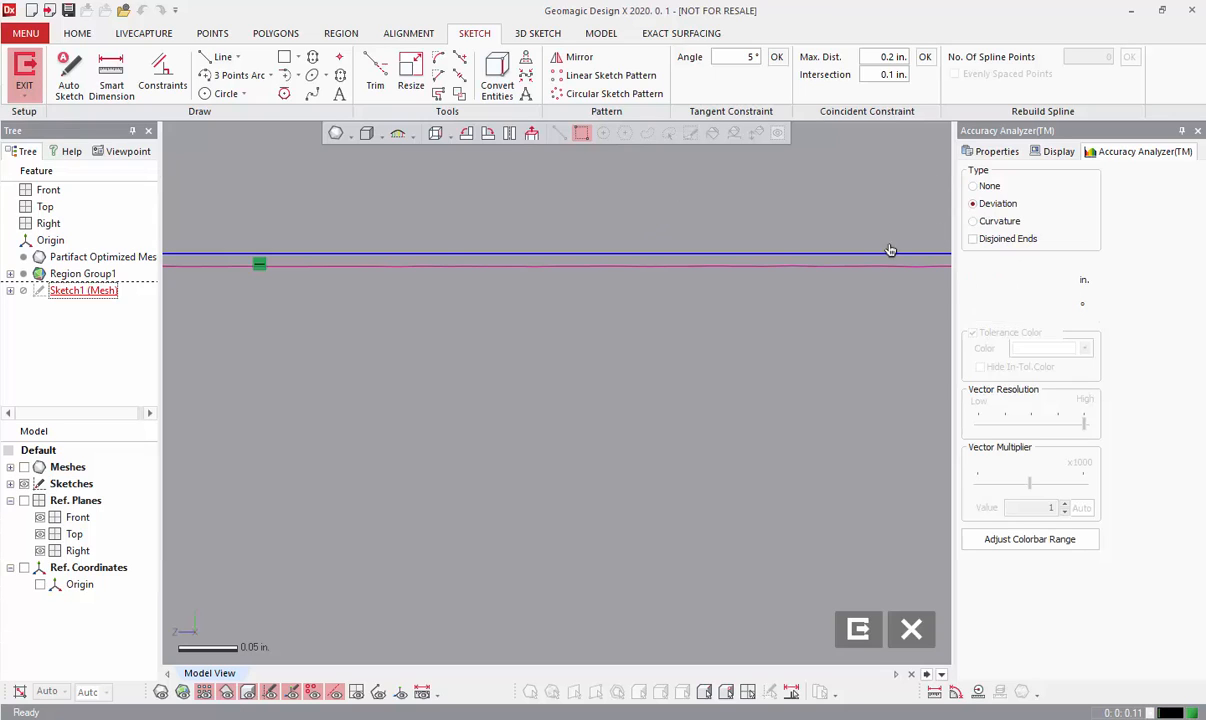
{"action": "left_click_drag", "start_coordinate": [1030, 483], "coordinate": [1002, 484]}
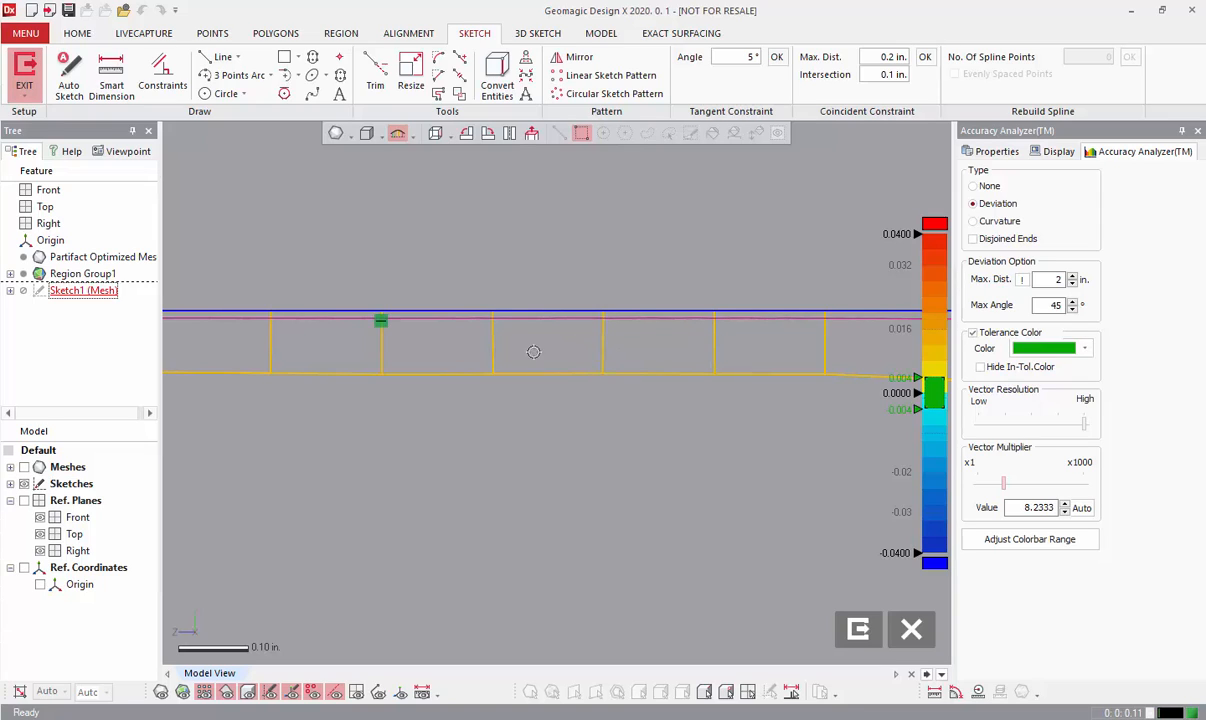
{"action": "scroll", "coordinate": [380, 347], "scroll_direction": "down", "scroll_amount": 5}
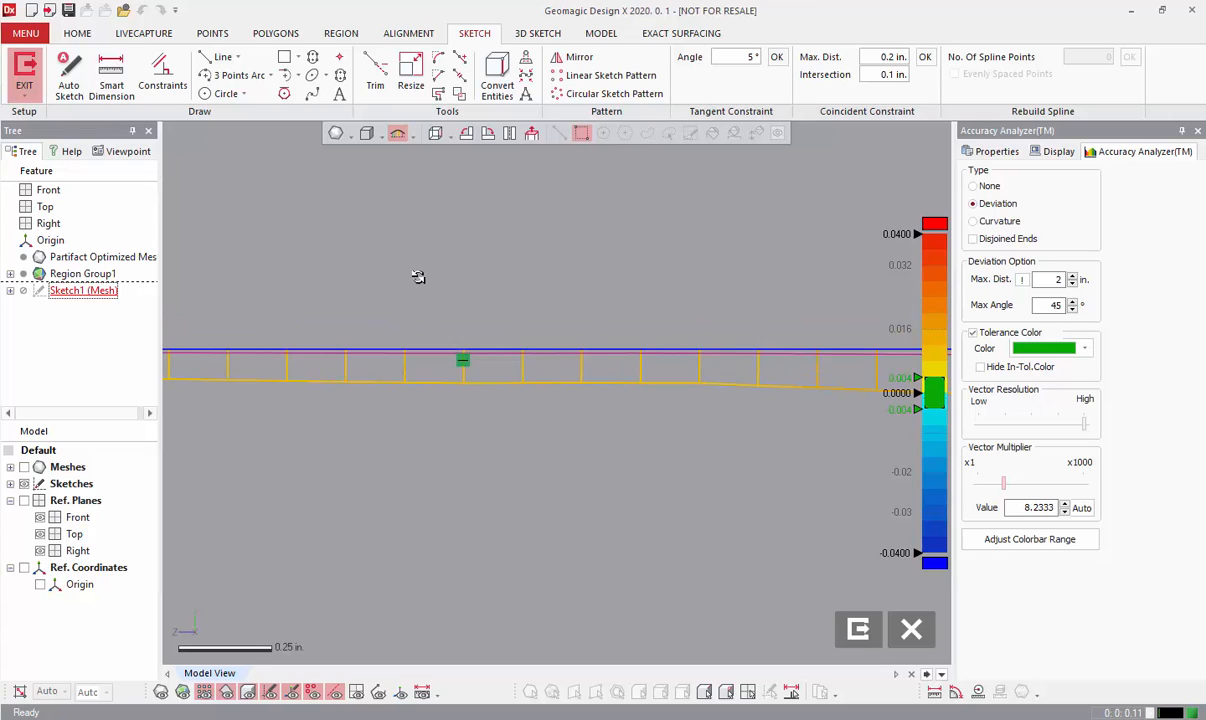
{"action": "scroll", "coordinate": [698, 428], "scroll_direction": "up", "scroll_amount": 5}
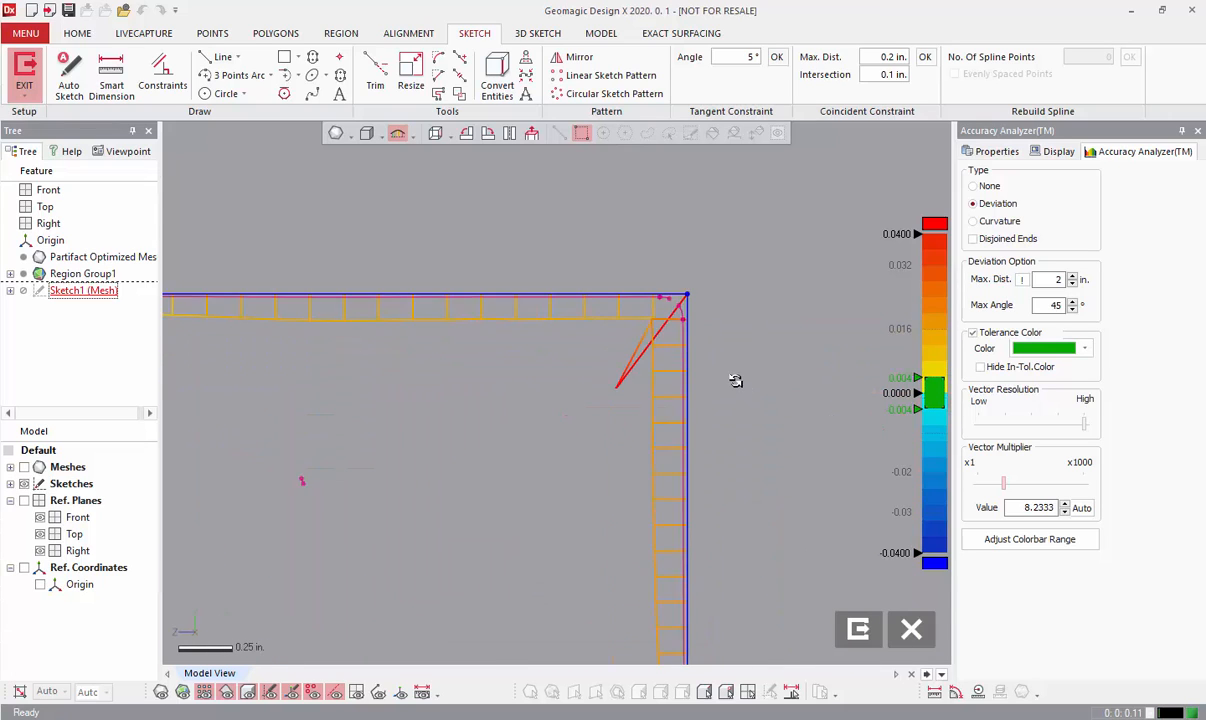
{"action": "mouse_move", "coordinate": [610, 313]}
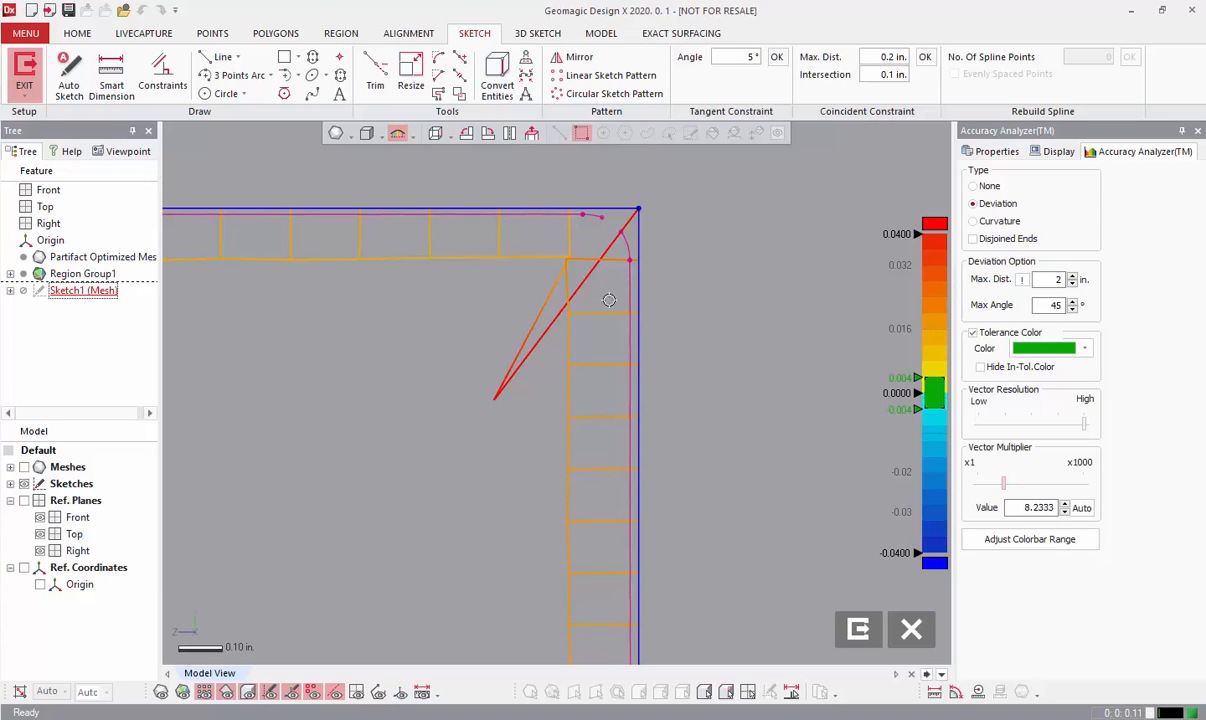
{"action": "mouse_move", "coordinate": [618, 261]}
{"action": "left_click", "coordinate": [859, 580]}
Reopen the mesh sketch setup of Sketch1 (Mesh), enable the Draft Angle option and estimate the angle from the mesh.
{"action": "left_click", "coordinate": [85, 290]}
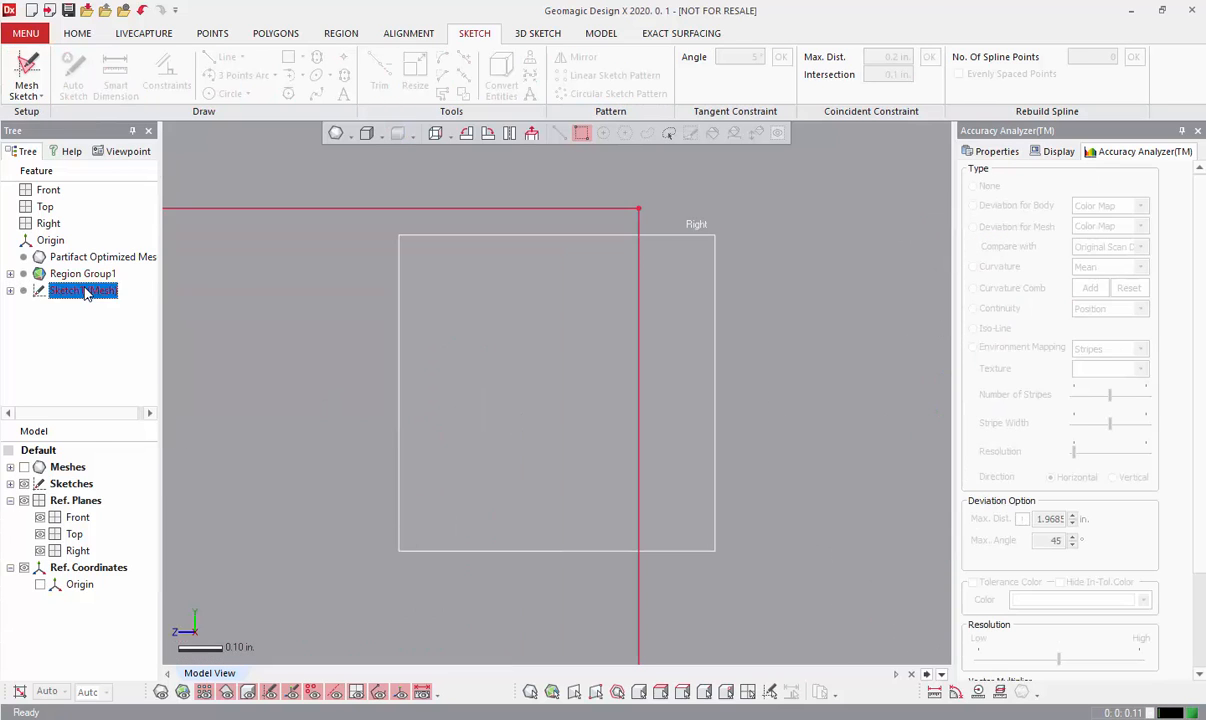
{"action": "right_click", "coordinate": [85, 290]}
{"action": "left_click", "coordinate": [118, 342]}
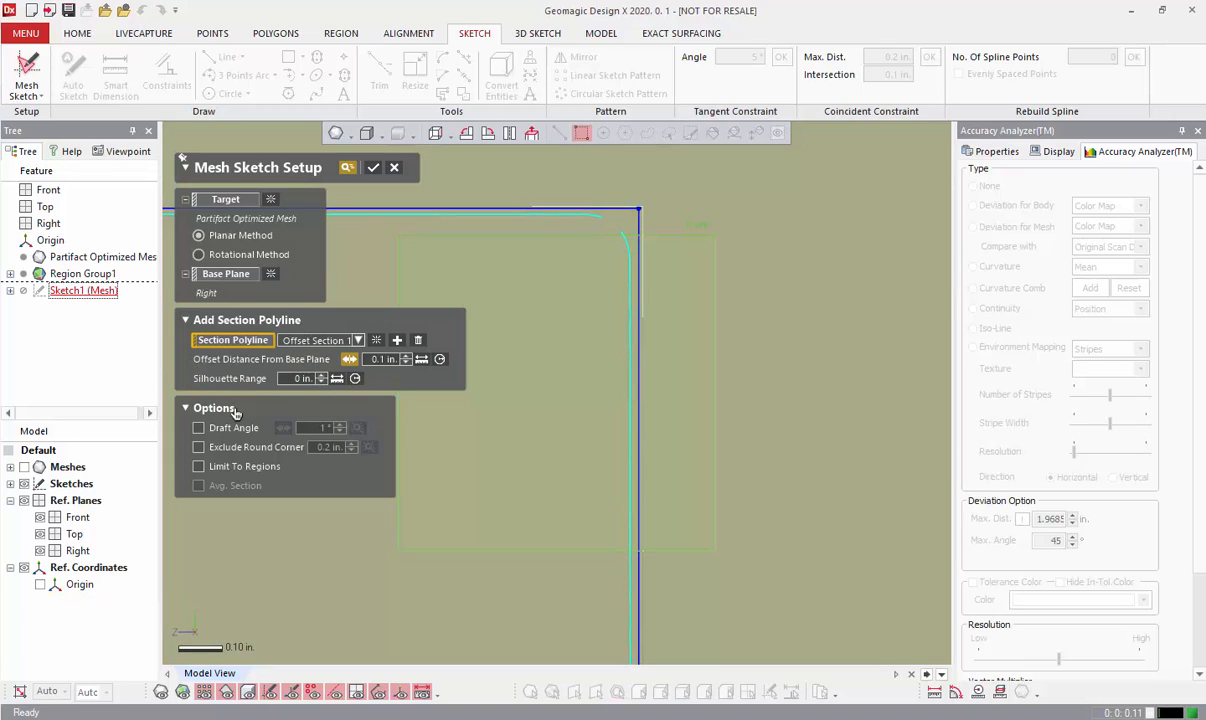
{"action": "left_click", "coordinate": [199, 428]}
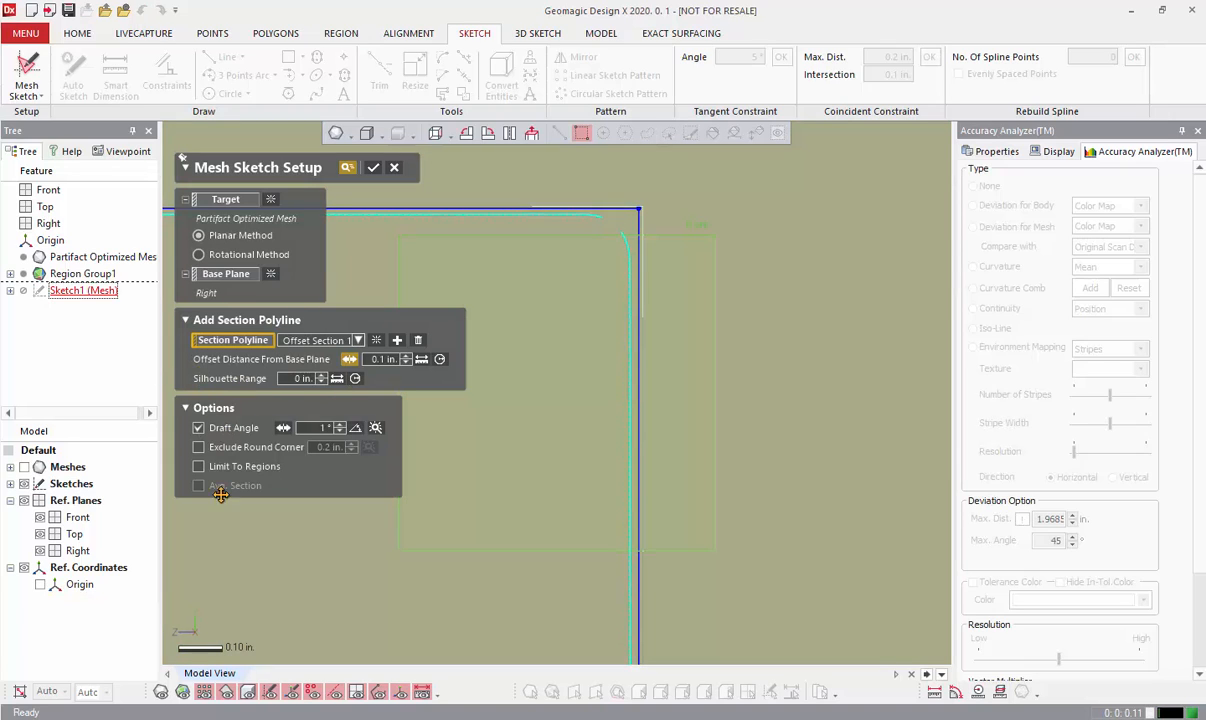
{"action": "scroll", "coordinate": [641, 374], "scroll_direction": "down", "scroll_amount": 9}
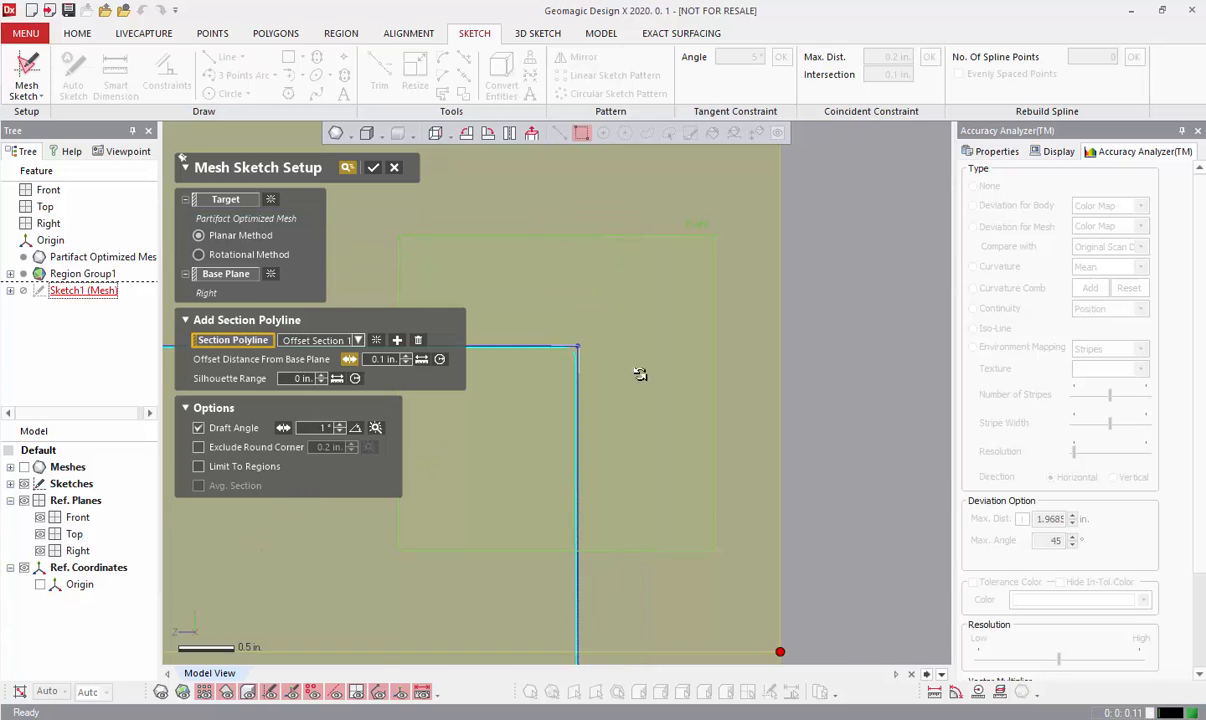
{"action": "scroll", "coordinate": [354, 458], "scroll_direction": "up", "scroll_amount": 2}
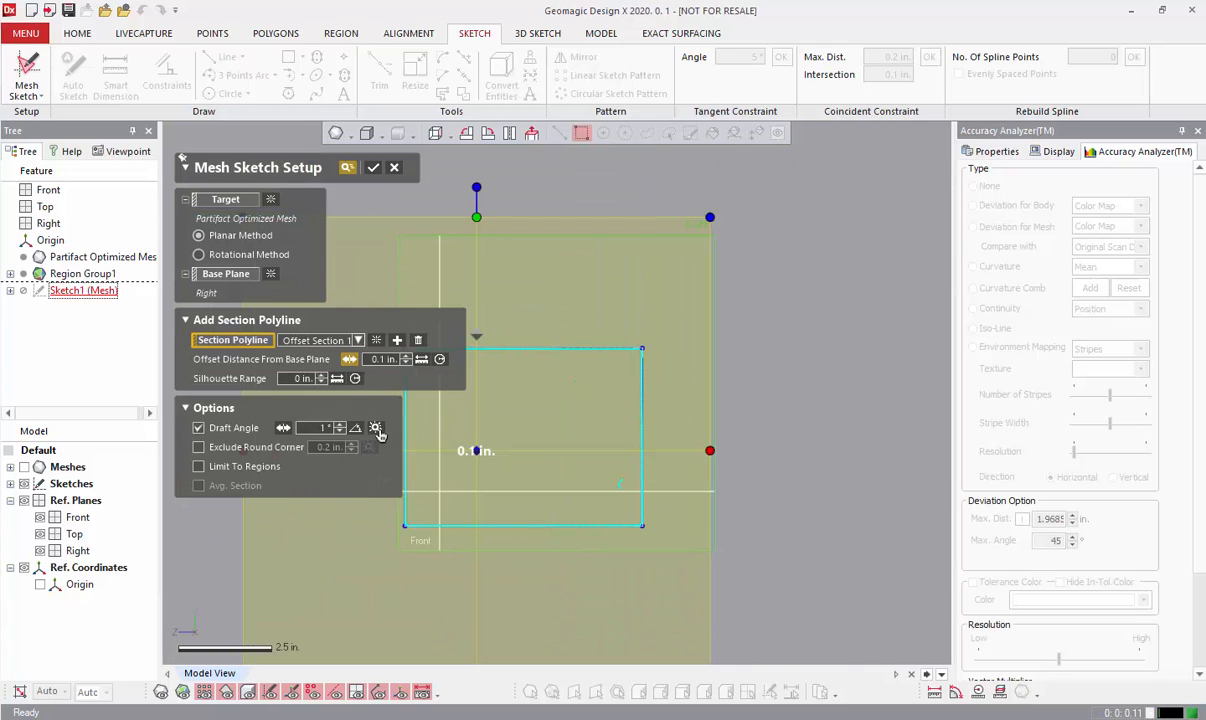
{"action": "left_click", "coordinate": [377, 429]}
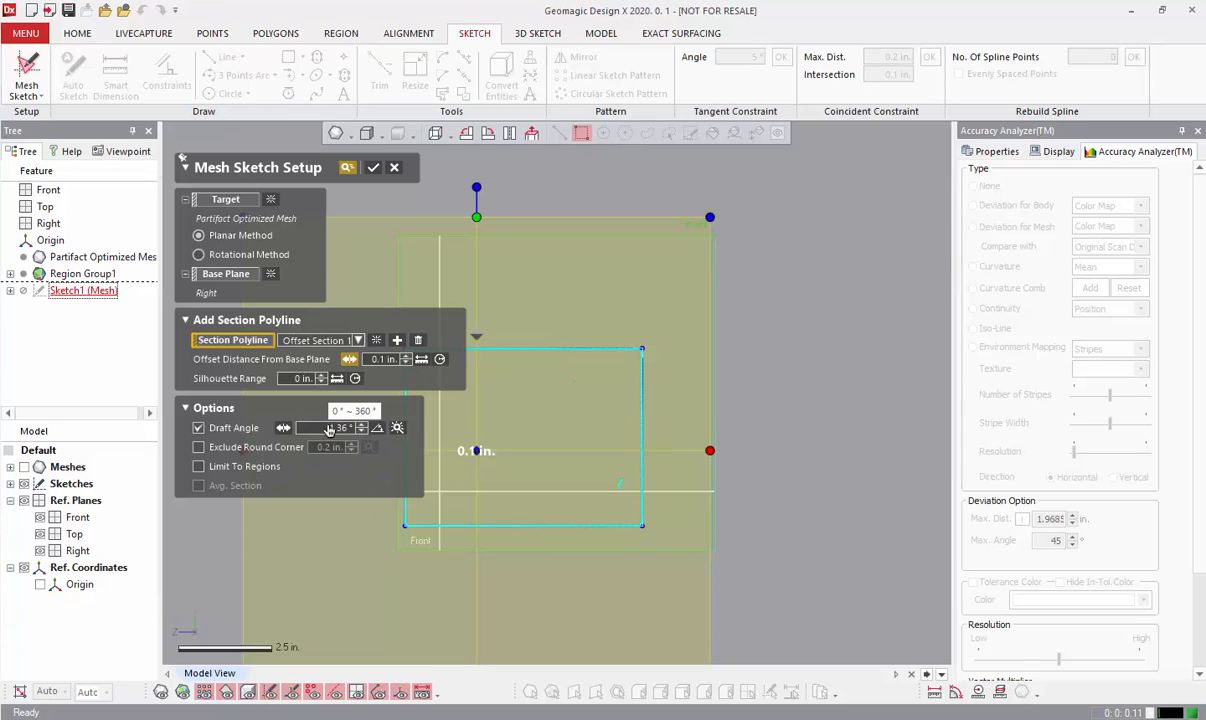
Set the Offset Section 1 distance to 0.3 in. from the base plane and estimate the draft angle from the mesh again.
{"action": "mouse_move", "coordinate": [594, 475]}
{"action": "right_mouse_down"}
{"action": "mouse_move", "coordinate": [665, 499]}
{"action": "mouse_move", "coordinate": [569, 483]}
{"action": "right_mouse_up"}
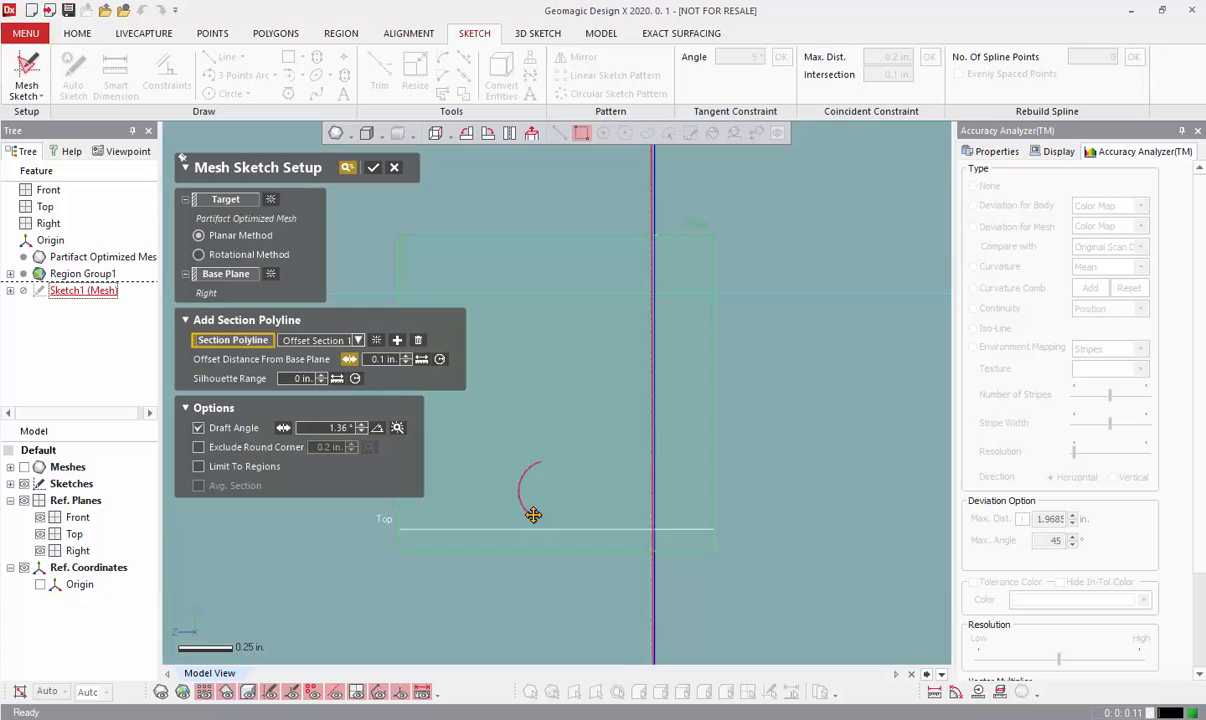
{"action": "scroll", "coordinate": [549, 485], "scroll_direction": "down", "scroll_amount": 6}
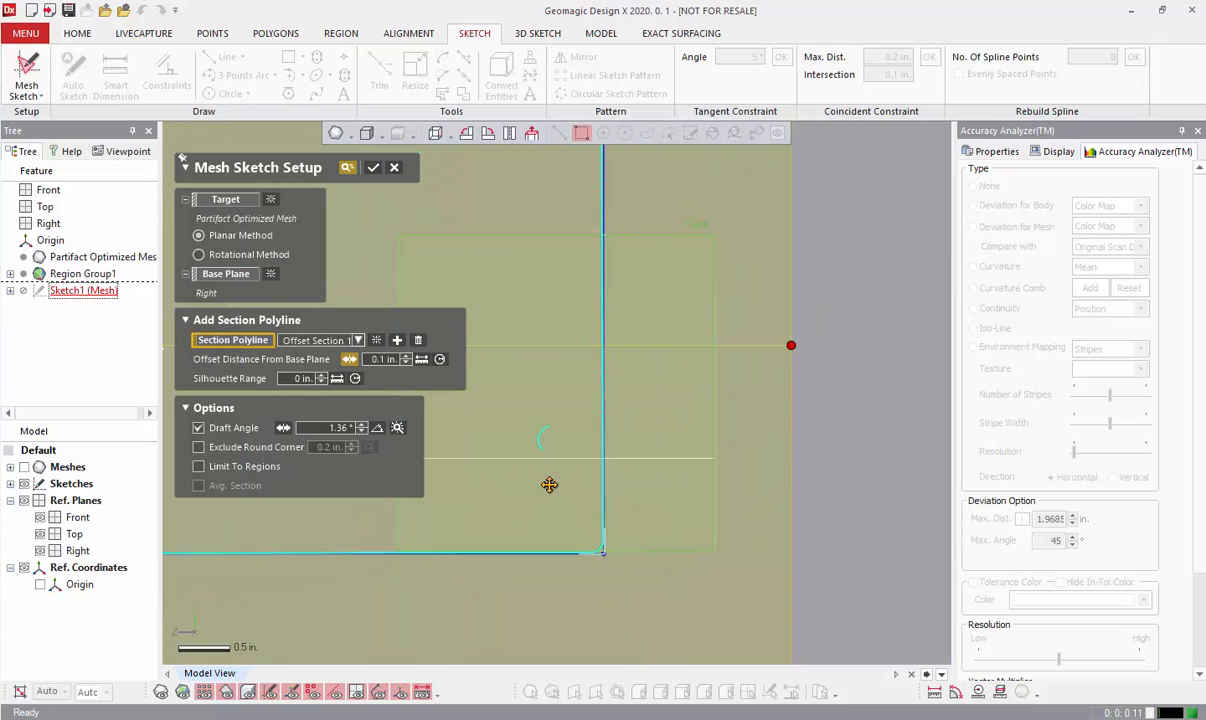
{"action": "right_click_drag", "start_coordinate": [427, 622], "coordinate": [646, 377]}
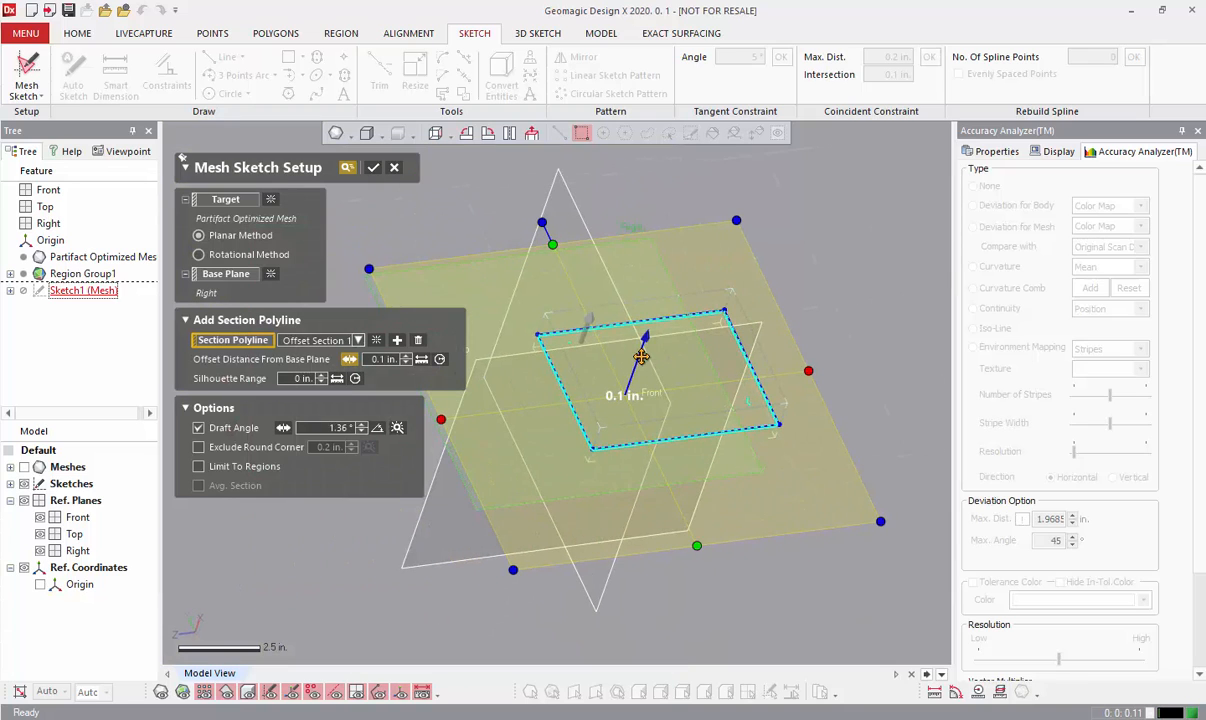
{"action": "left_click_drag", "start_coordinate": [640, 357], "coordinate": [635, 359]}
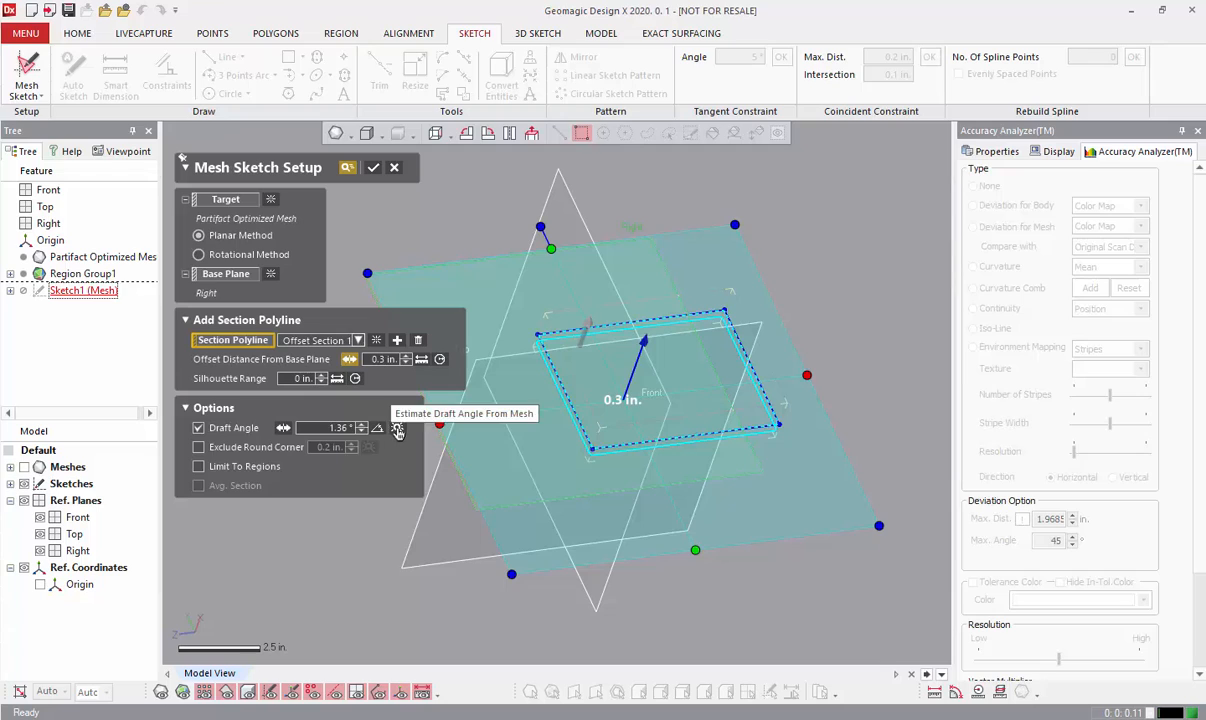
{"action": "left_click", "coordinate": [396, 428]}
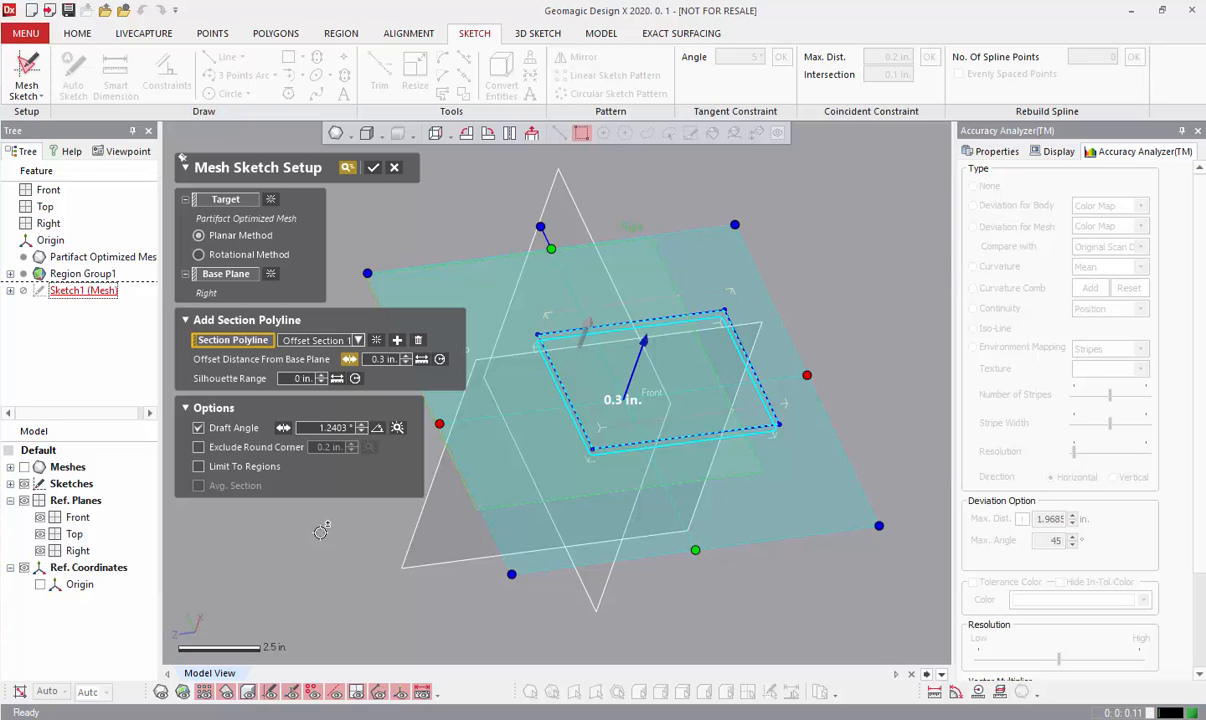
Set the mesh sketch's draft angle to 1.25° and accept the setup.
{"action": "left_click", "coordinate": [331, 425]}
{"action": "type", "text": "1.25"}
{"action": "key", "text": "Return"}
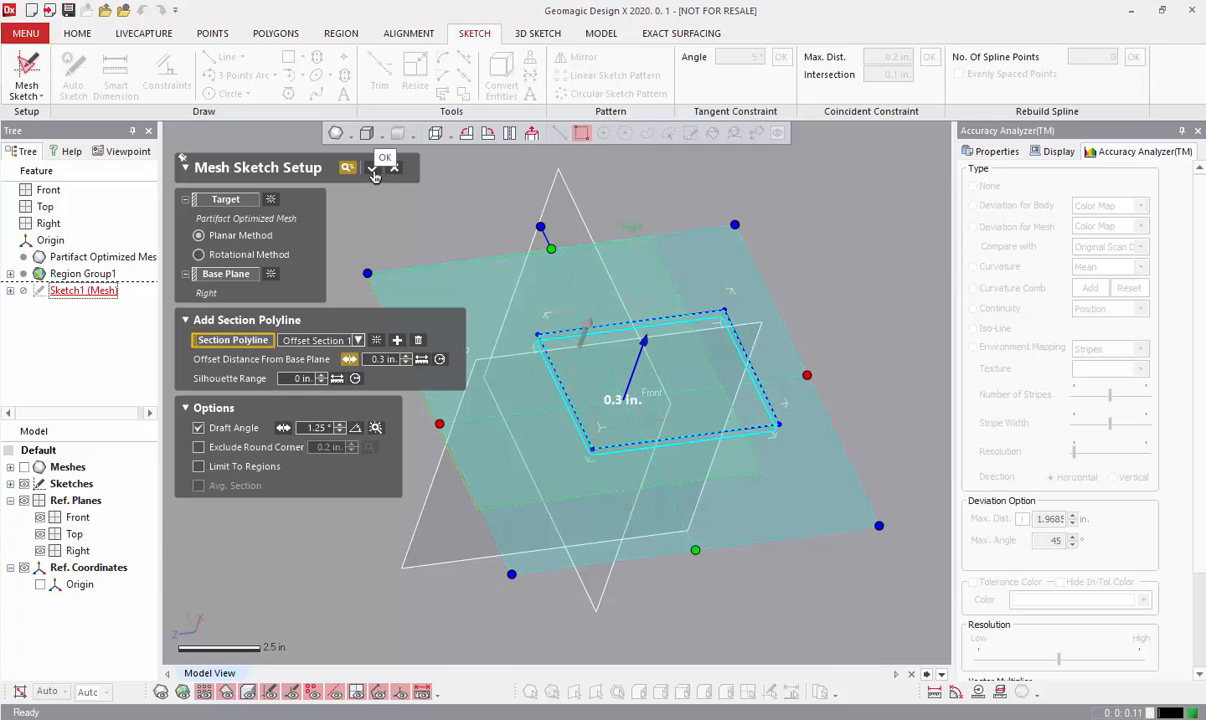
{"action": "left_click", "coordinate": [374, 170]}
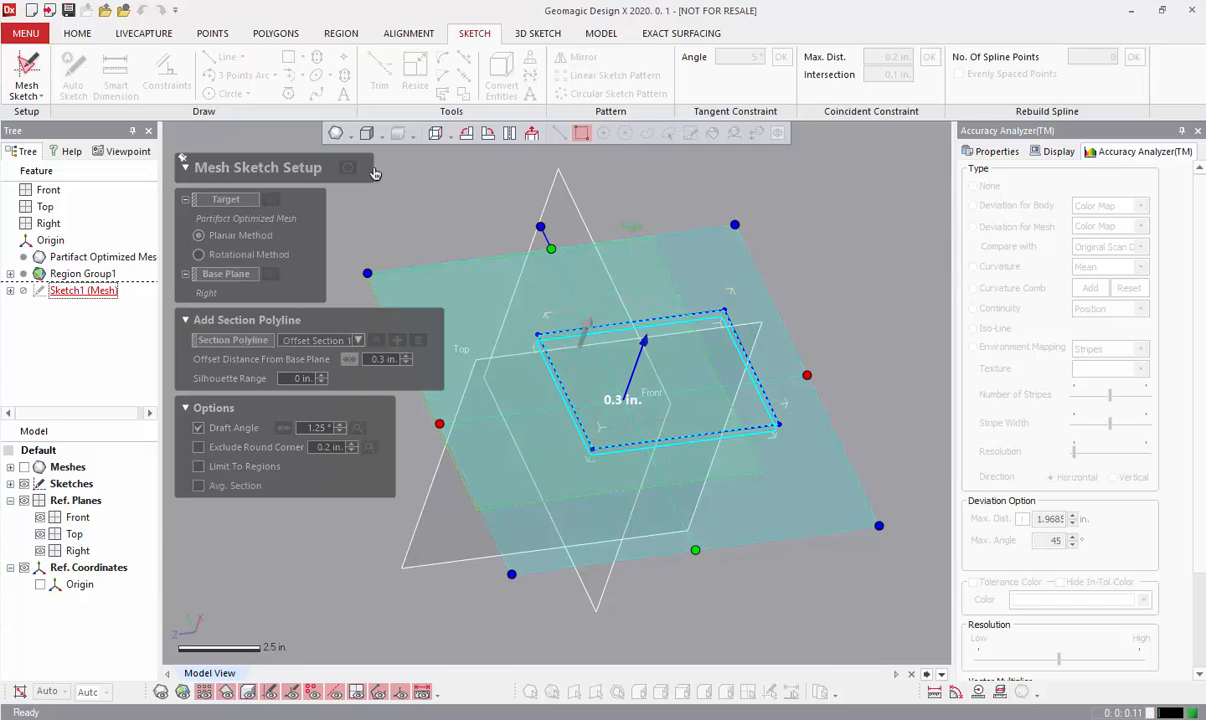
Open Sketch1 (Mesh) for editing and delete the existing rectangle.
{"action": "double_click", "coordinate": [88, 292]}
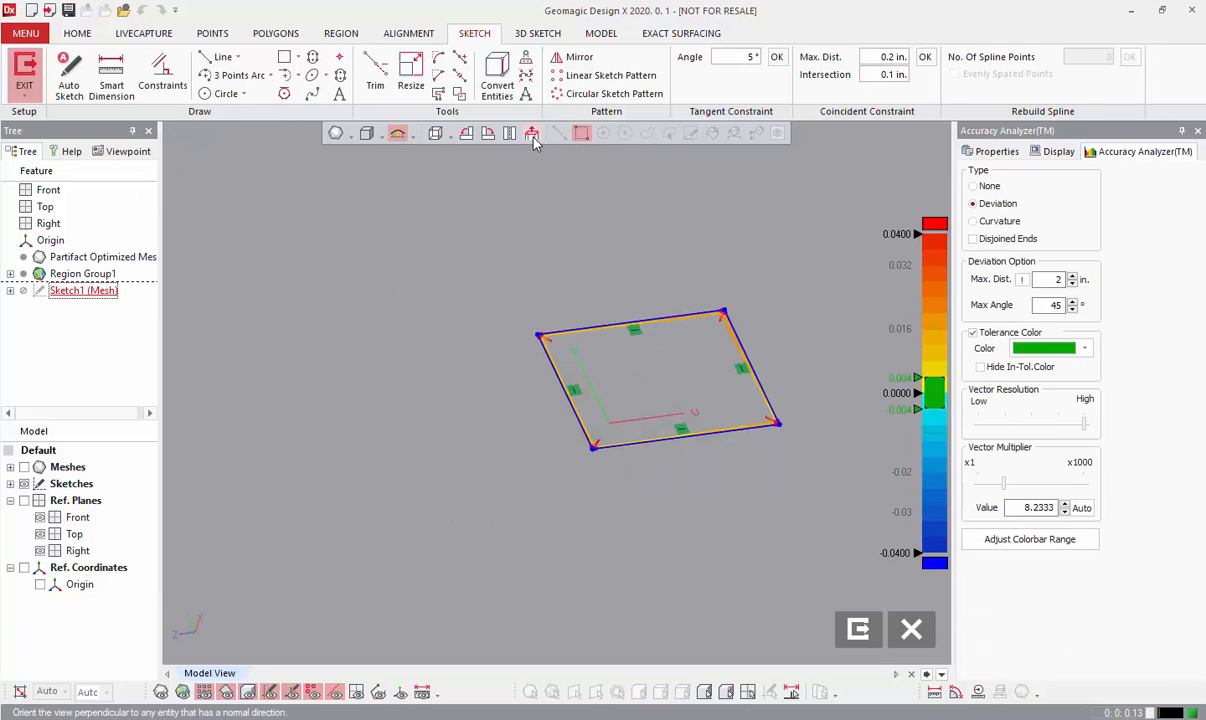
{"action": "mouse_move", "coordinate": [418, 213]}
{"action": "left_mouse_down"}
{"action": "mouse_move", "coordinate": [868, 586]}
{"action": "mouse_move", "coordinate": [894, 591]}
{"action": "left_mouse_up"}
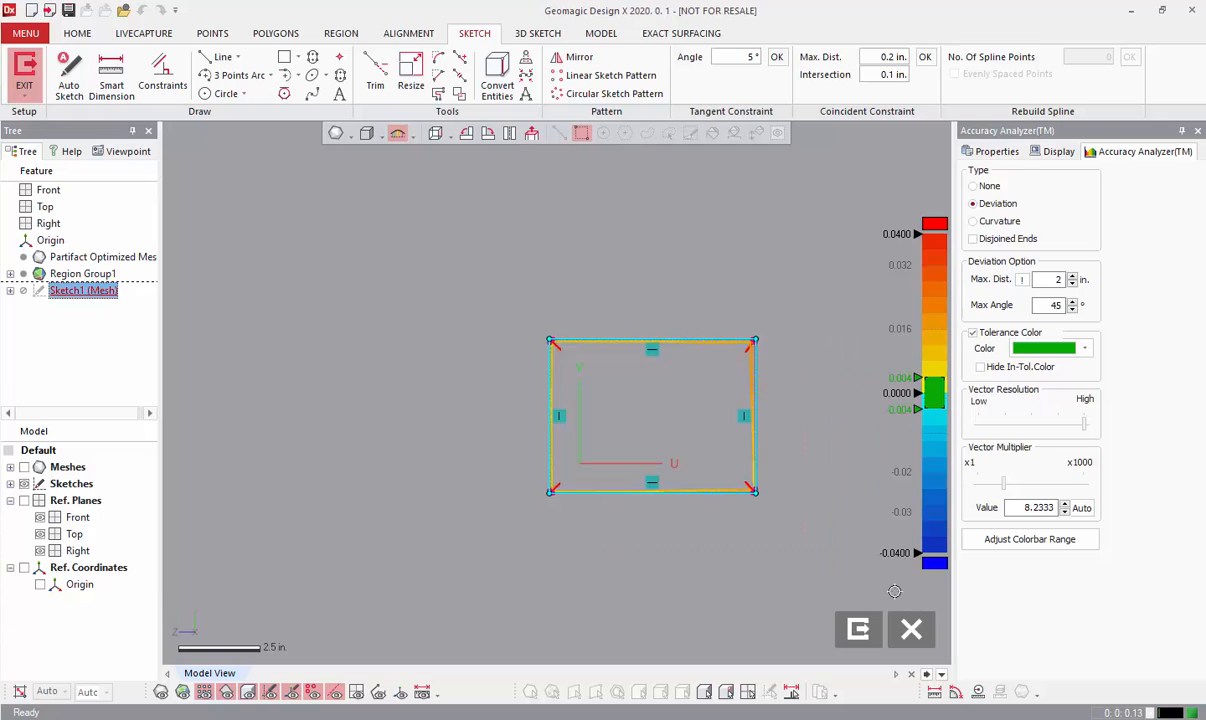
{"action": "key", "text": "Delete"}
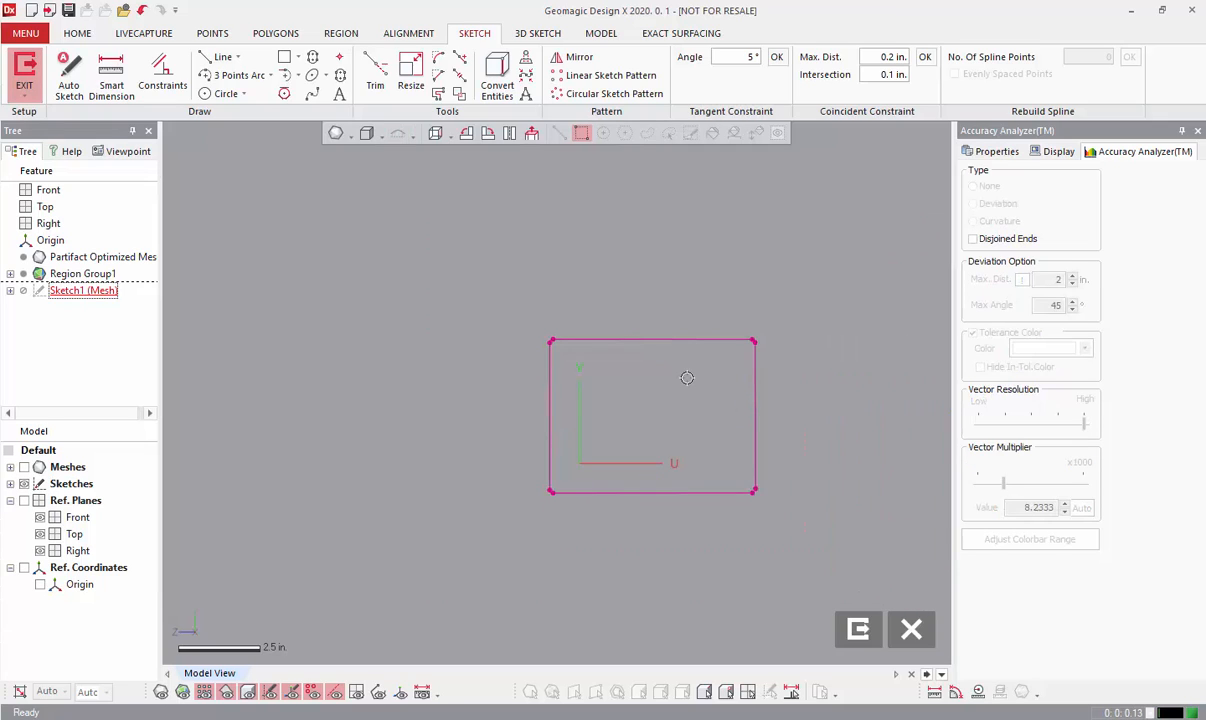
Draw a new corner-to-corner rectangle slightly wider than the section polyline and roughly over it.
{"action": "scroll", "coordinate": [812, 403], "scroll_direction": "up", "scroll_amount": 3}
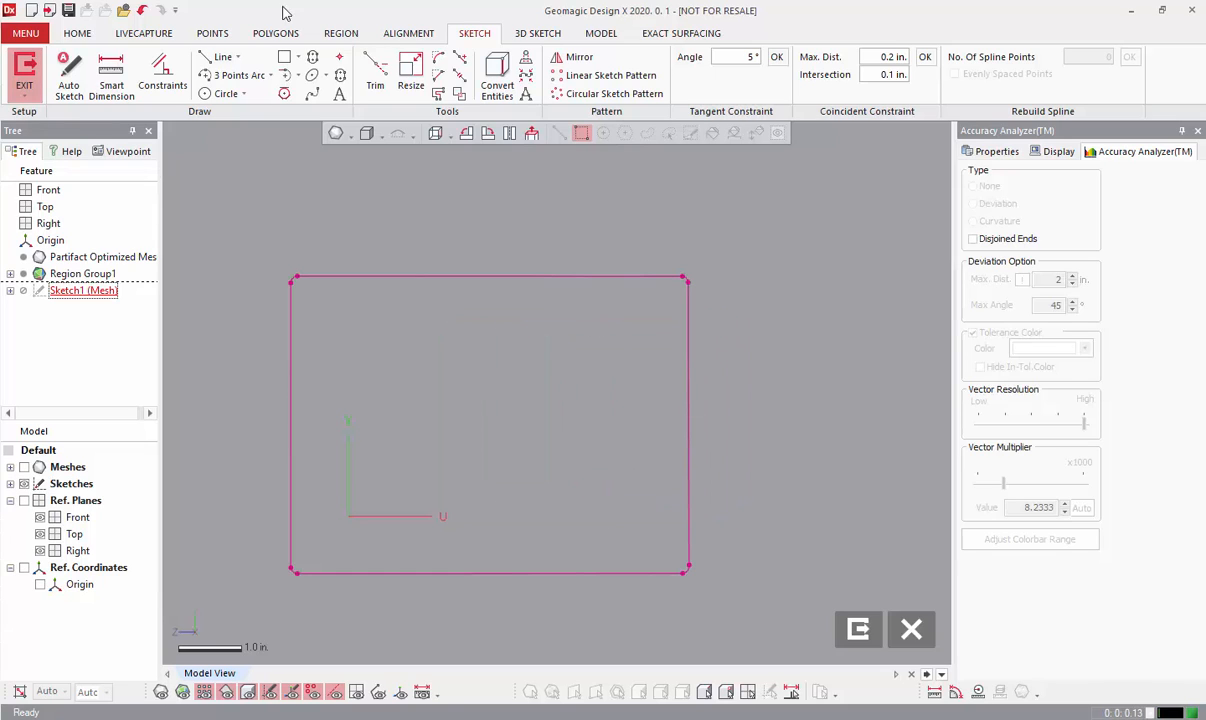
{"action": "left_click", "coordinate": [286, 62]}
{"action": "left_click", "coordinate": [268, 305]}
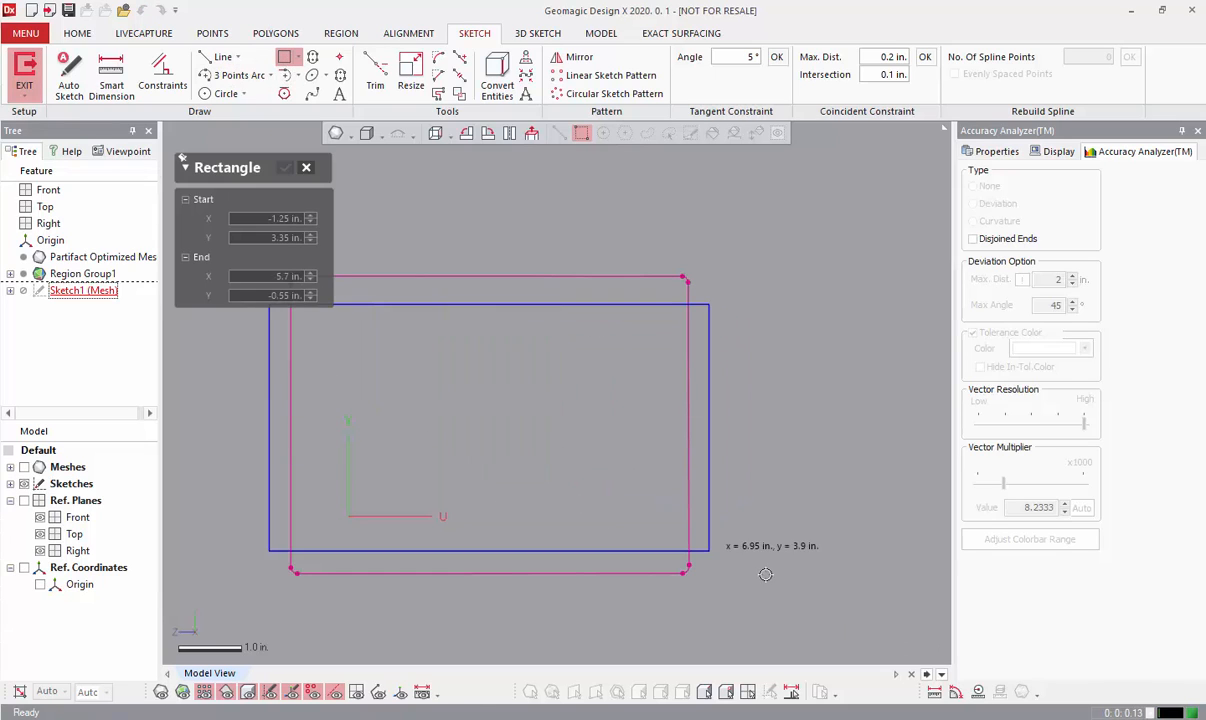
{"action": "left_click", "coordinate": [715, 585]}
{"action": "left_click", "coordinate": [285, 167]}
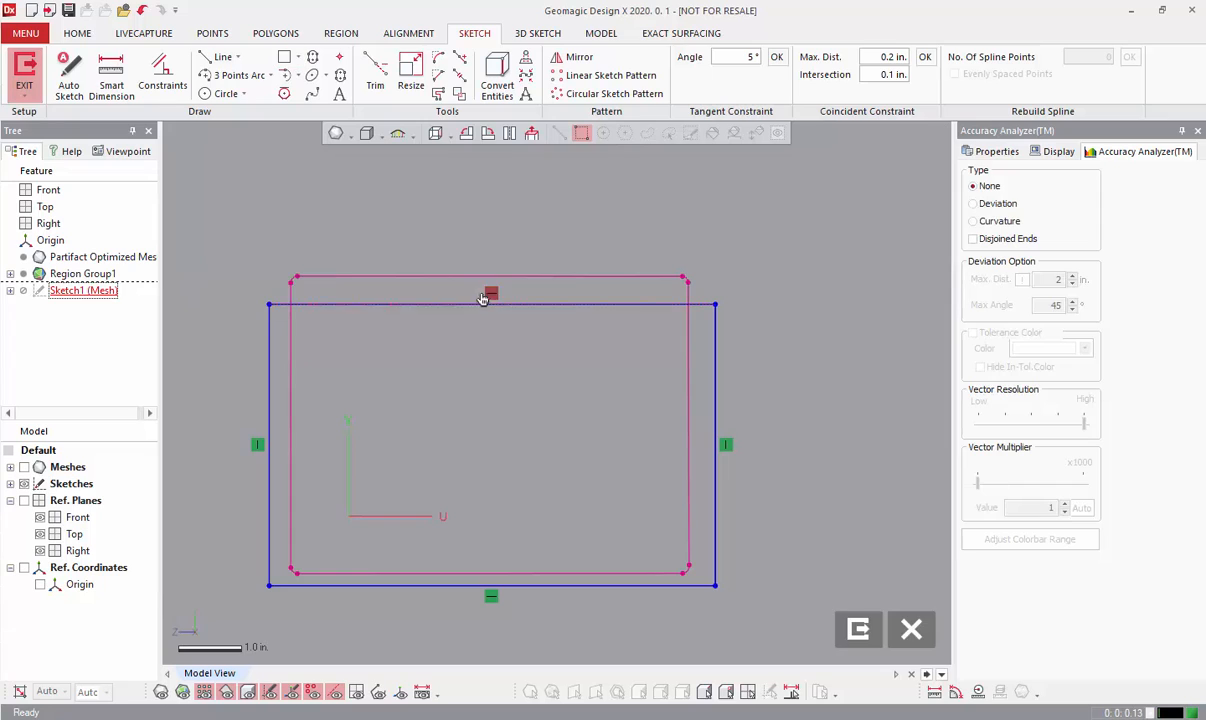
Snap all four sides of the rectangle onto the section polyline and exit the sketch.
{"action": "left_click_drag", "start_coordinate": [486, 305], "coordinate": [476, 276]}
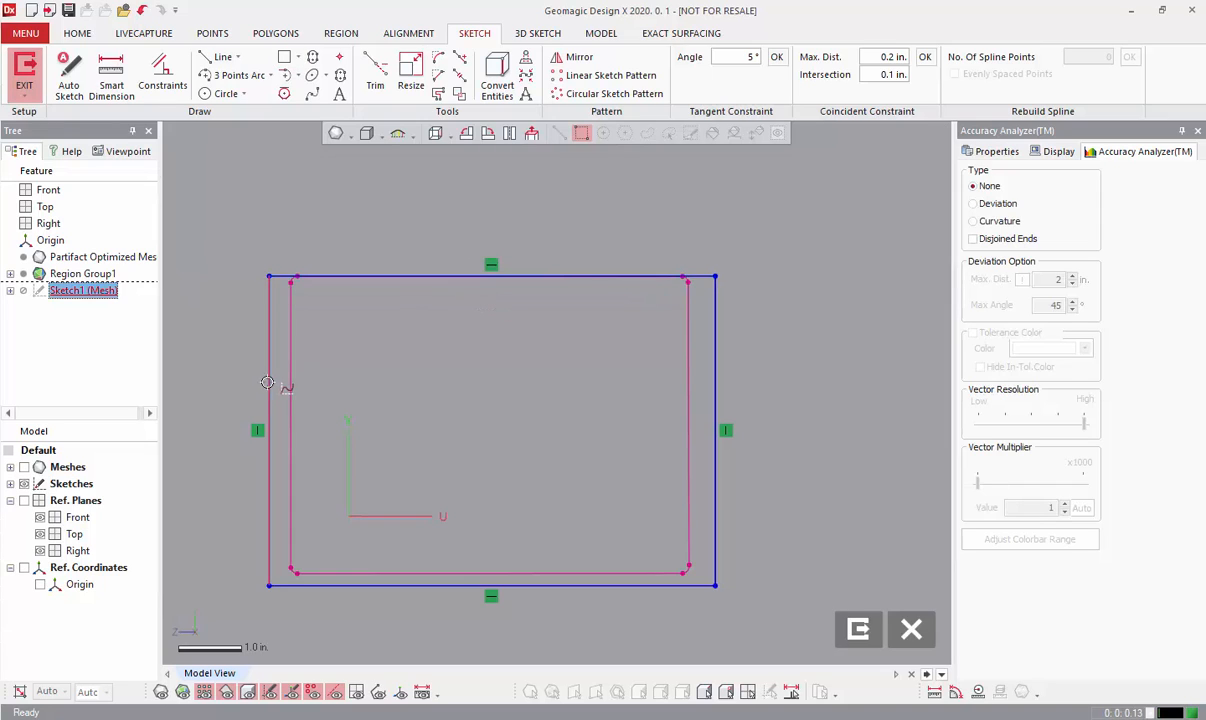
{"action": "left_click_drag", "start_coordinate": [264, 383], "coordinate": [291, 396]}
{"action": "left_click_drag", "start_coordinate": [498, 581], "coordinate": [498, 573]}
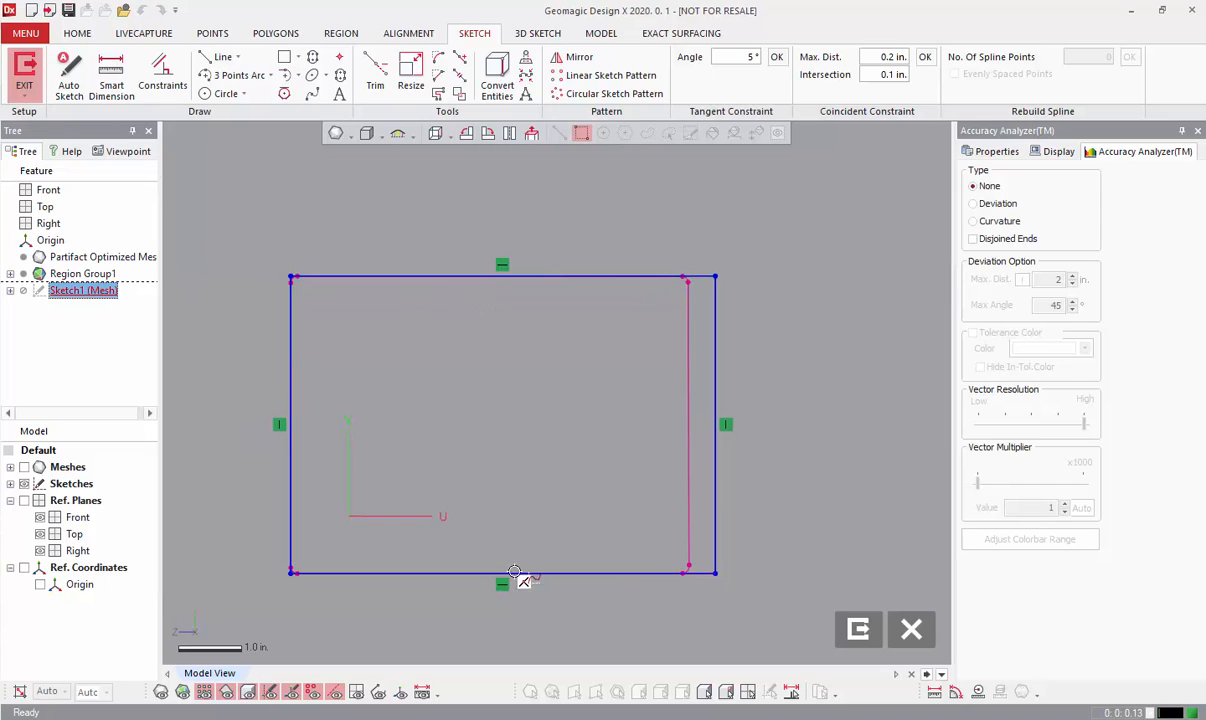
{"action": "left_click_drag", "start_coordinate": [715, 470], "coordinate": [689, 476]}
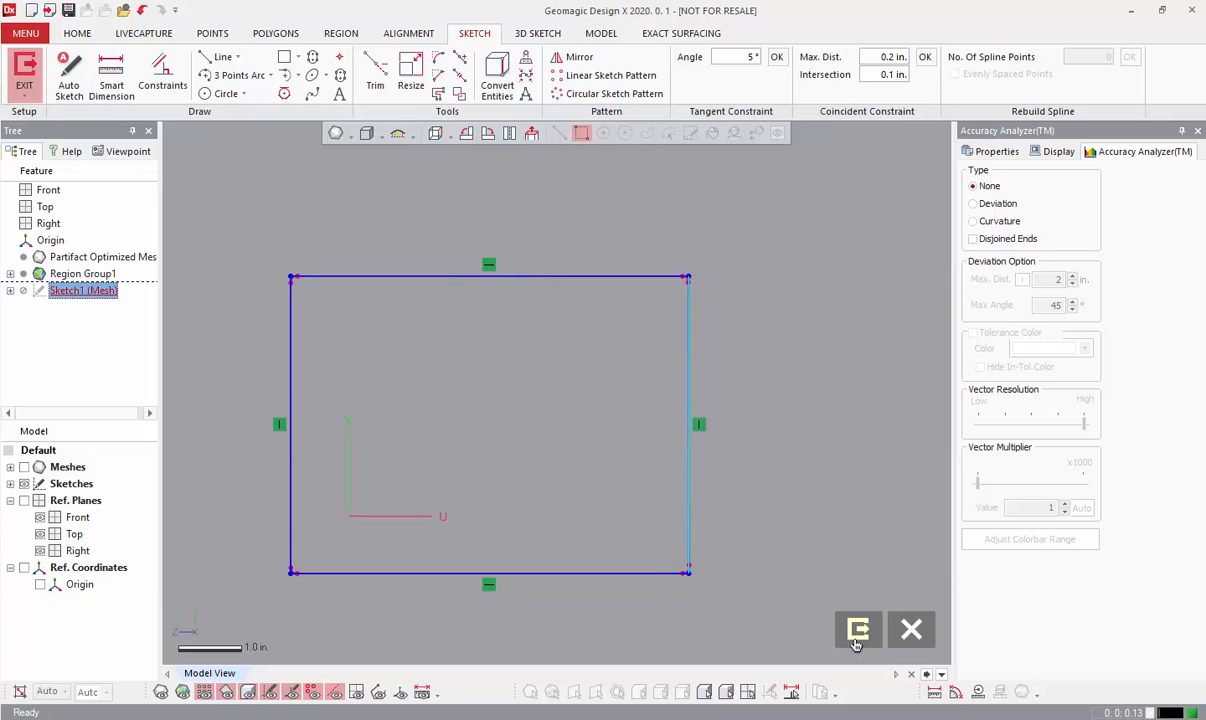
{"action": "left_click", "coordinate": [858, 634]}
Start an extrusion of the Sketch1 (Mesh) rectangle with the Mid Plane method at 2 in. and show the mesh.
{"action": "right_click_drag", "start_coordinate": [600, 598], "coordinate": [450, 420]}
{"action": "right_click", "coordinate": [226, 240]}
{"action": "left_click", "coordinate": [245, 229]}
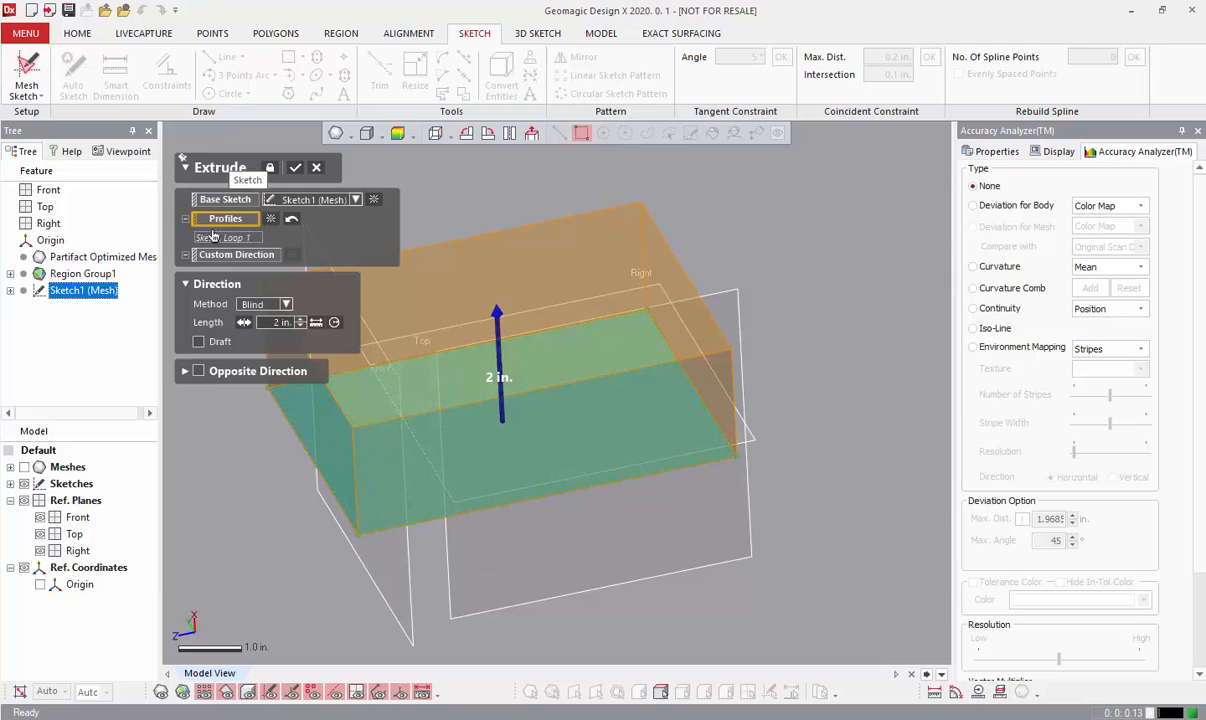
{"action": "left_click", "coordinate": [263, 304]}
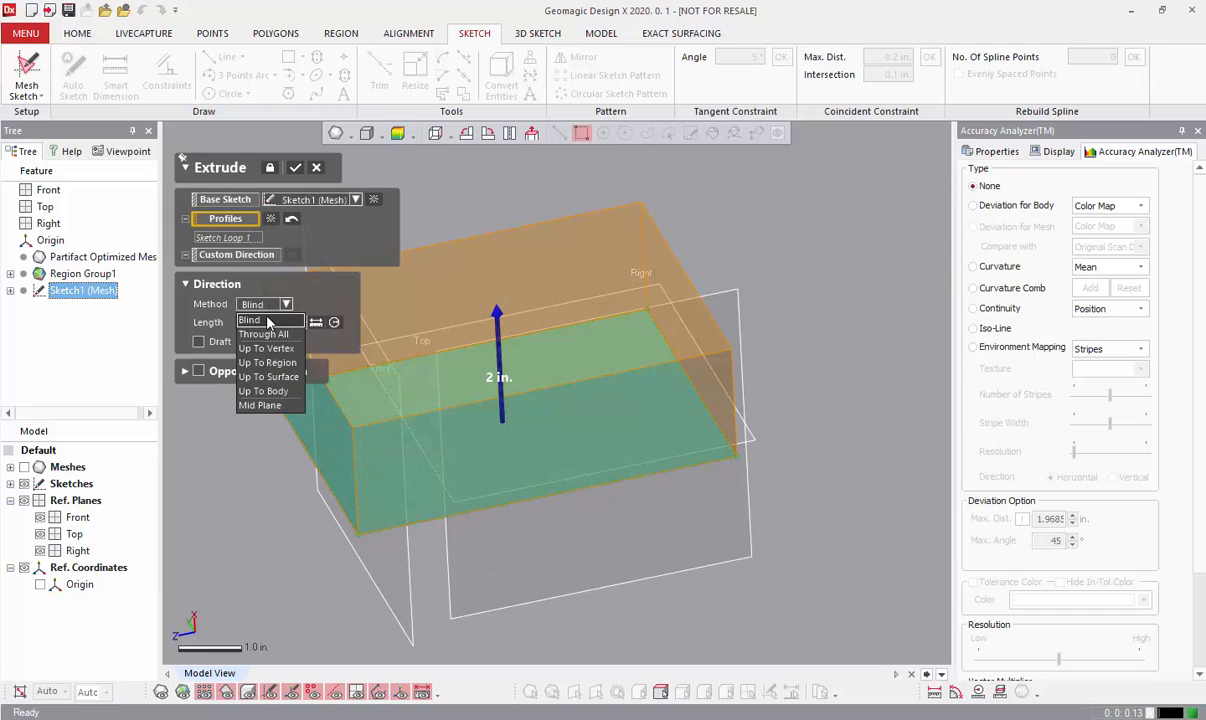
{"action": "left_click", "coordinate": [262, 406]}
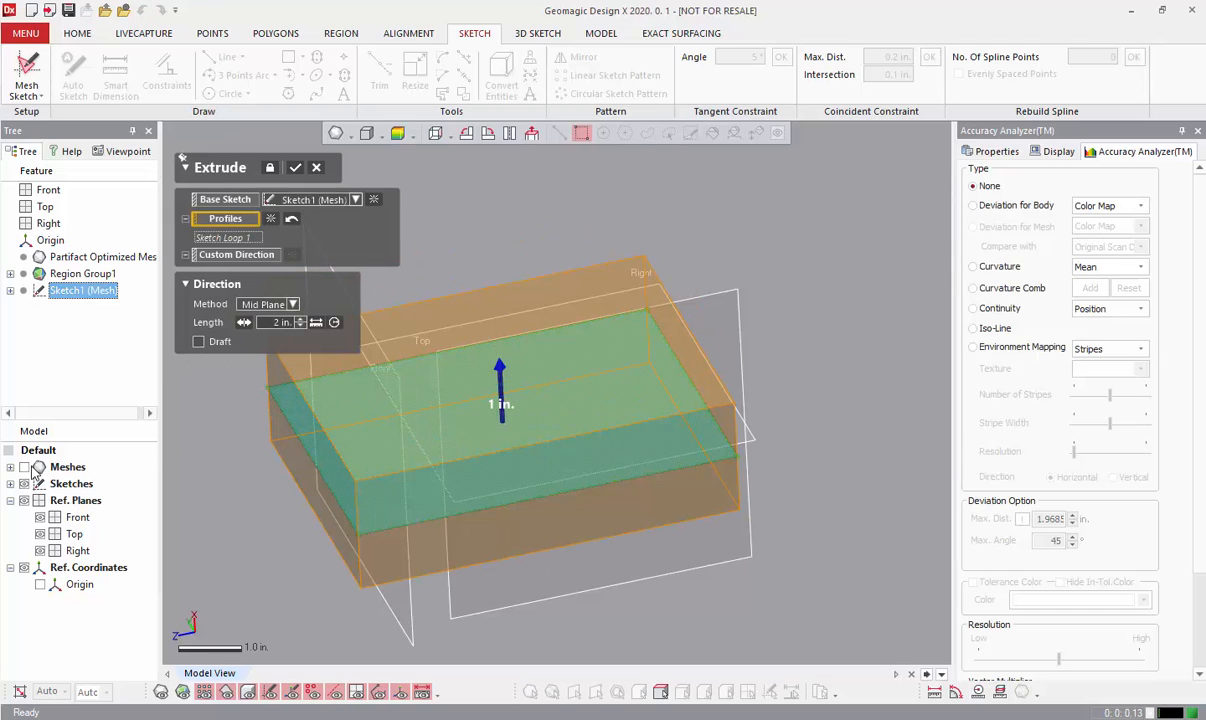
{"action": "left_click", "coordinate": [26, 467]}
{"action": "right_click_drag", "start_coordinate": [194, 487], "coordinate": [594, 400]}
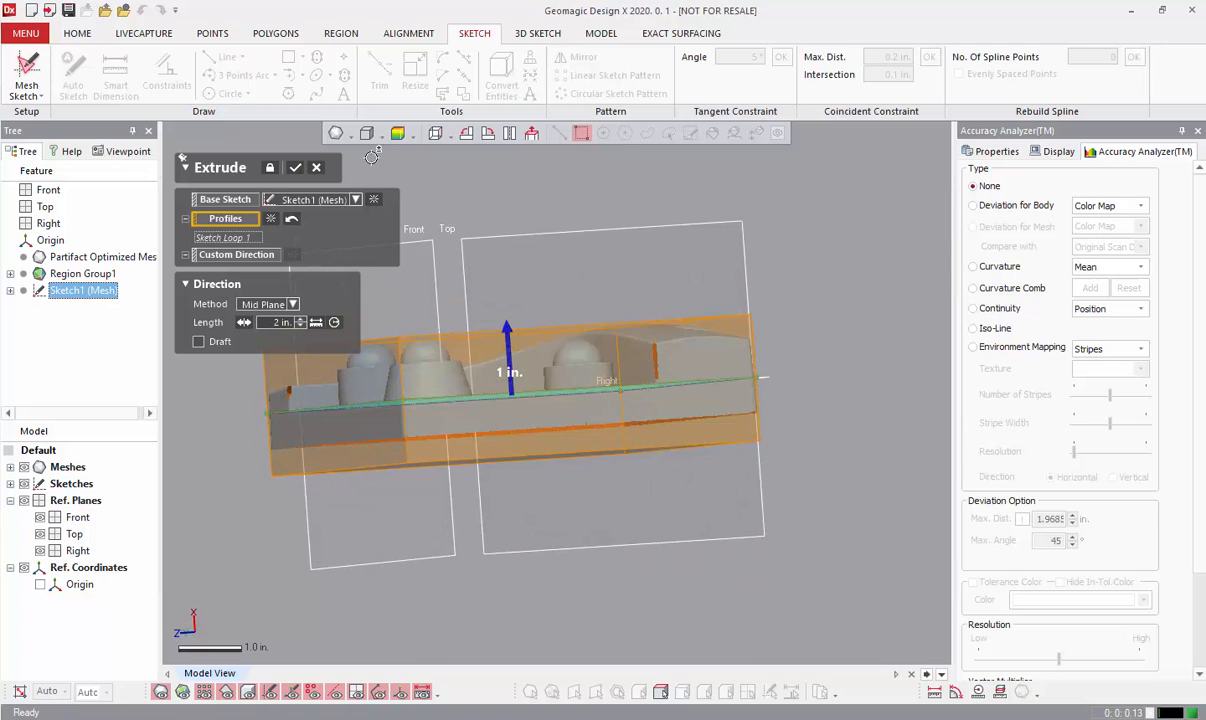
Display the body deviation on the extrusion preview, enable a draft of 1.25° and examine the side walls.
{"action": "left_click", "coordinate": [398, 134]}
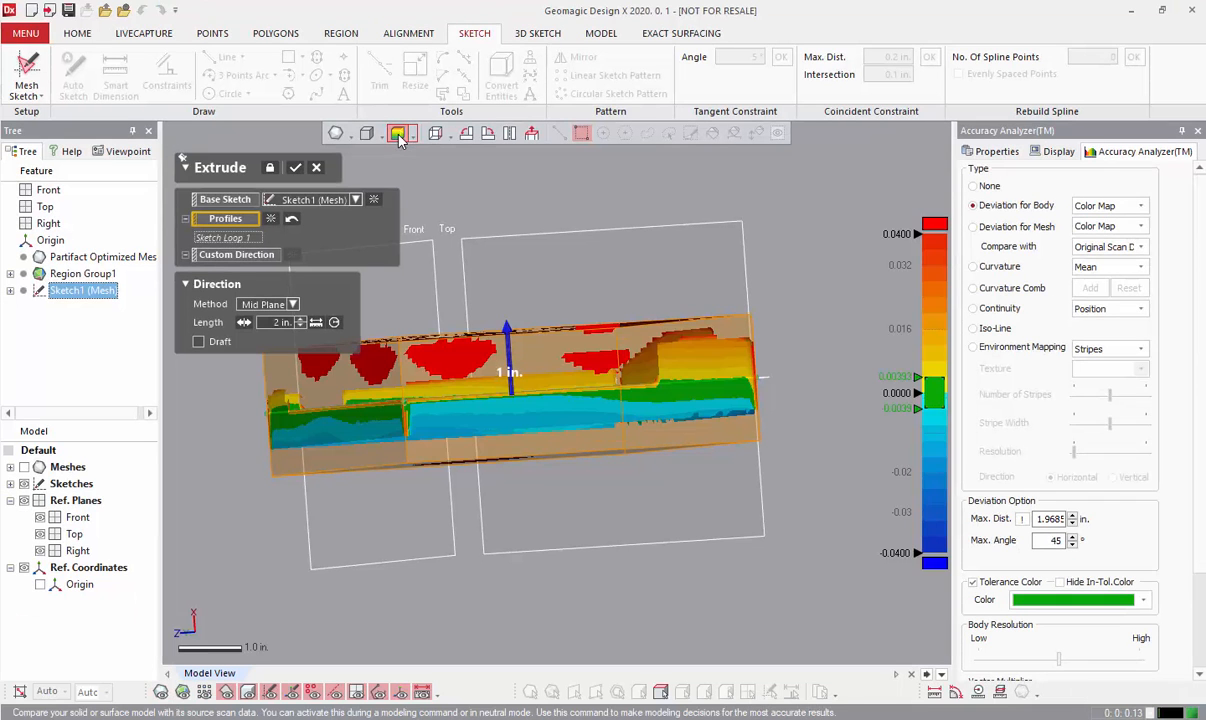
{"action": "scroll", "coordinate": [726, 303], "scroll_direction": "up", "scroll_amount": 3}
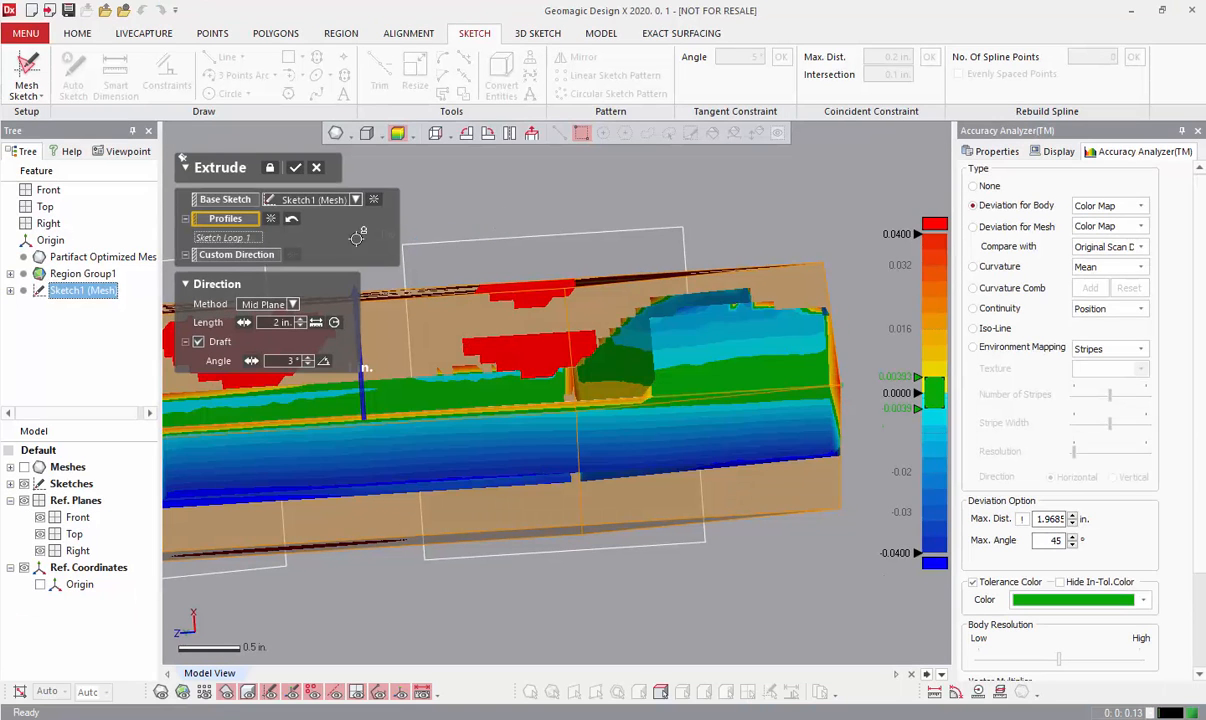
{"action": "double_click", "coordinate": [292, 360]}
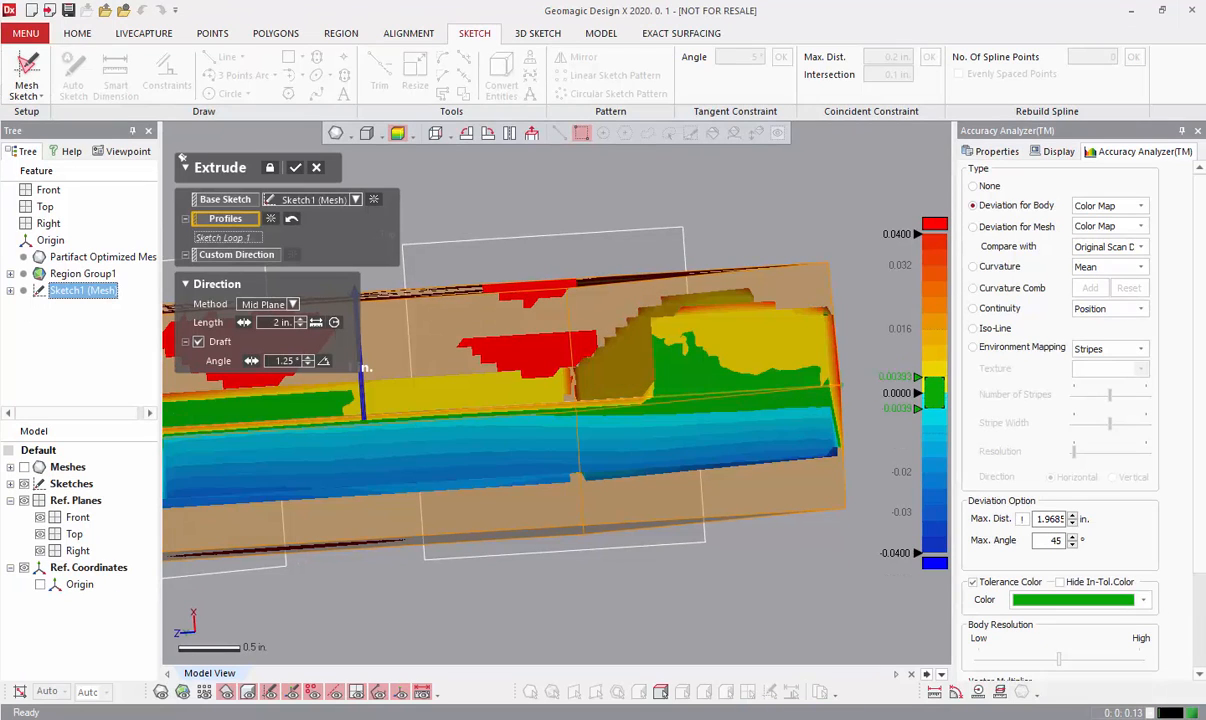
{"action": "right_click_drag", "start_coordinate": [774, 241], "coordinate": [793, 268]}
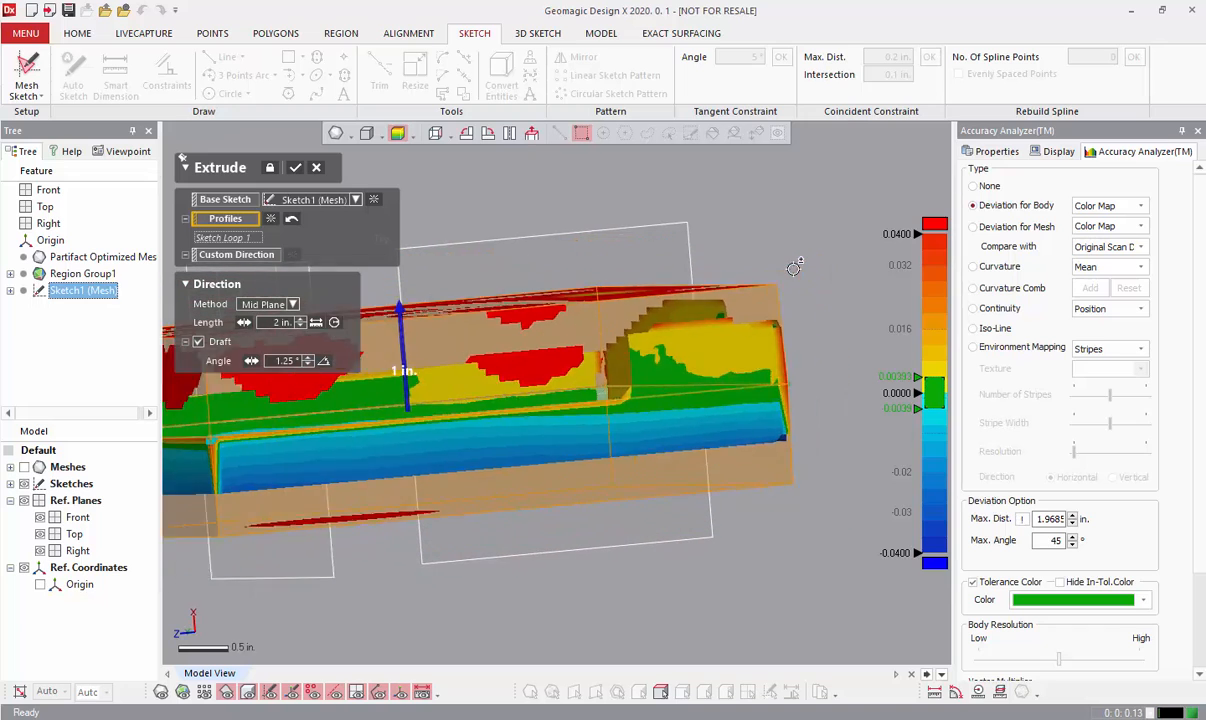
{"action": "scroll", "coordinate": [716, 272], "scroll_direction": "down", "scroll_amount": 5}
{"action": "right_click_drag", "start_coordinate": [689, 272], "coordinate": [569, 407]}
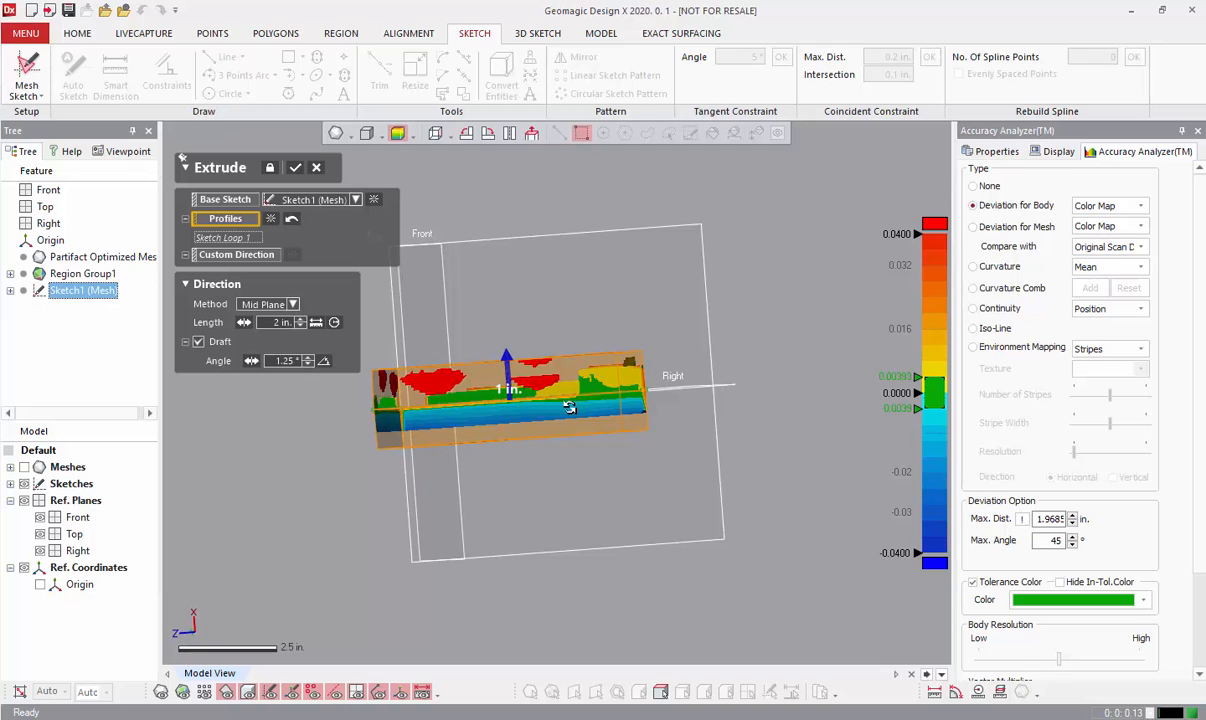
{"action": "scroll", "coordinate": [505, 405], "scroll_direction": "up", "scroll_amount": 5}
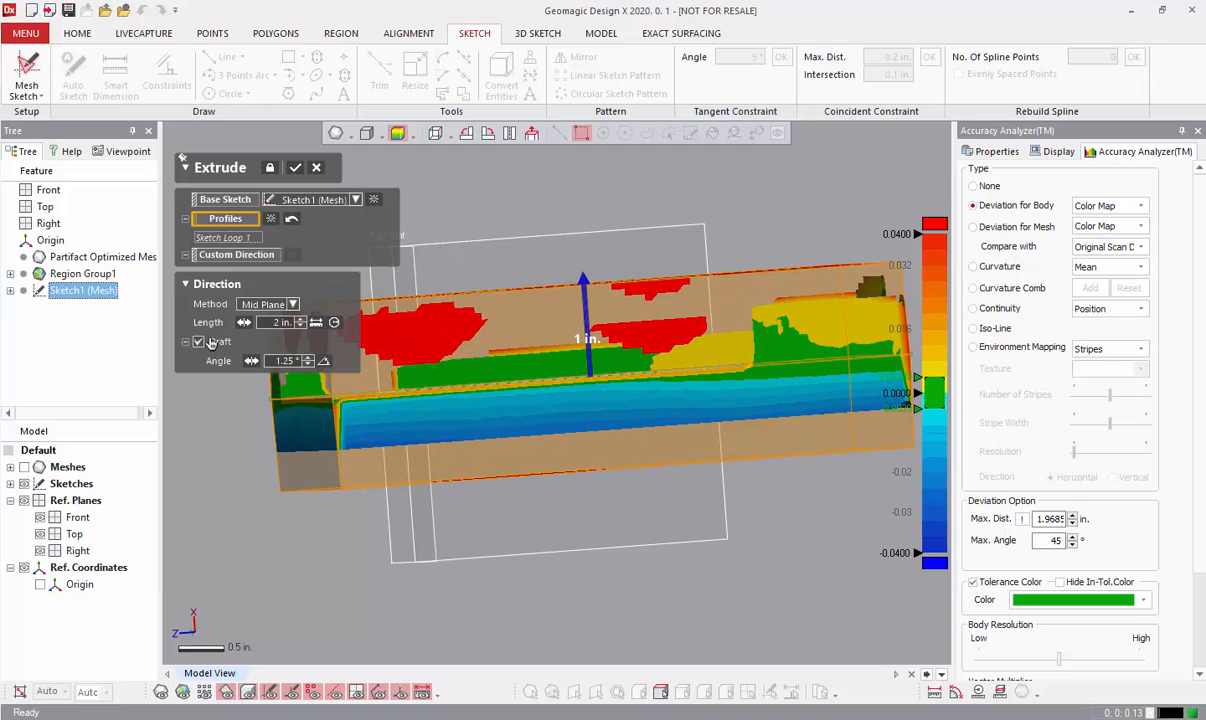
Switch the extrusion method to Blind and add an opposite direction with draft and a length of 1 in.
{"action": "left_click", "coordinate": [276, 305]}
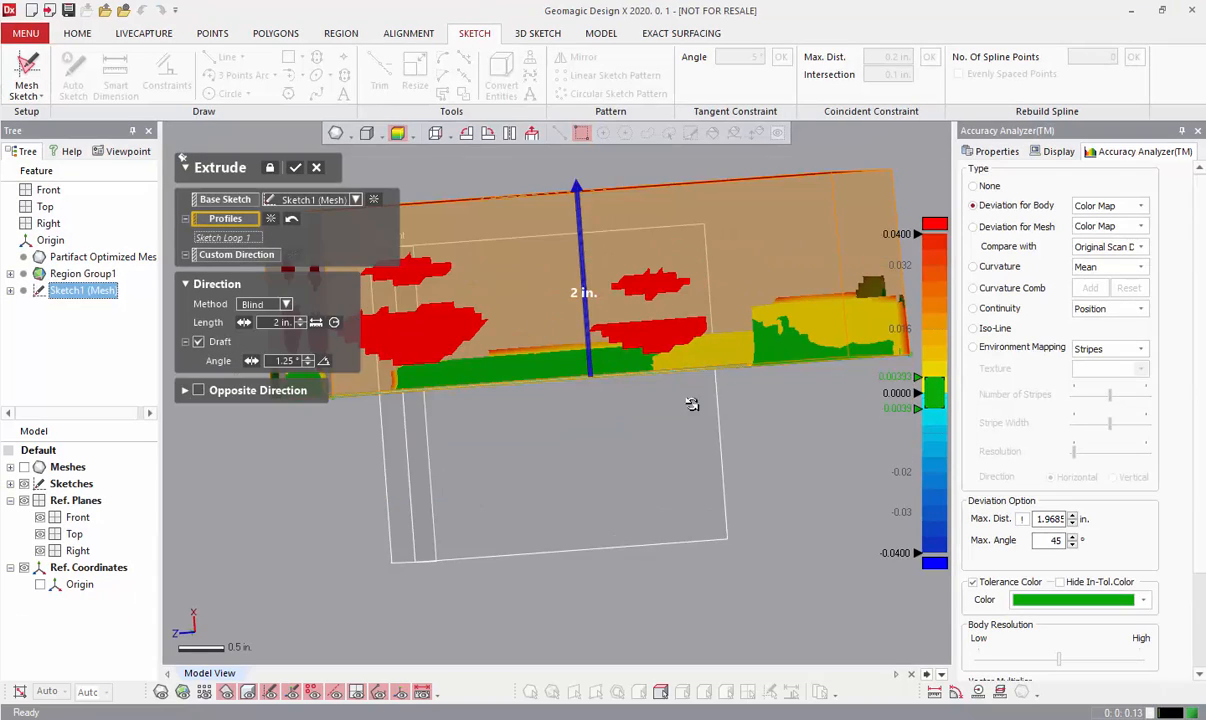
{"action": "right_click_drag", "start_coordinate": [695, 424], "coordinate": [620, 435]}
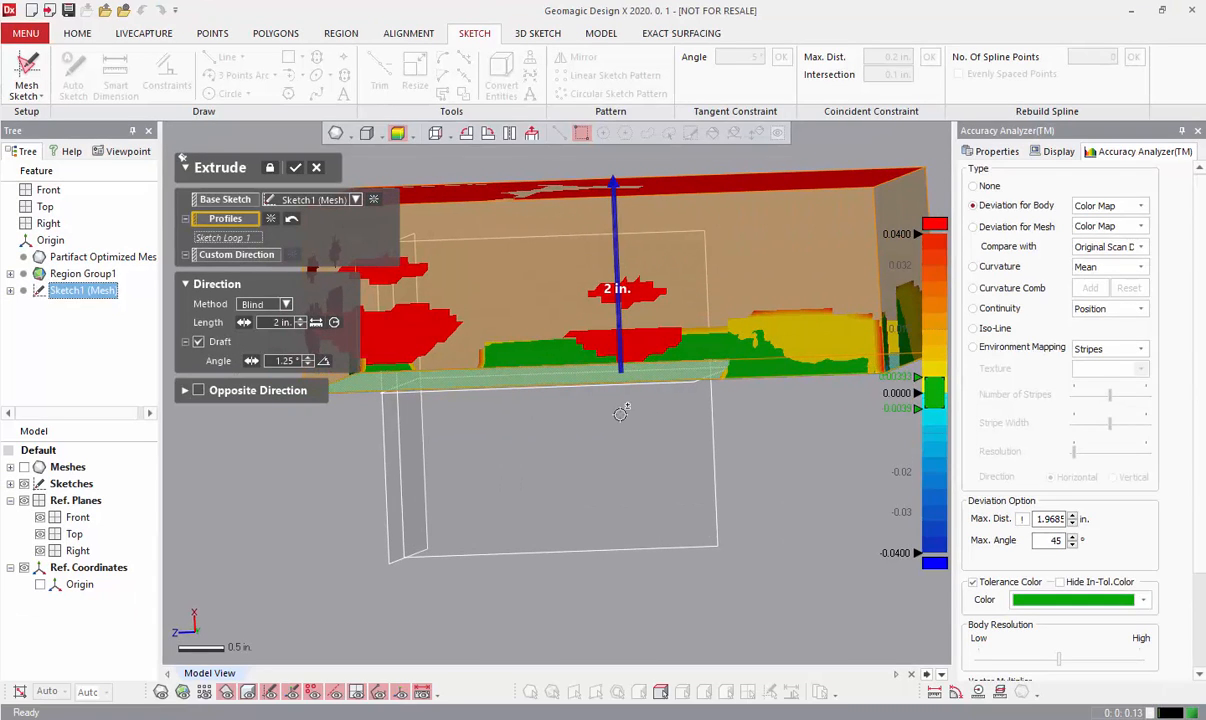
{"action": "left_click", "coordinate": [198, 391]}
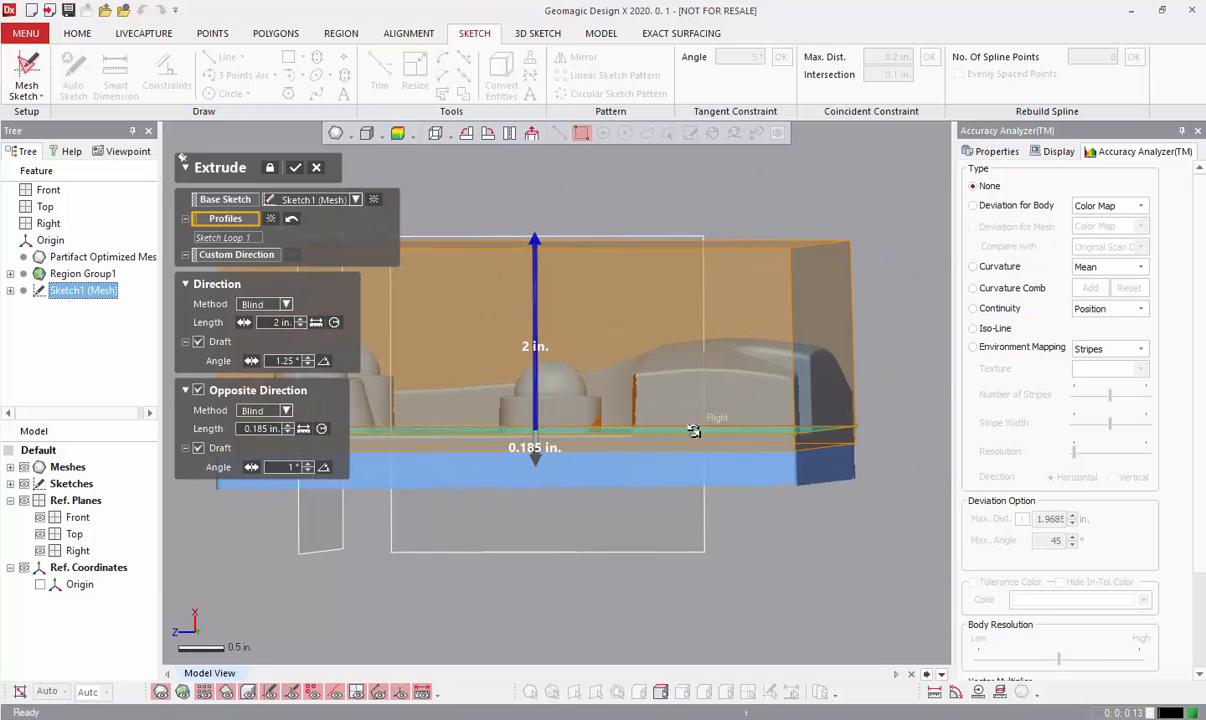
{"action": "left_click_drag", "start_coordinate": [530, 462], "coordinate": [541, 538]}
{"action": "mouse_move", "coordinate": [573, 405]}
{"action": "right_mouse_down"}
{"action": "mouse_move", "coordinate": [605, 407]}
{"action": "mouse_move", "coordinate": [570, 381]}
{"action": "right_mouse_up"}
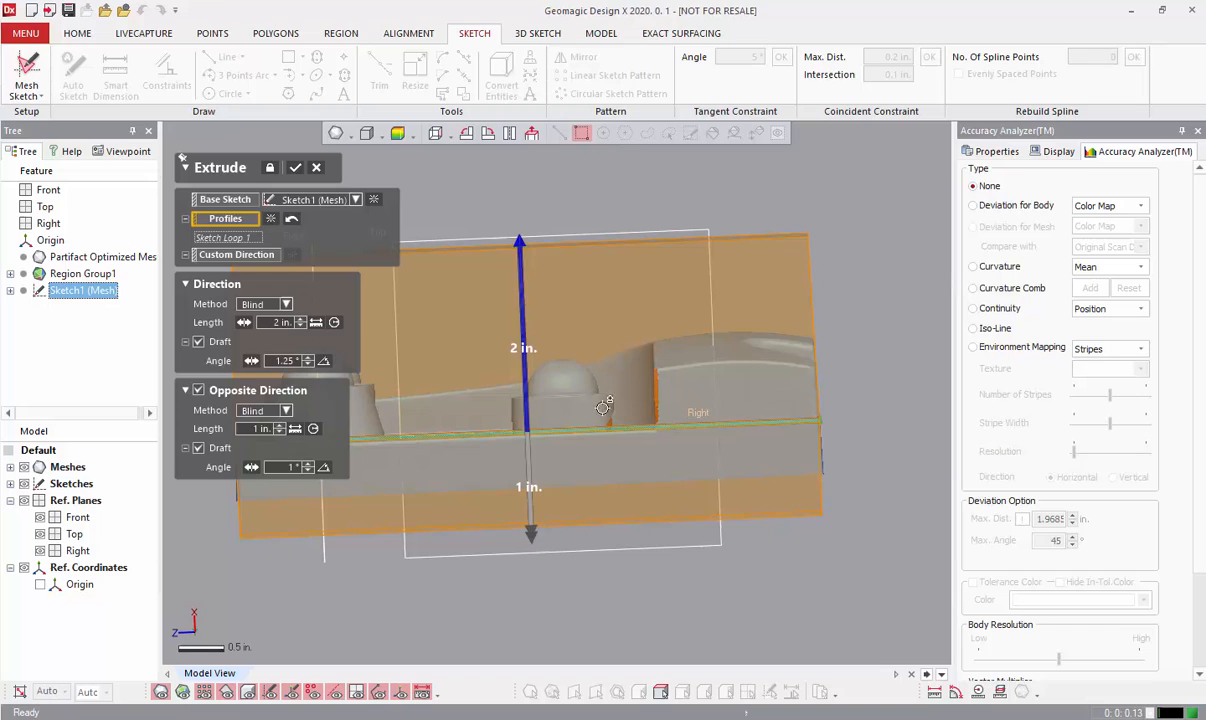
Set the opposite direction's draft angle to 1.25° and accept the extrusion.
{"action": "left_click", "coordinate": [250, 469]}
{"action": "left_click", "coordinate": [278, 467]}
{"action": "key", "text": "Return"}
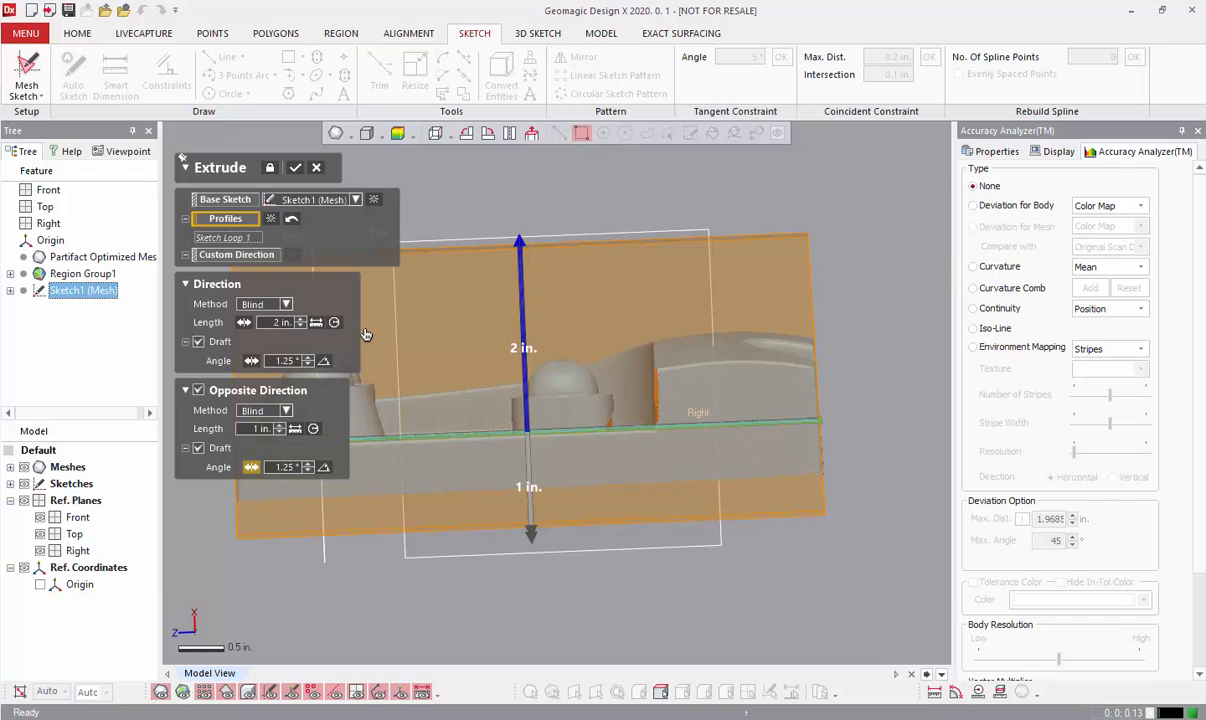
{"action": "left_click", "coordinate": [296, 172]}
Display the body deviation on the extruded block and examine its side and end walls.
{"action": "left_click", "coordinate": [399, 135]}
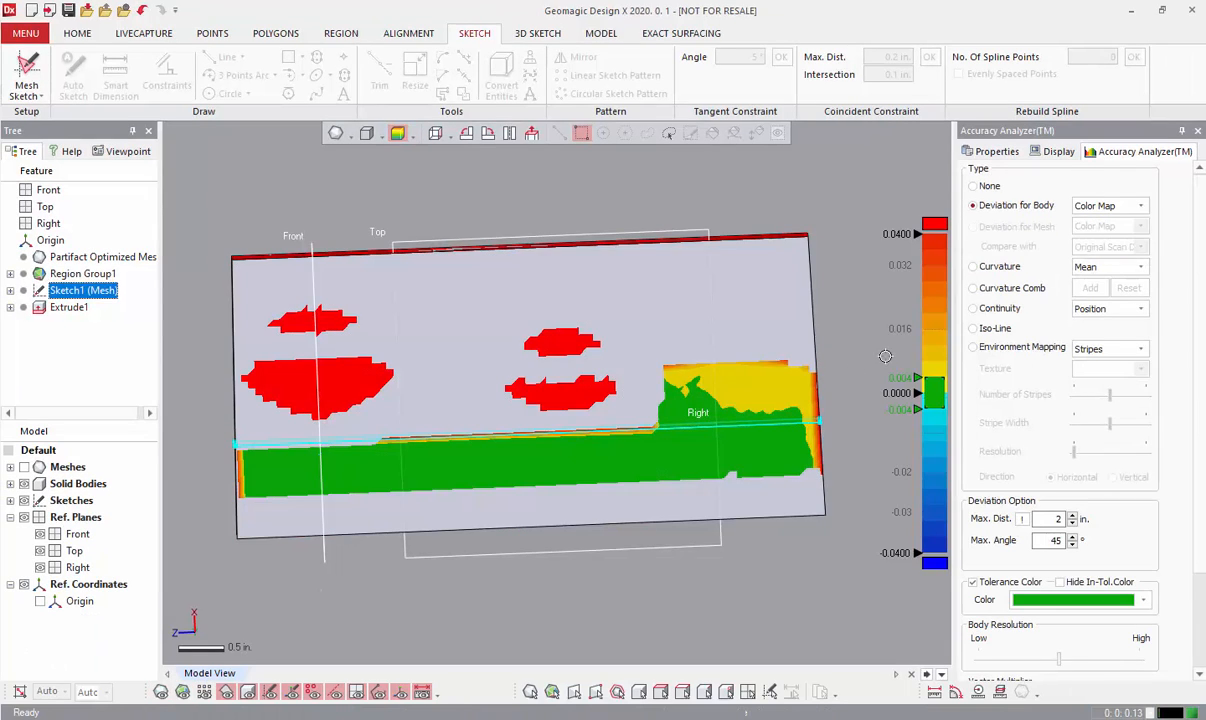
{"action": "right_click_drag", "start_coordinate": [881, 356], "coordinate": [214, 386]}
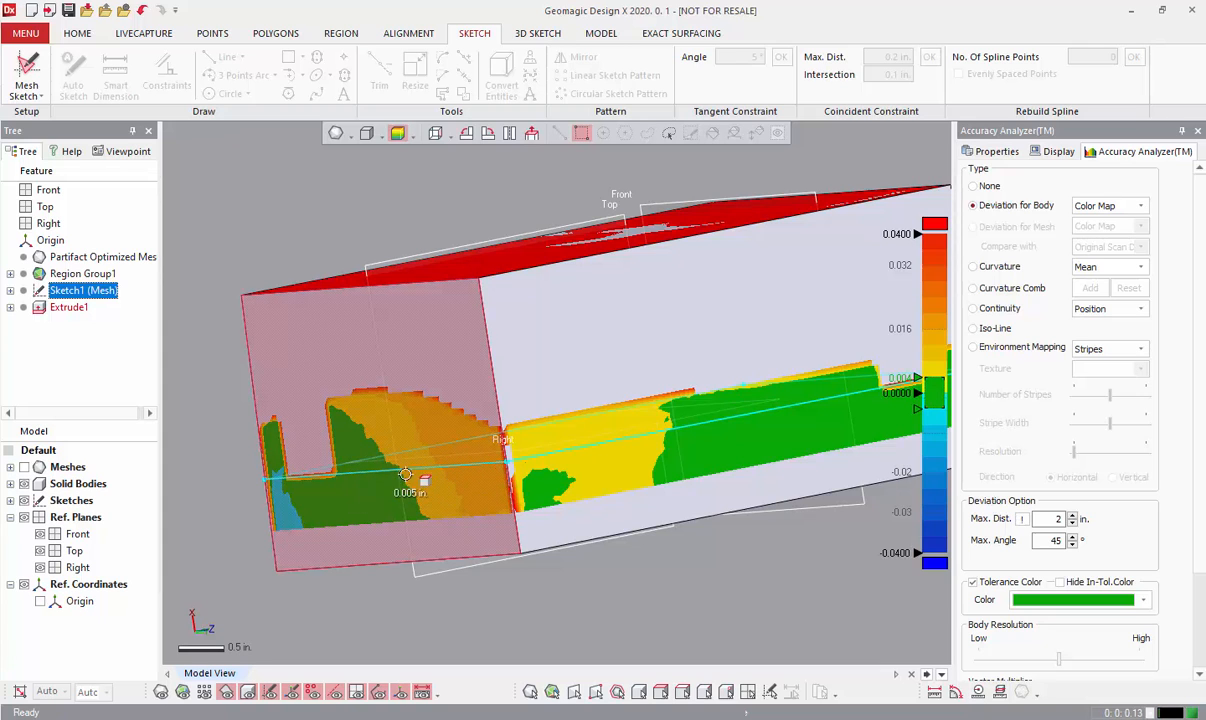
{"action": "right_click_drag", "start_coordinate": [522, 457], "coordinate": [538, 398]}
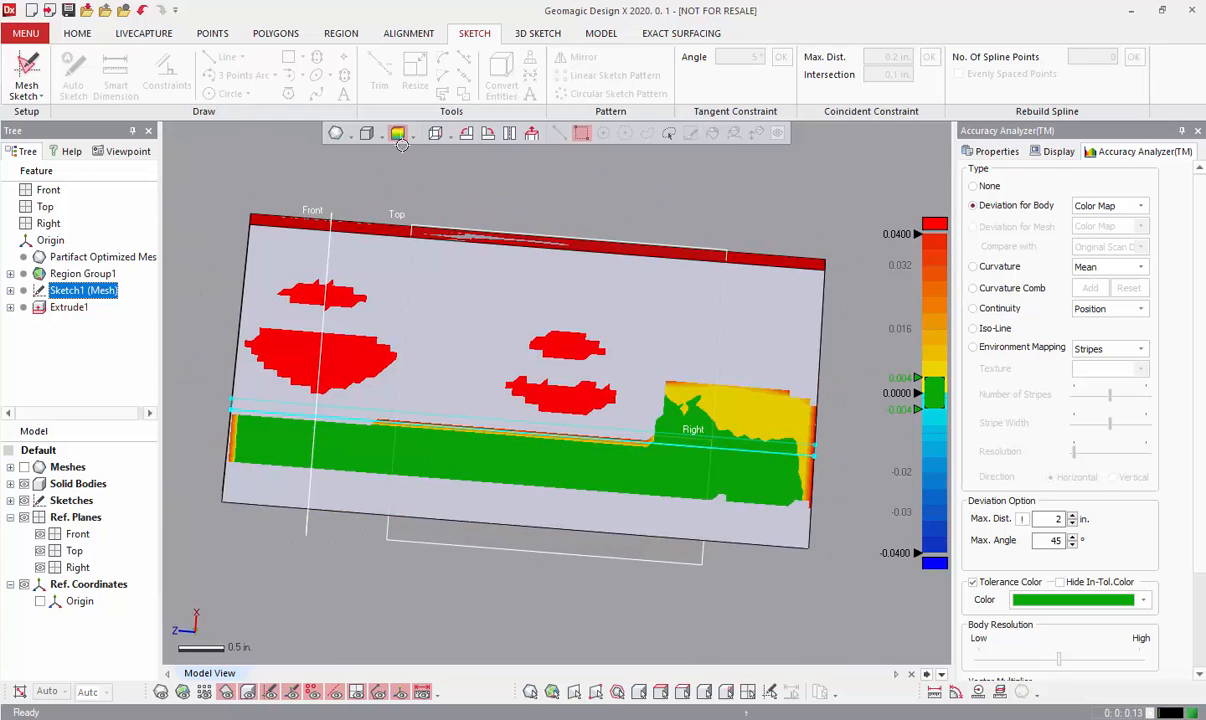
Remove the draft from both directions of Extrude1 and check the body deviation on the undrafted block.
{"action": "double_click", "coordinate": [69, 307]}
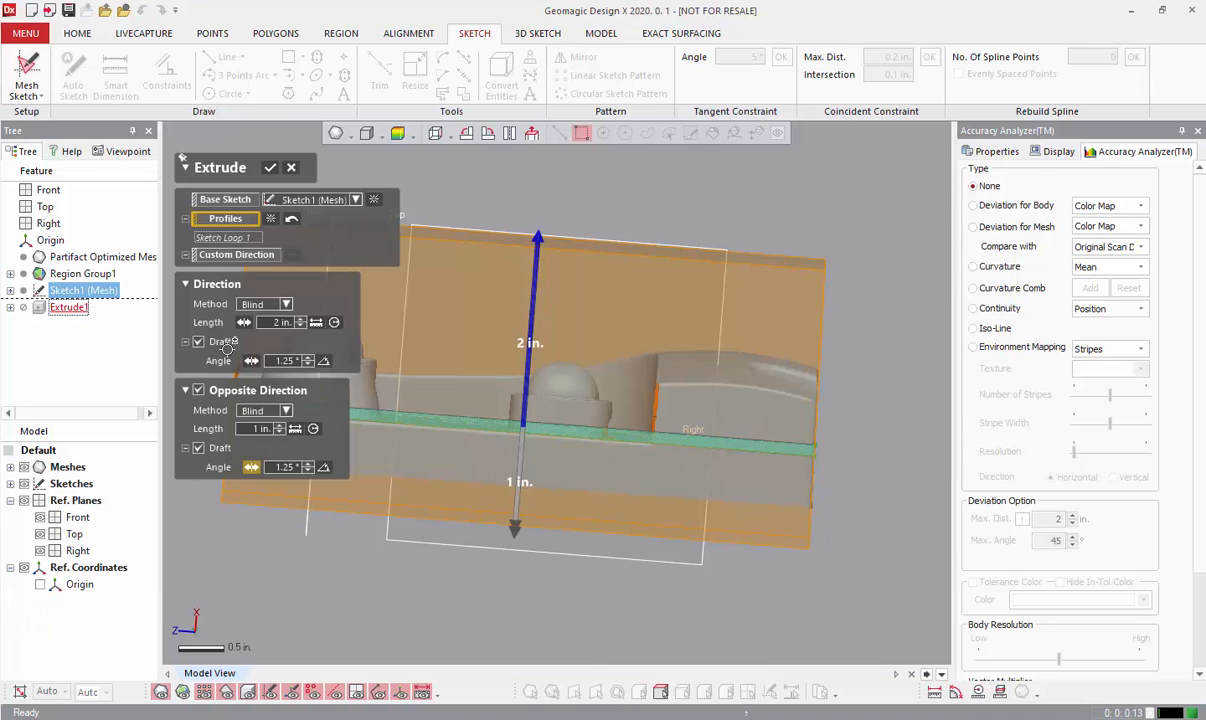
{"action": "left_click", "coordinate": [198, 342]}
{"action": "left_click", "coordinate": [198, 428]}
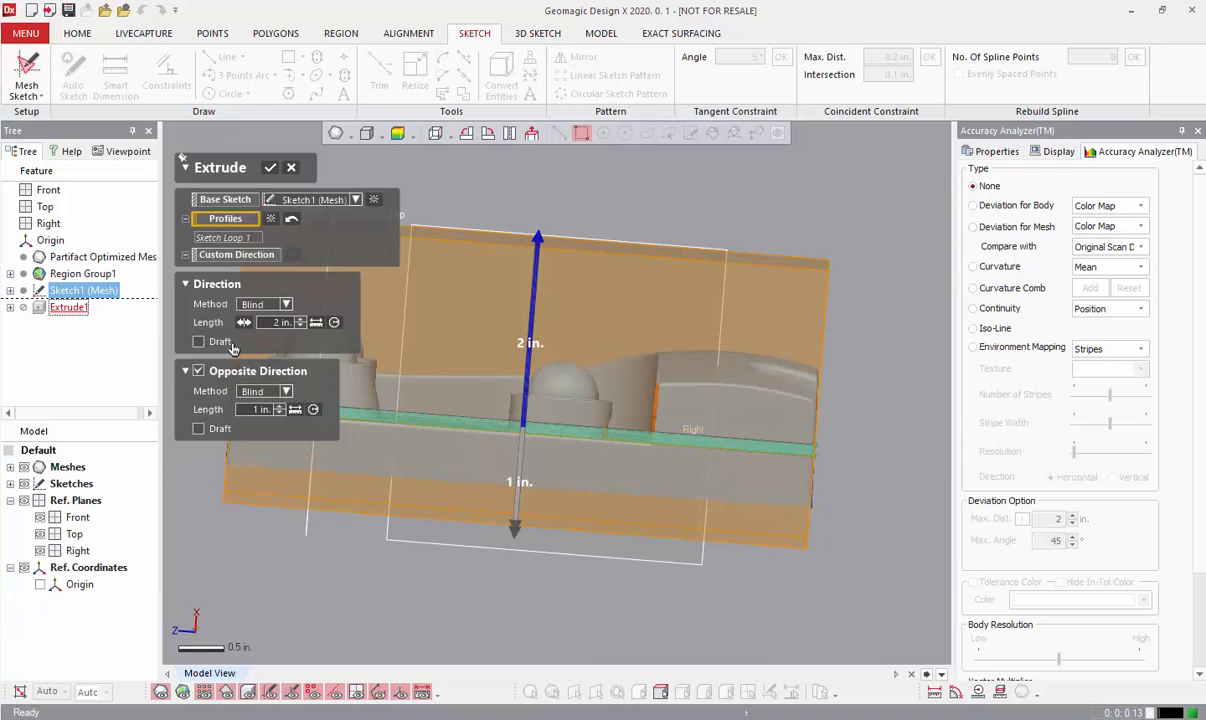
{"action": "left_click", "coordinate": [270, 170]}
{"action": "left_click", "coordinate": [397, 133]}
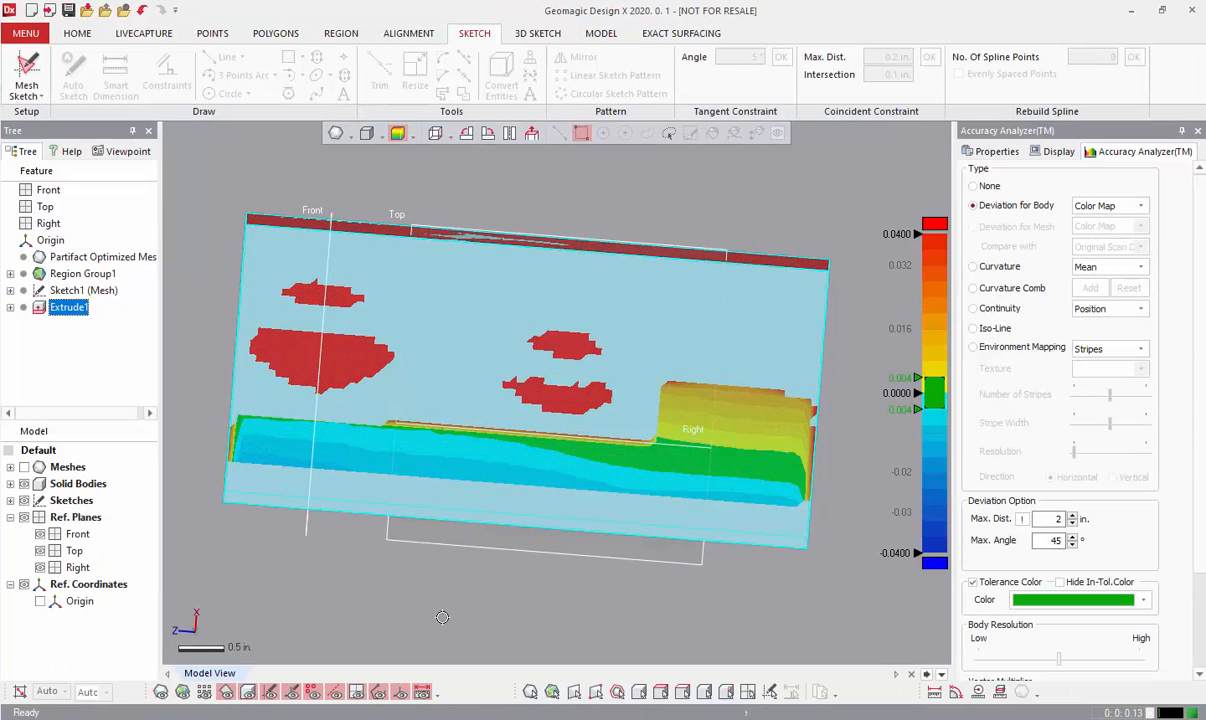
{"action": "left_click", "coordinate": [397, 133]}
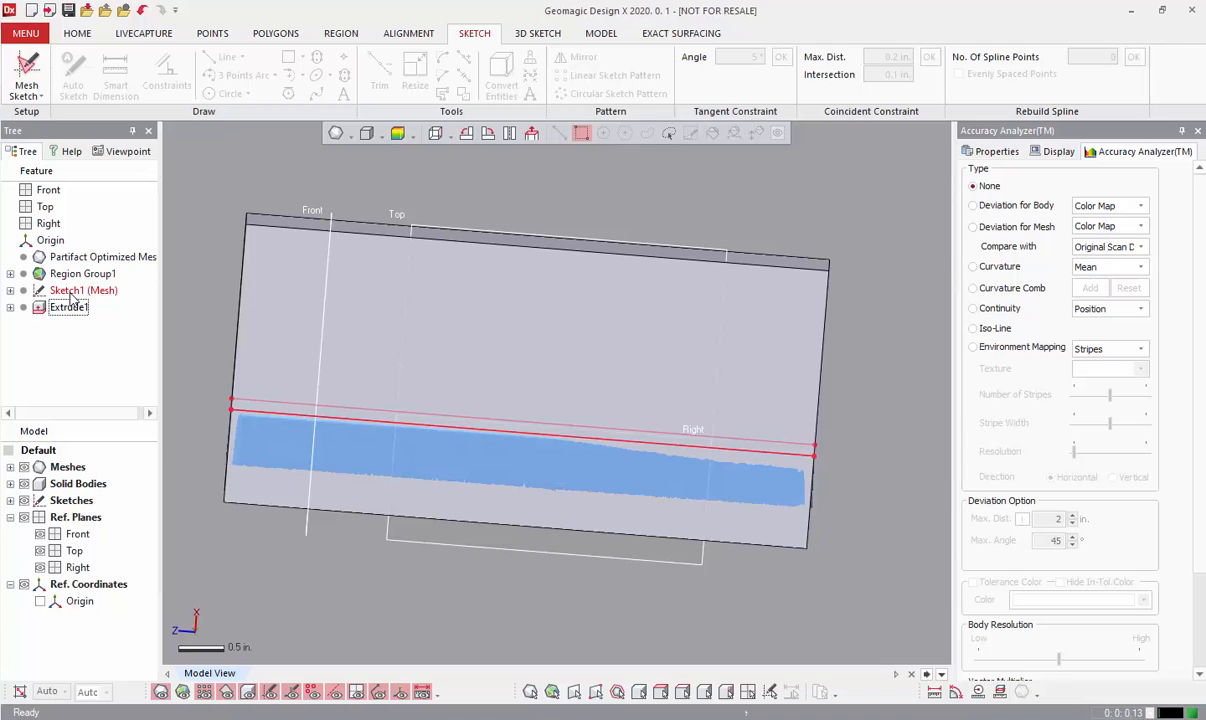
Review the mesh sketch setup of Sketch1, including its section offset and draft angle, and accept it.
{"action": "right_click", "coordinate": [73, 293]}
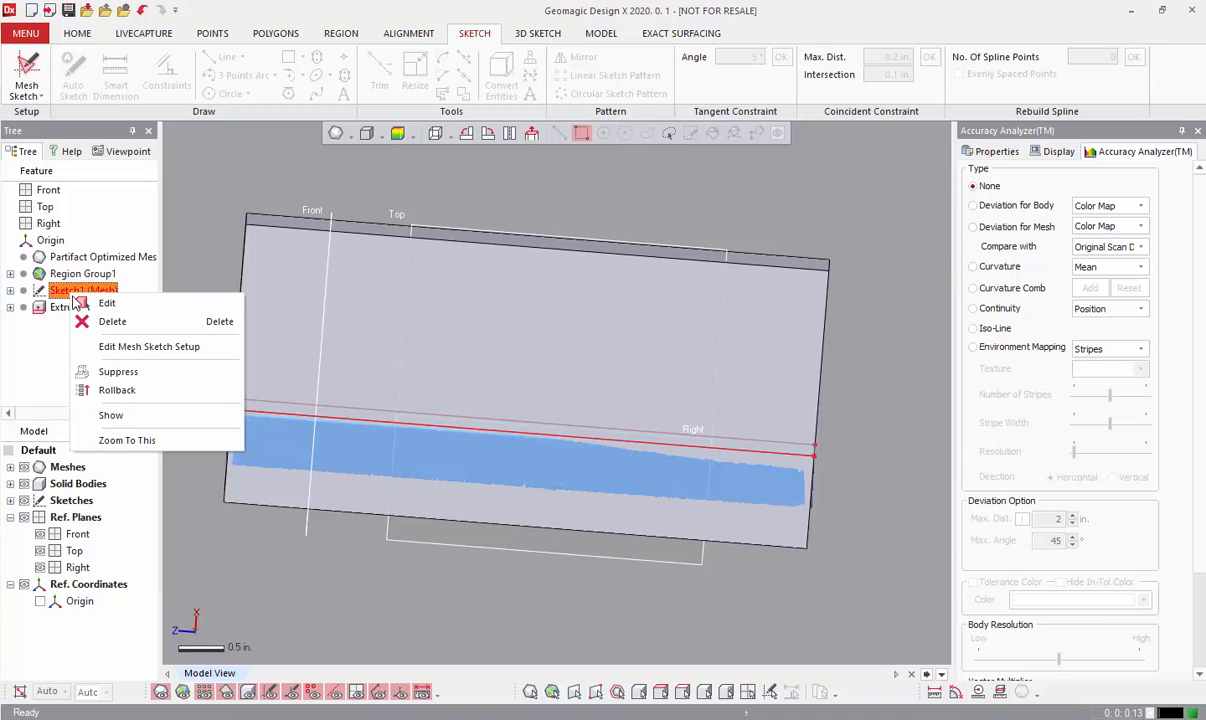
{"action": "left_click", "coordinate": [136, 348]}
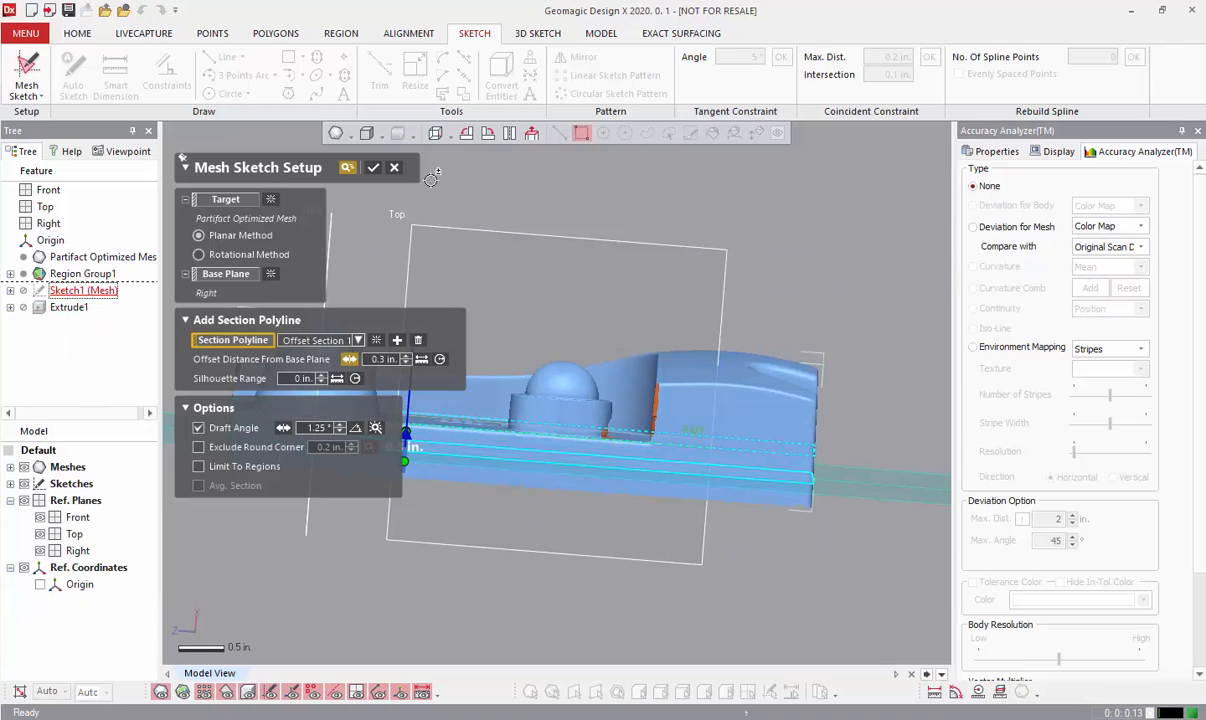
{"action": "left_click", "coordinate": [374, 167]}
{"action": "left_click", "coordinate": [219, 178]}
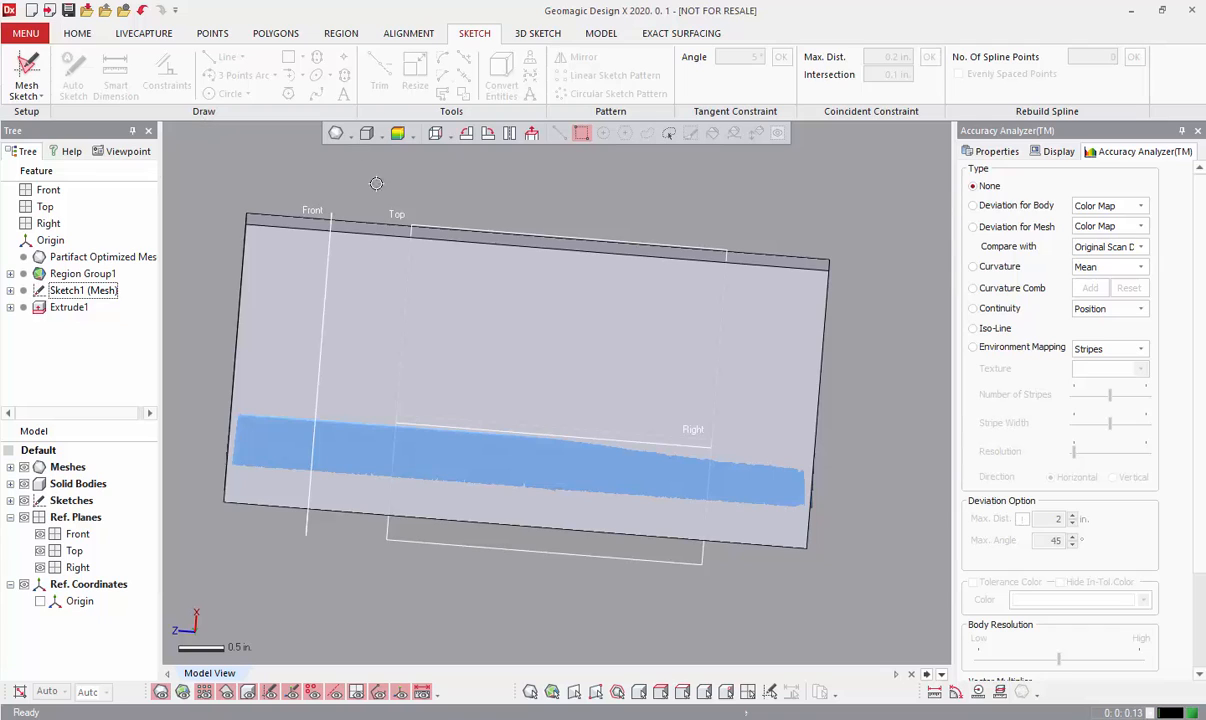
Show the mesh regions and hide the solid bodies to expose the curved green top region of the scan.
{"action": "right_click_drag", "start_coordinate": [354, 173], "coordinate": [560, 270]}
{"action": "left_click", "coordinate": [182, 691]}
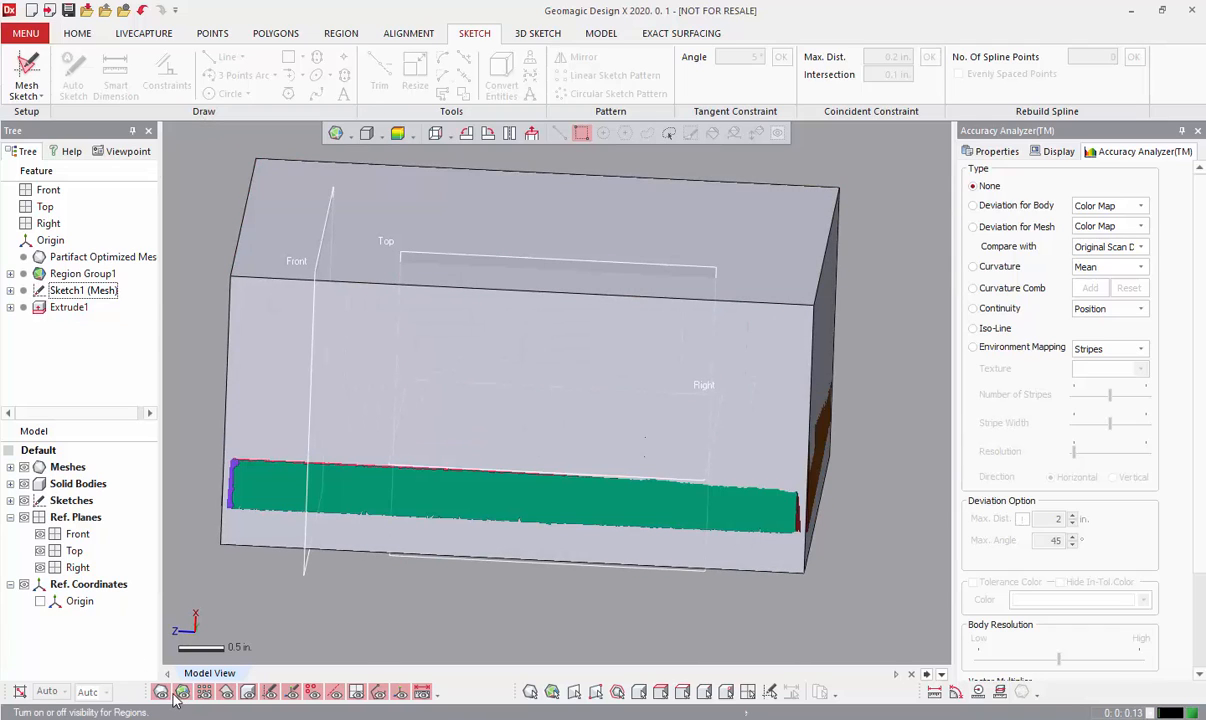
{"action": "left_click", "coordinate": [24, 467]}
{"action": "left_click", "coordinate": [24, 467]}
{"action": "left_click", "coordinate": [24, 483]}
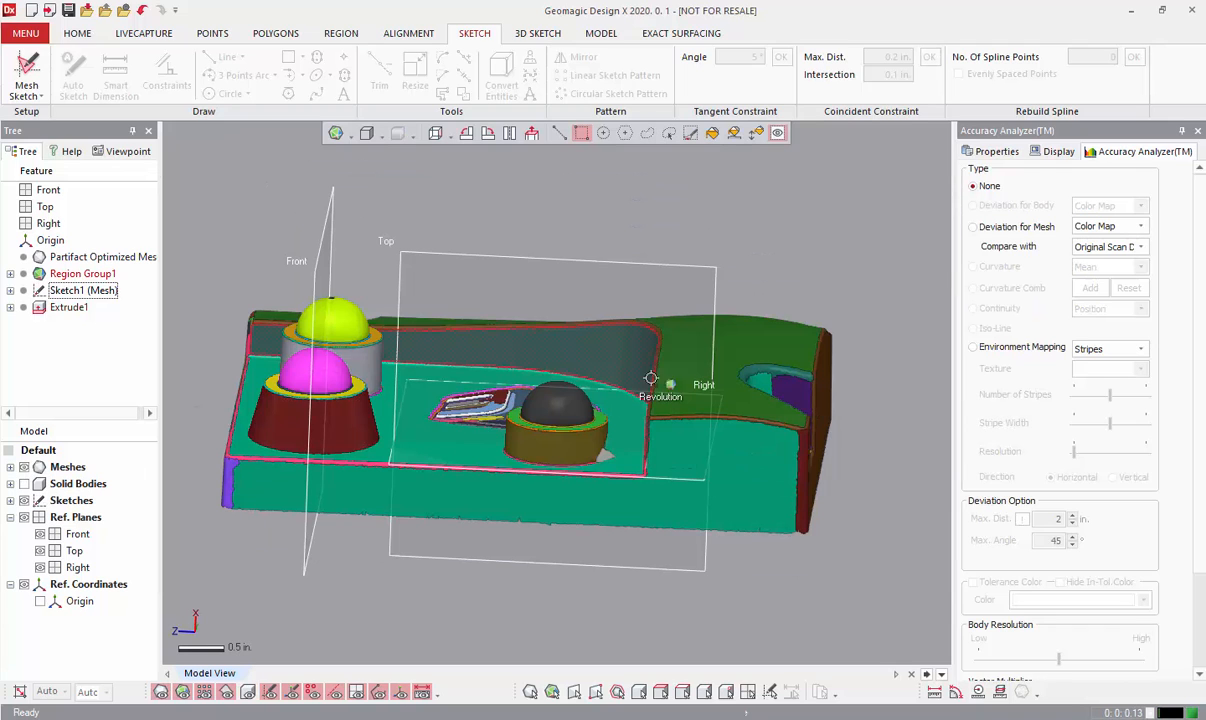
{"action": "right_click", "coordinate": [694, 354]}
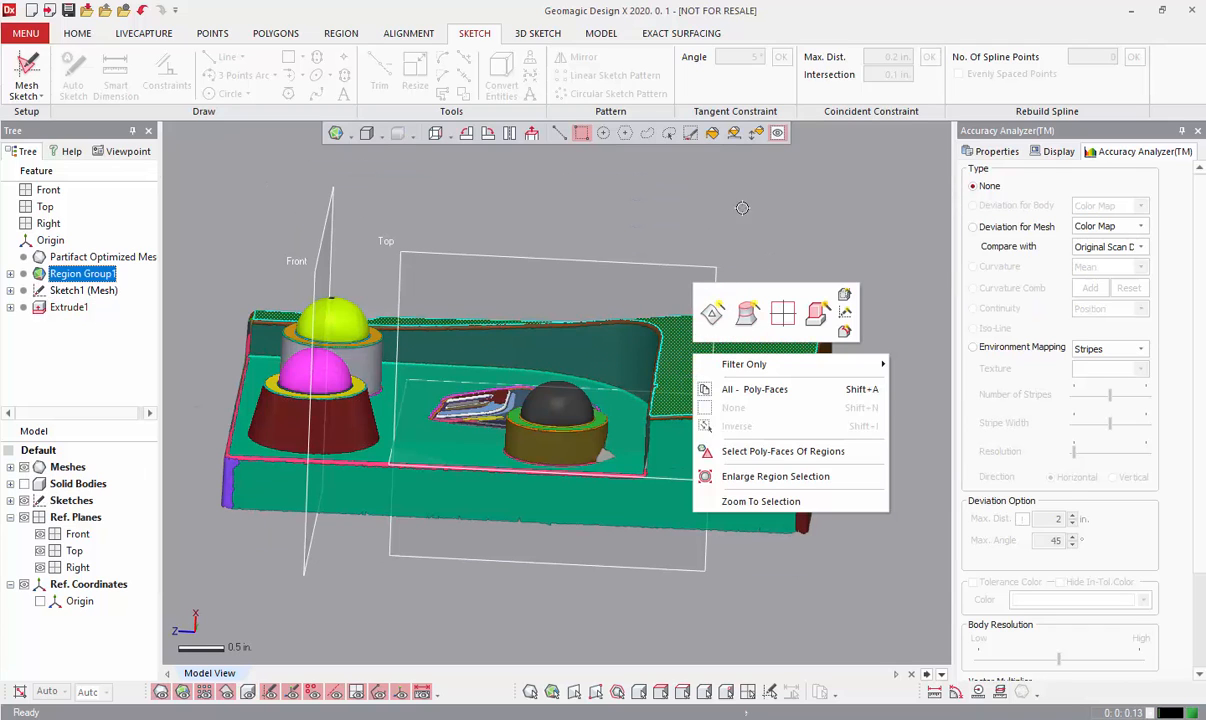
{"action": "left_click", "coordinate": [805, 217]}
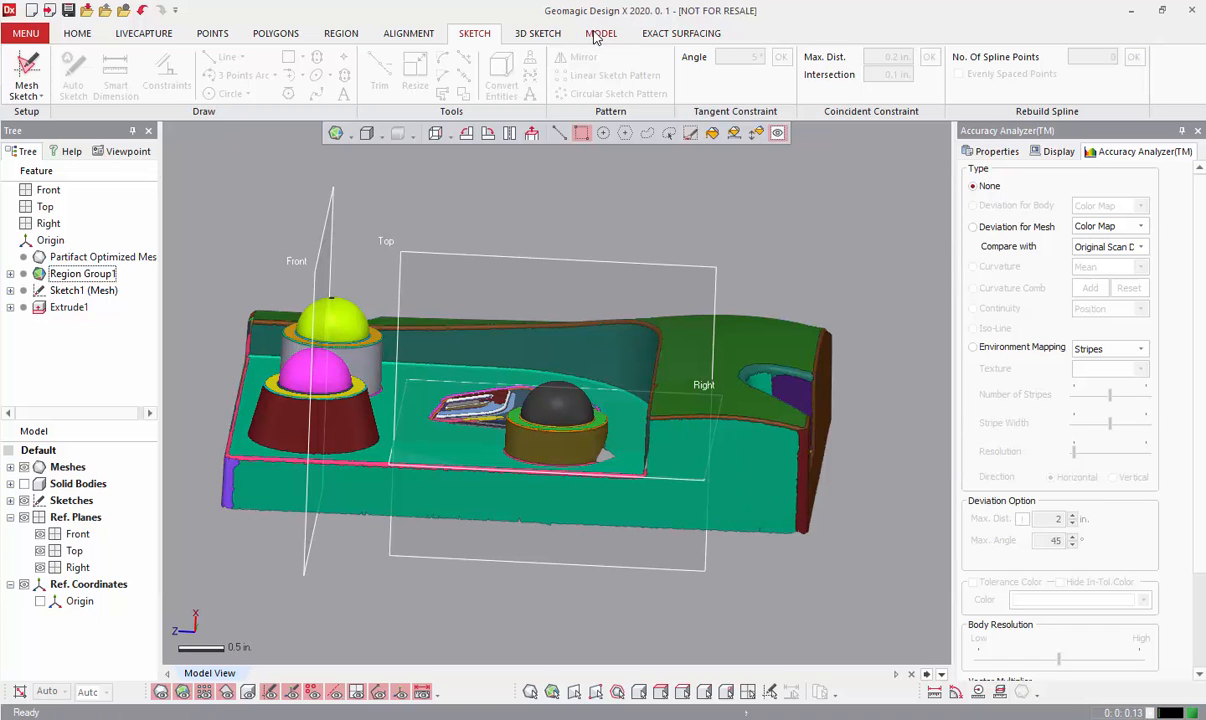
Try to cut the Extrude1 block with the curved top region, using a fitting tolerance of 0.0041 in.
{"action": "mouse_move", "coordinate": [492, 215]}
{"action": "right_mouse_down"}
{"action": "mouse_move", "coordinate": [476, 261]}
{"action": "mouse_move", "coordinate": [473, 204]}
{"action": "right_mouse_up"}
{"action": "scroll", "coordinate": [473, 204], "scroll_direction": "down", "scroll_amount": 3}
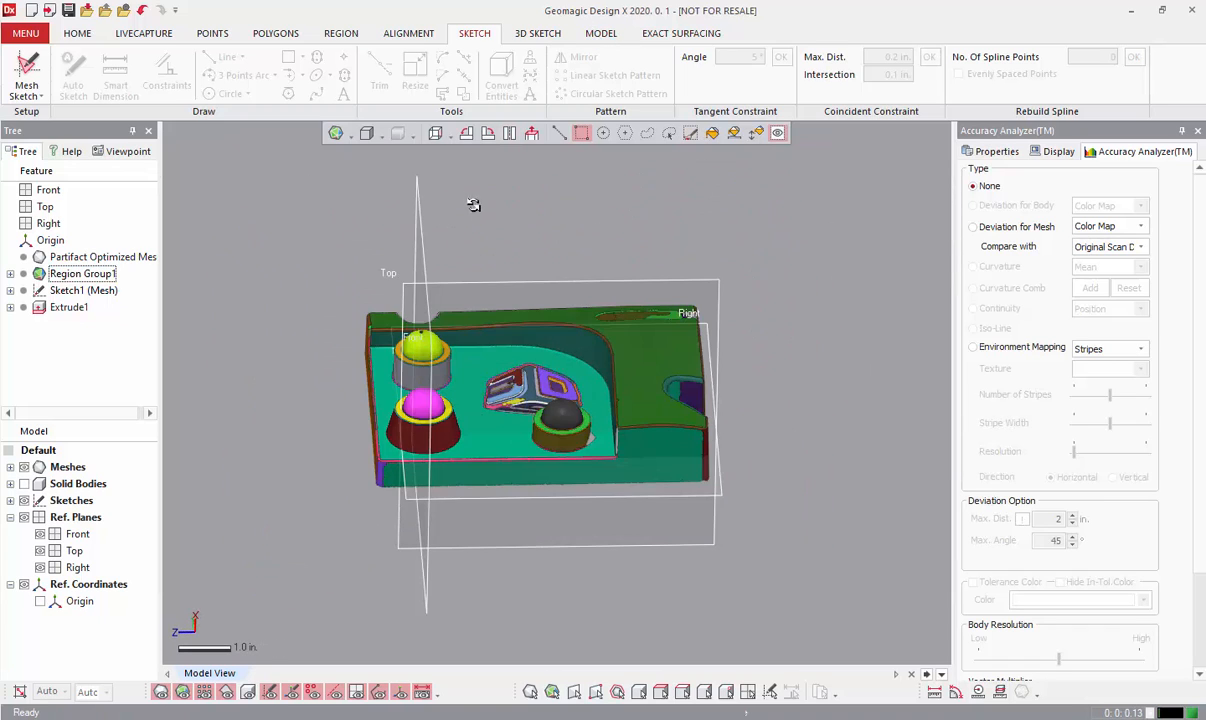
{"action": "left_click", "coordinate": [599, 37]}
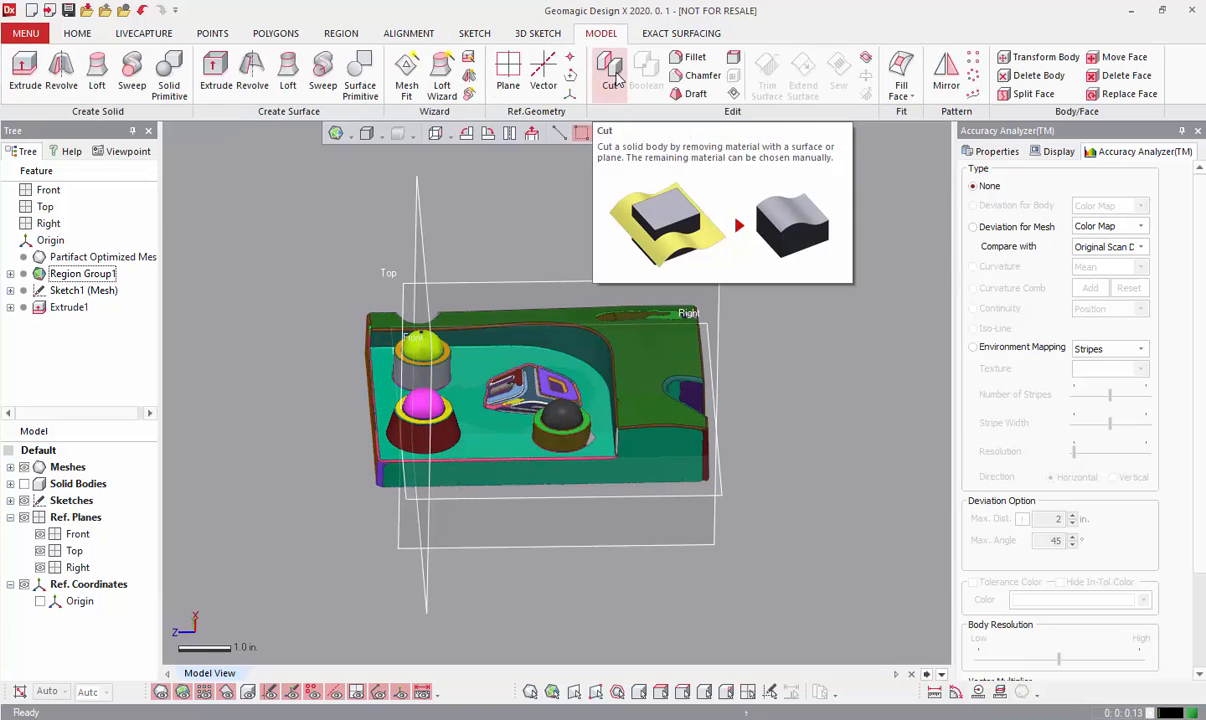
{"action": "left_click", "coordinate": [612, 78]}
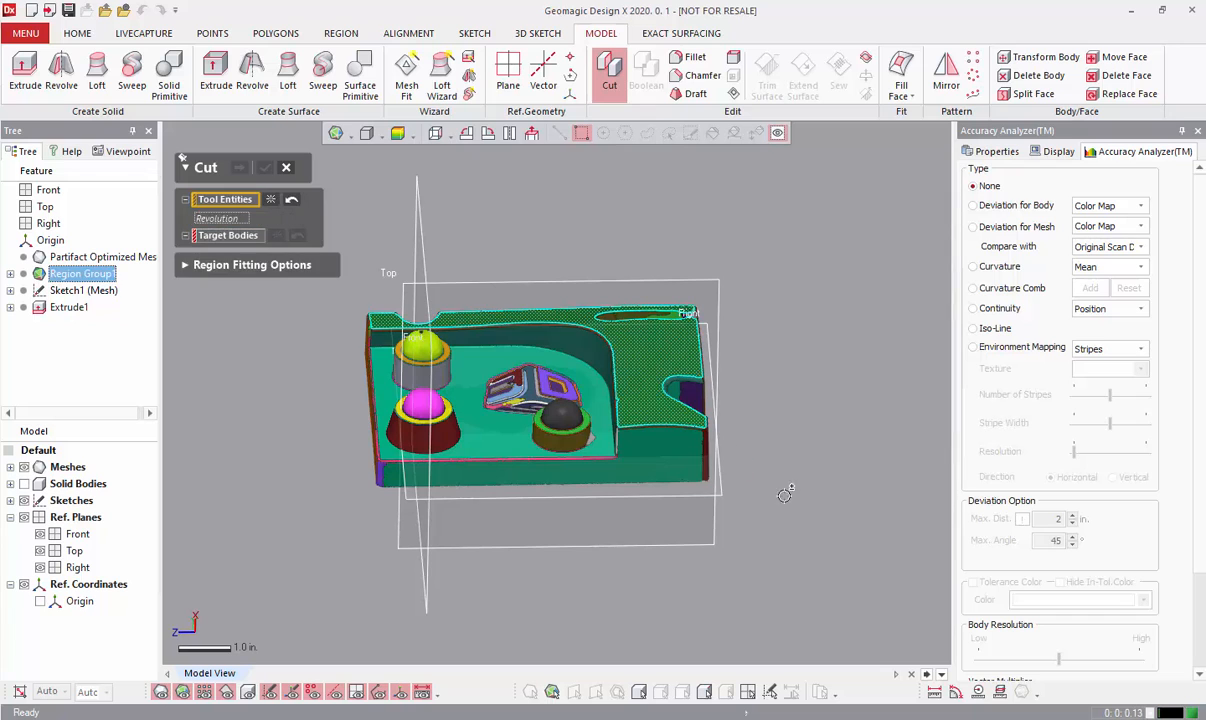
{"action": "right_click_drag", "start_coordinate": [785, 495], "coordinate": [324, 271]}
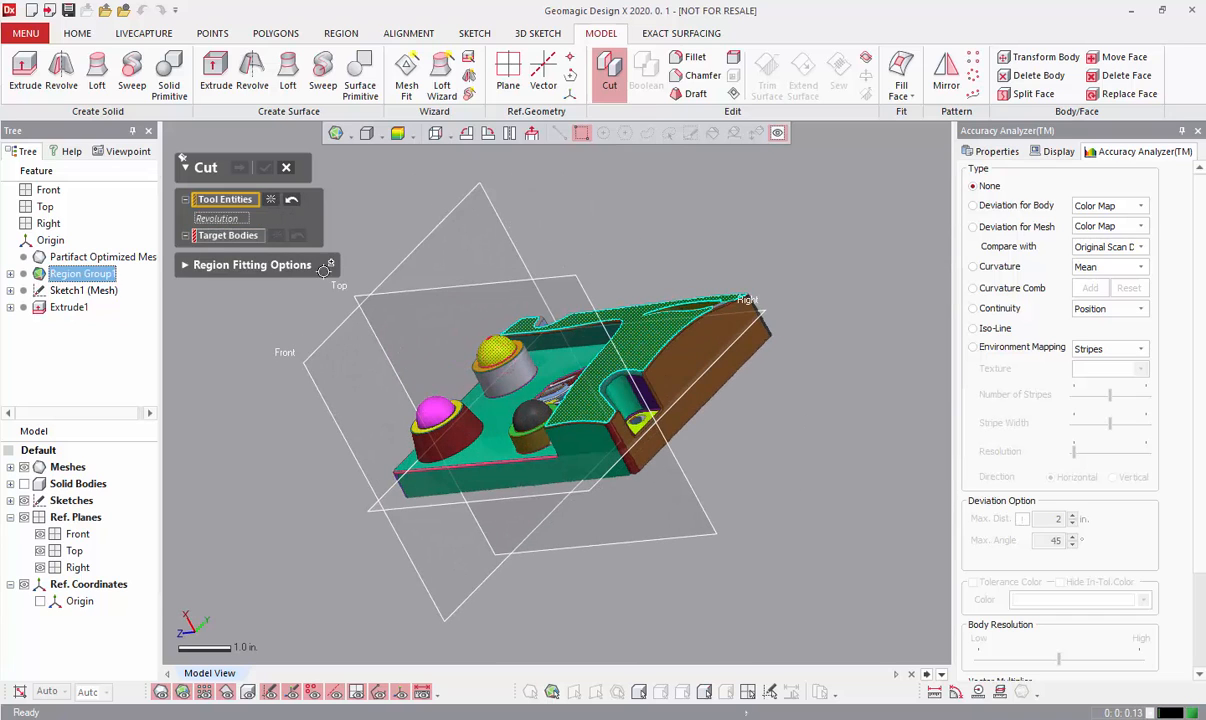
{"action": "left_click", "coordinate": [216, 239]}
{"action": "left_click", "coordinate": [30, 484]}
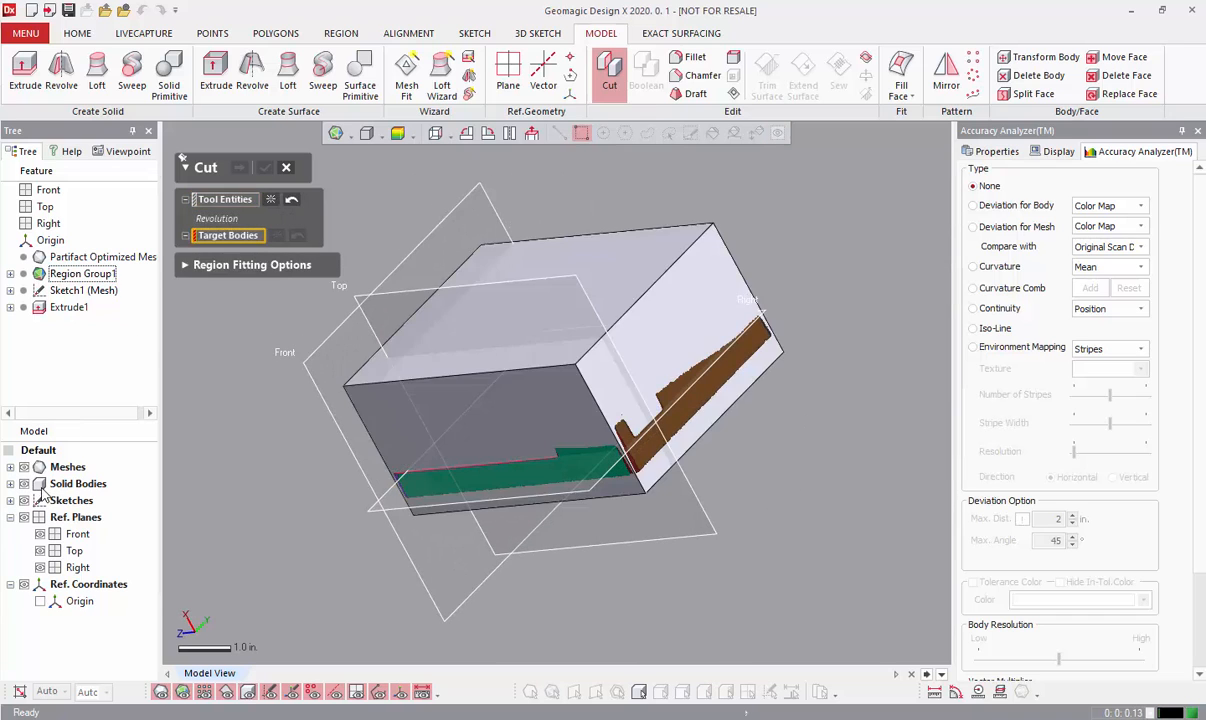
{"action": "left_click", "coordinate": [485, 417]}
{"action": "left_click", "coordinate": [355, 311]}
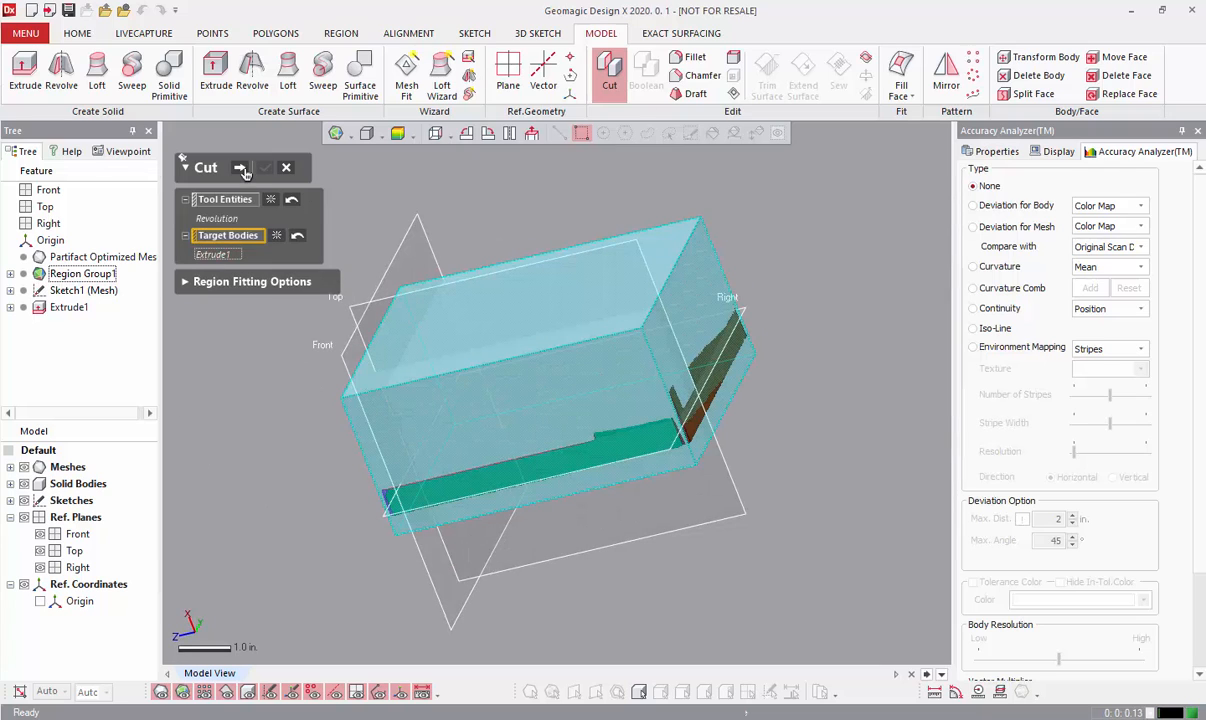
{"action": "left_click", "coordinate": [206, 274]}
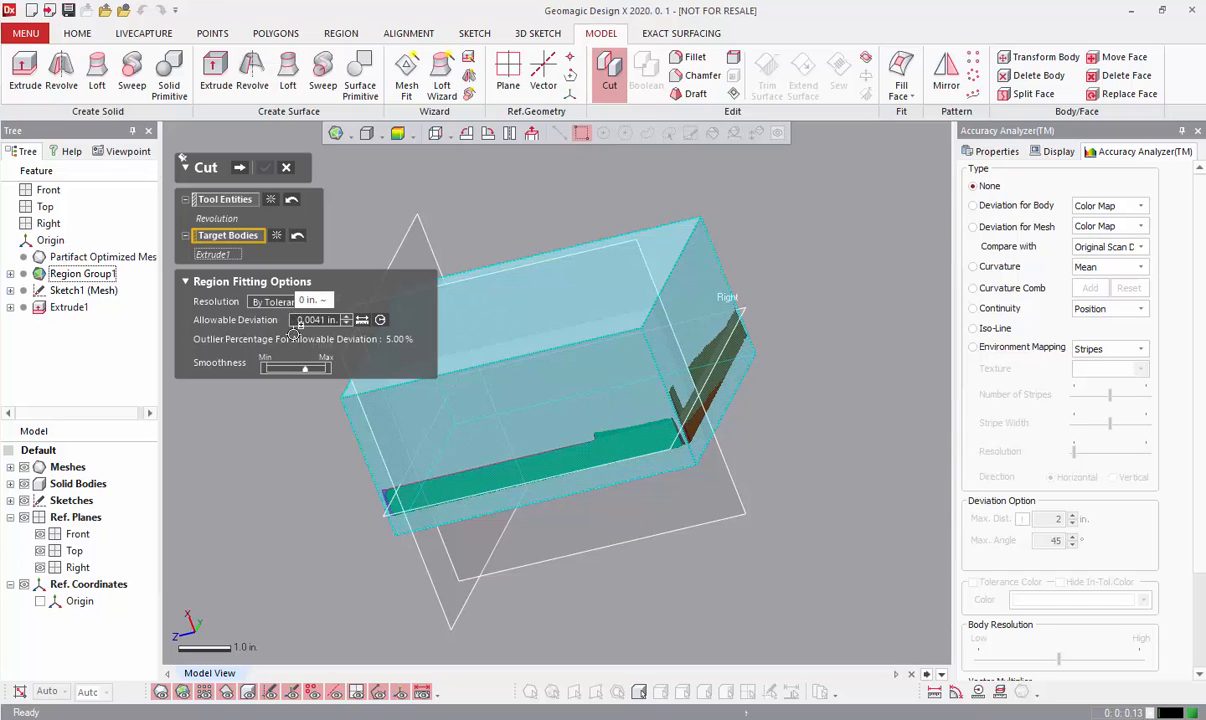
{"action": "left_click", "coordinate": [240, 168]}
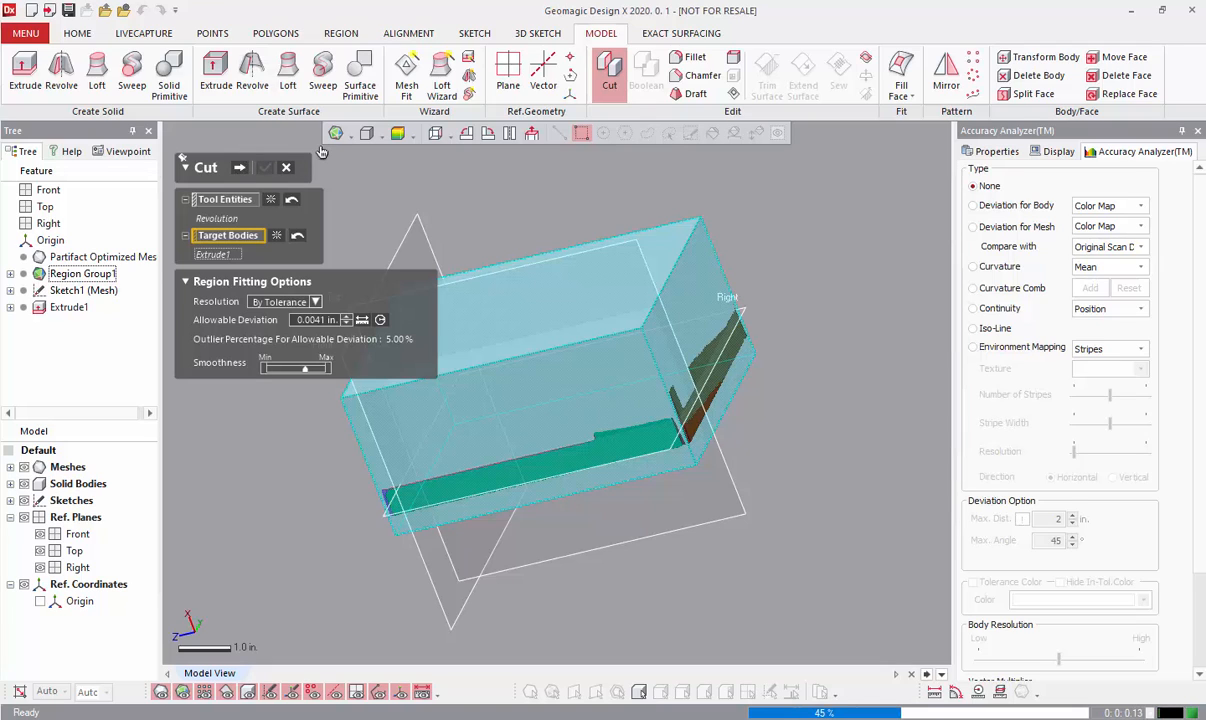
{"action": "left_click", "coordinate": [605, 390]}
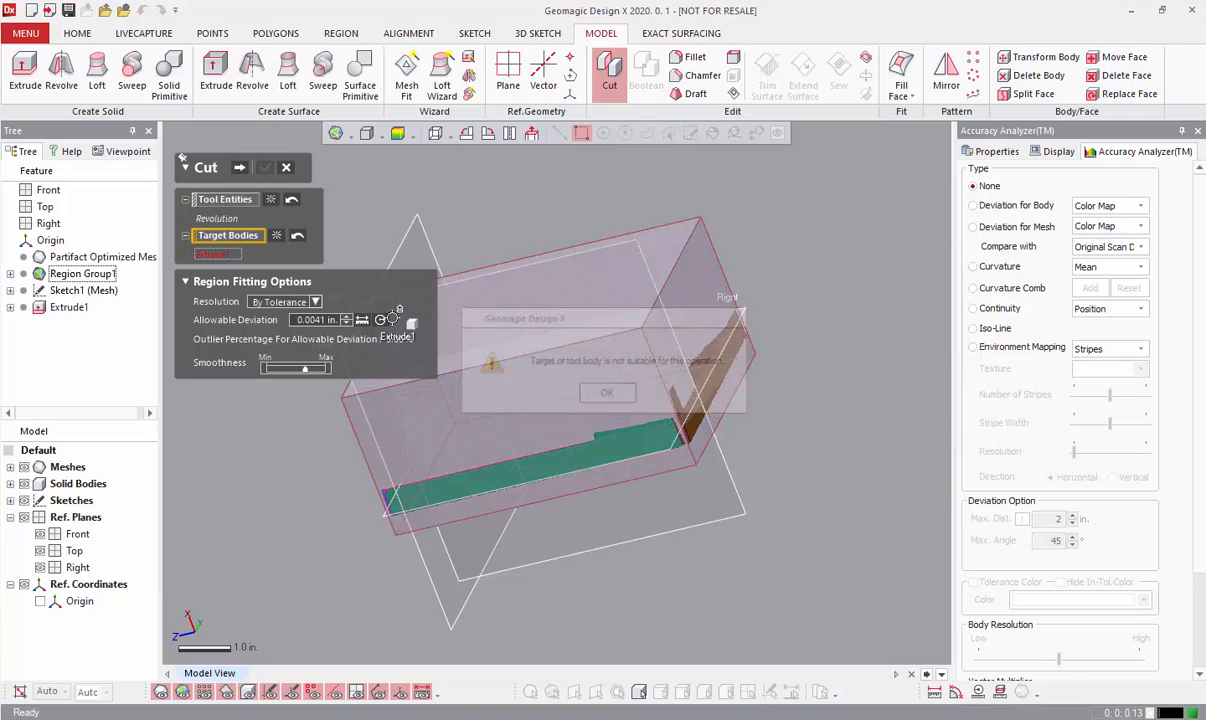
Retry the region-based cut with an allowable deviation of 0.01 in. and discard the Cut command.
{"action": "left_click", "coordinate": [315, 320]}
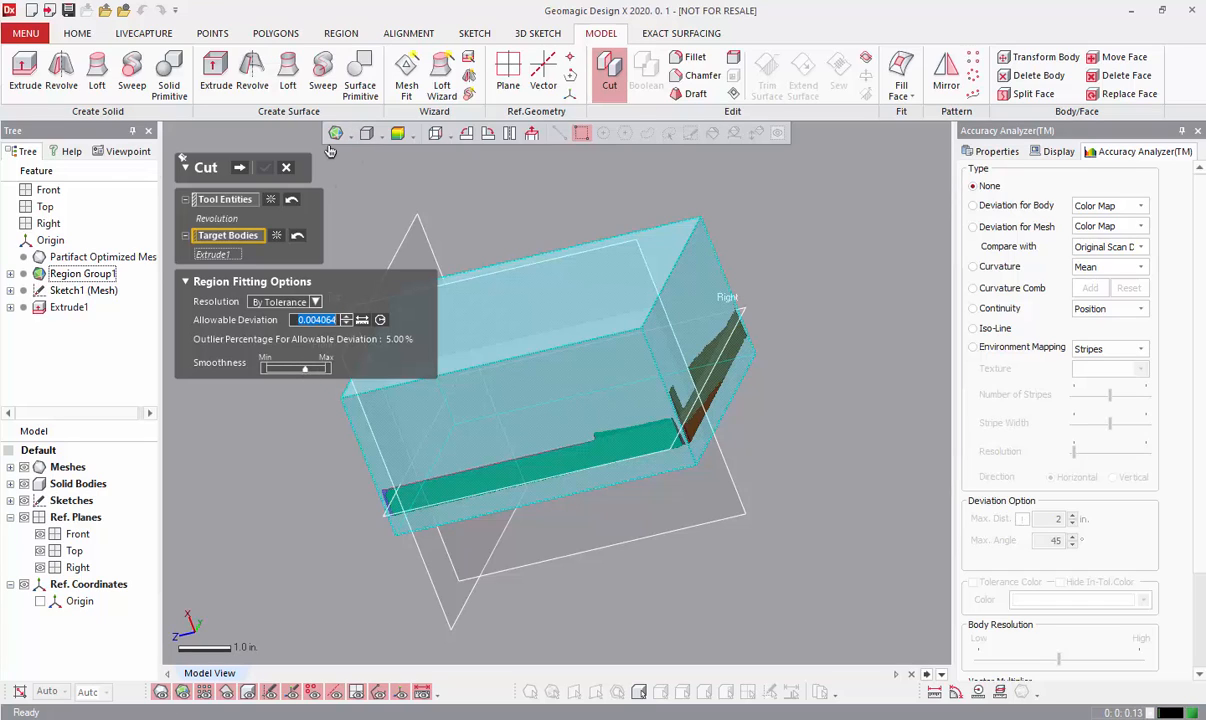
{"action": "key", "text": "BackSpace"}
{"action": "key", "text": "Return"}
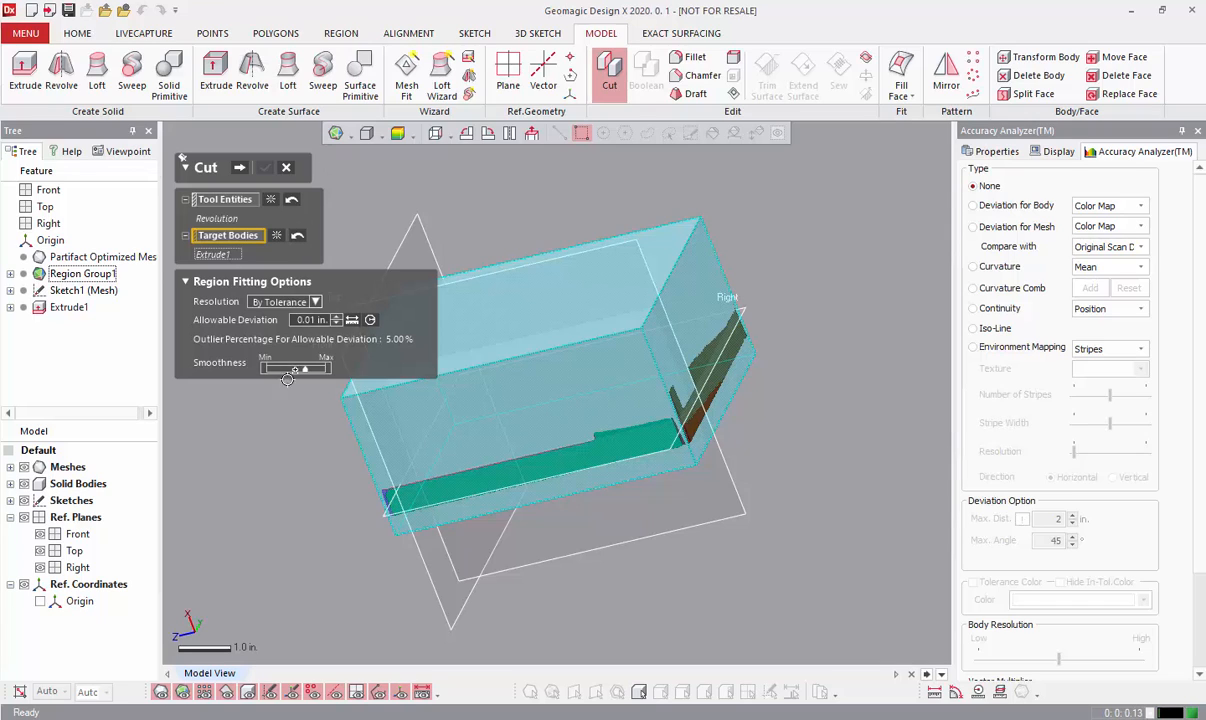
{"action": "left_click", "coordinate": [250, 167]}
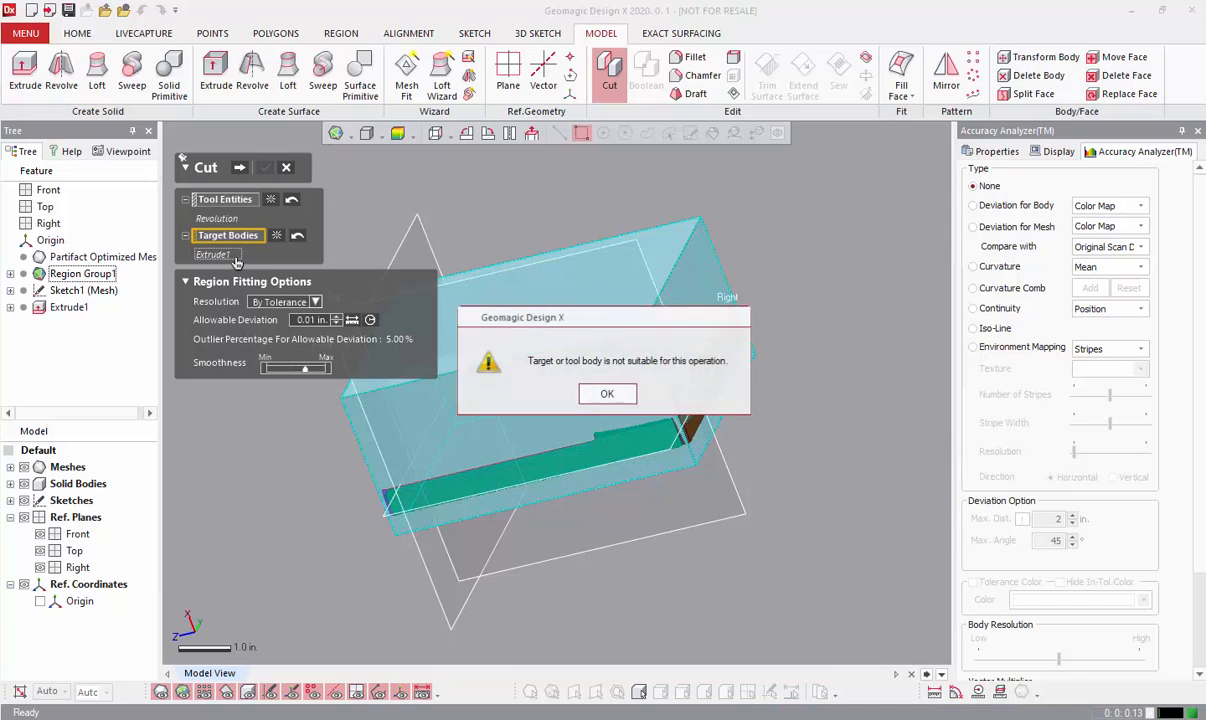
{"action": "left_click", "coordinate": [595, 393]}
{"action": "left_click", "coordinate": [286, 167]}
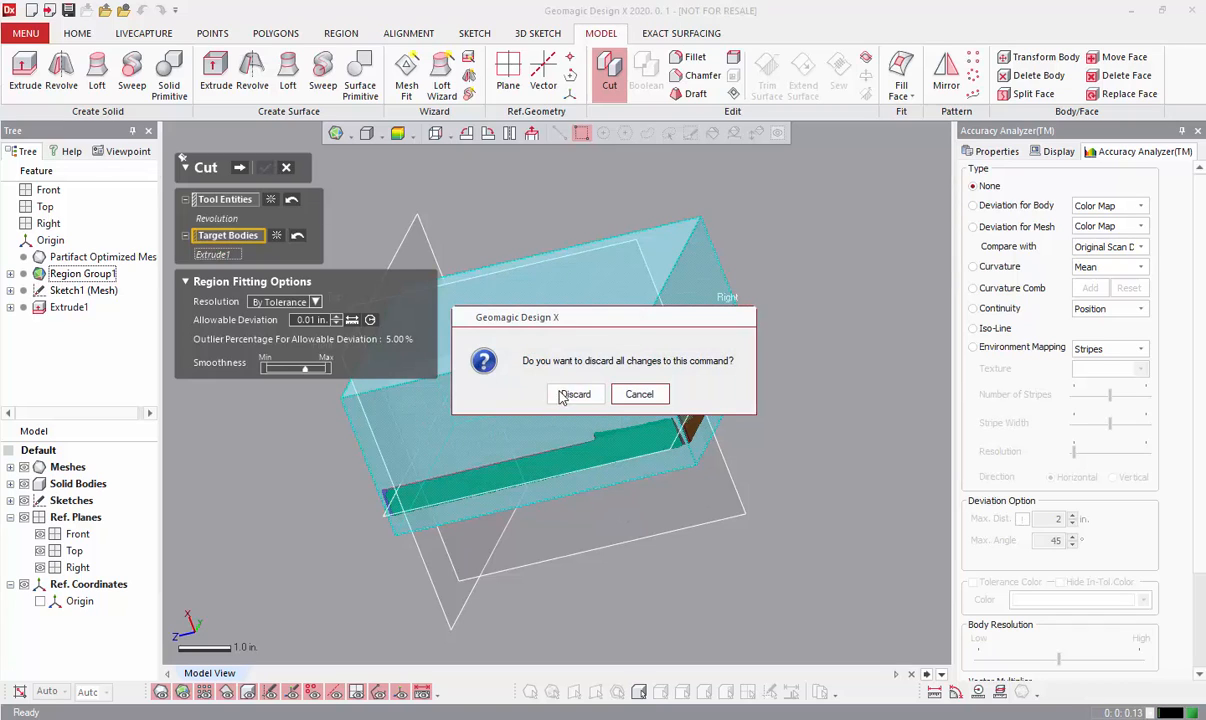
{"action": "key", "text": "Return"}
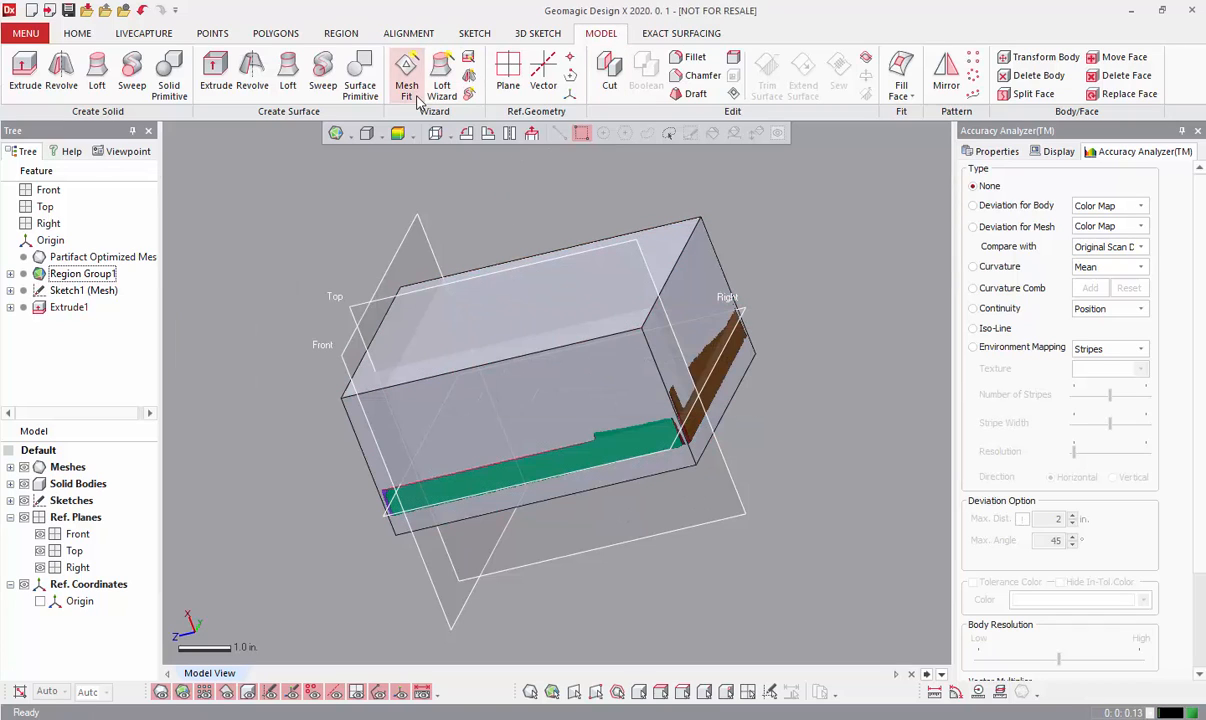
Fit a surface to the curved green top region with 0.004 in. allowable deviation, rotating its boundary square to the part.
{"action": "left_click", "coordinate": [24, 484]}
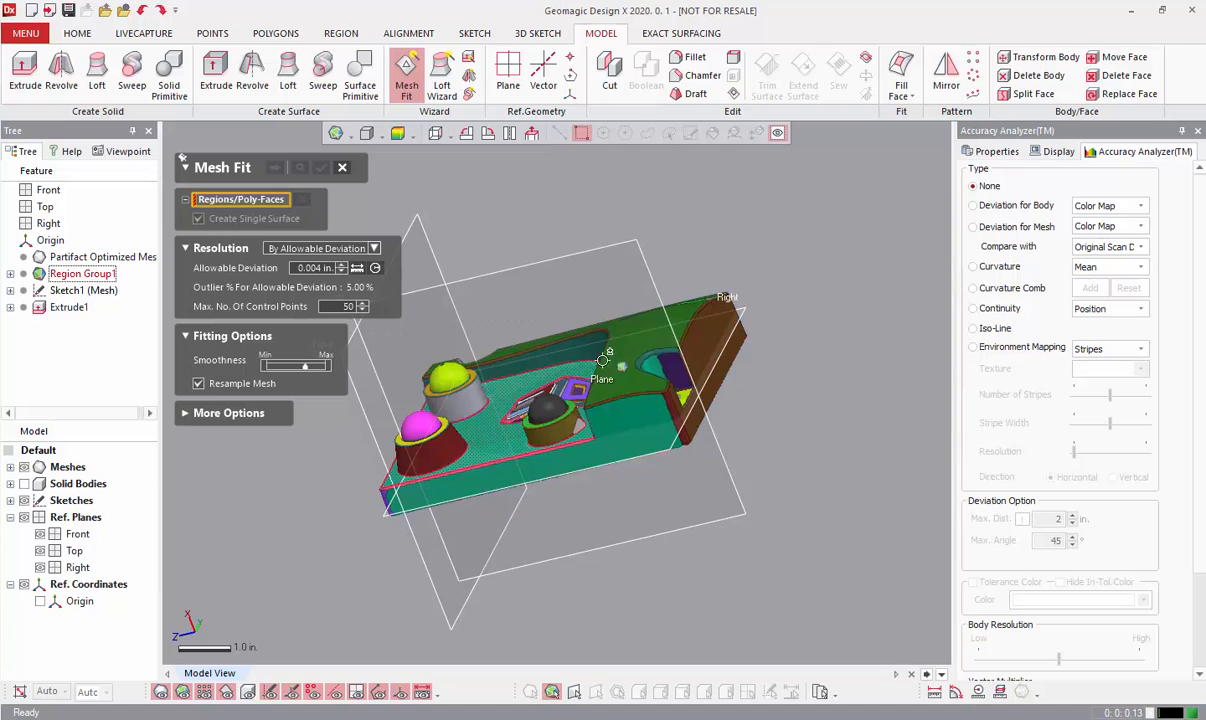
{"action": "left_click", "coordinate": [606, 358]}
{"action": "right_click_drag", "start_coordinate": [571, 382], "coordinate": [584, 495]}
{"action": "scroll", "coordinate": [584, 495], "scroll_direction": "down", "scroll_amount": 2}
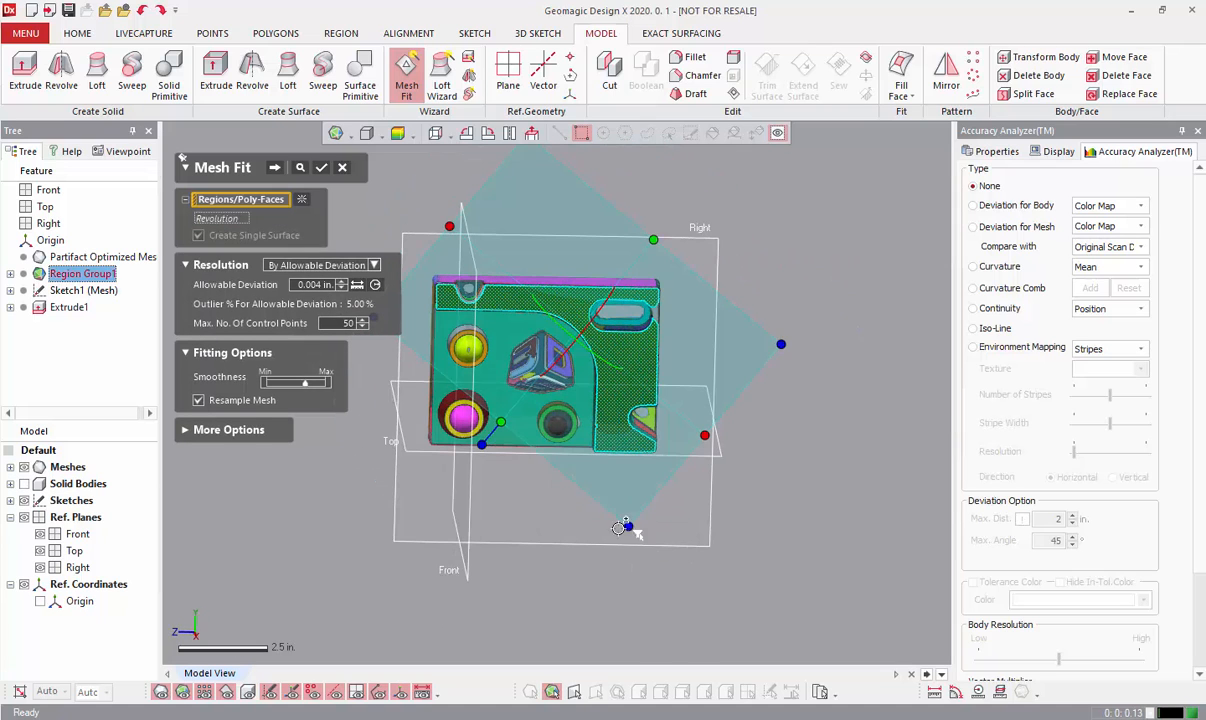
{"action": "left_click_drag", "start_coordinate": [480, 440], "coordinate": [563, 508]}
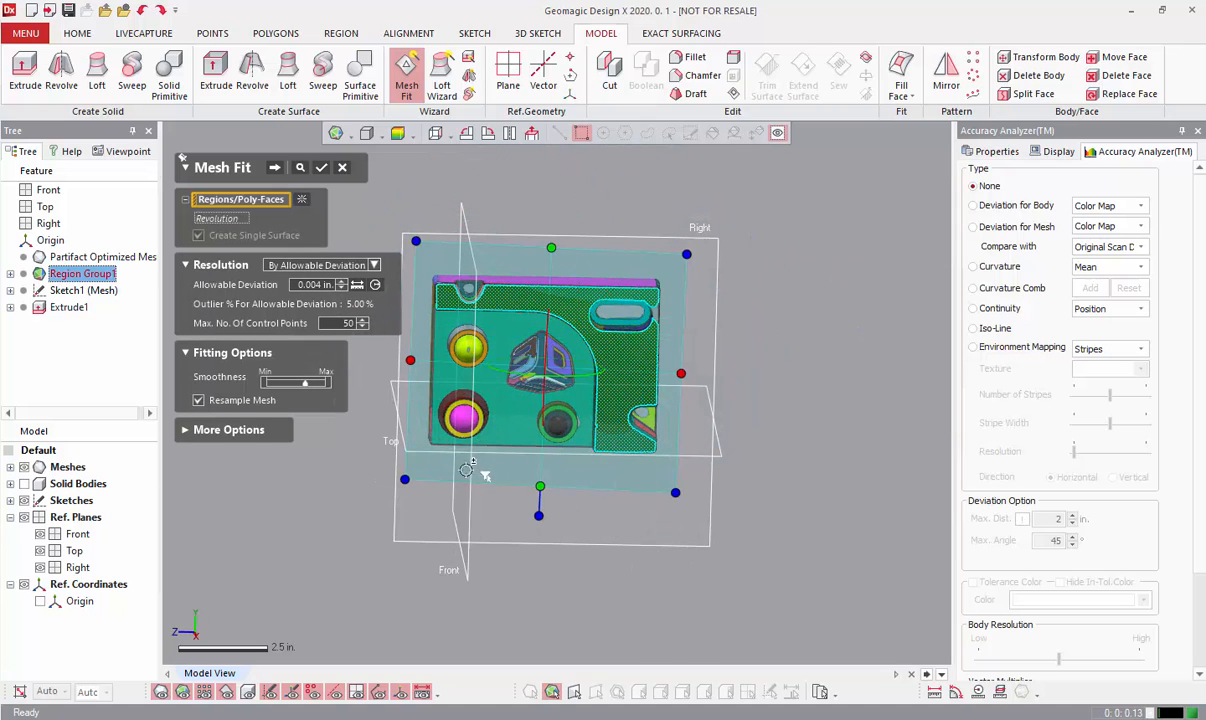
{"action": "left_click", "coordinate": [319, 167]}
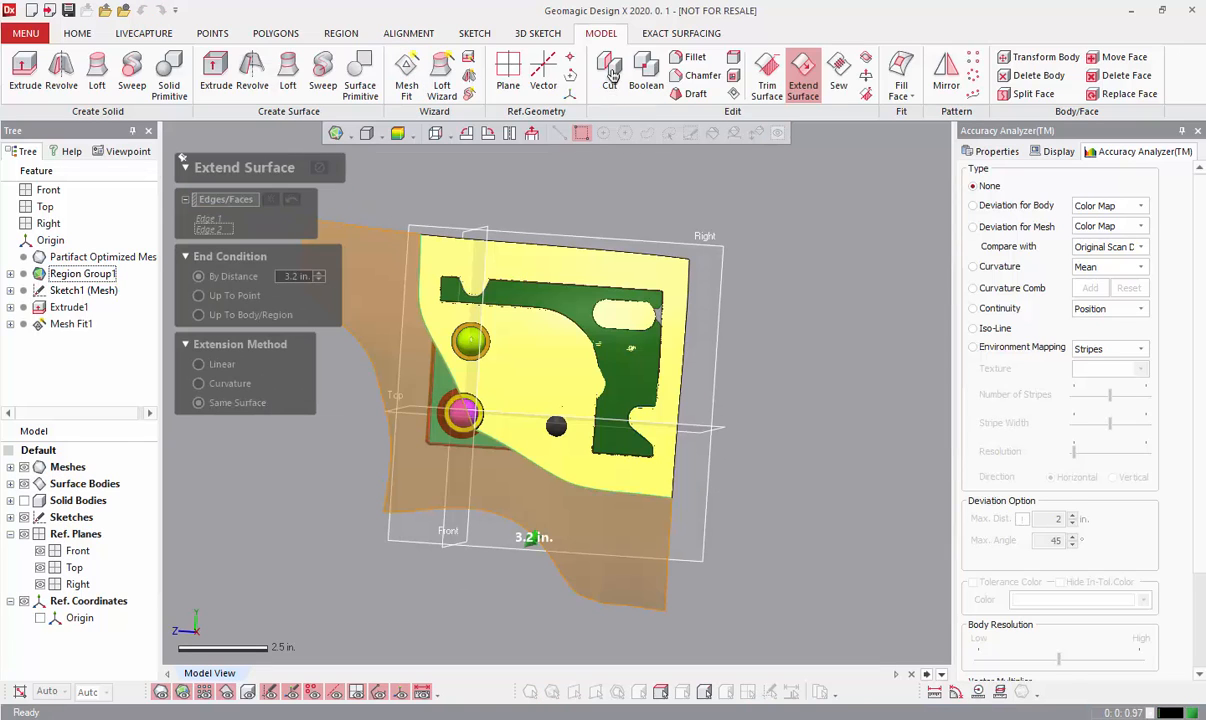
Cut the Extrude1 block with the extended Mesh Fit1 surface and keep the lower body.
{"action": "left_click", "coordinate": [610, 75]}
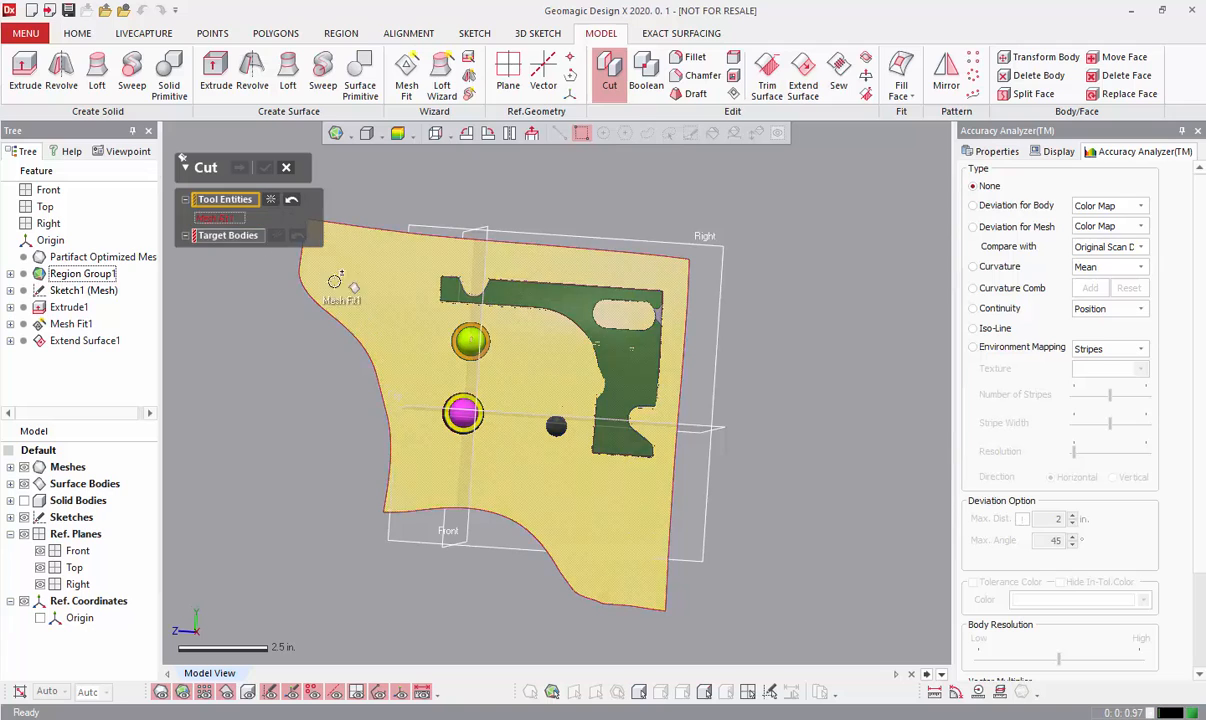
{"action": "left_click", "coordinate": [332, 276]}
{"action": "left_click", "coordinate": [210, 234]}
{"action": "left_click", "coordinate": [24, 500]}
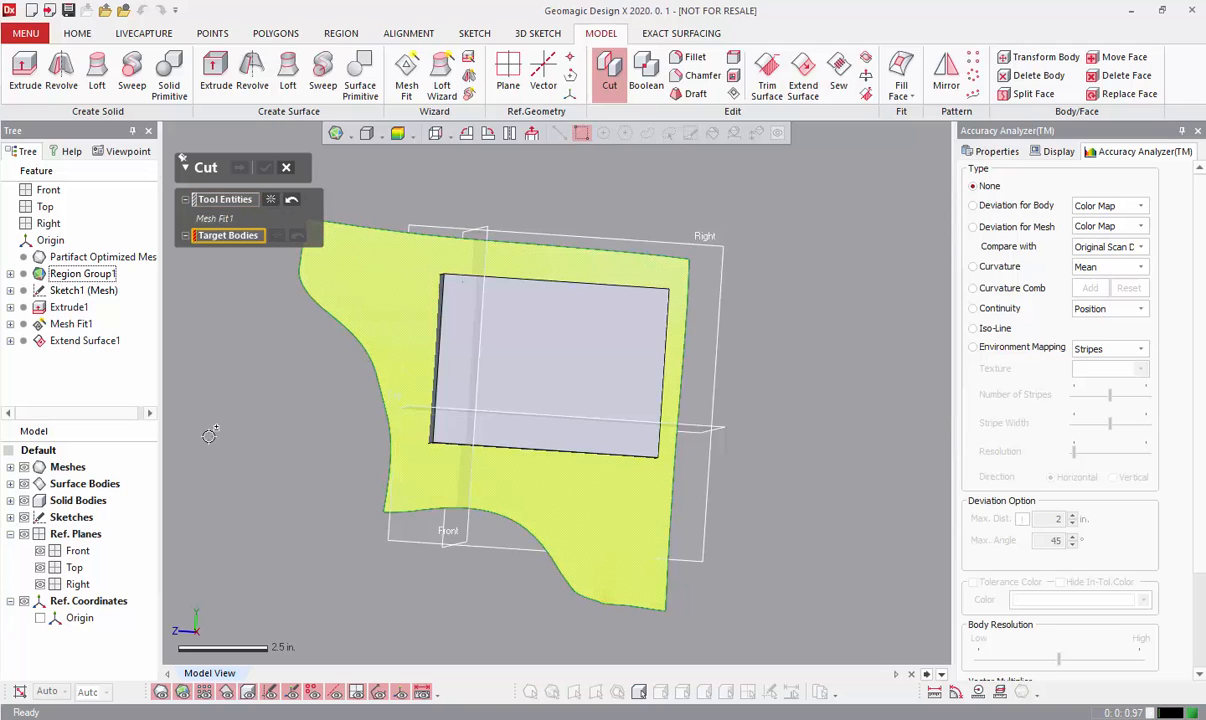
{"action": "left_click", "coordinate": [493, 345]}
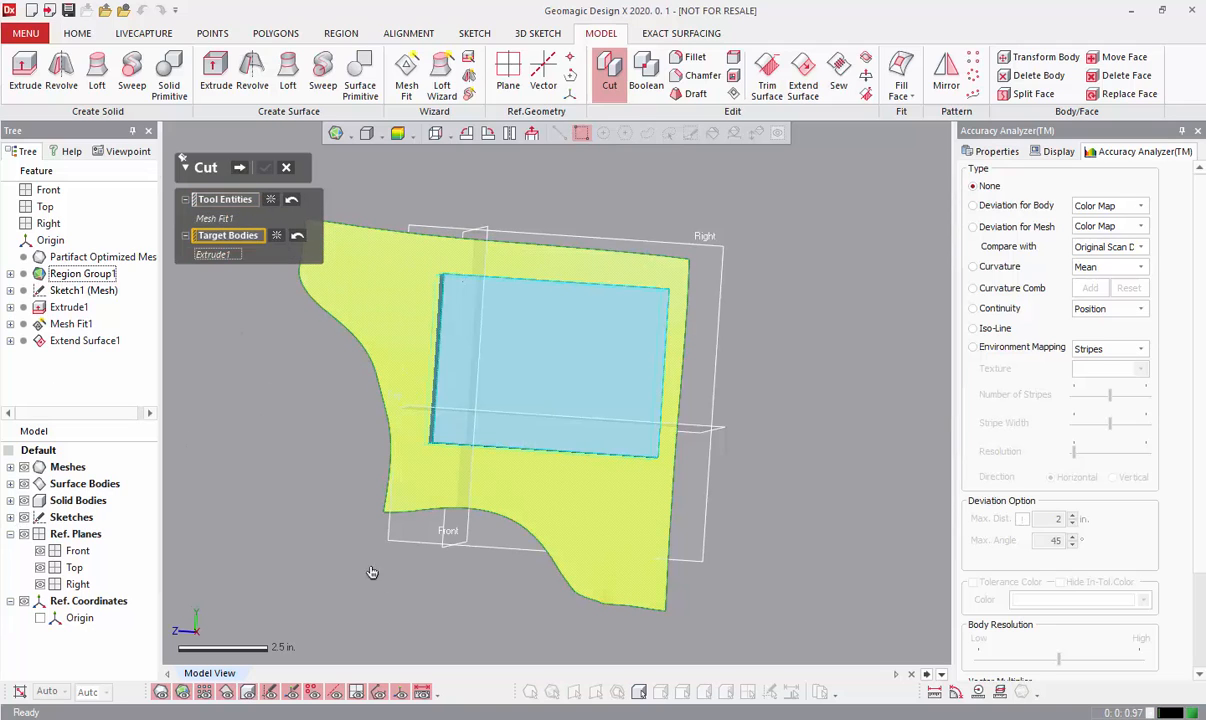
{"action": "key", "text": "Return"}
{"action": "right_click_drag", "start_coordinate": [463, 573], "coordinate": [421, 400]}
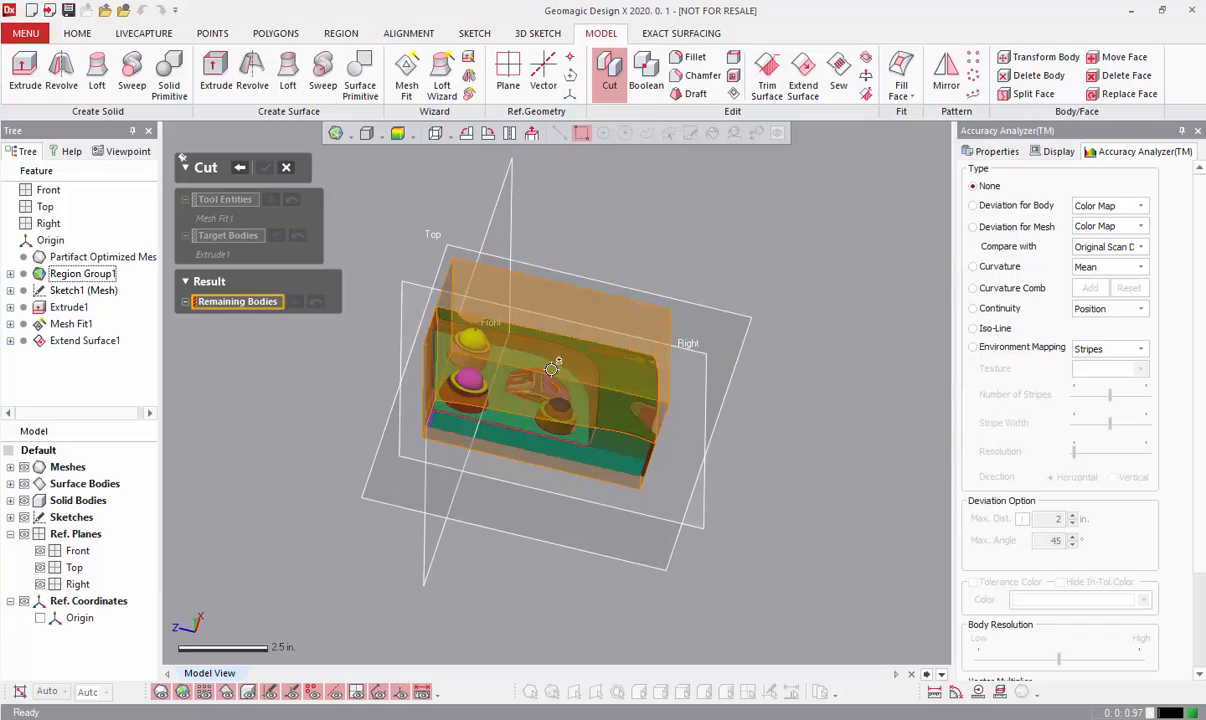
{"action": "left_click", "coordinate": [463, 442]}
{"action": "left_click", "coordinate": [264, 167]}
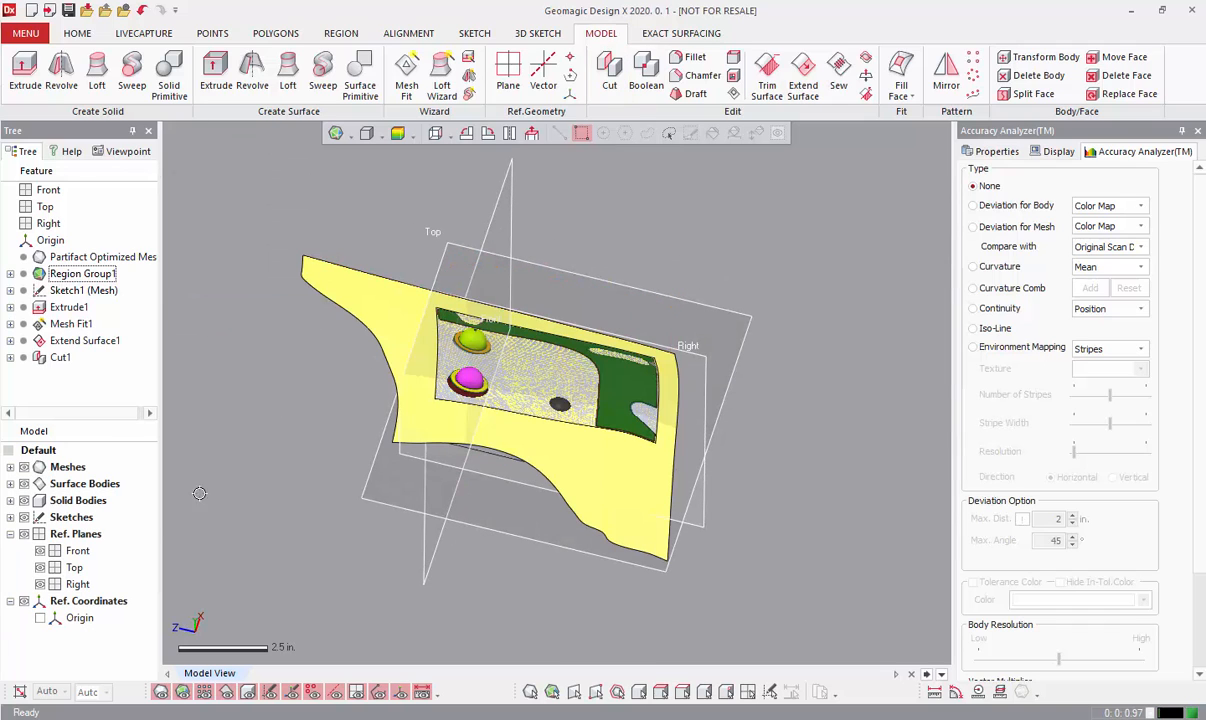
Hide the Mesh Fit1 surface body and examine the cut block's top face against the mesh regions.
{"action": "left_click", "coordinate": [10, 483]}
{"action": "left_click", "coordinate": [40, 500]}
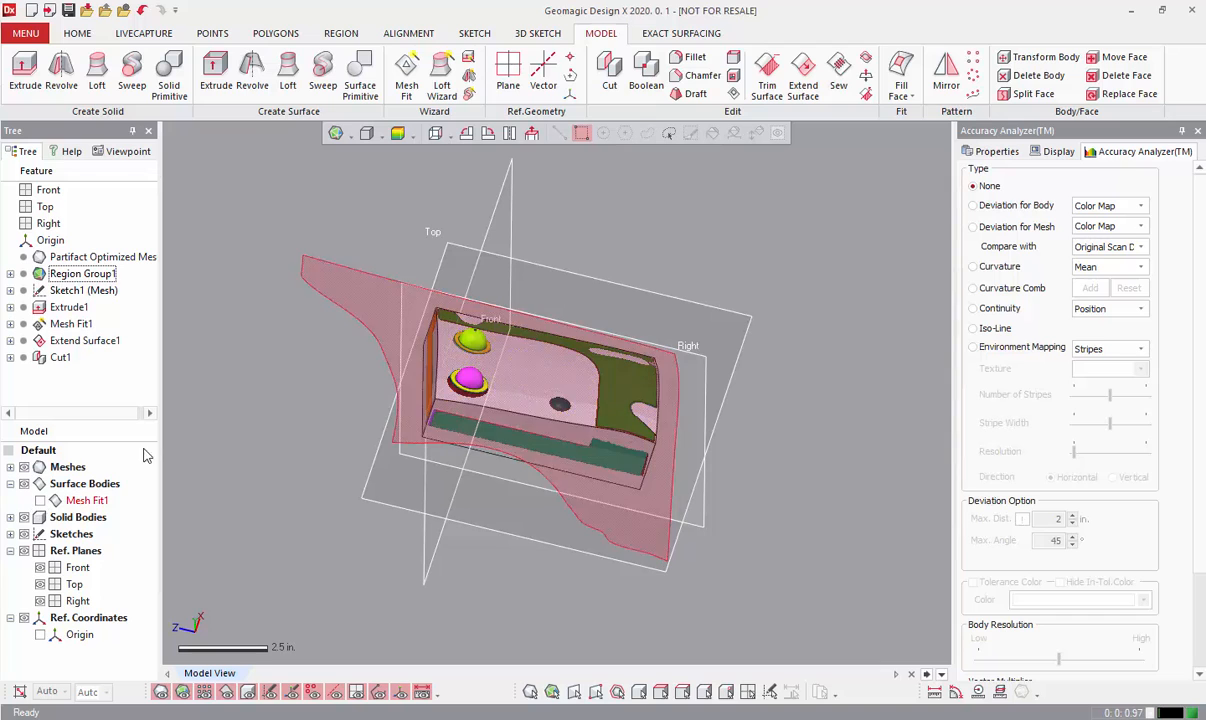
{"action": "right_click_drag", "start_coordinate": [390, 332], "coordinate": [605, 442]}
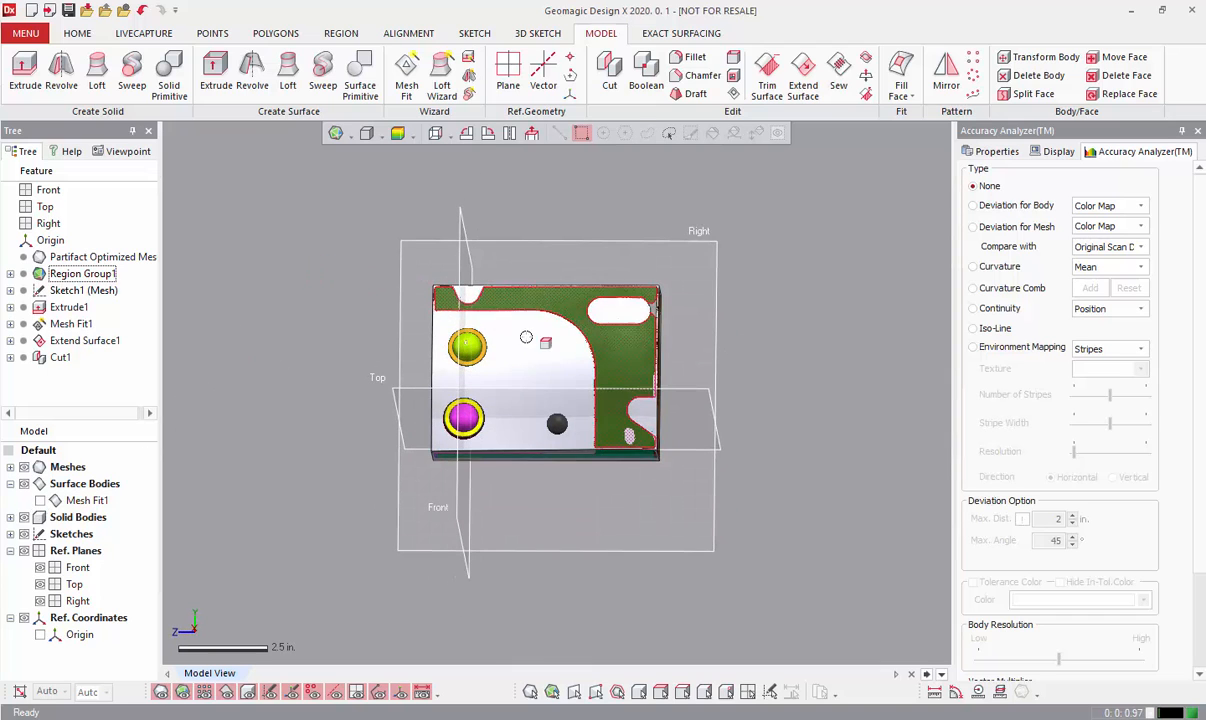
{"action": "right_click_drag", "start_coordinate": [514, 323], "coordinate": [697, 385]}
{"action": "scroll", "coordinate": [702, 318], "scroll_direction": "up", "scroll_amount": 5}
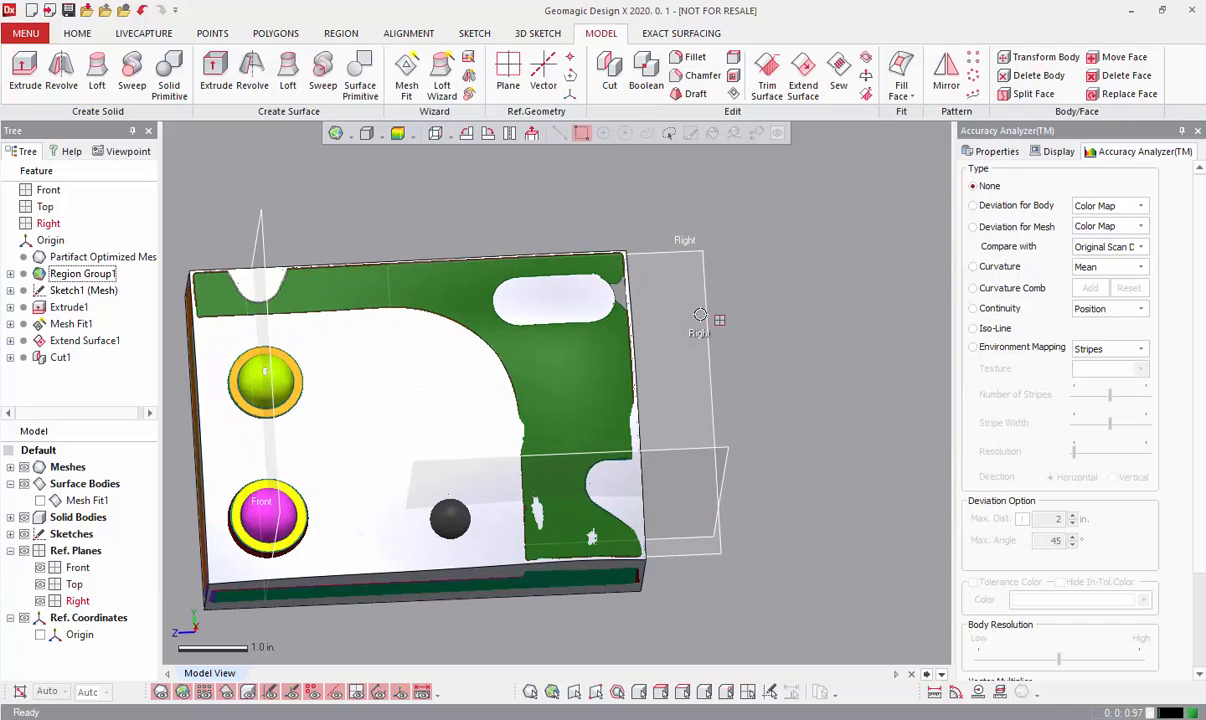
{"action": "left_click", "coordinate": [699, 312]}
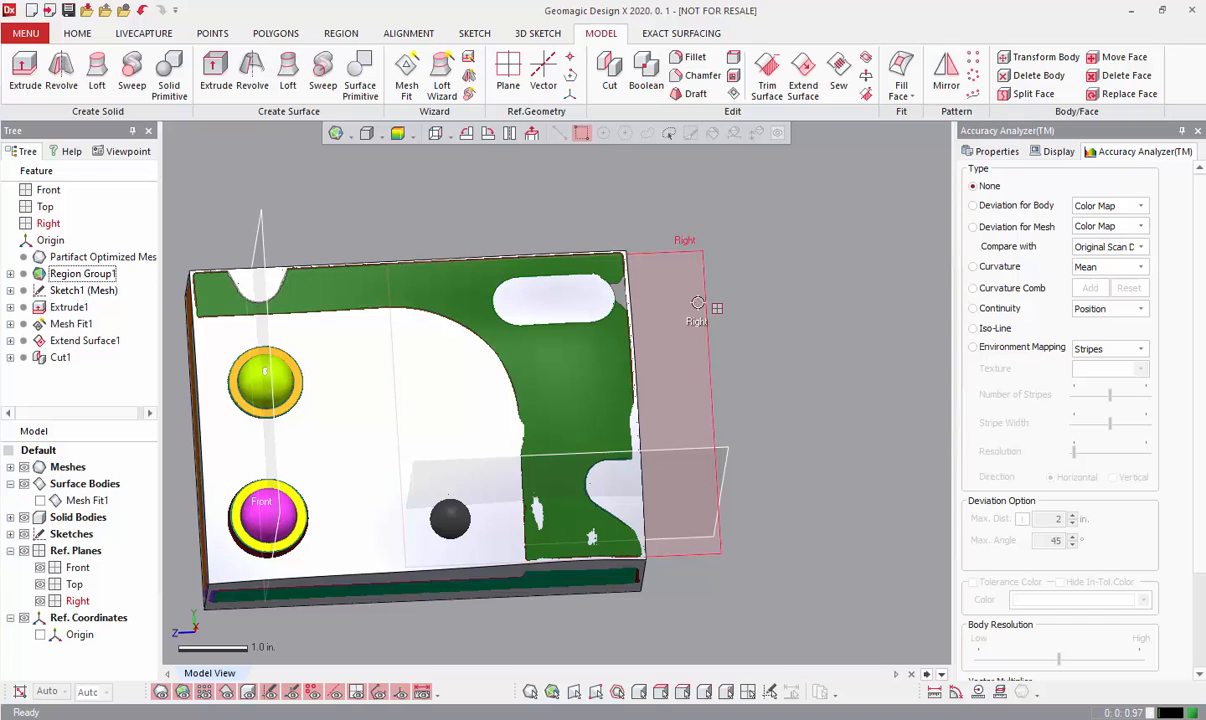
{"action": "left_click", "coordinate": [740, 345]}
{"action": "right_click_drag", "start_coordinate": [740, 345], "coordinate": [801, 323]}
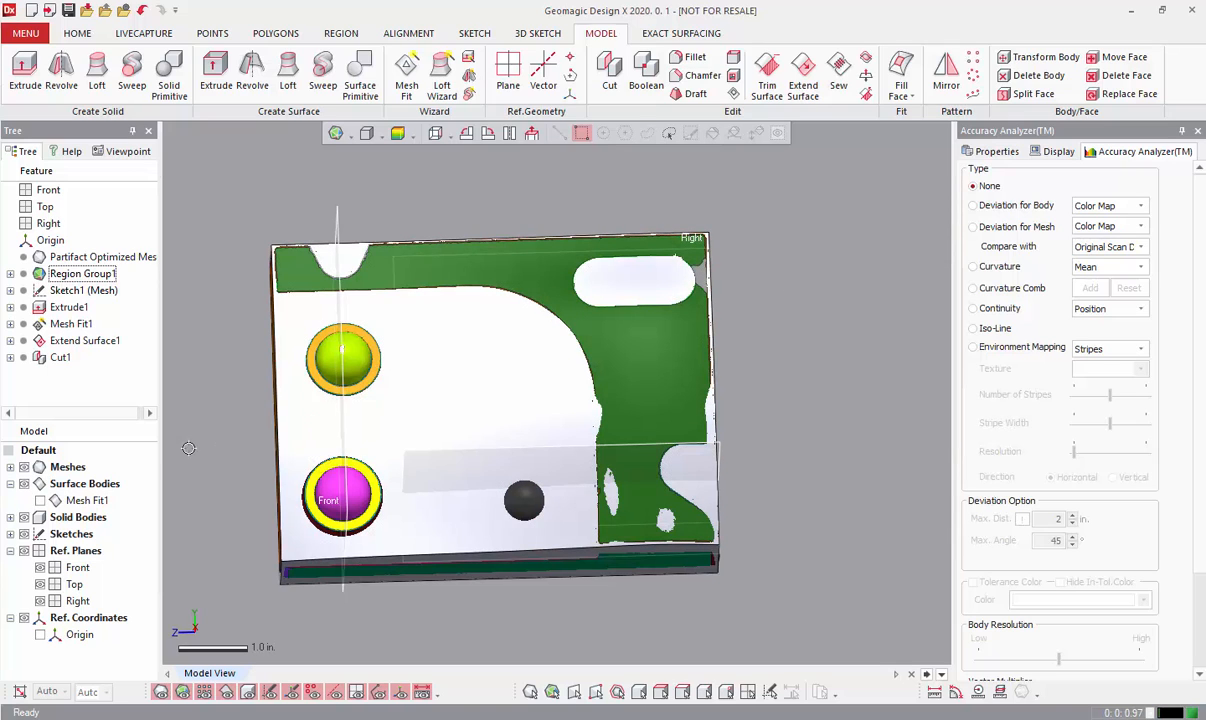
Hide the solid bodies and the coloured regions so only the plain scanned mesh is displayed.
{"action": "right_click_drag", "start_coordinate": [213, 476], "coordinate": [457, 518]}
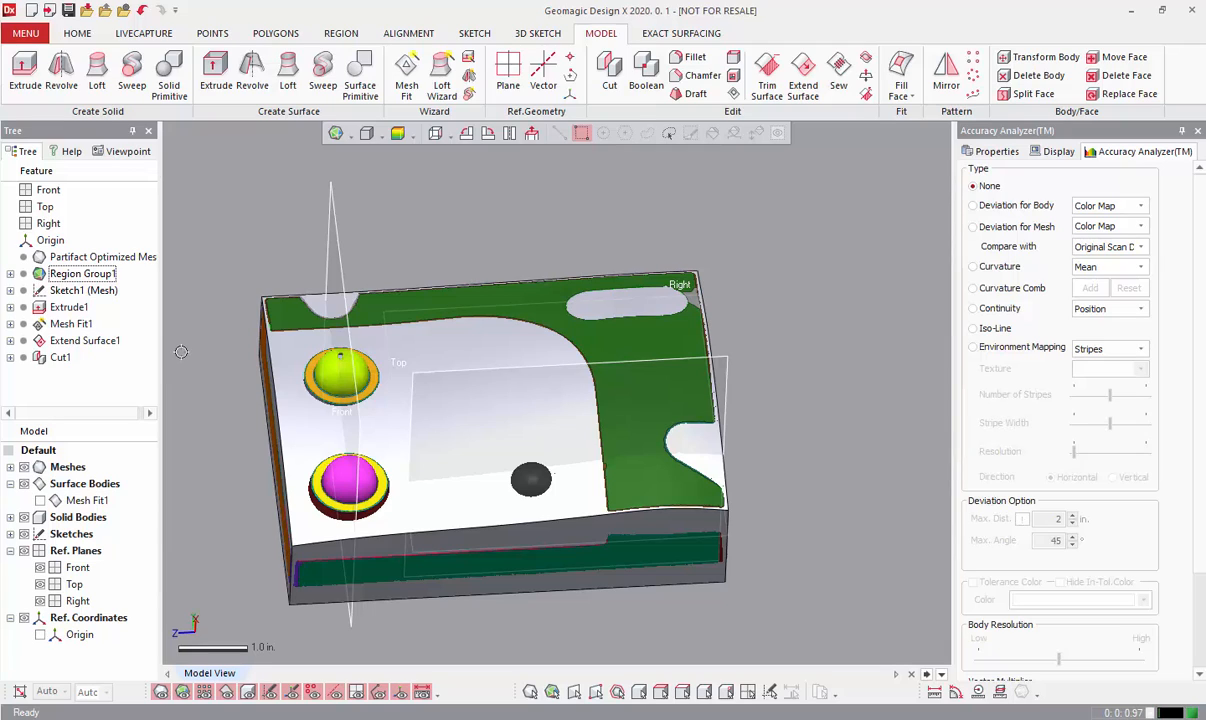
{"action": "left_click", "coordinate": [24, 517]}
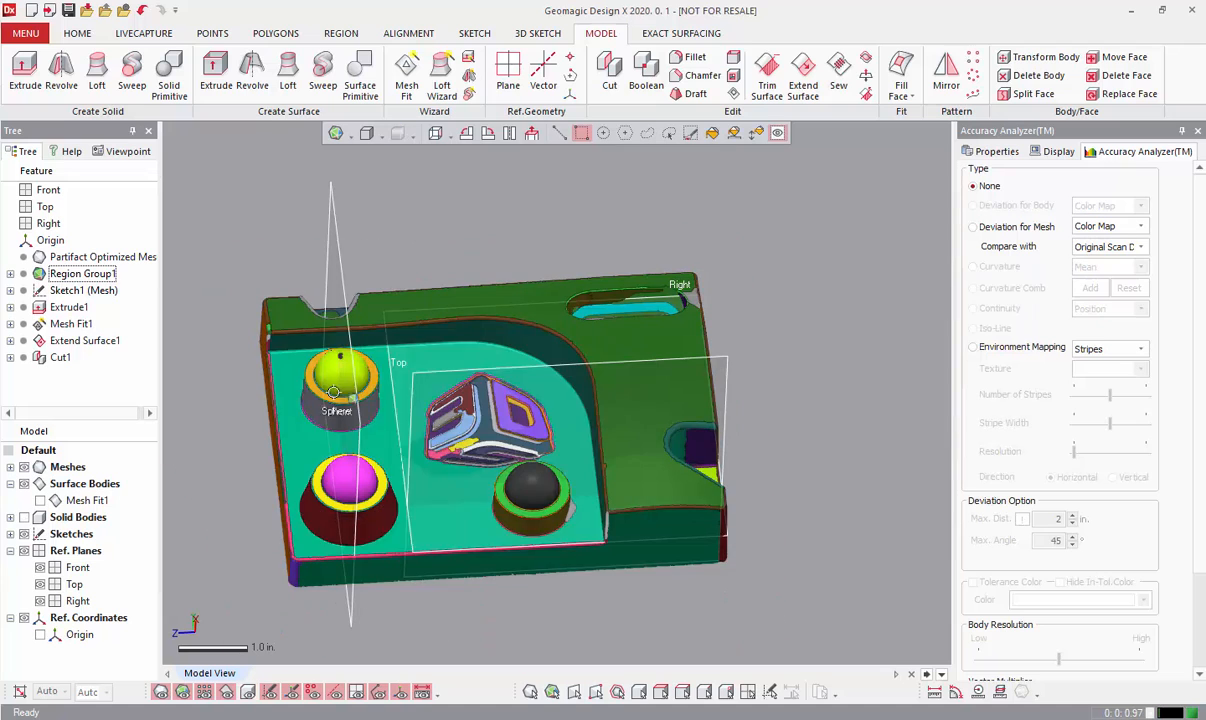
{"action": "left_click", "coordinate": [185, 691]}
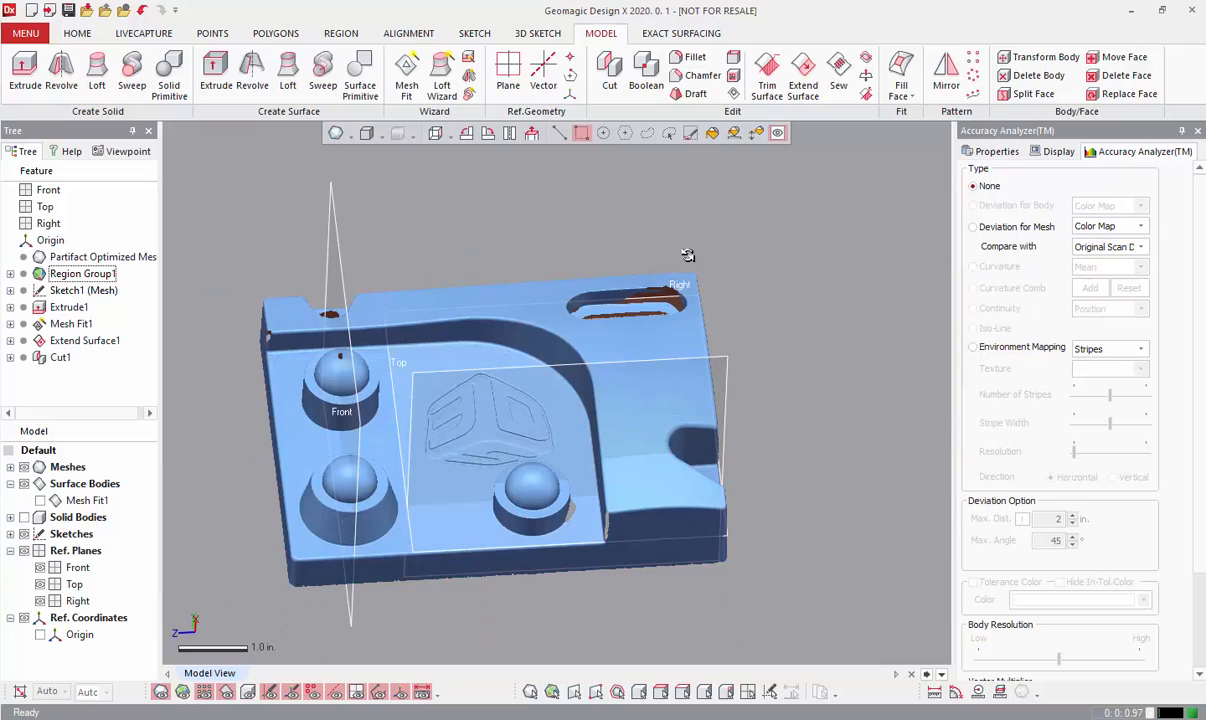
{"action": "right_click_drag", "start_coordinate": [688, 254], "coordinate": [589, 345]}
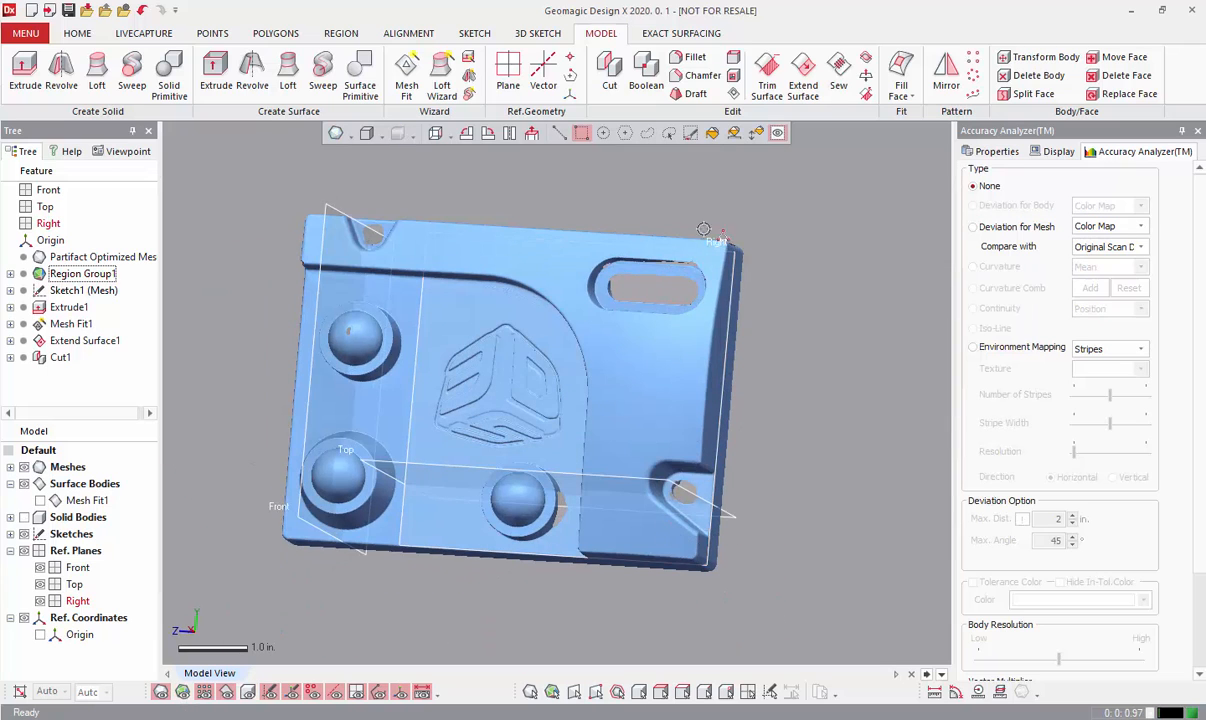
Start a planar mesh sketch on the Right plane with a section offset 0.135 in. through the elongated through-slot.
{"action": "scroll", "coordinate": [611, 345], "scroll_direction": "up", "scroll_amount": 10}
{"action": "right_click_drag", "start_coordinate": [627, 432], "coordinate": [518, 461]}
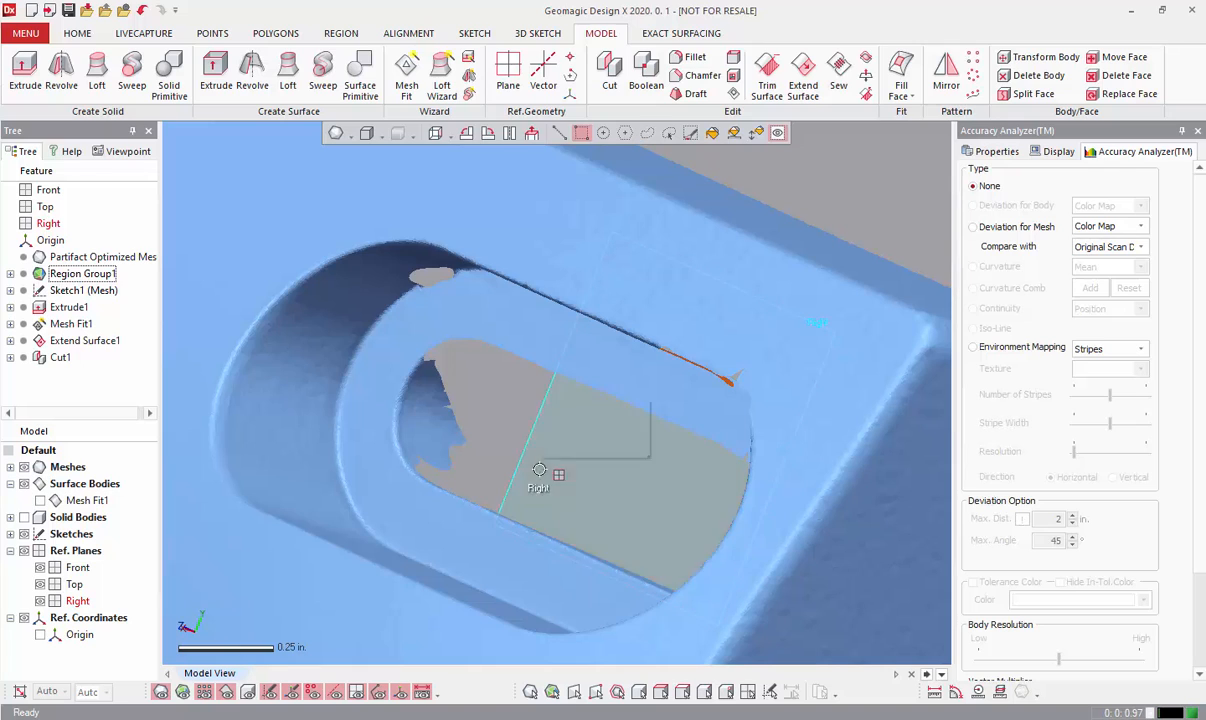
{"action": "right_click", "coordinate": [539, 469]}
{"action": "left_click", "coordinate": [560, 439]}
{"action": "mouse_move", "coordinate": [617, 474]}
{"action": "right_mouse_down"}
{"action": "mouse_move", "coordinate": [350, 649]}
{"action": "mouse_move", "coordinate": [584, 571]}
{"action": "mouse_move", "coordinate": [248, 568]}
{"action": "mouse_move", "coordinate": [549, 462]}
{"action": "mouse_move", "coordinate": [336, 471]}
{"action": "mouse_move", "coordinate": [411, 488]}
{"action": "mouse_move", "coordinate": [662, 482]}
{"action": "mouse_move", "coordinate": [756, 450]}
{"action": "mouse_move", "coordinate": [600, 410]}
{"action": "mouse_move", "coordinate": [474, 458]}
{"action": "mouse_move", "coordinate": [431, 428]}
{"action": "mouse_move", "coordinate": [420, 448]}
{"action": "mouse_move", "coordinate": [593, 456]}
{"action": "right_mouse_up"}
{"action": "left_click_drag", "start_coordinate": [598, 468], "coordinate": [564, 442]}
{"action": "right_click_drag", "start_coordinate": [499, 370], "coordinate": [685, 404]}
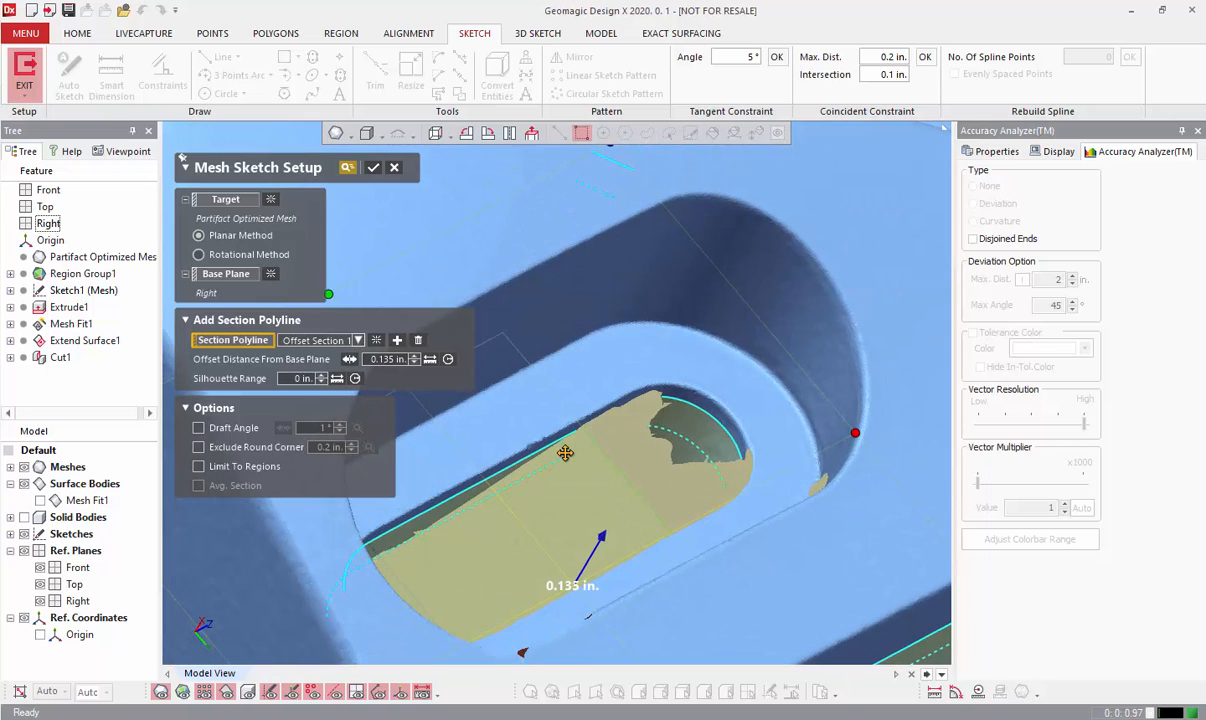
Add a second section polyline to the mesh sketch setup, offset 0.17 in. from the Right plane.
{"action": "right_click_drag", "start_coordinate": [565, 453], "coordinate": [602, 476]}
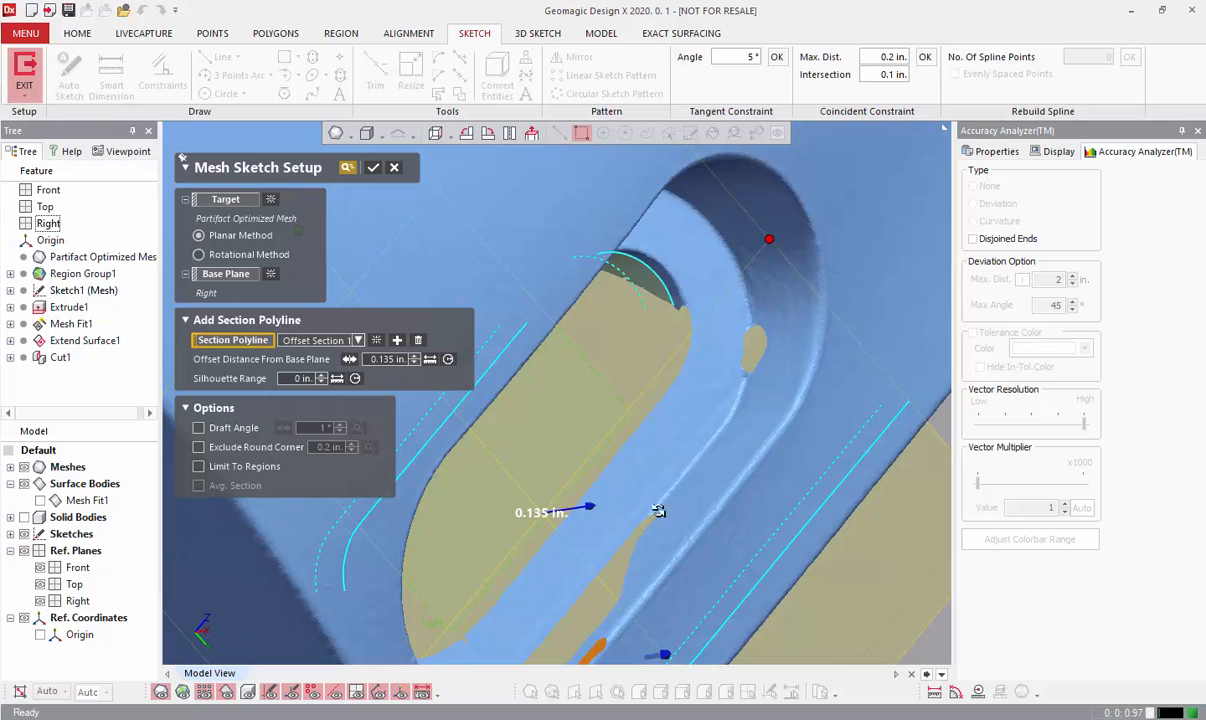
{"action": "right_click_drag", "start_coordinate": [658, 511], "coordinate": [661, 469]}
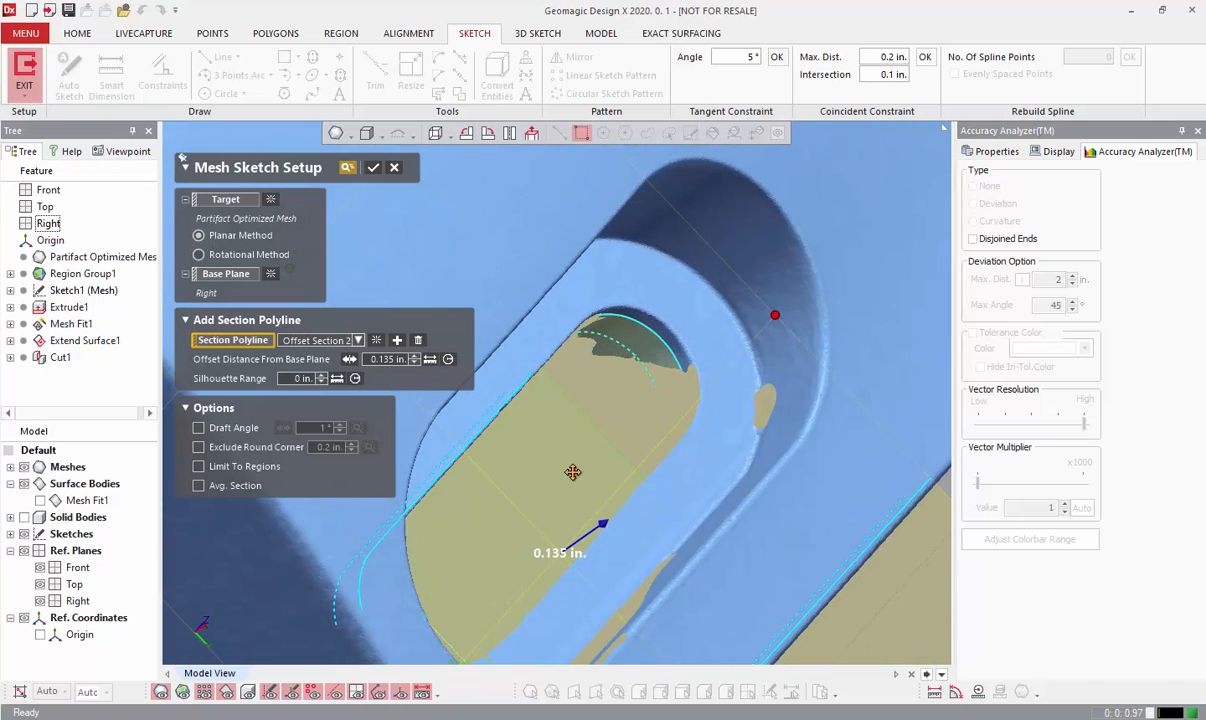
{"action": "right_click_drag", "start_coordinate": [572, 472], "coordinate": [572, 420]}
{"action": "left_click_drag", "start_coordinate": [600, 532], "coordinate": [614, 530]}
{"action": "right_click_drag", "start_coordinate": [733, 507], "coordinate": [318, 405]}
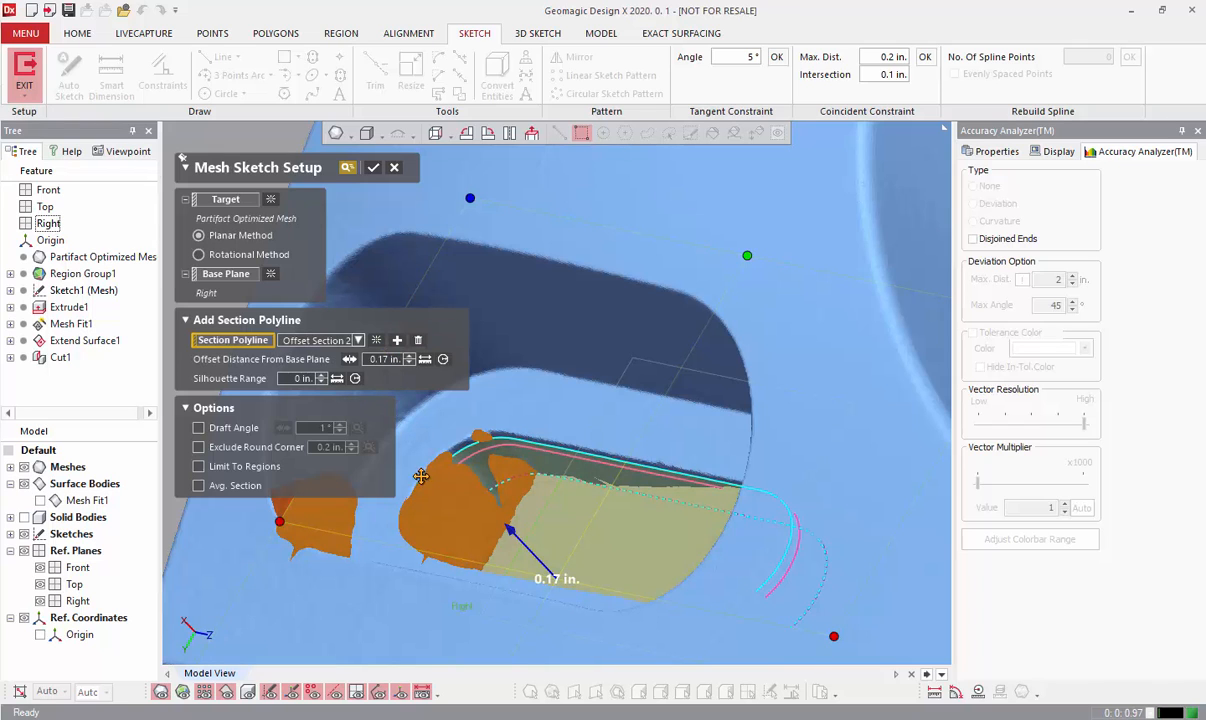
{"action": "right_click_drag", "start_coordinate": [599, 518], "coordinate": [597, 537]}
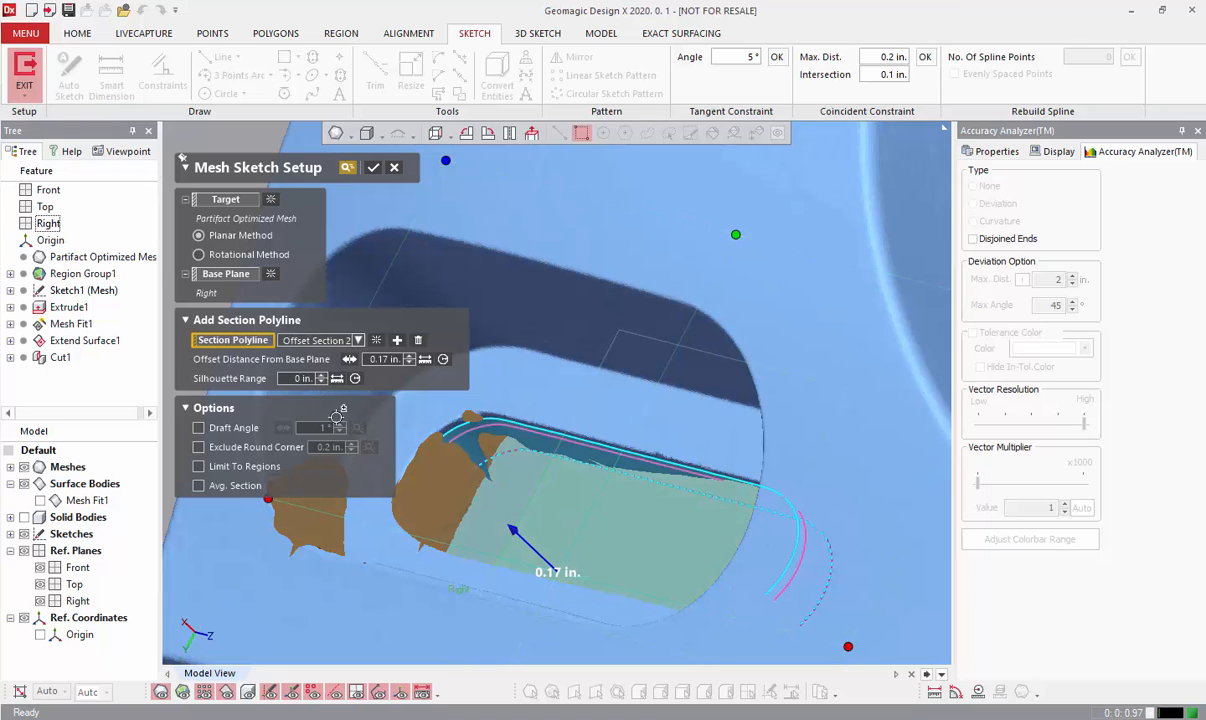
Shrink the boundary of Offset Section 2 on all sides so it closely encloses the elongated slot pocket.
{"action": "scroll", "coordinate": [623, 530], "scroll_direction": "down", "scroll_amount": 10}
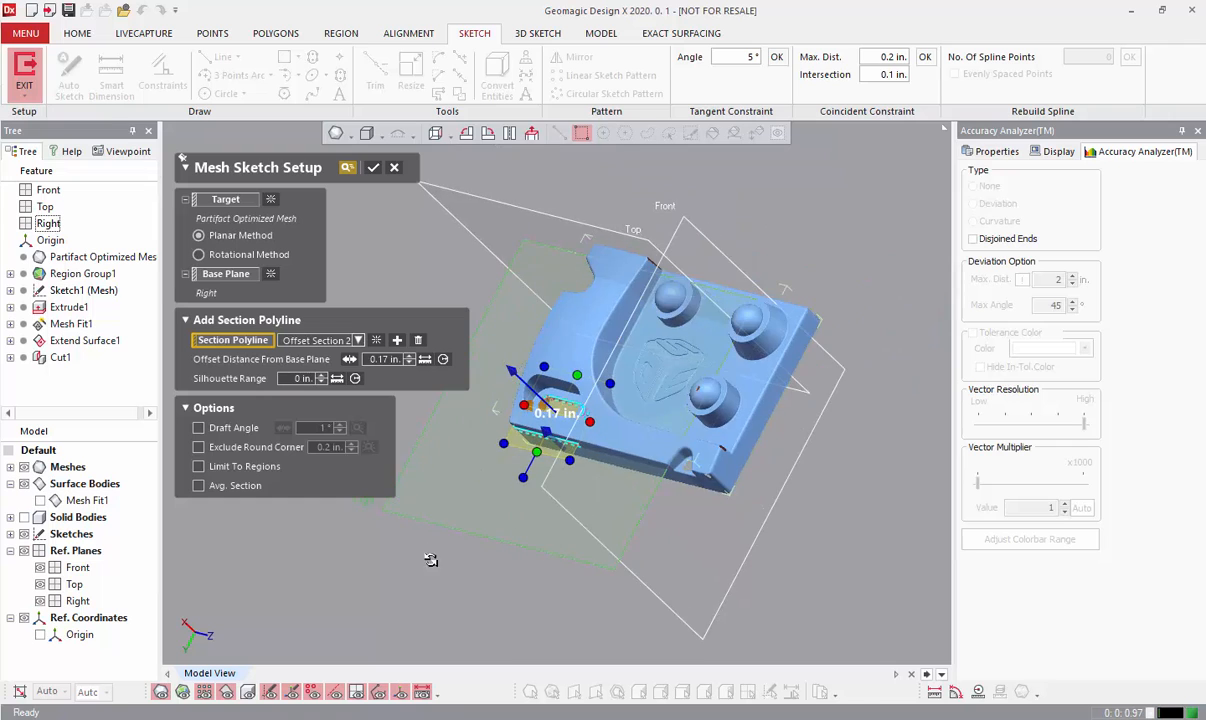
{"action": "right_click_drag", "start_coordinate": [431, 560], "coordinate": [576, 476]}
{"action": "scroll", "coordinate": [549, 450], "scroll_direction": "up", "scroll_amount": 8}
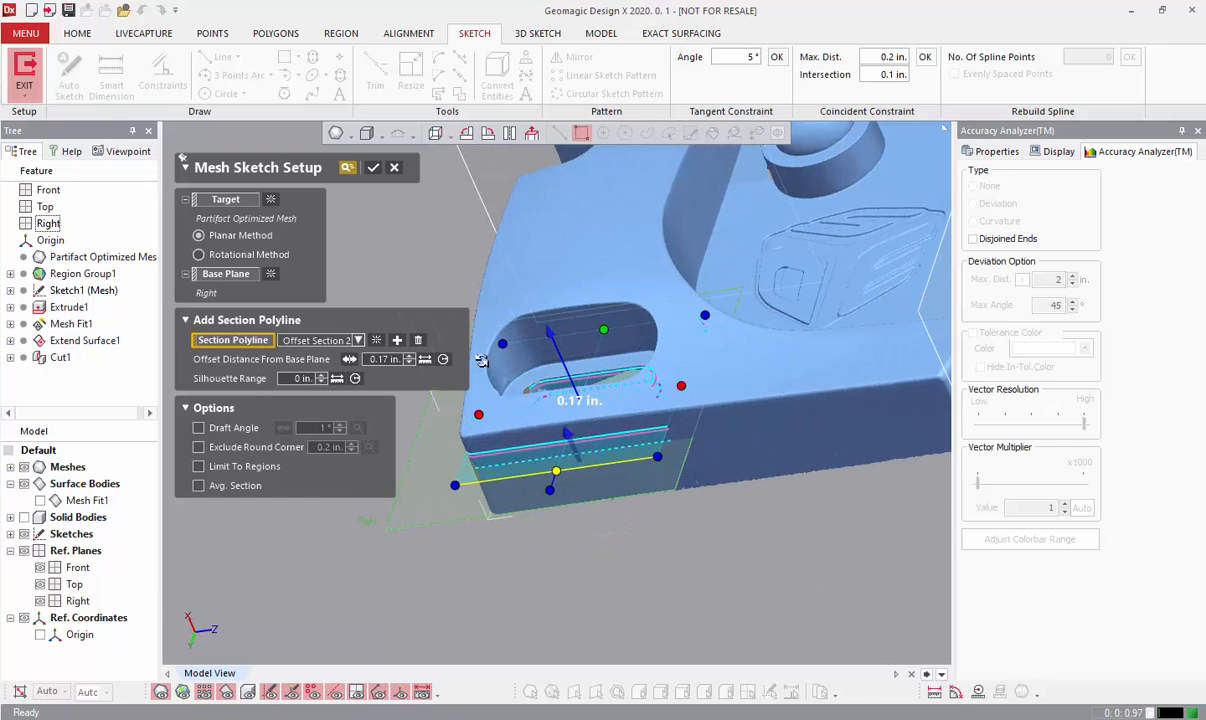
{"action": "right_click_drag", "start_coordinate": [638, 462], "coordinate": [572, 489]}
{"action": "left_click_drag", "start_coordinate": [539, 485], "coordinate": [574, 428]}
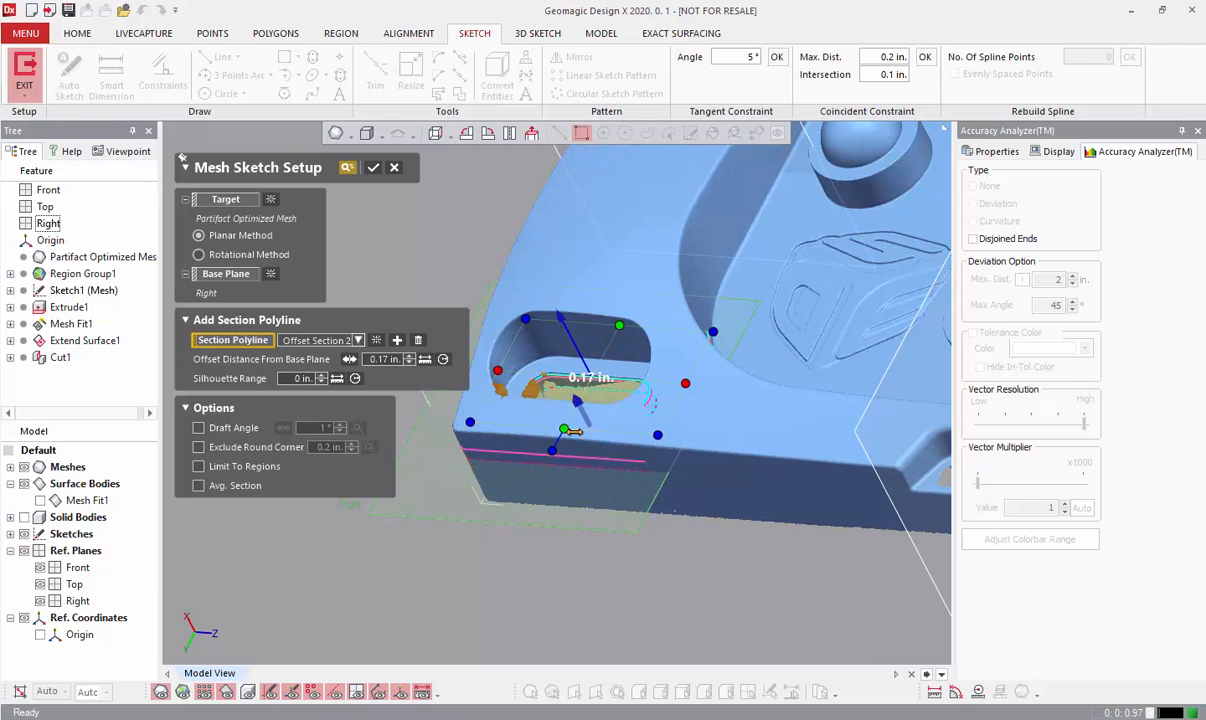
{"action": "right_click_drag", "start_coordinate": [582, 432], "coordinate": [697, 530]}
{"action": "left_click_drag", "start_coordinate": [598, 311], "coordinate": [600, 341]}
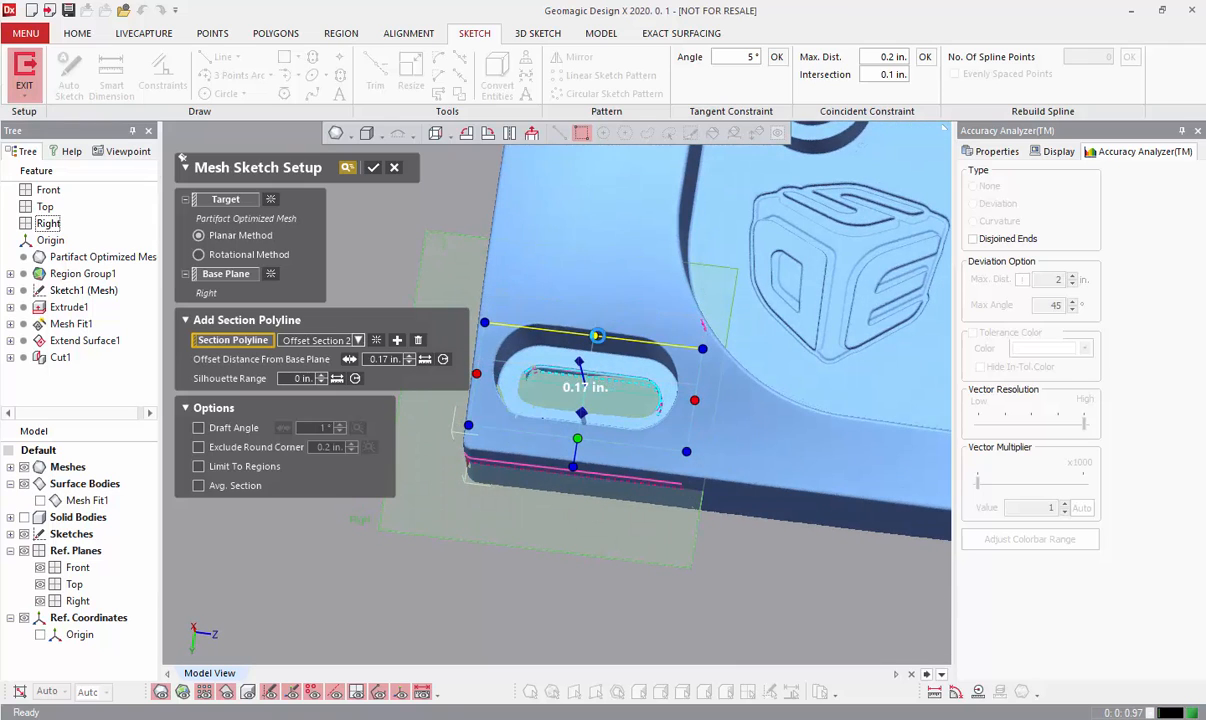
{"action": "left_click_drag", "start_coordinate": [478, 375], "coordinate": [493, 377]}
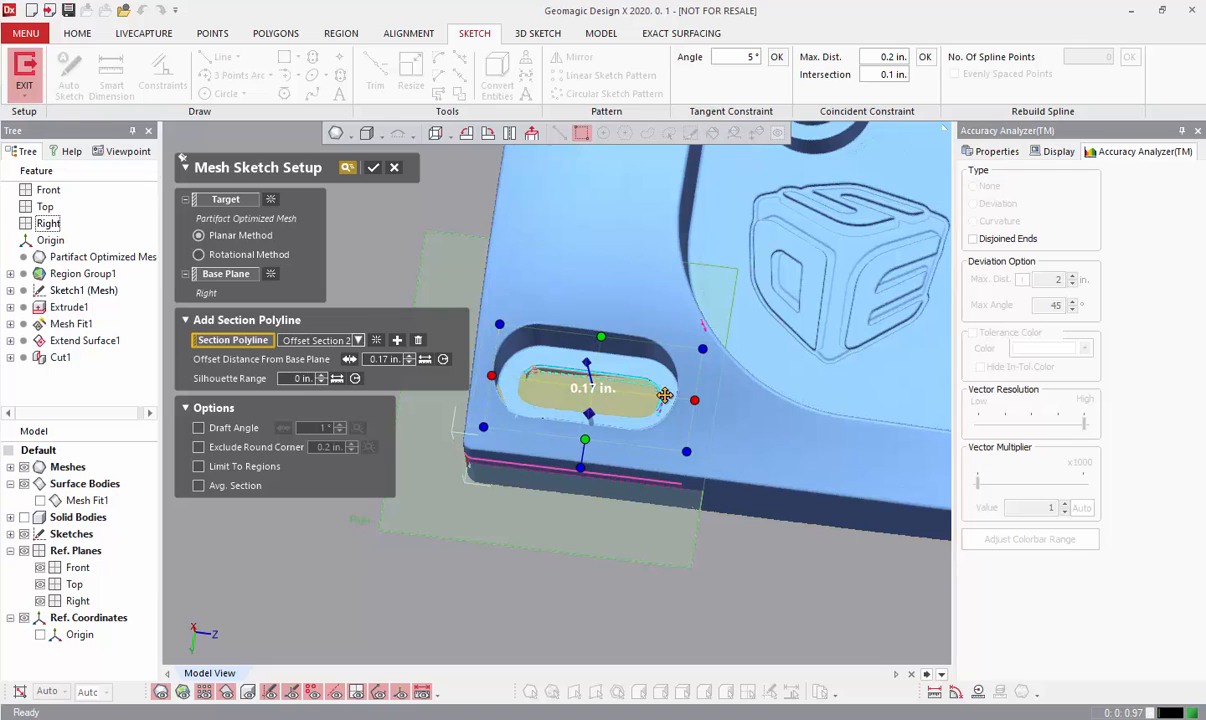
{"action": "left_click_drag", "start_coordinate": [741, 313], "coordinate": [686, 359]}
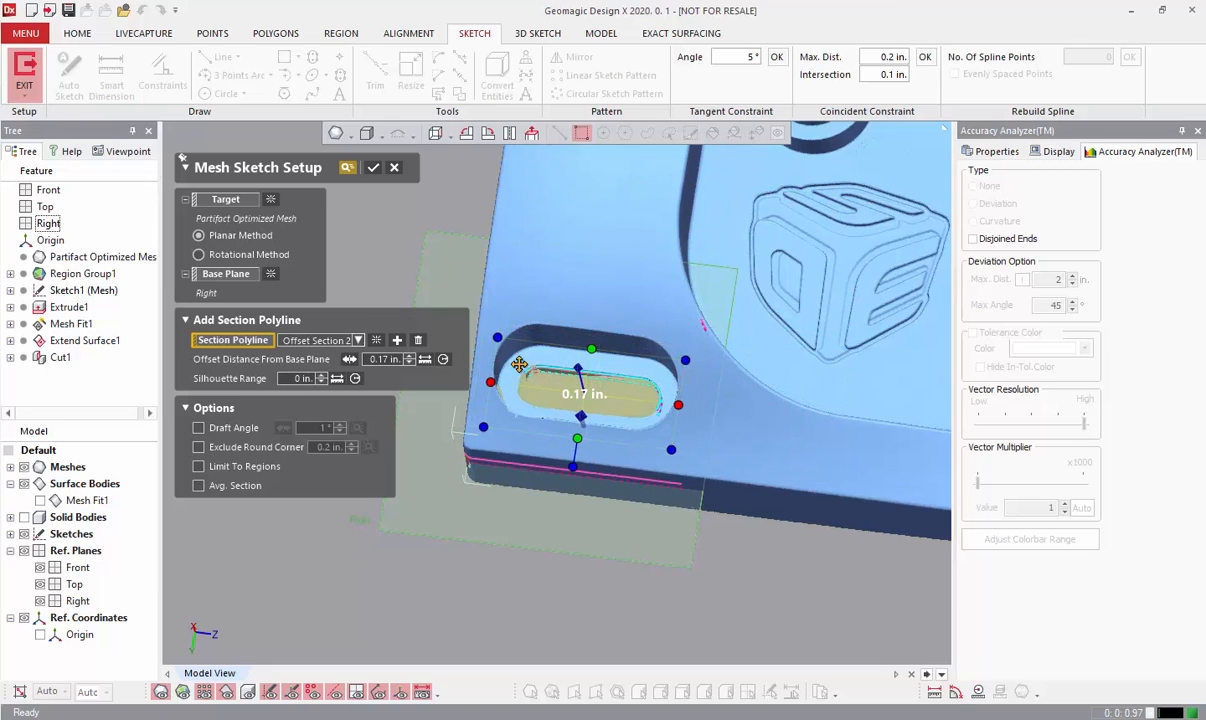
{"action": "right_click_drag", "start_coordinate": [520, 364], "coordinate": [638, 410]}
{"action": "scroll", "coordinate": [577, 366], "scroll_direction": "up", "scroll_amount": 3}
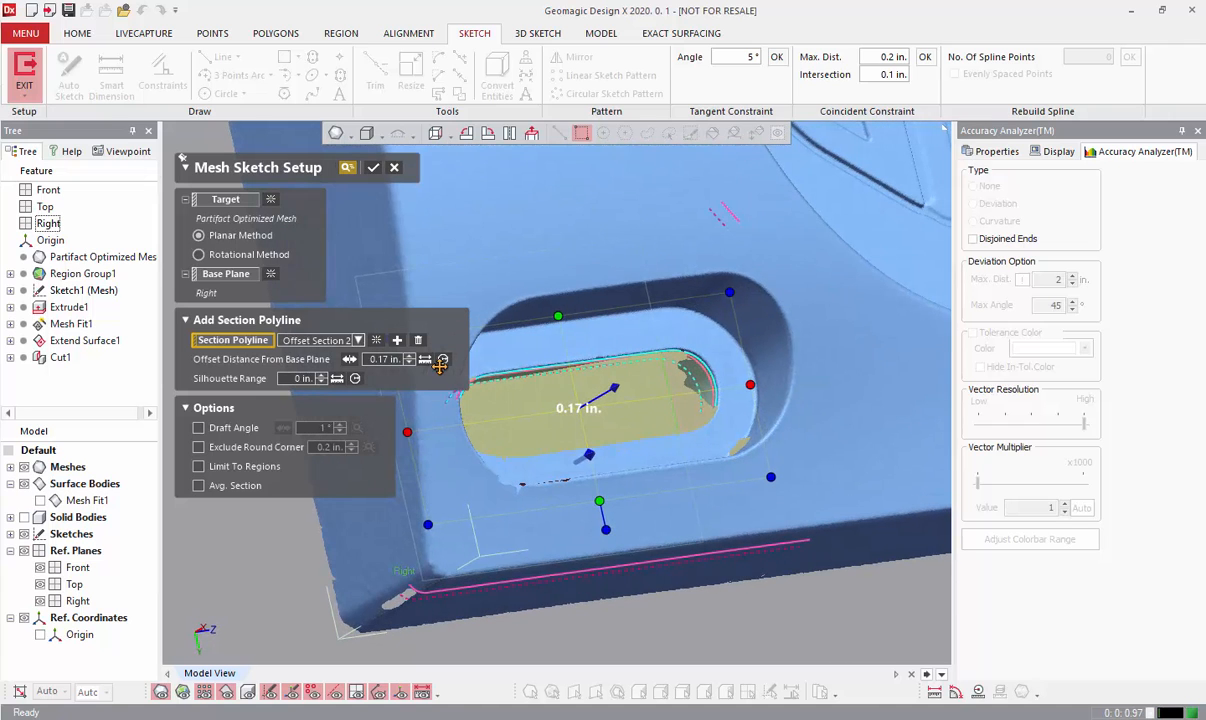
Make Offset Section 1 the active section and set its offset from the base plane to 0.1 in.
{"action": "left_click", "coordinate": [357, 341]}
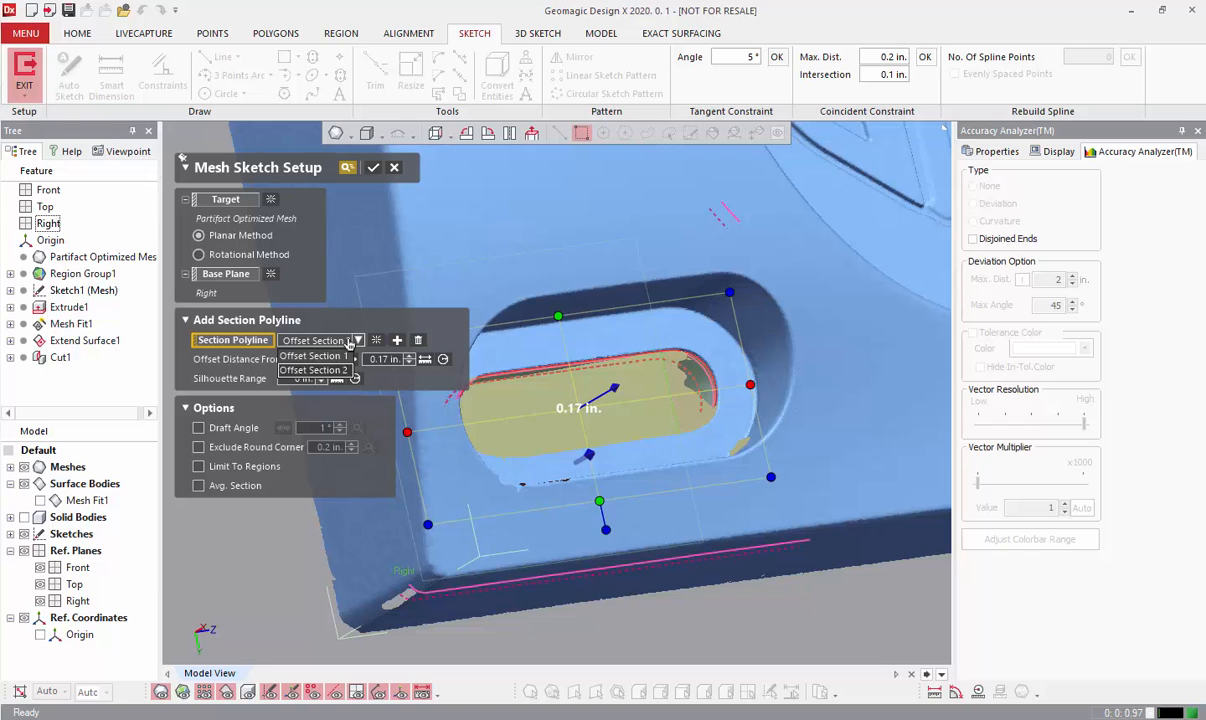
{"action": "left_click", "coordinate": [313, 370]}
{"action": "left_click", "coordinate": [313, 356]}
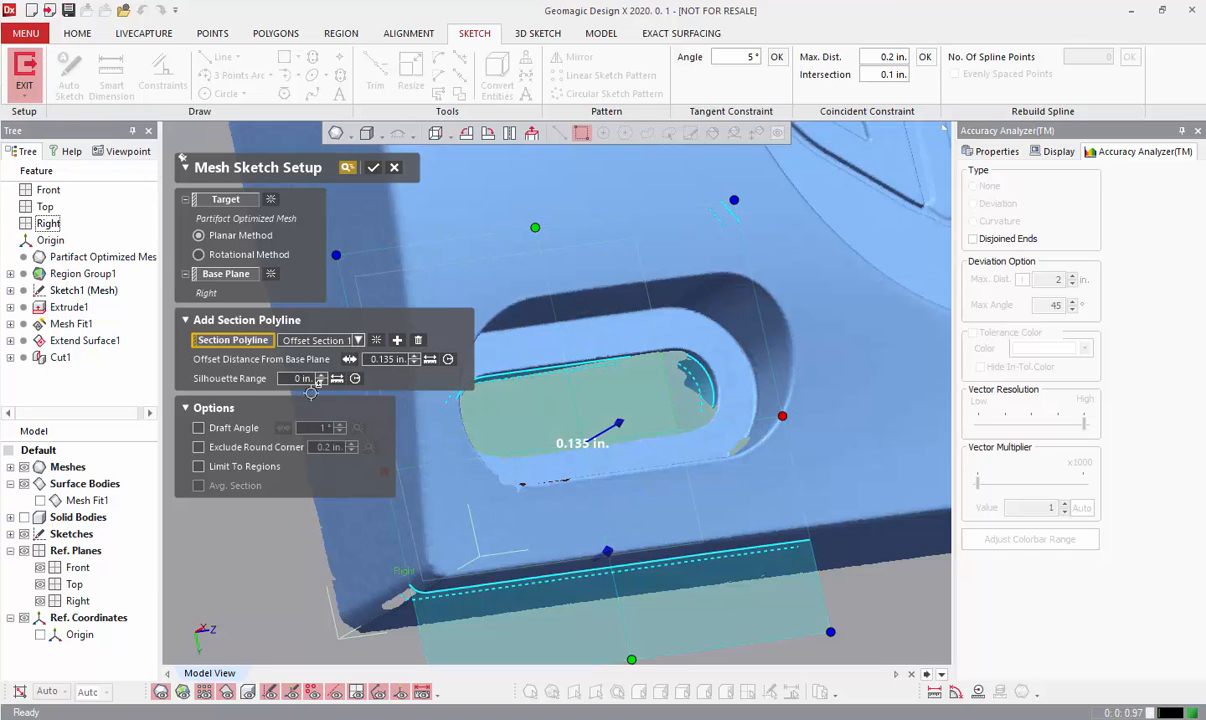
{"action": "right_click_drag", "start_coordinate": [451, 545], "coordinate": [633, 395]}
{"action": "mouse_move", "coordinate": [633, 395]}
{"action": "left_mouse_down"}
{"action": "mouse_move", "coordinate": [606, 409]}
{"action": "mouse_move", "coordinate": [628, 397]}
{"action": "left_mouse_up"}
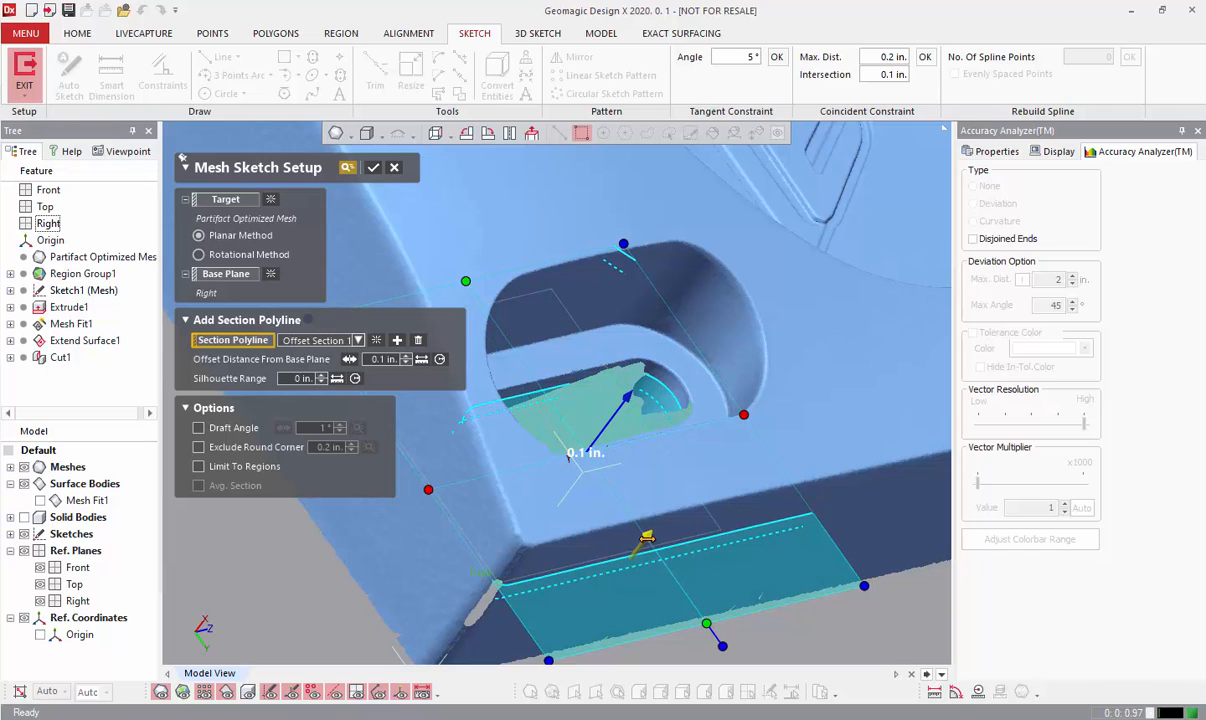
Pull the boundary of Offset Section 1 in from the part's outer edge and set its silhouette range to 0.44 in.
{"action": "left_click_drag", "start_coordinate": [708, 622], "coordinate": [631, 518]}
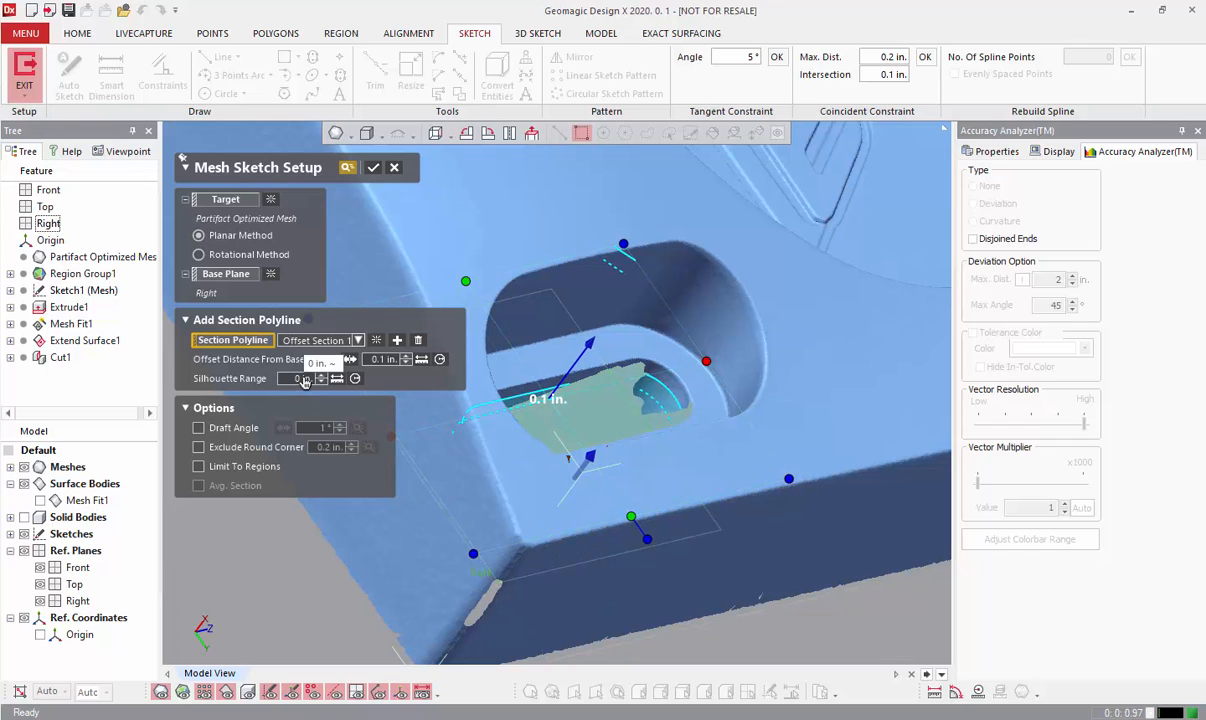
{"action": "right_click_drag", "start_coordinate": [514, 465], "coordinate": [554, 512]}
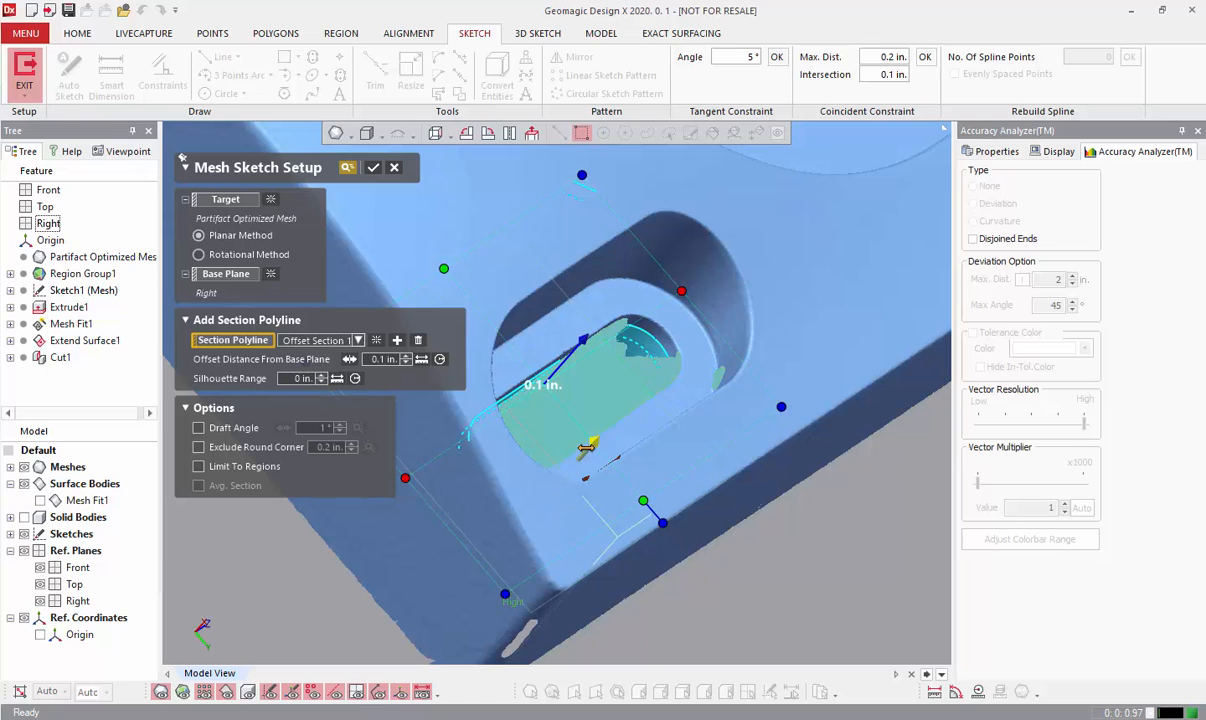
{"action": "left_click_drag", "start_coordinate": [594, 443], "coordinate": [640, 401]}
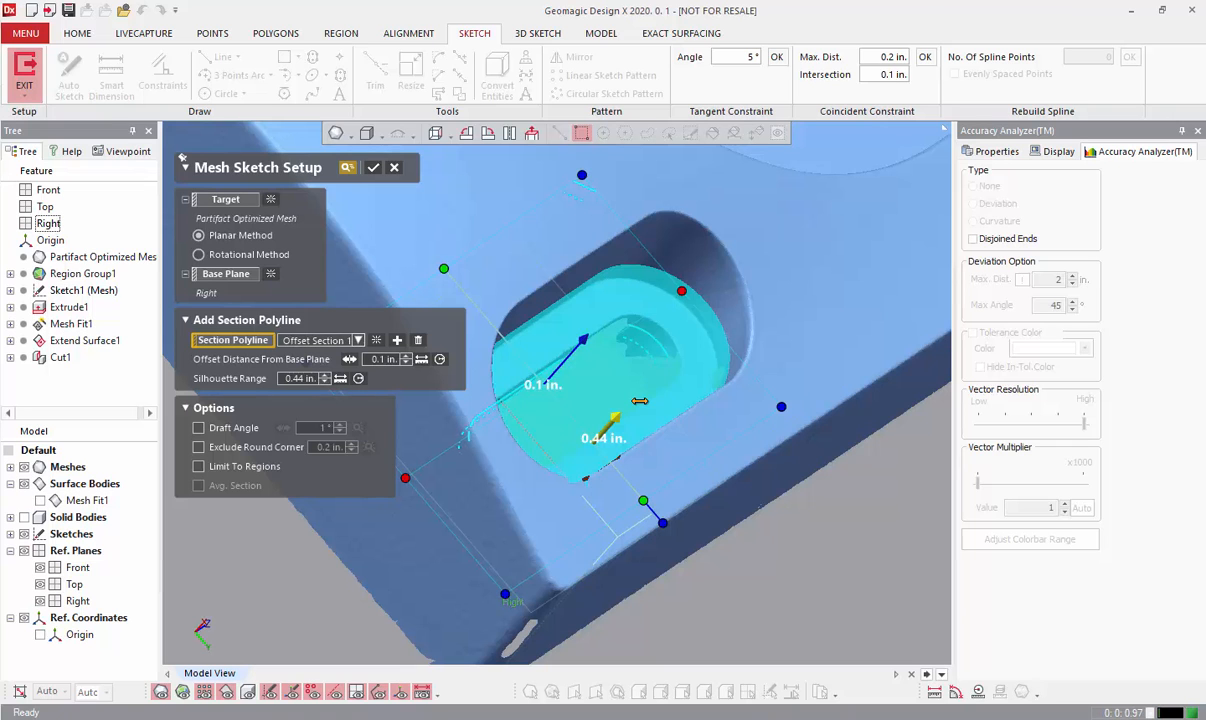
Tighten the four sides of Offset Section 1's boundary around the inner slot, leaving the side near the part edge just outside the pocket.
{"action": "right_click_drag", "start_coordinate": [711, 379], "coordinate": [728, 549]}
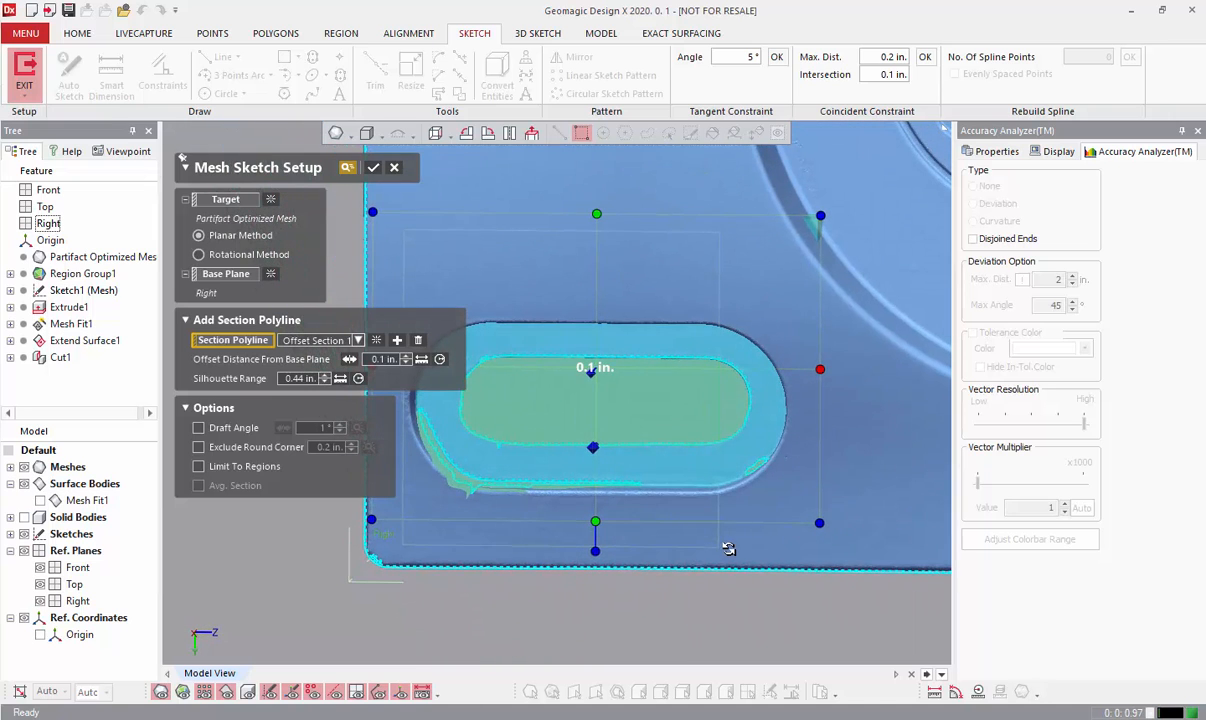
{"action": "right_click_drag", "start_coordinate": [576, 558], "coordinate": [573, 555]}
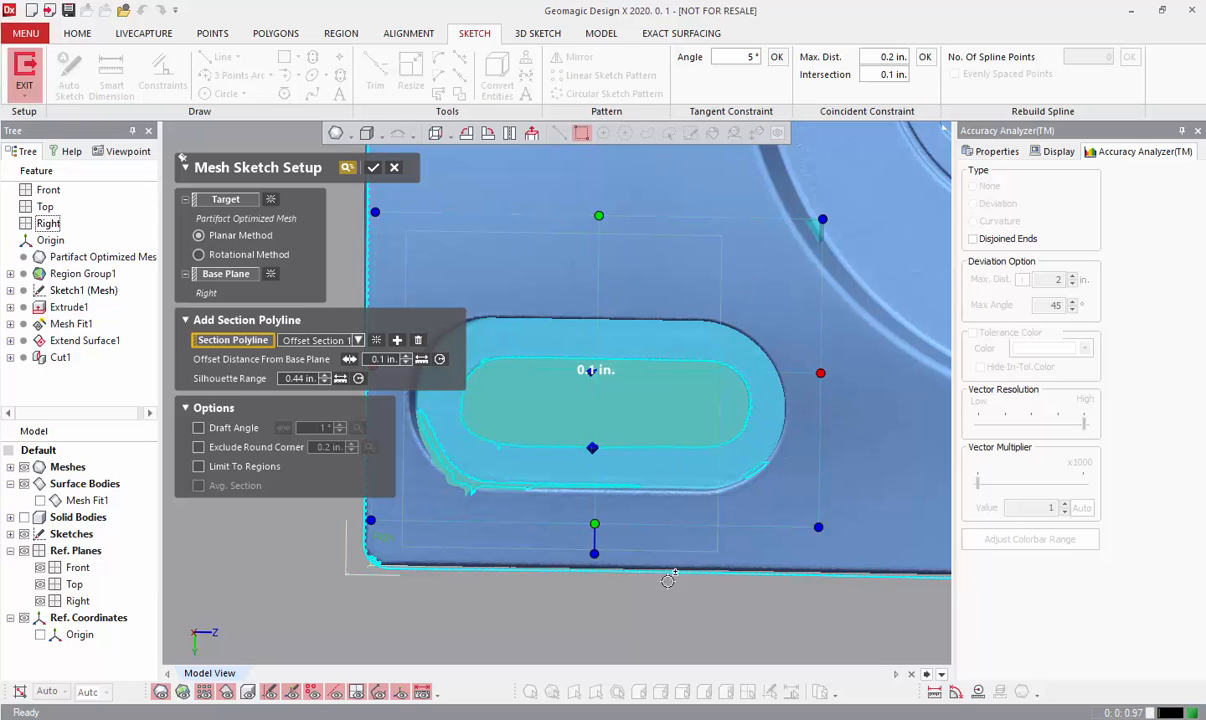
{"action": "left_click_drag", "start_coordinate": [596, 523], "coordinate": [607, 455]}
{"action": "left_click_drag", "start_coordinate": [595, 217], "coordinate": [597, 331]}
{"action": "left_click_drag", "start_coordinate": [822, 400], "coordinate": [760, 399]}
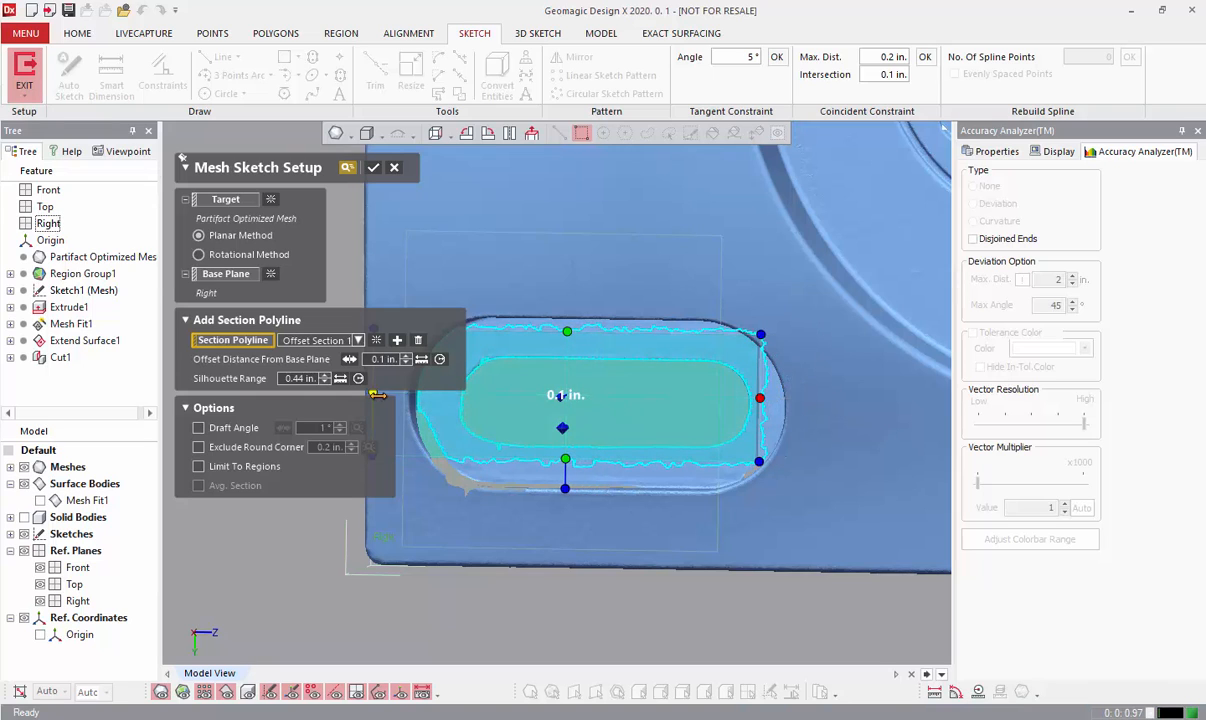
{"action": "left_click_drag", "start_coordinate": [372, 393], "coordinate": [452, 397]}
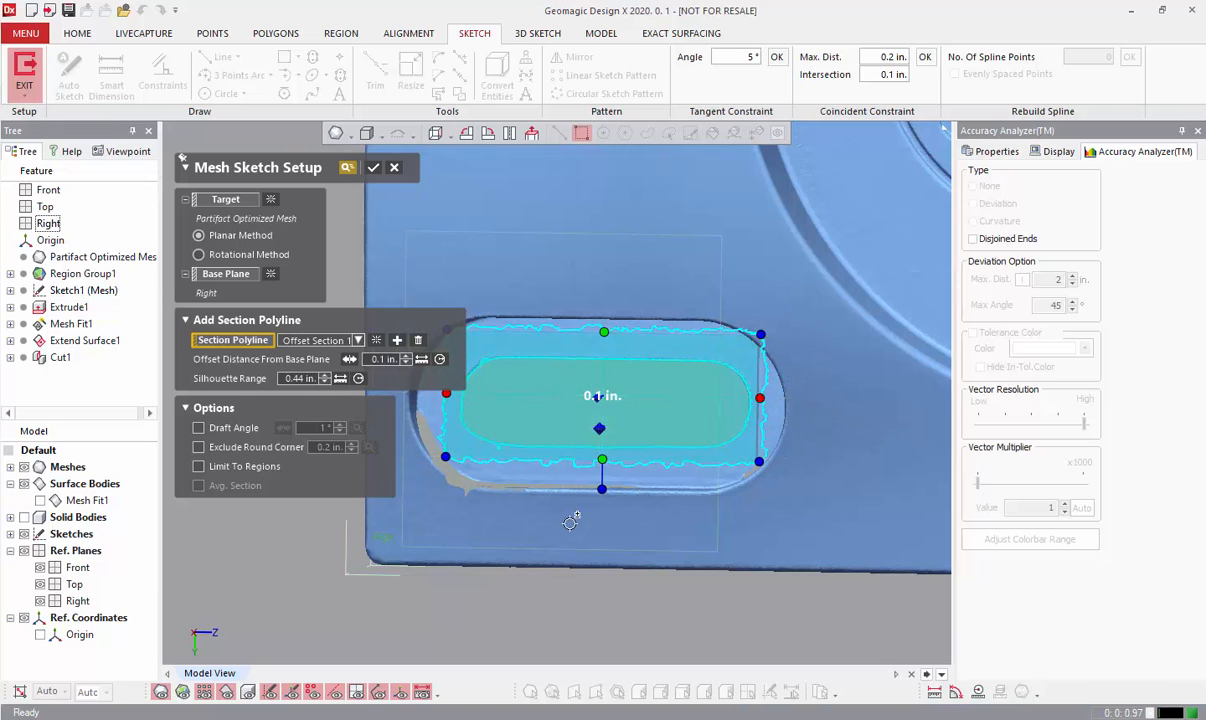
{"action": "left_click_drag", "start_coordinate": [602, 461], "coordinate": [604, 497]}
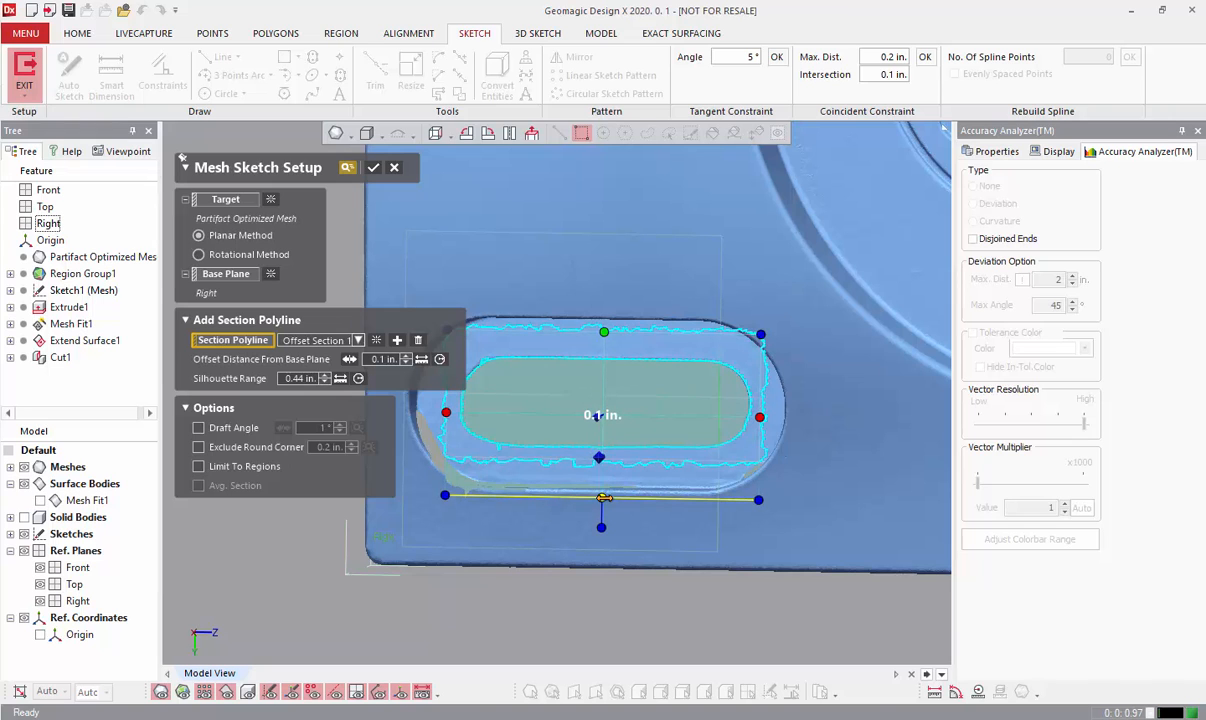
{"action": "right_click_drag", "start_coordinate": [668, 388], "coordinate": [698, 368]}
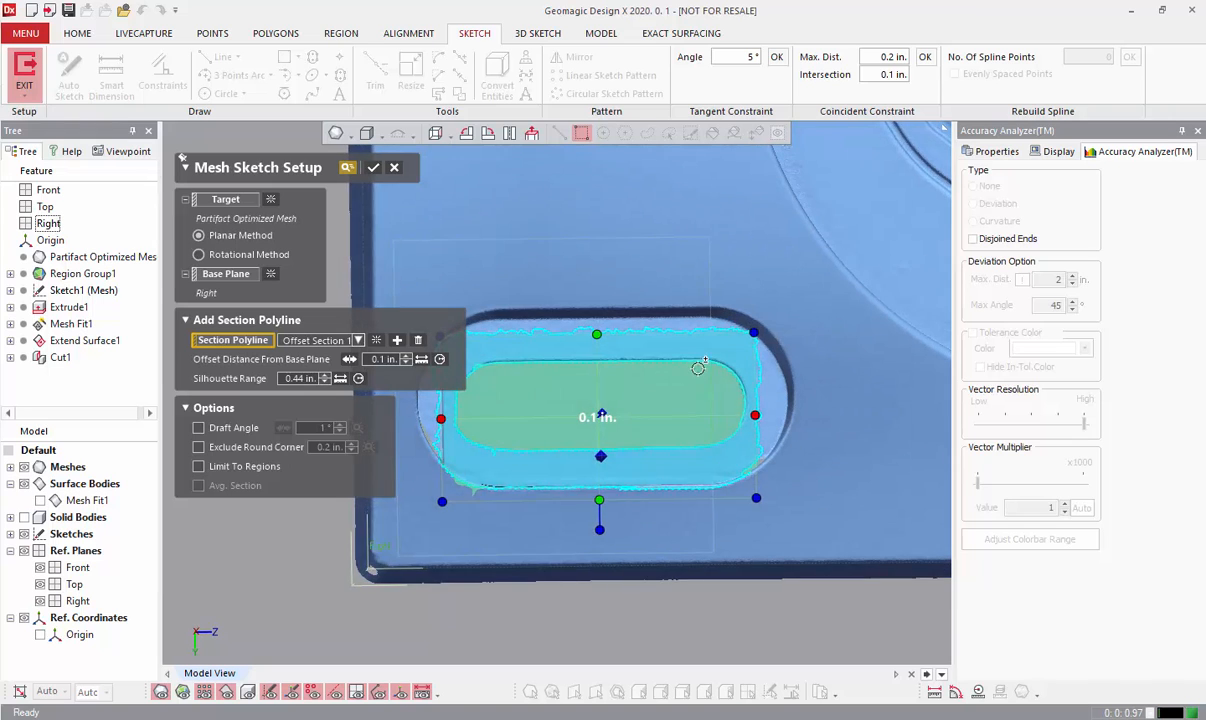
{"action": "right_click_drag", "start_coordinate": [577, 398], "coordinate": [689, 390]}
Hide the meshes, check the section polylines, and accept the mesh sketch setup.
{"action": "left_click", "coordinate": [24, 466]}
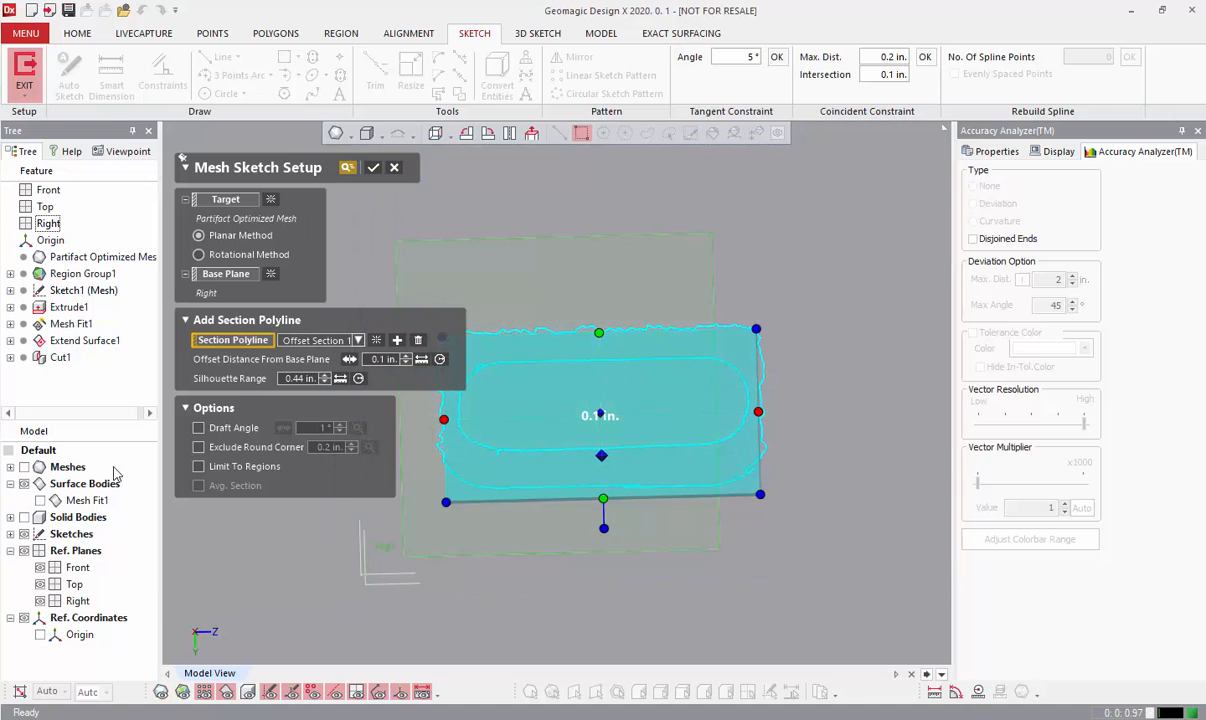
{"action": "right_click_drag", "start_coordinate": [619, 466], "coordinate": [446, 466]}
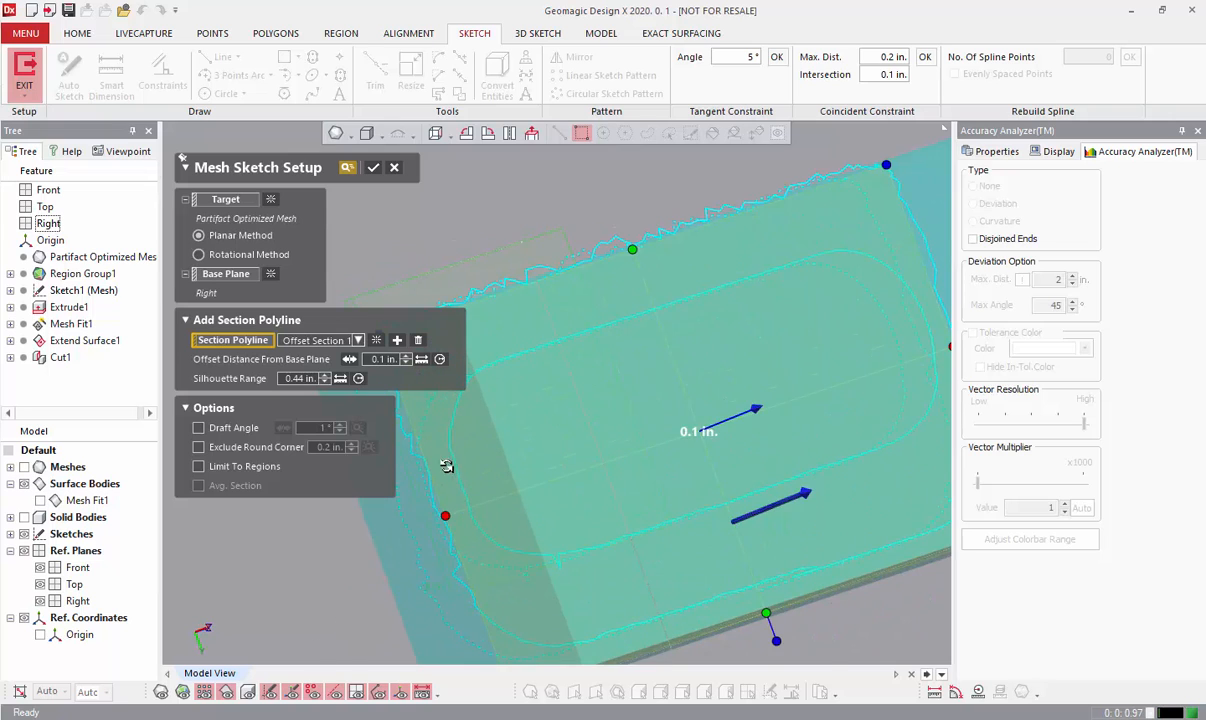
{"action": "scroll", "coordinate": [446, 466], "scroll_direction": "up", "scroll_amount": 3}
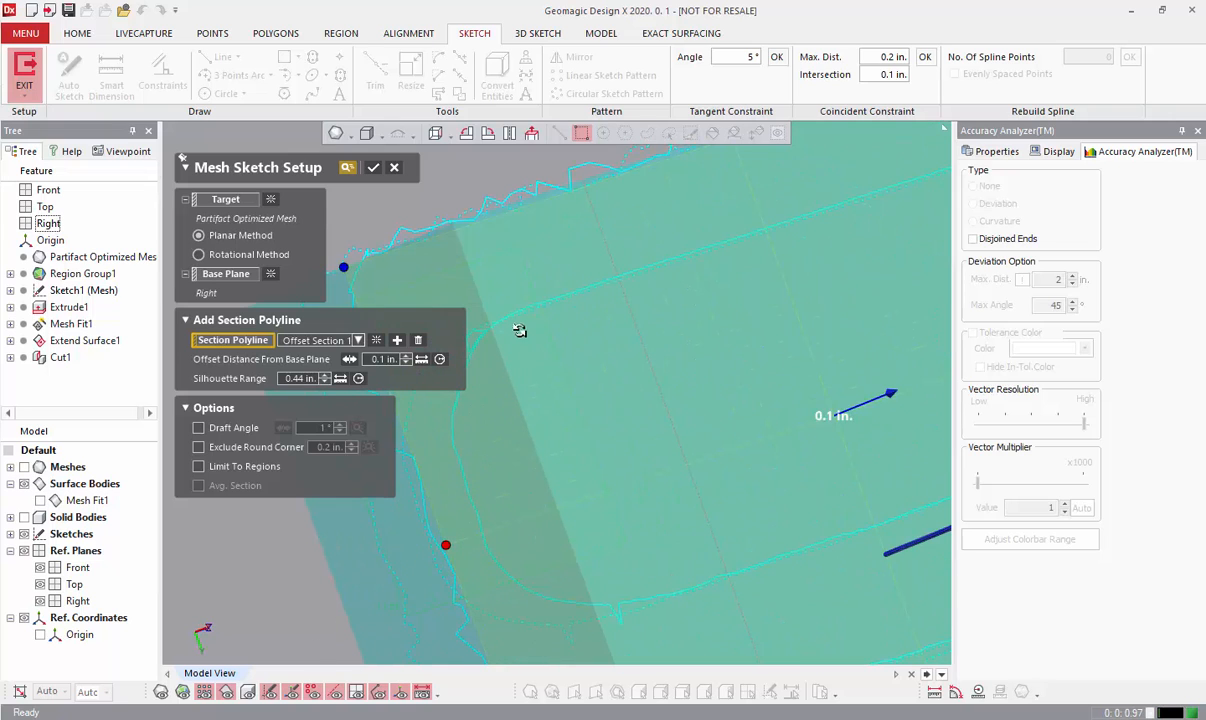
{"action": "left_click", "coordinate": [373, 170]}
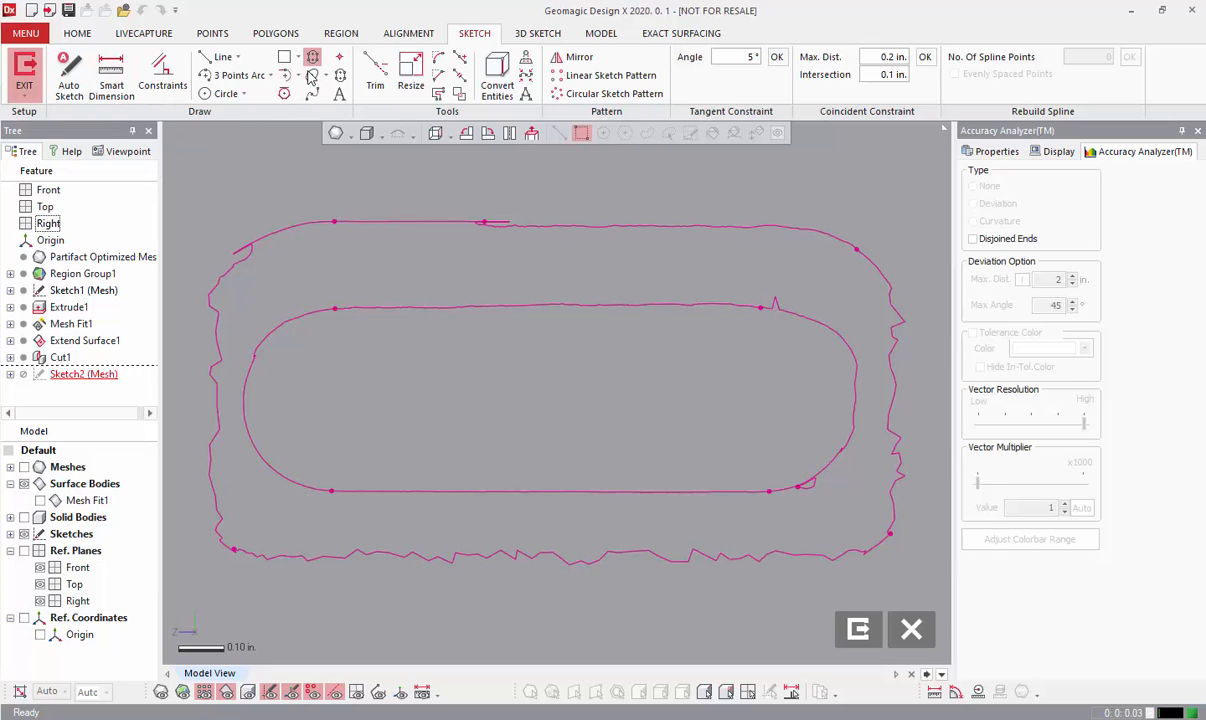
Fit a sketch slot to the inner section polyline using its straight upper edge and rounded end.
{"action": "left_click", "coordinate": [313, 57]}
{"action": "left_click", "coordinate": [308, 311]}
{"action": "left_click", "coordinate": [844, 339]}
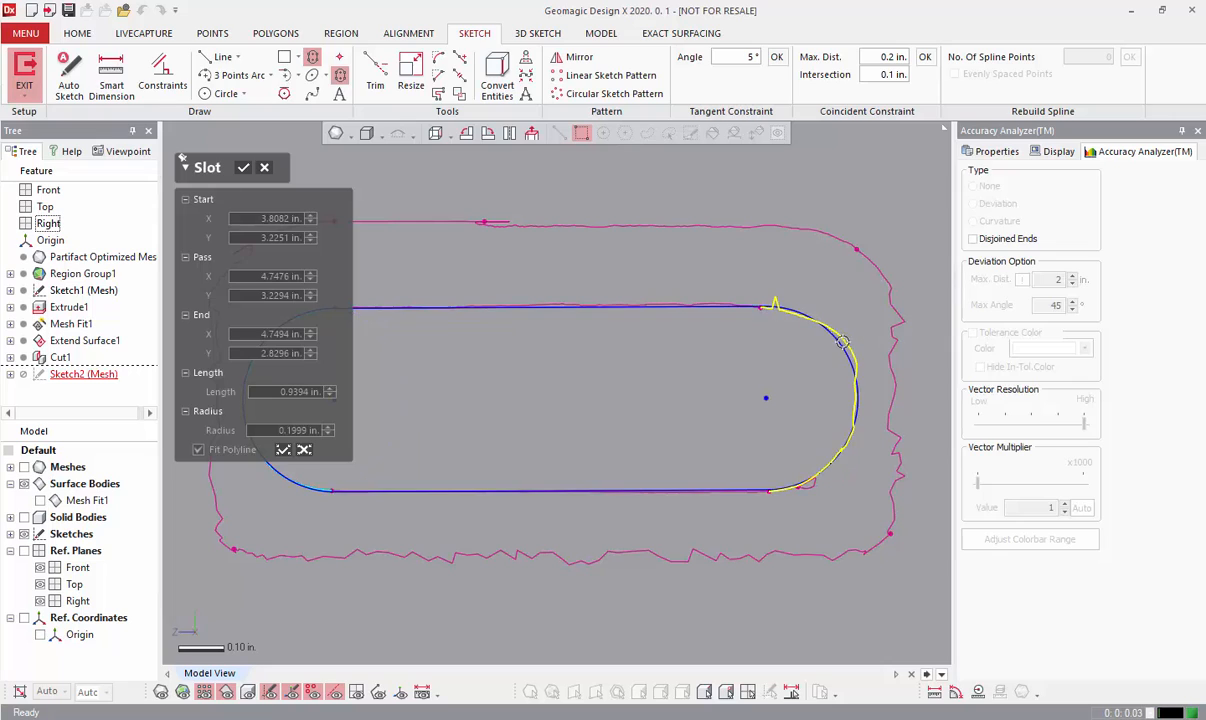
{"action": "left_click", "coordinate": [242, 170]}
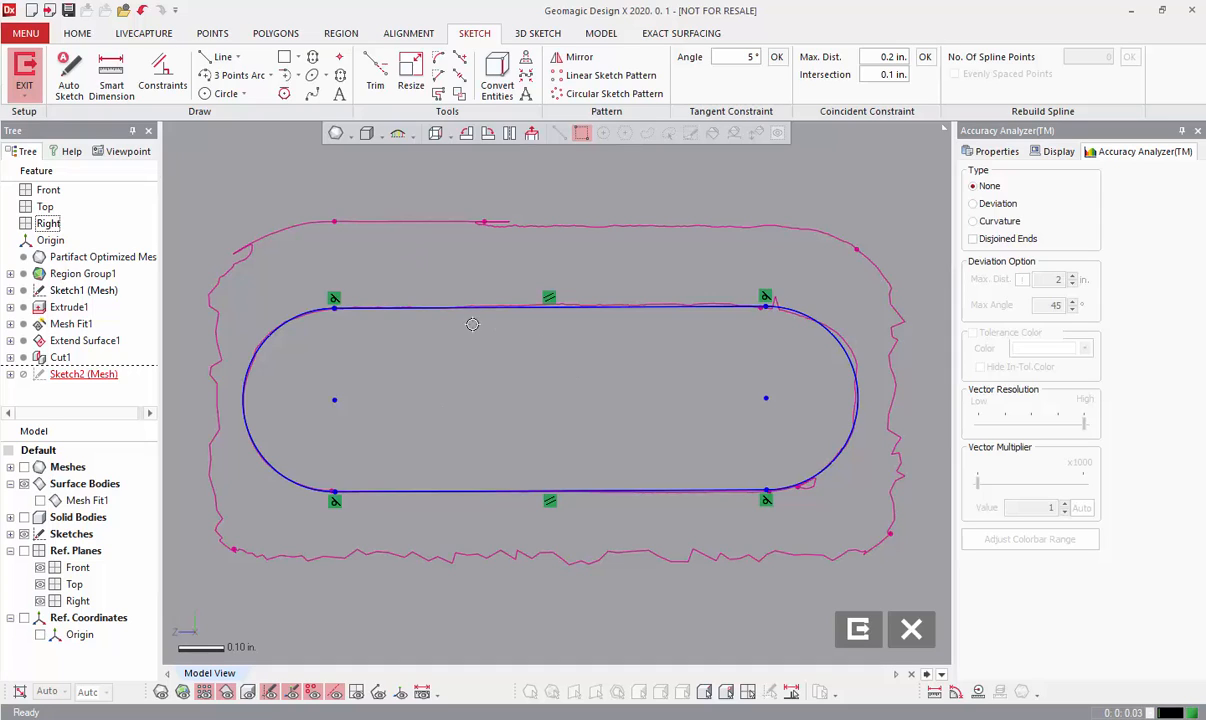
Finish the slot sketch and extrude its profile 2 in. as a cut through the solid body.
{"action": "left_click", "coordinate": [856, 627]}
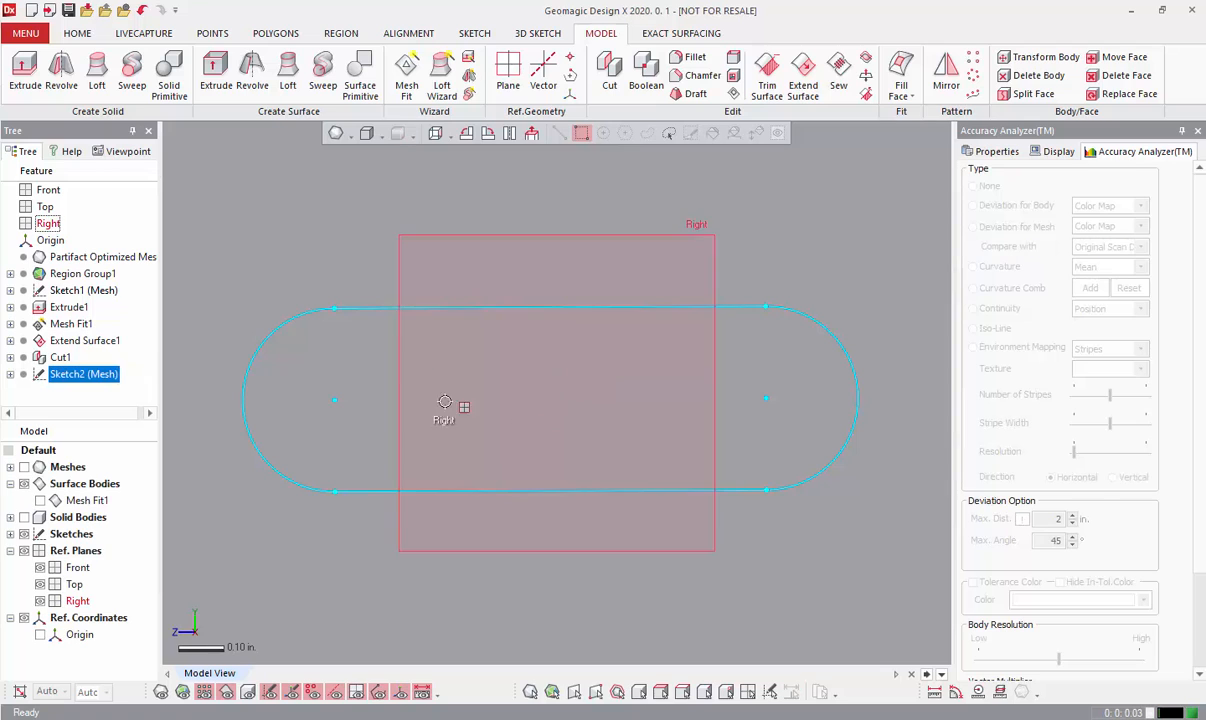
{"action": "right_click", "coordinate": [314, 264]}
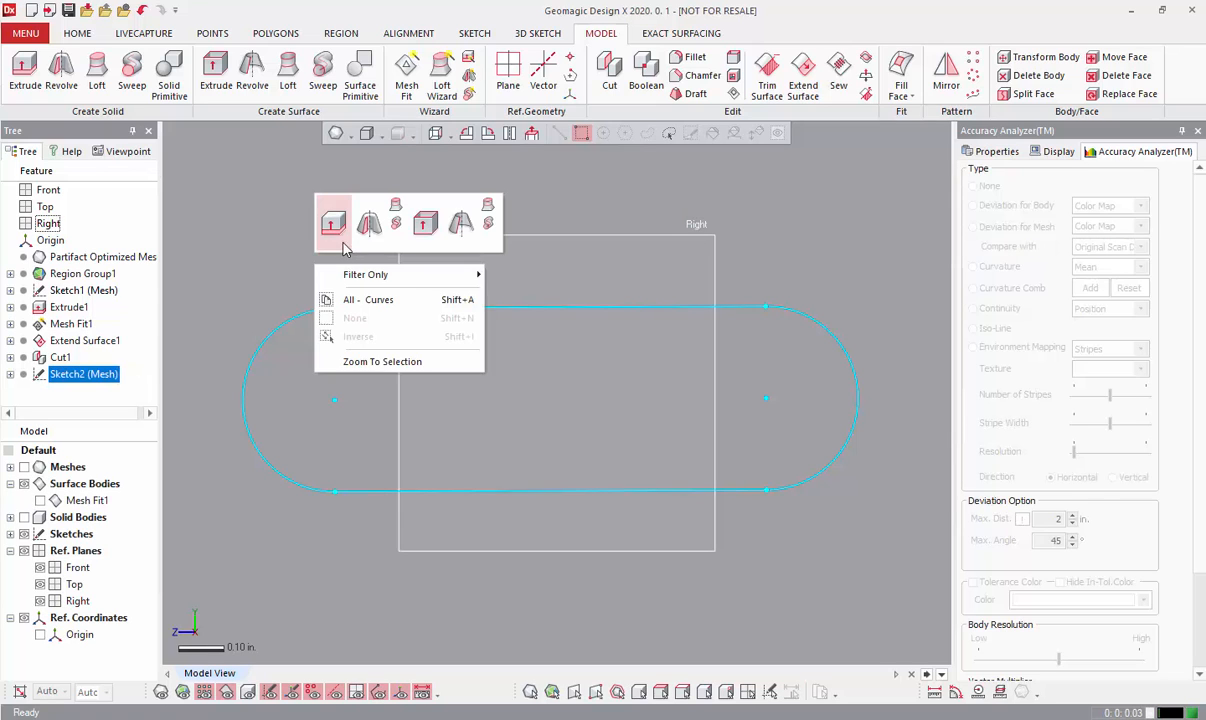
{"action": "left_click", "coordinate": [331, 232]}
{"action": "right_click_drag", "start_coordinate": [548, 469], "coordinate": [480, 530]}
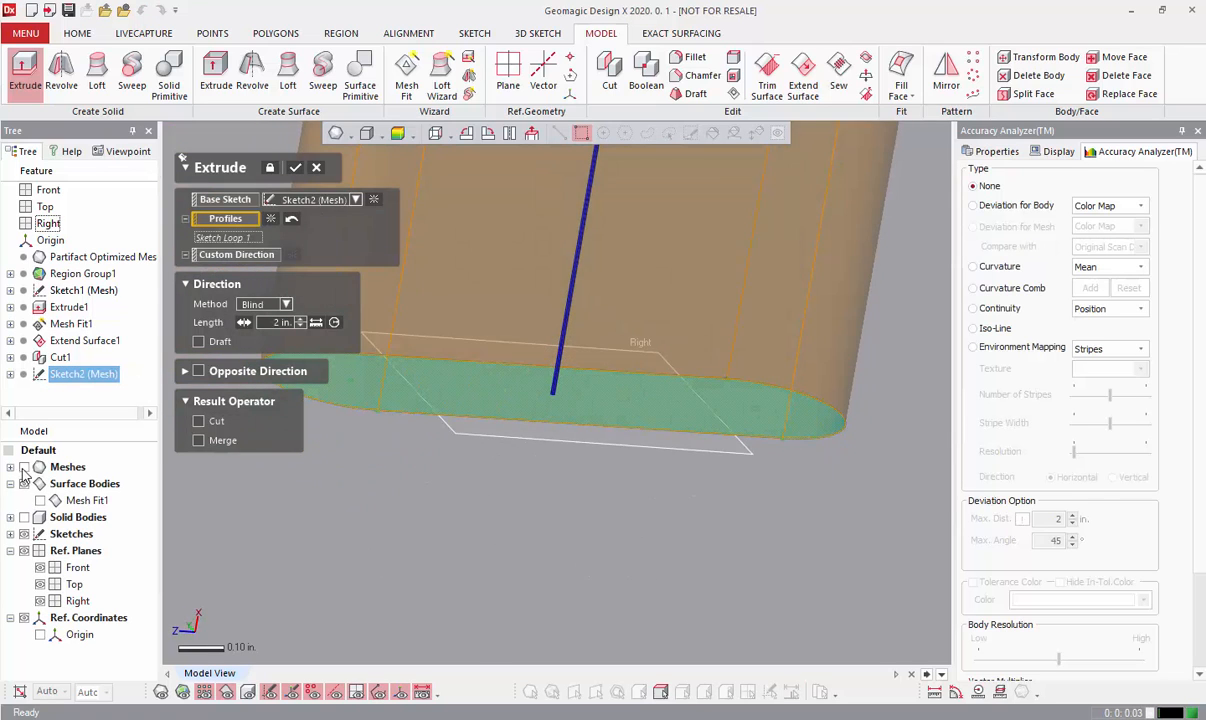
{"action": "left_click", "coordinate": [25, 517]}
{"action": "right_click_drag", "start_coordinate": [386, 542], "coordinate": [487, 501]}
{"action": "scroll", "coordinate": [487, 501], "scroll_direction": "down", "scroll_amount": 8}
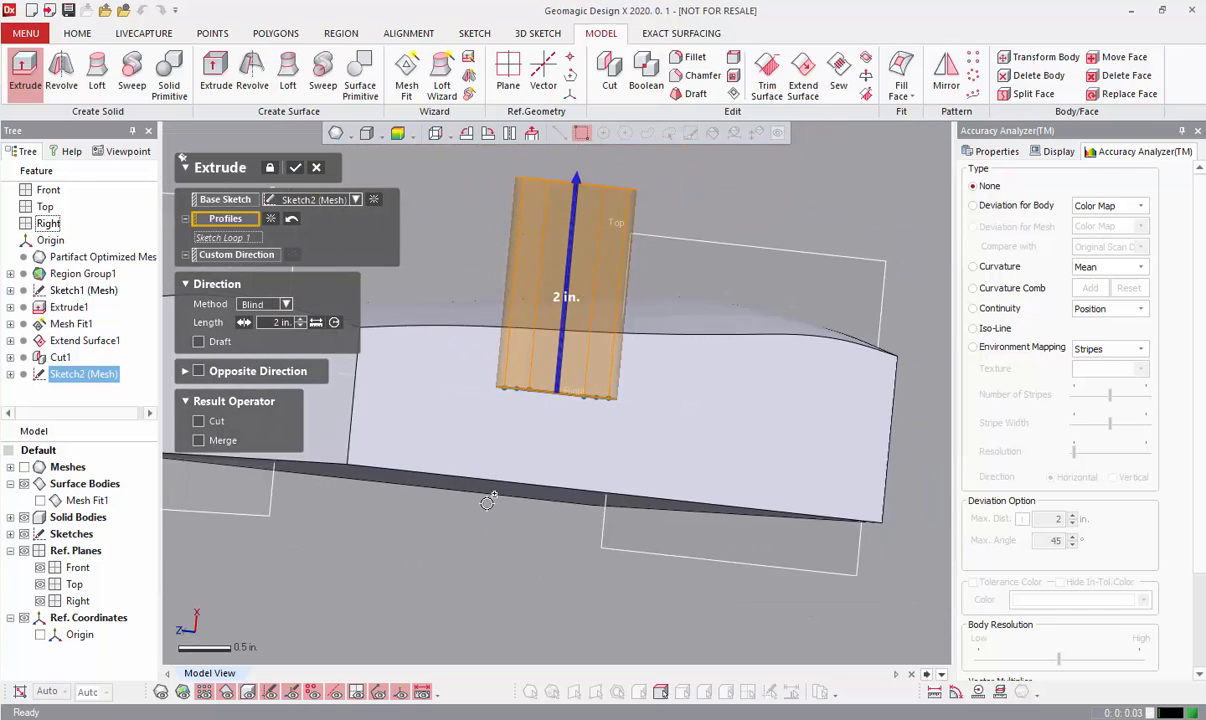
{"action": "left_click", "coordinate": [199, 422]}
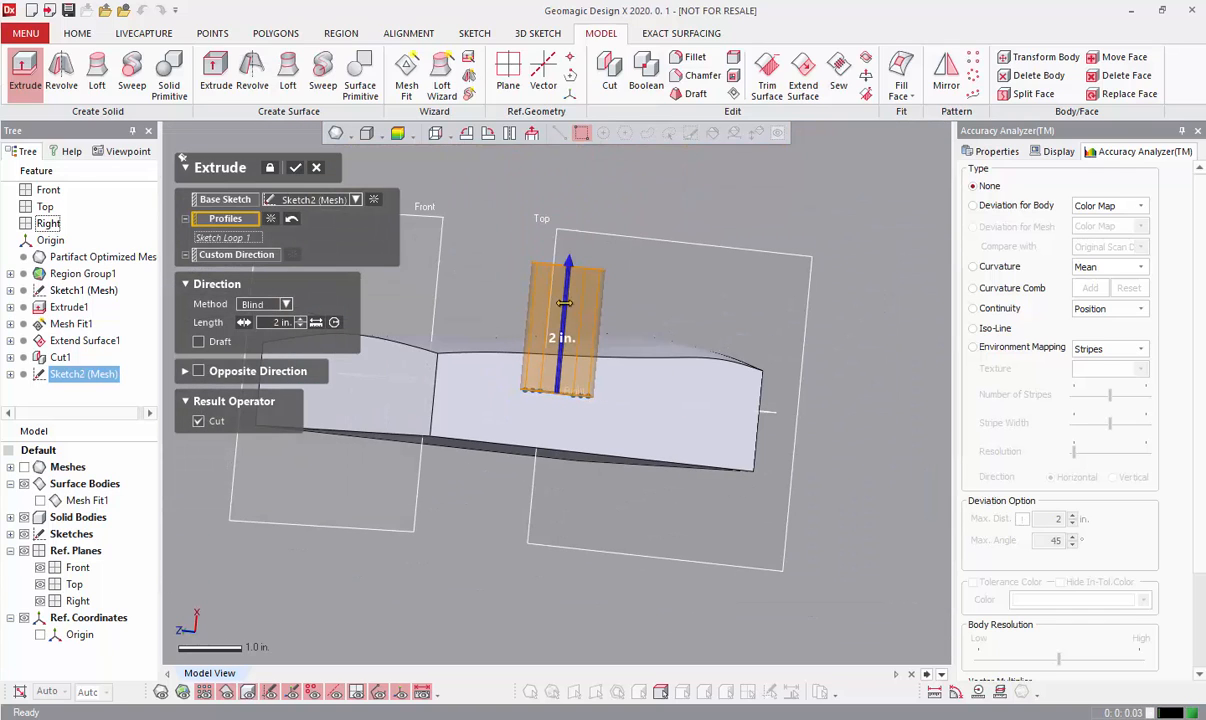
{"action": "left_click", "coordinate": [295, 168]}
{"action": "right_click_drag", "start_coordinate": [393, 646], "coordinate": [572, 608]}
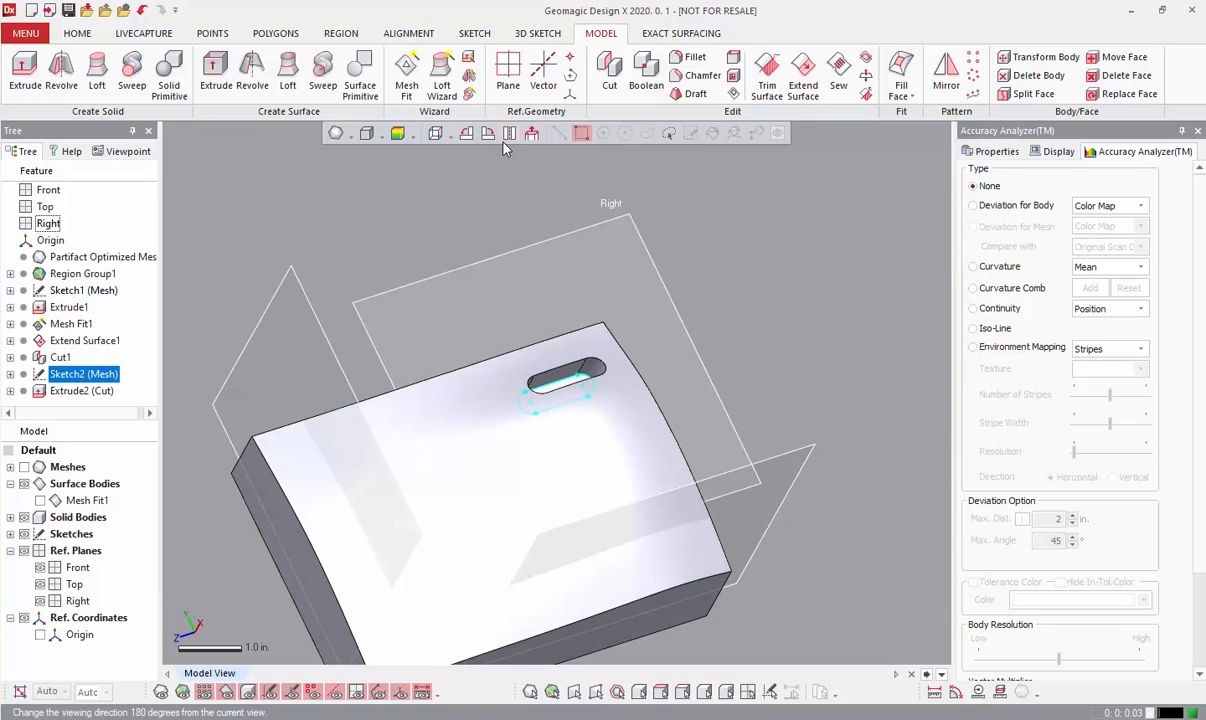
{"action": "left_click", "coordinate": [326, 237]}
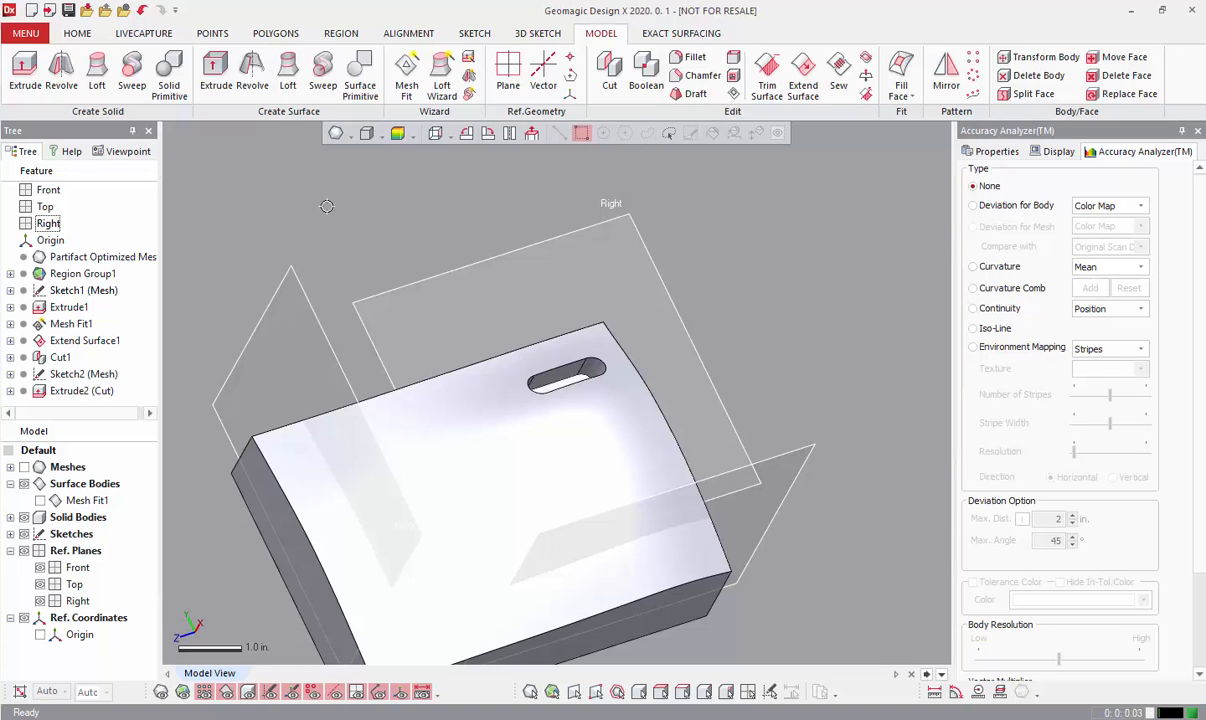
Open a mesh sketch setup on the Right plane, read the help entry on Exclude Round Corner, and leave the setup.
{"action": "right_click", "coordinate": [375, 298]}
{"action": "left_click", "coordinate": [412, 257]}
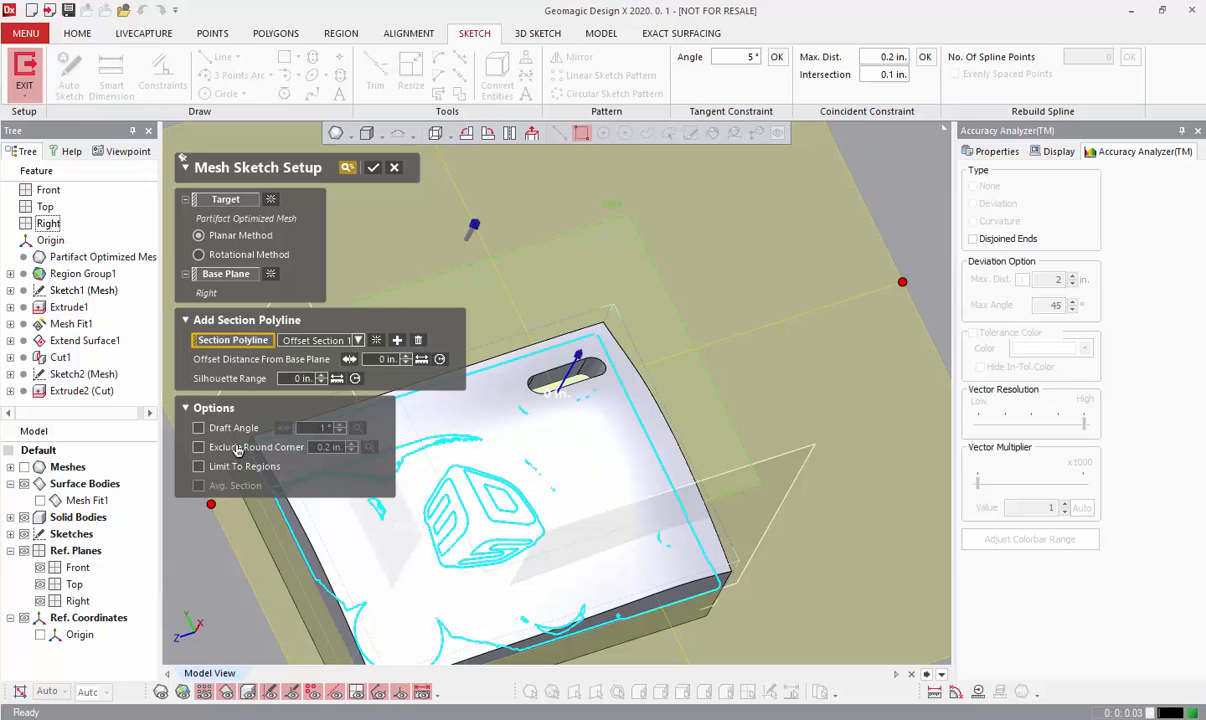
{"action": "key", "text": "F1"}
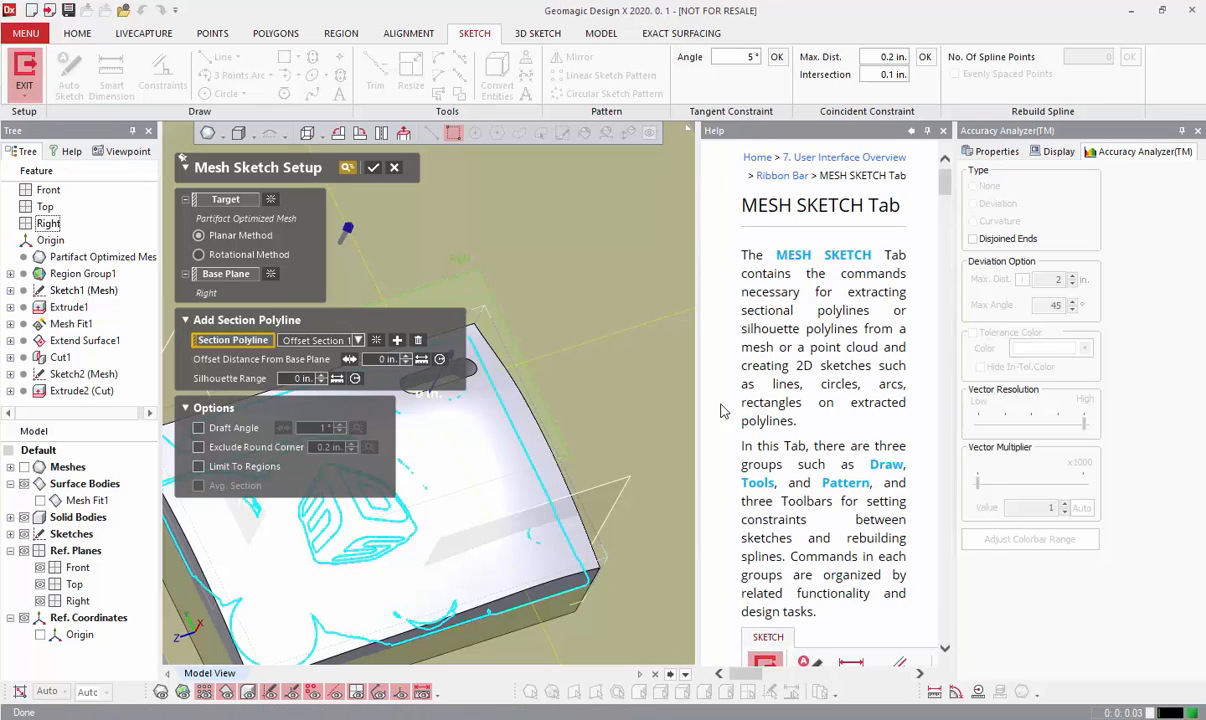
{"action": "scroll", "coordinate": [755, 370], "scroll_direction": "down", "scroll_amount": 10}
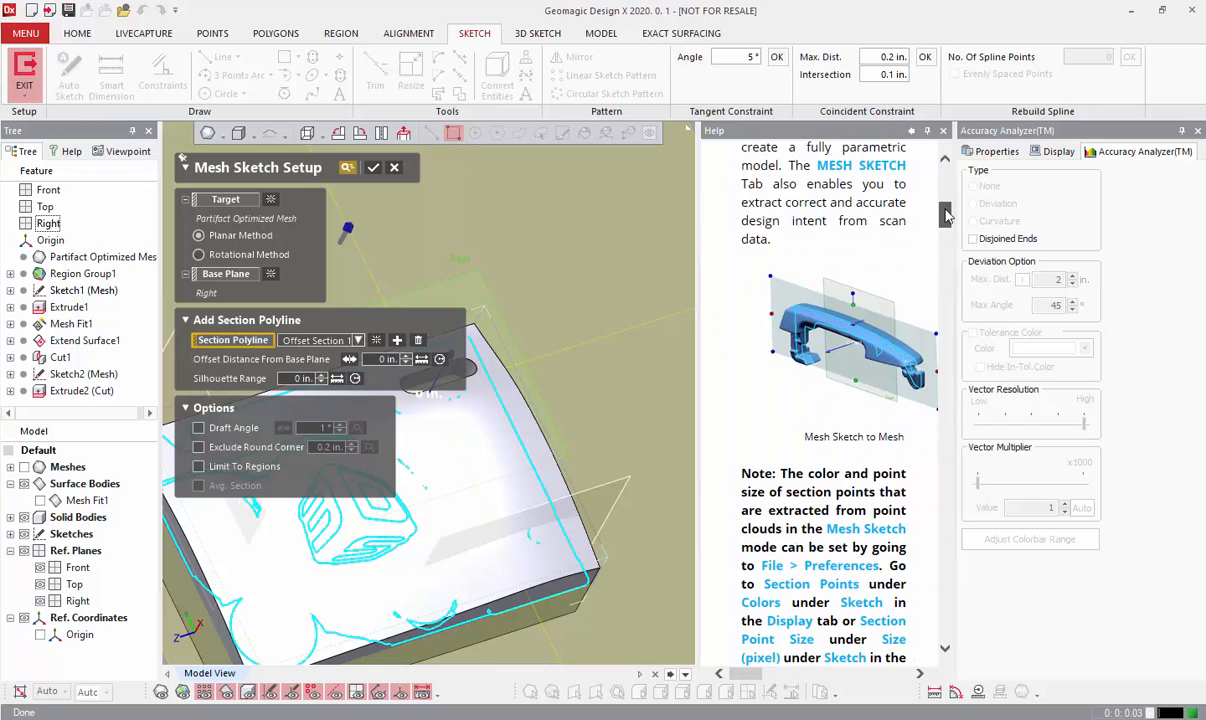
{"action": "left_click_drag", "start_coordinate": [946, 215], "coordinate": [936, 258]}
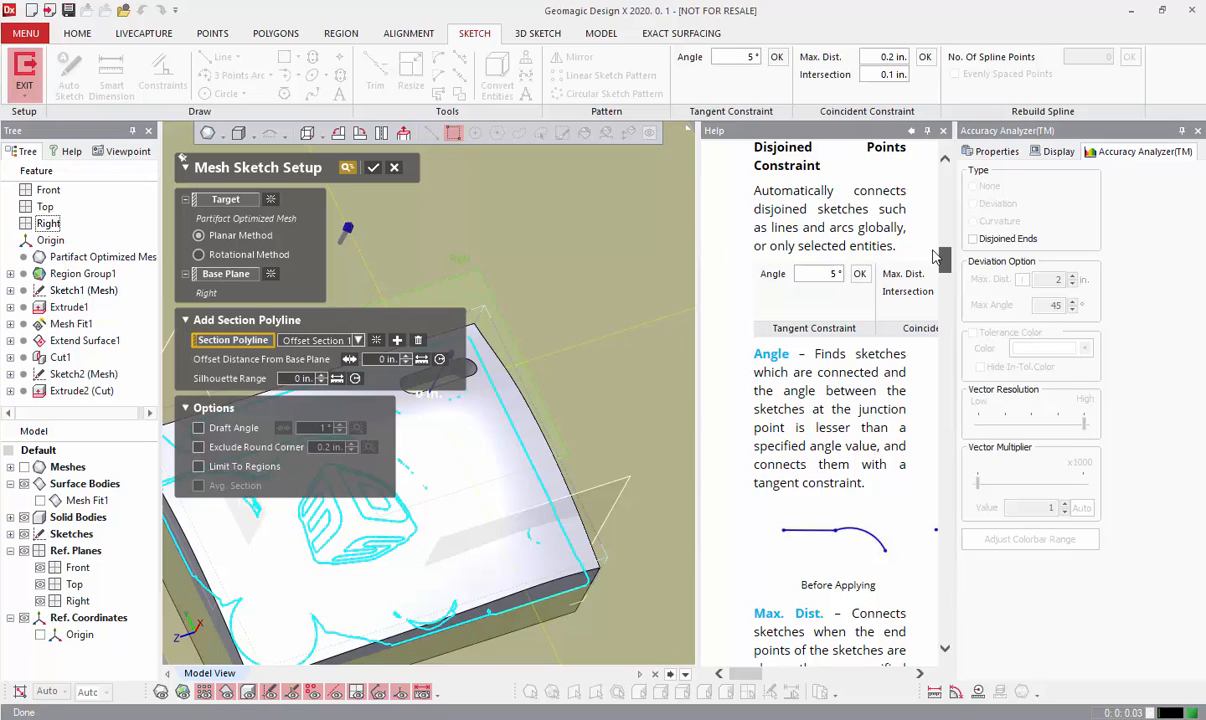
{"action": "left_click_drag", "start_coordinate": [936, 258], "coordinate": [936, 258]}
{"action": "left_click_drag", "start_coordinate": [945, 258], "coordinate": [946, 271]}
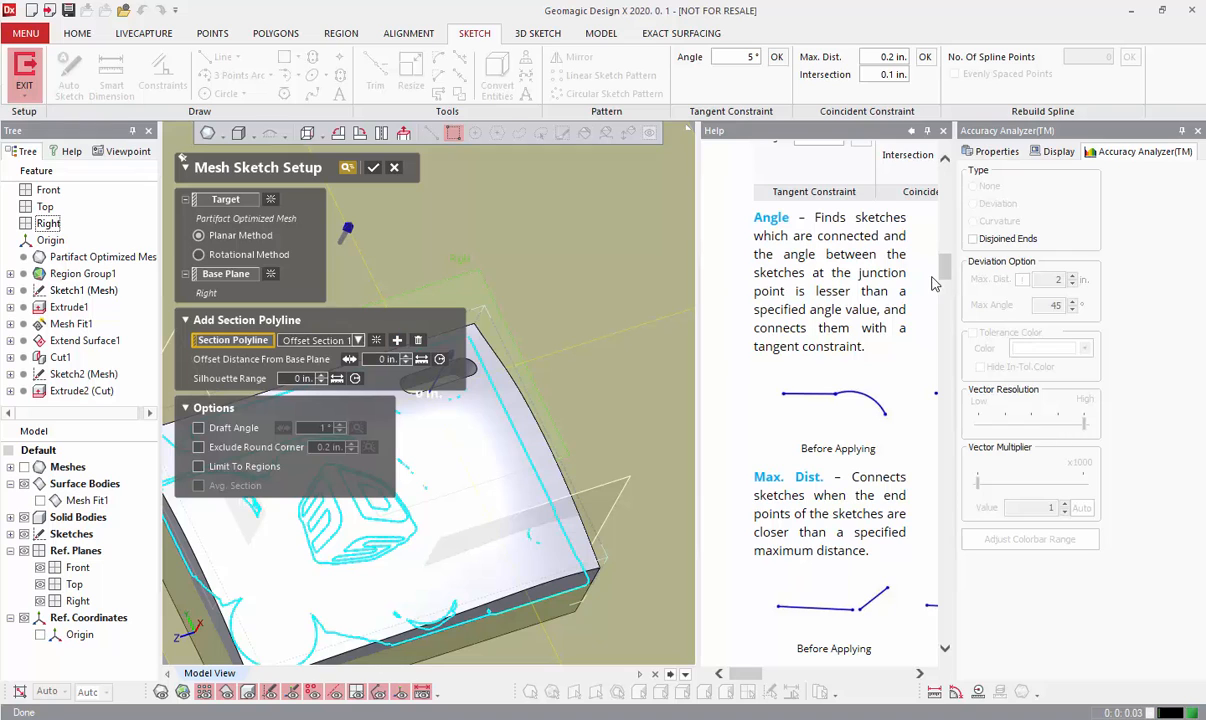
{"action": "left_click_drag", "start_coordinate": [946, 277], "coordinate": [911, 462]}
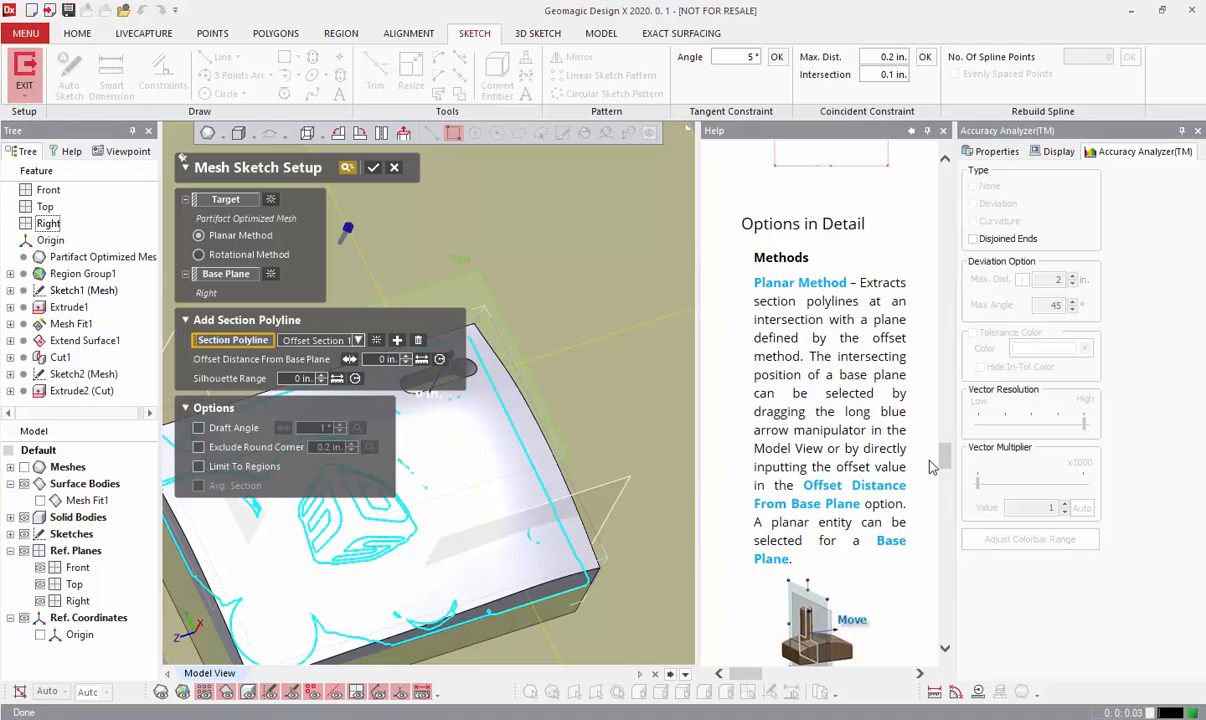
{"action": "left_click_drag", "start_coordinate": [945, 465], "coordinate": [932, 580]}
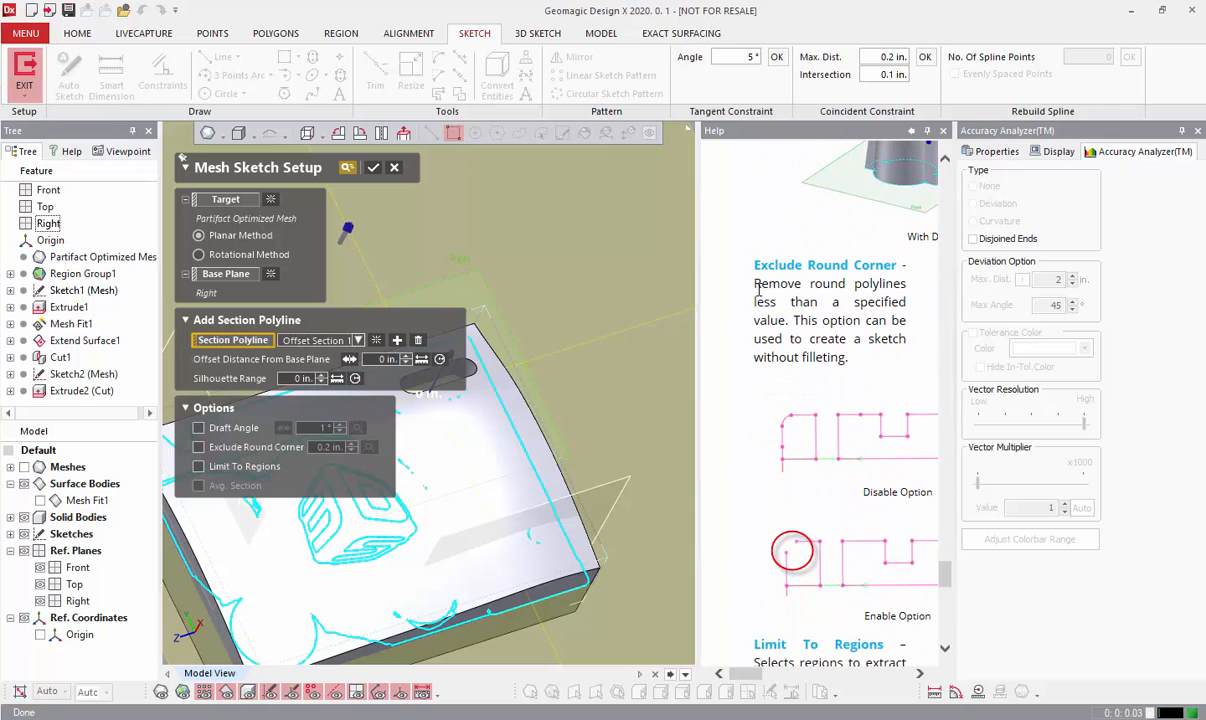
{"action": "left_click_drag", "start_coordinate": [773, 283], "coordinate": [886, 357]}
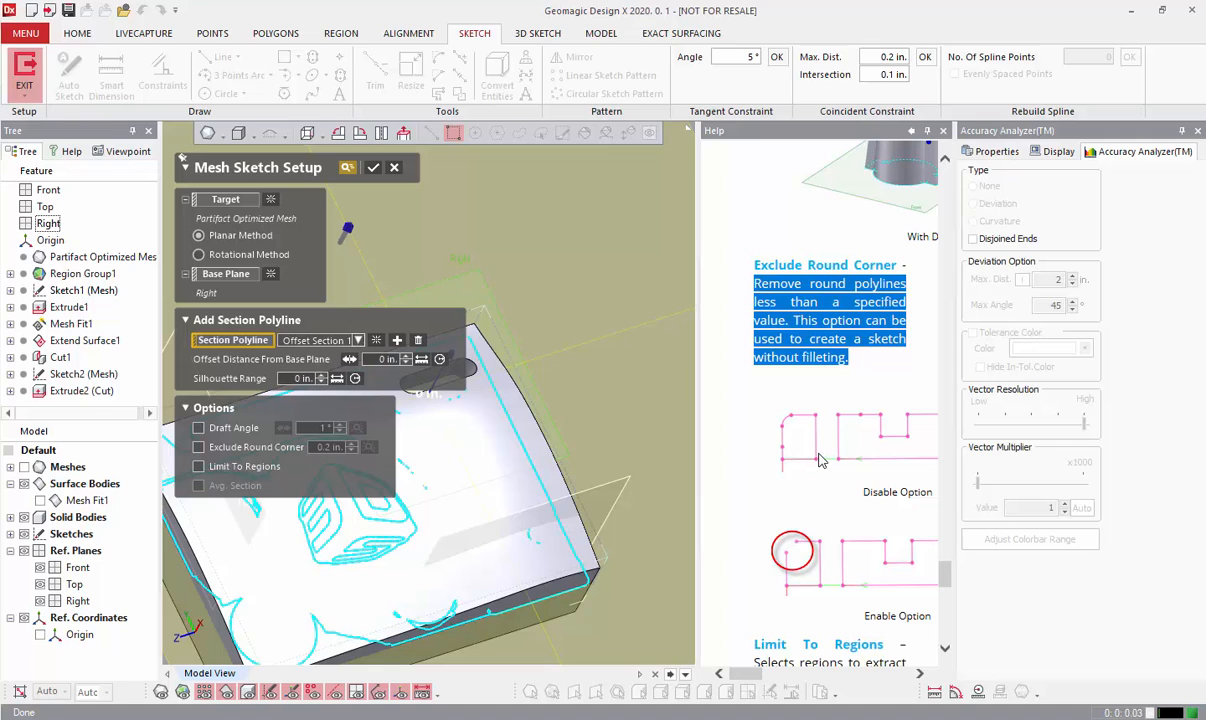
{"action": "left_click", "coordinate": [945, 134]}
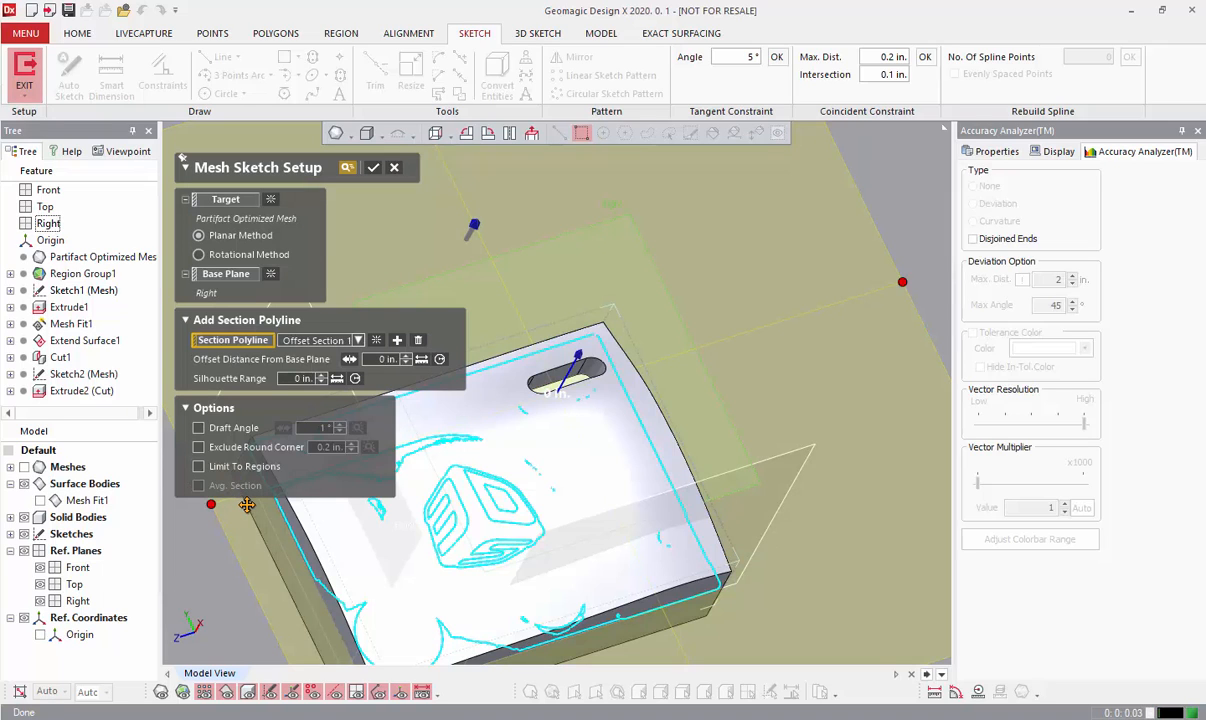
{"action": "left_click", "coordinate": [372, 167]}
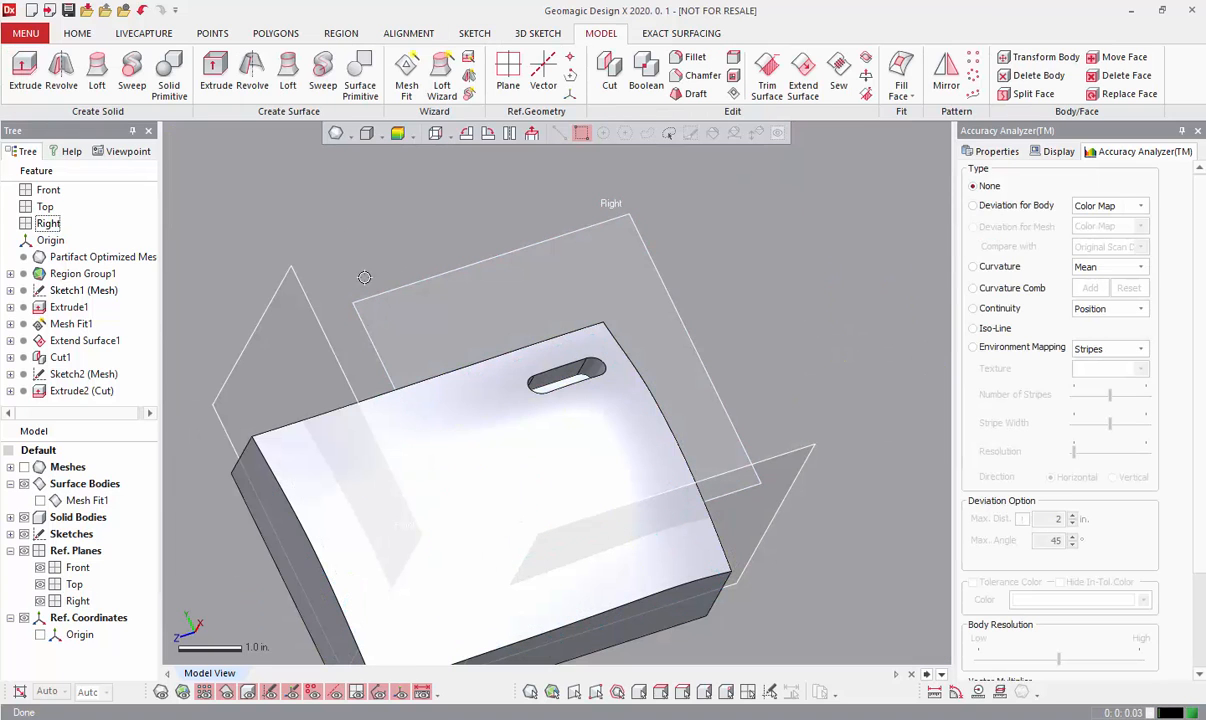
Start the Extrusion Wizard with the solid body hidden and mesh regions shown, using the curved inner wall region as the sides.
{"action": "right_click_drag", "start_coordinate": [641, 549], "coordinate": [643, 252]}
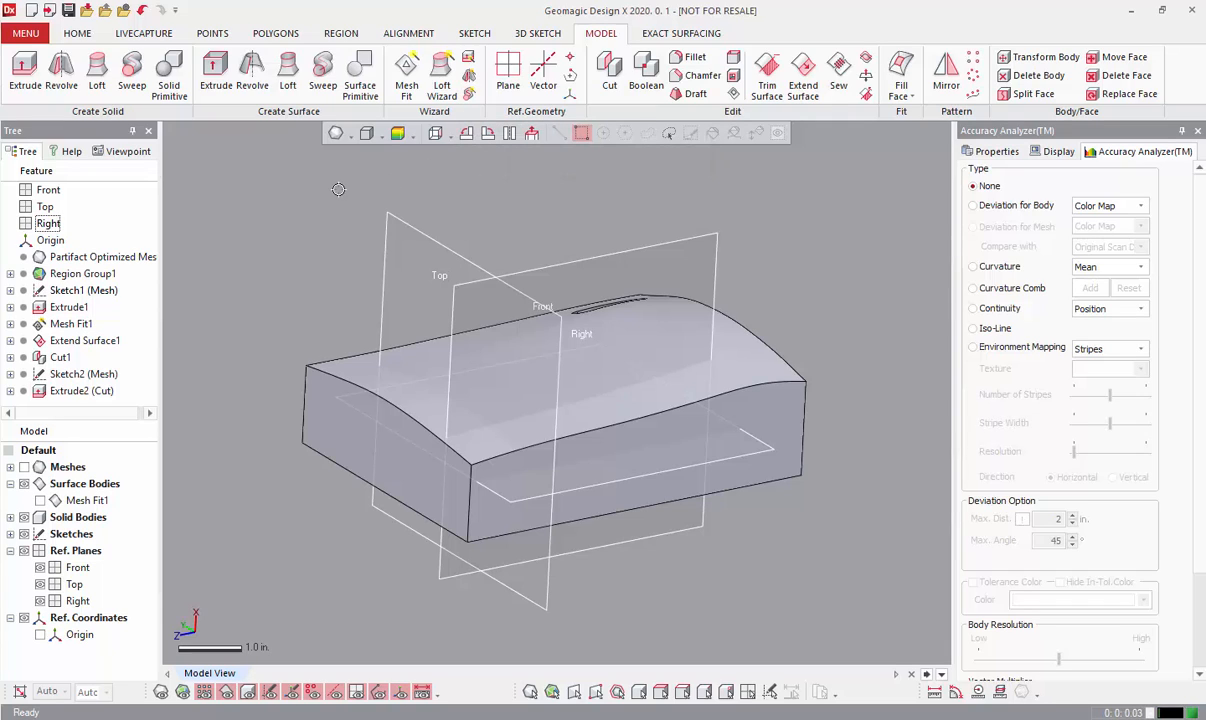
{"action": "left_click", "coordinate": [468, 62]}
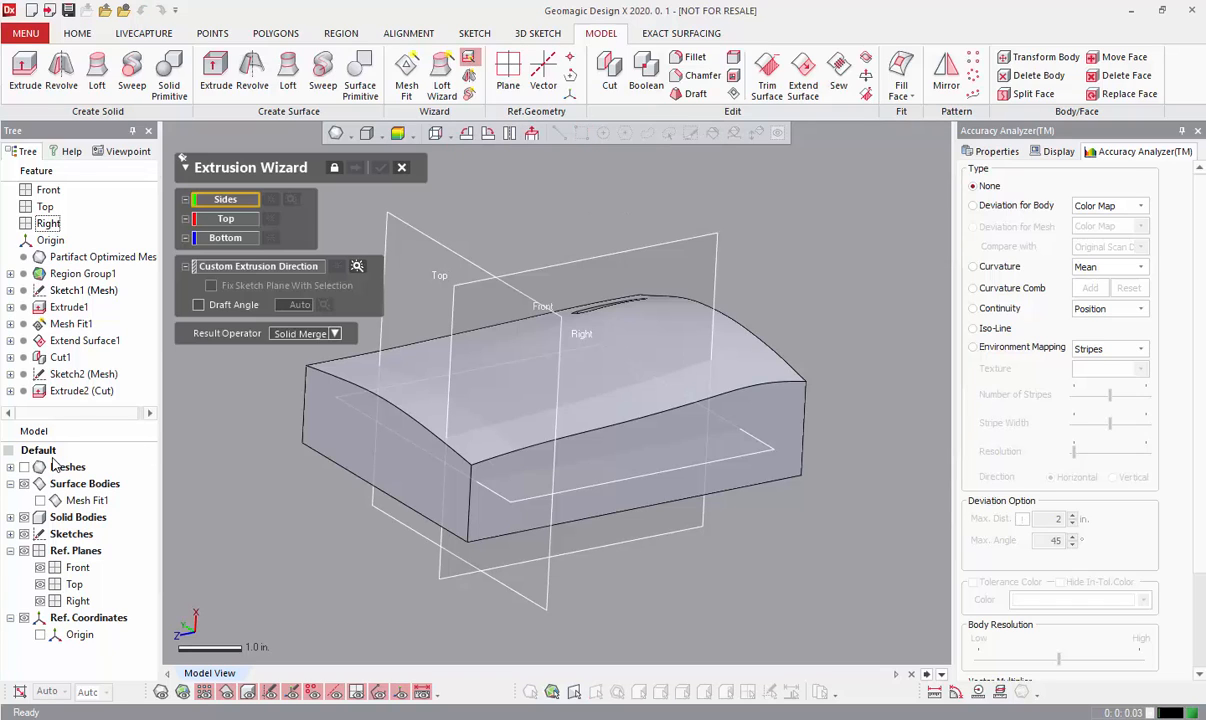
{"action": "left_click", "coordinate": [24, 517]}
{"action": "left_click", "coordinate": [24, 467]}
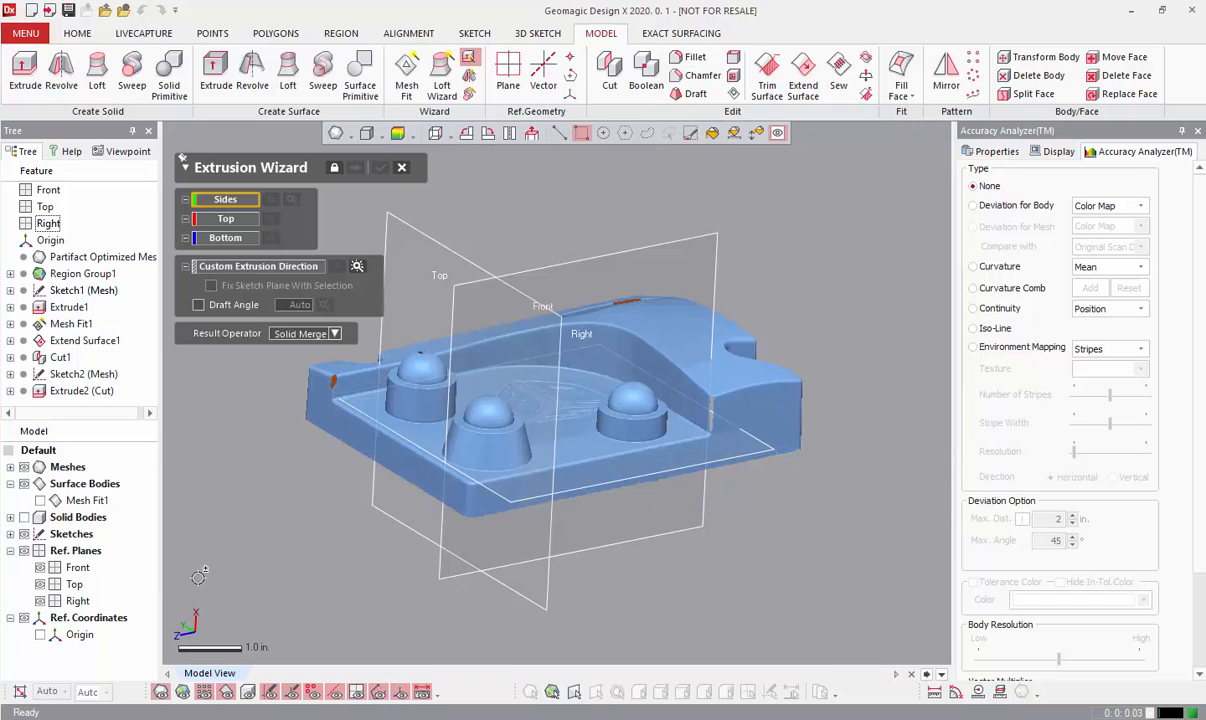
{"action": "left_click", "coordinate": [182, 691]}
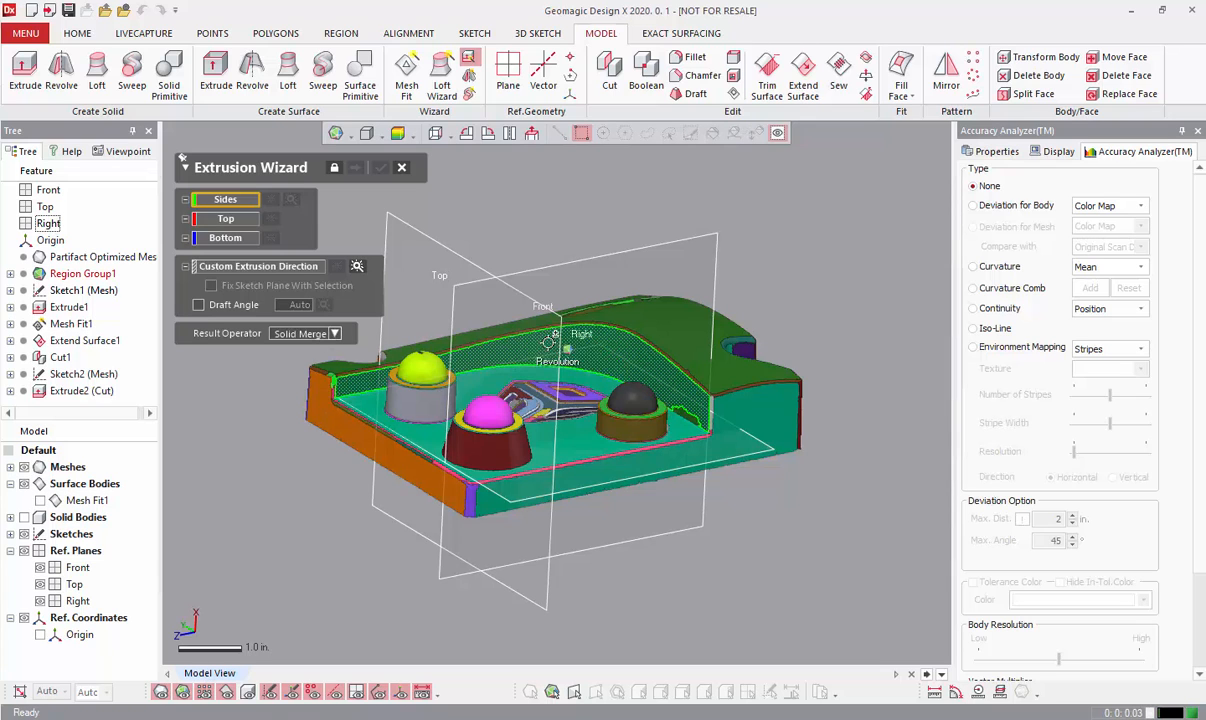
{"action": "left_click", "coordinate": [613, 352]}
{"action": "right_click_drag", "start_coordinate": [758, 205], "coordinate": [711, 250]}
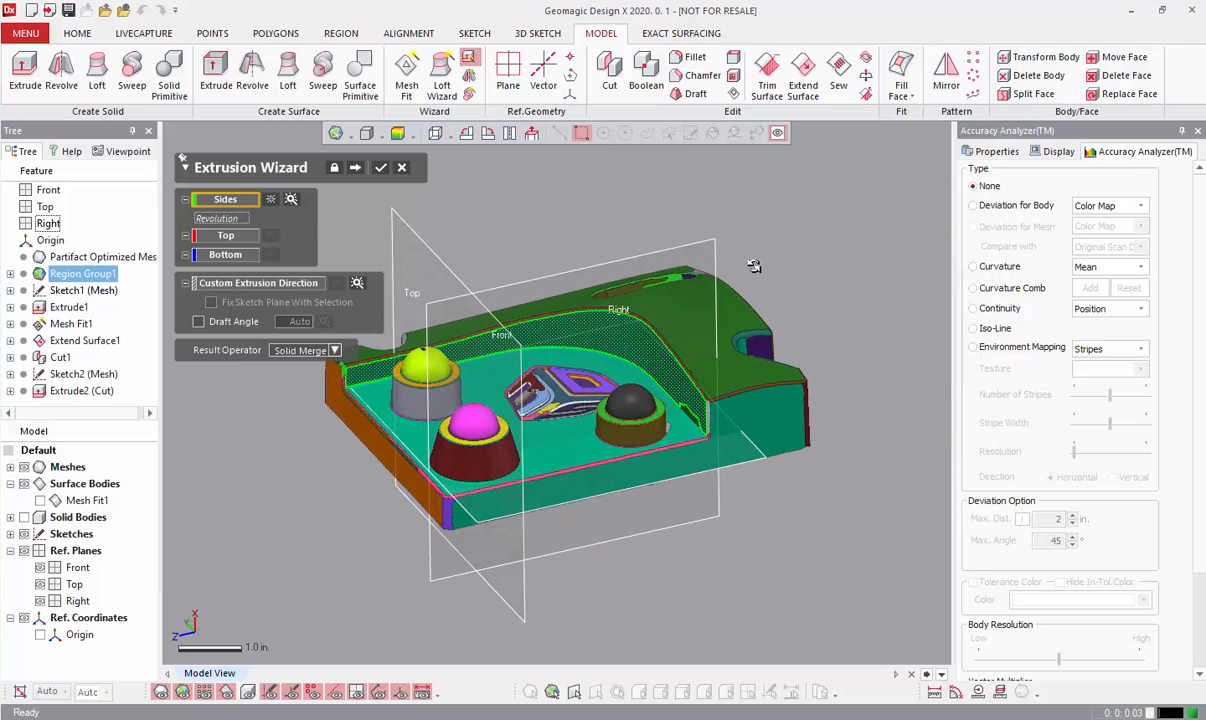
Assign the flat floor region as the extrusion's bottom, set the result operator to Solid Cut, and generate the preview.
{"action": "left_click", "coordinate": [224, 255]}
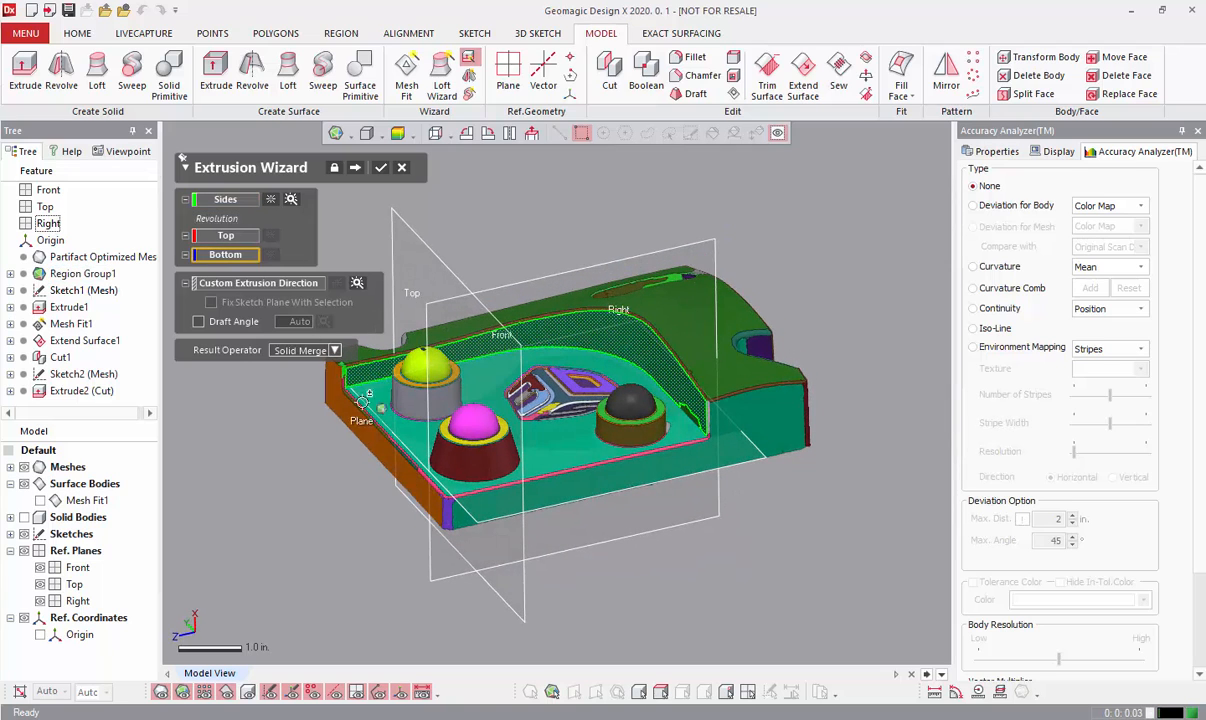
{"action": "left_click", "coordinate": [413, 447]}
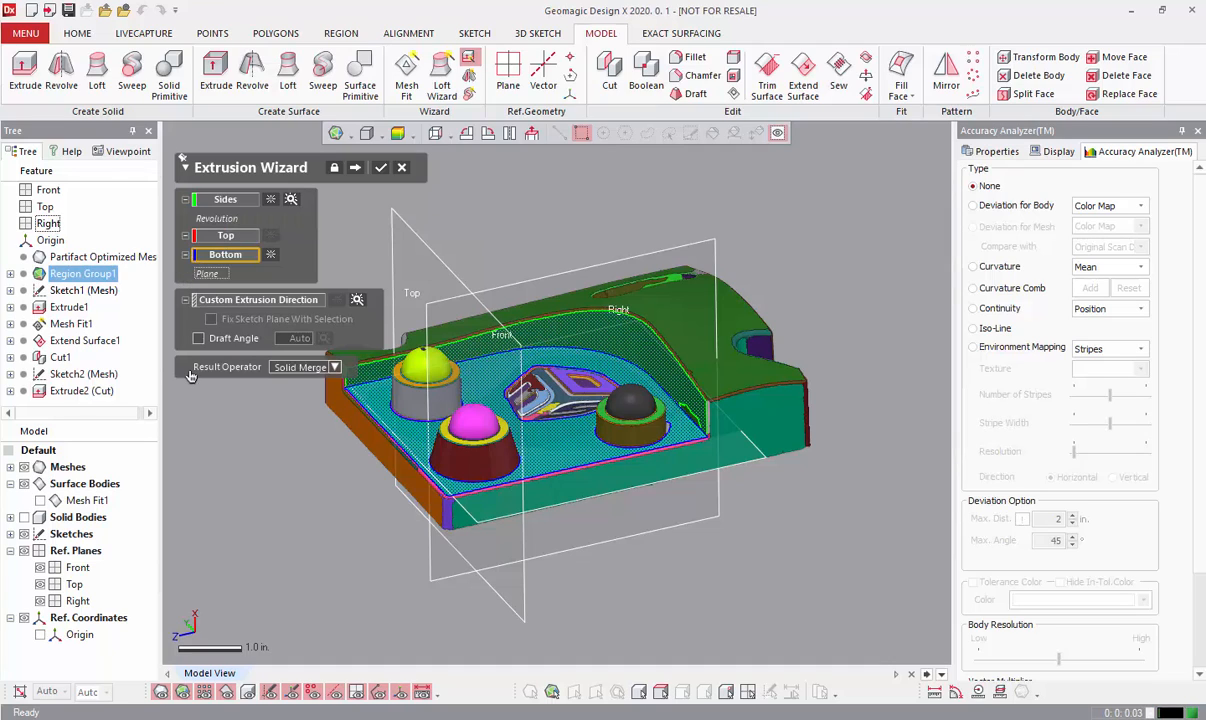
{"action": "left_click", "coordinate": [287, 372]}
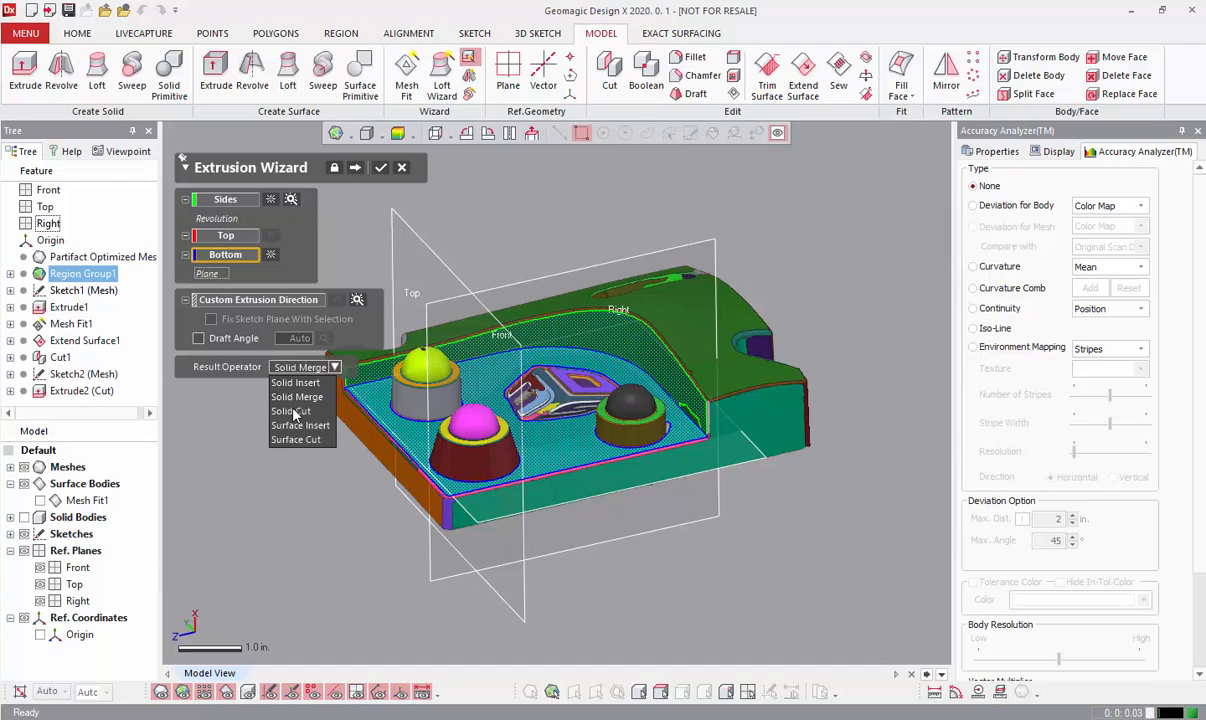
{"action": "left_click", "coordinate": [292, 412]}
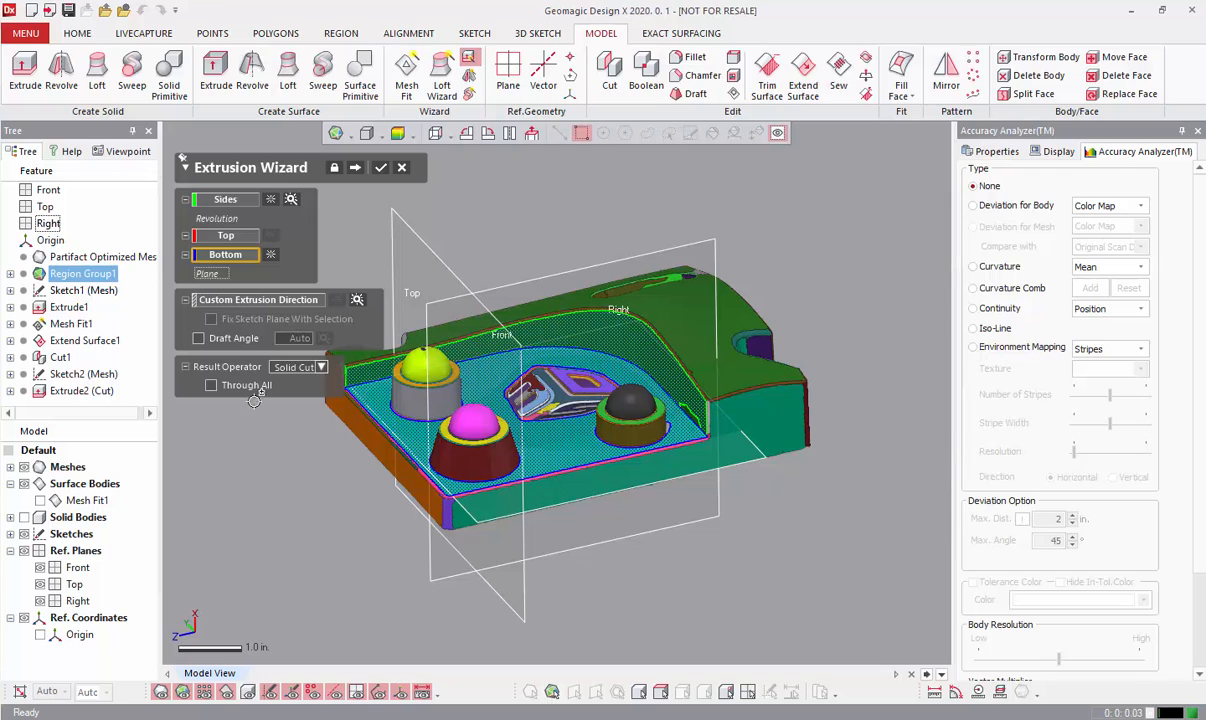
{"action": "left_click", "coordinate": [356, 169]}
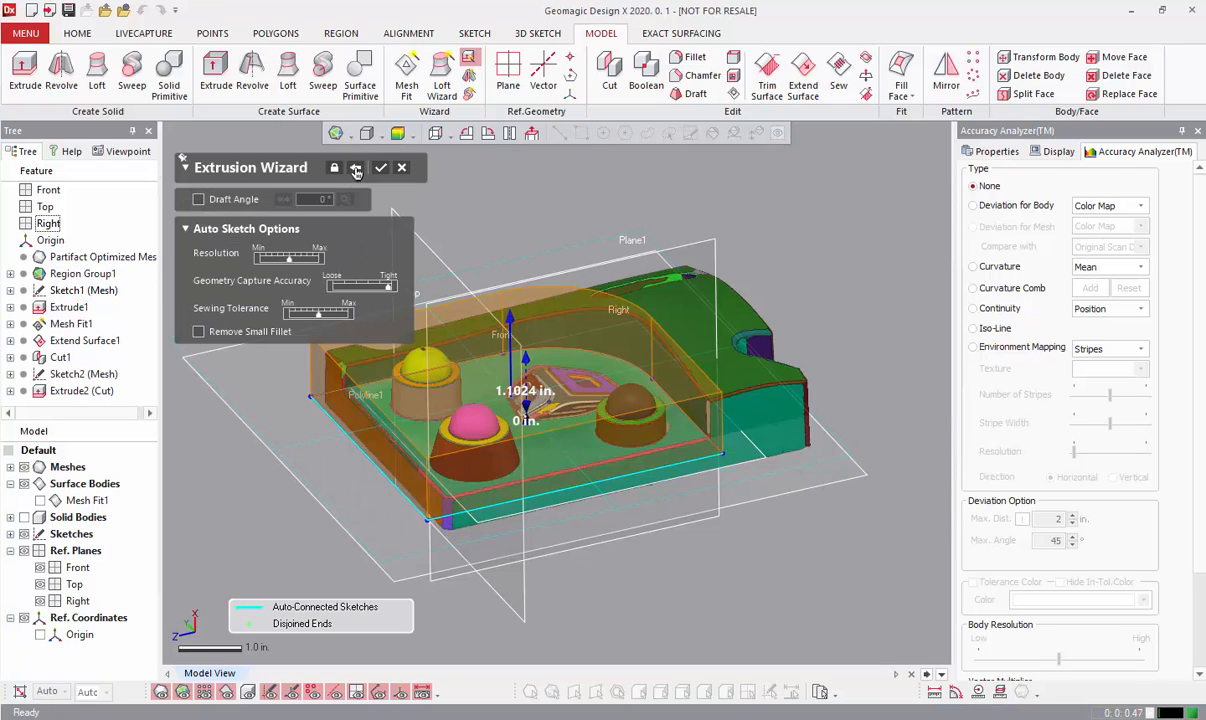
Extend the wizard's cut height to 1.65 in., above the top of the part, and accept the extrusion.
{"action": "right_click_drag", "start_coordinate": [501, 484], "coordinate": [577, 381]}
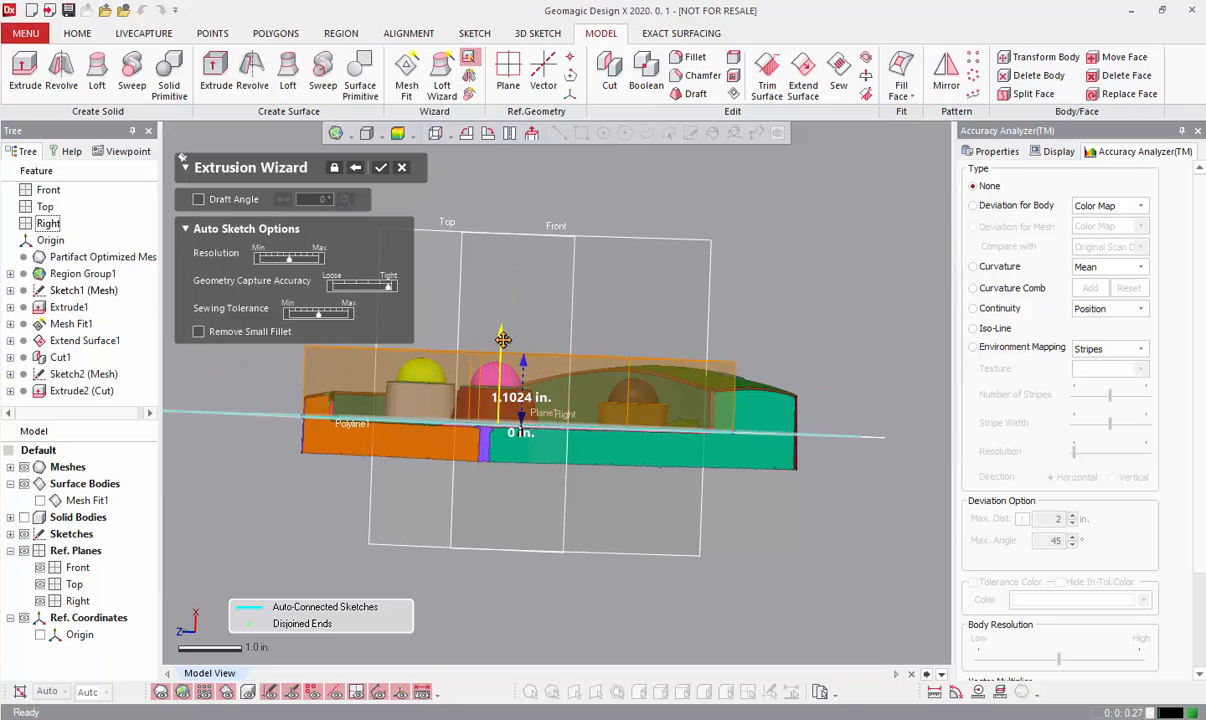
{"action": "left_click_drag", "start_coordinate": [502, 340], "coordinate": [538, 328]}
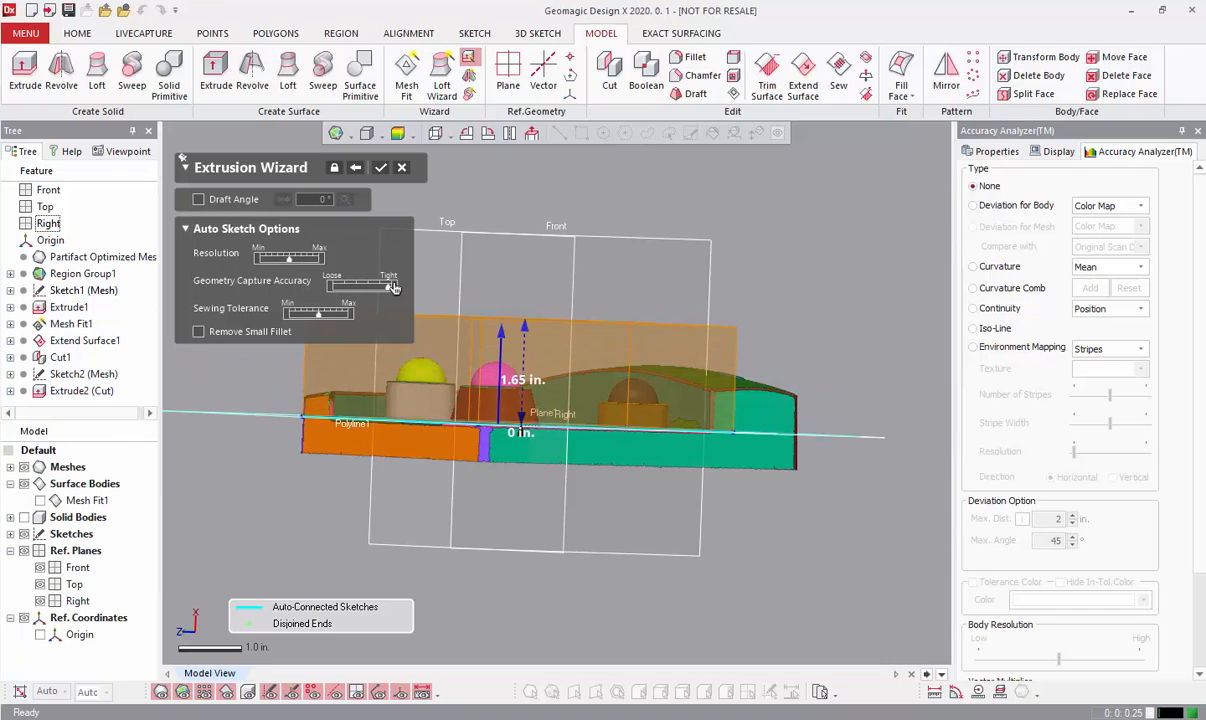
{"action": "right_click_drag", "start_coordinate": [584, 300], "coordinate": [534, 291]}
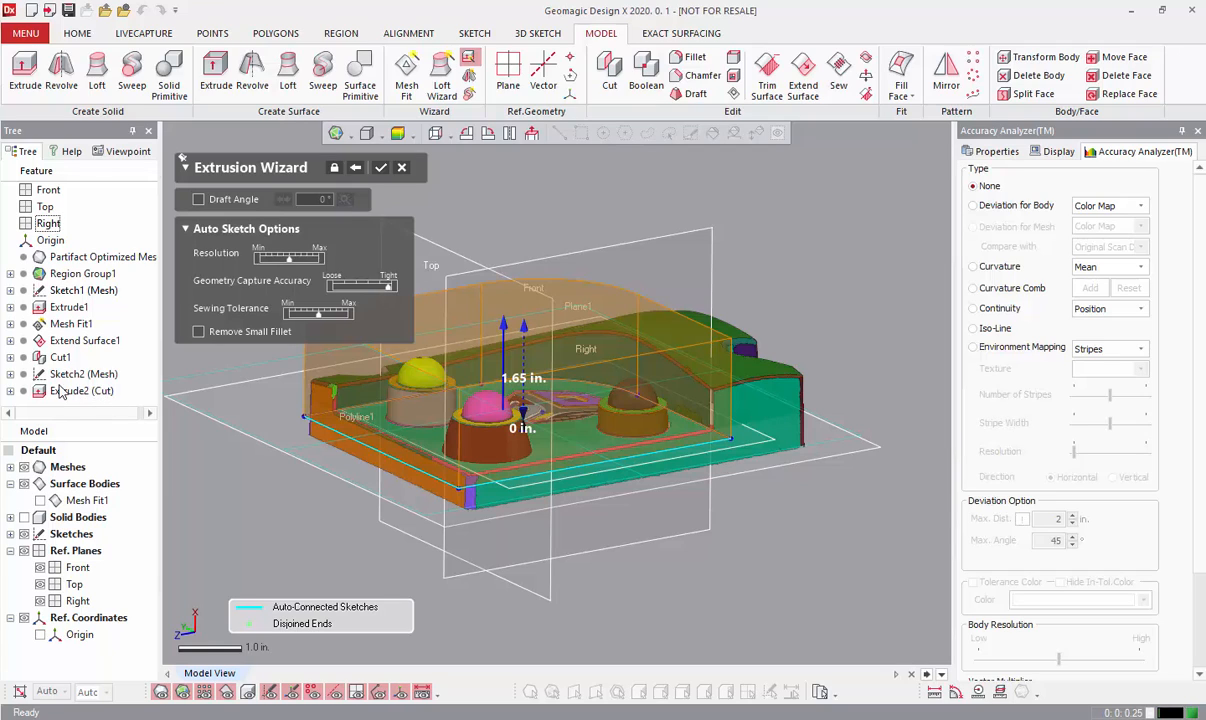
{"action": "left_click", "coordinate": [381, 171]}
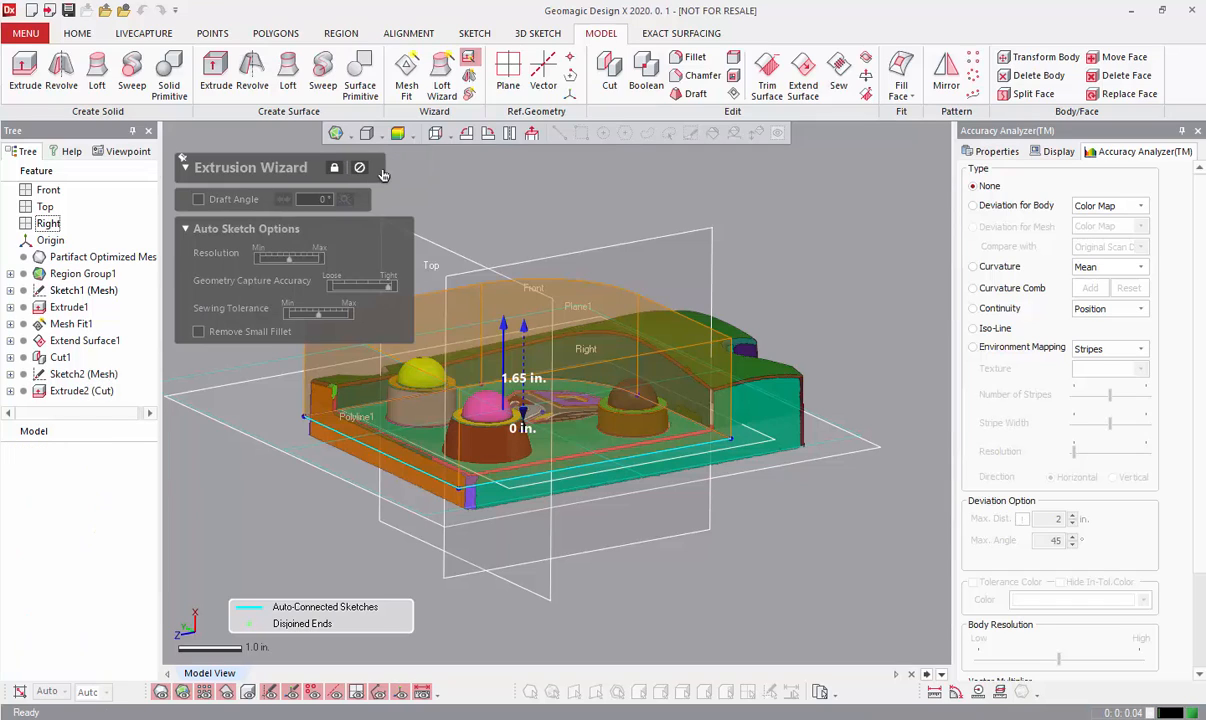
Examine the plane, mesh sketch and extruded cut that the wizard added to the feature tree.
{"action": "scroll", "coordinate": [150, 344], "scroll_direction": "down", "scroll_amount": 1}
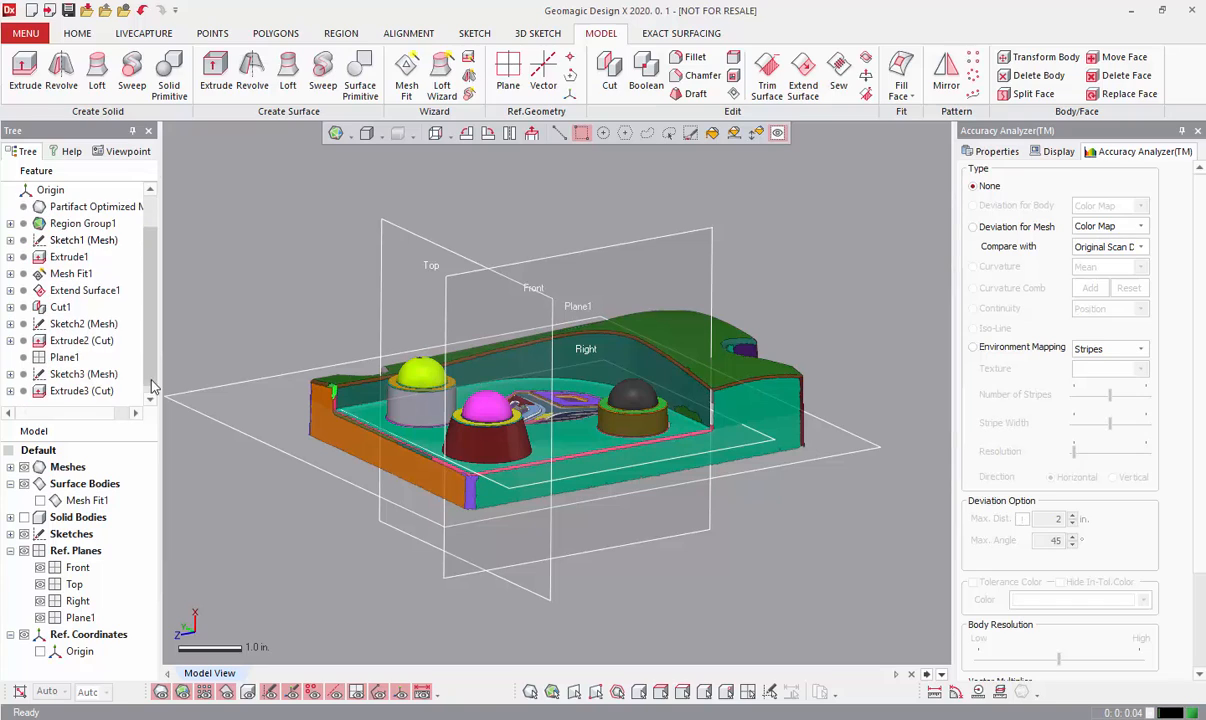
{"action": "left_click", "coordinate": [66, 357]}
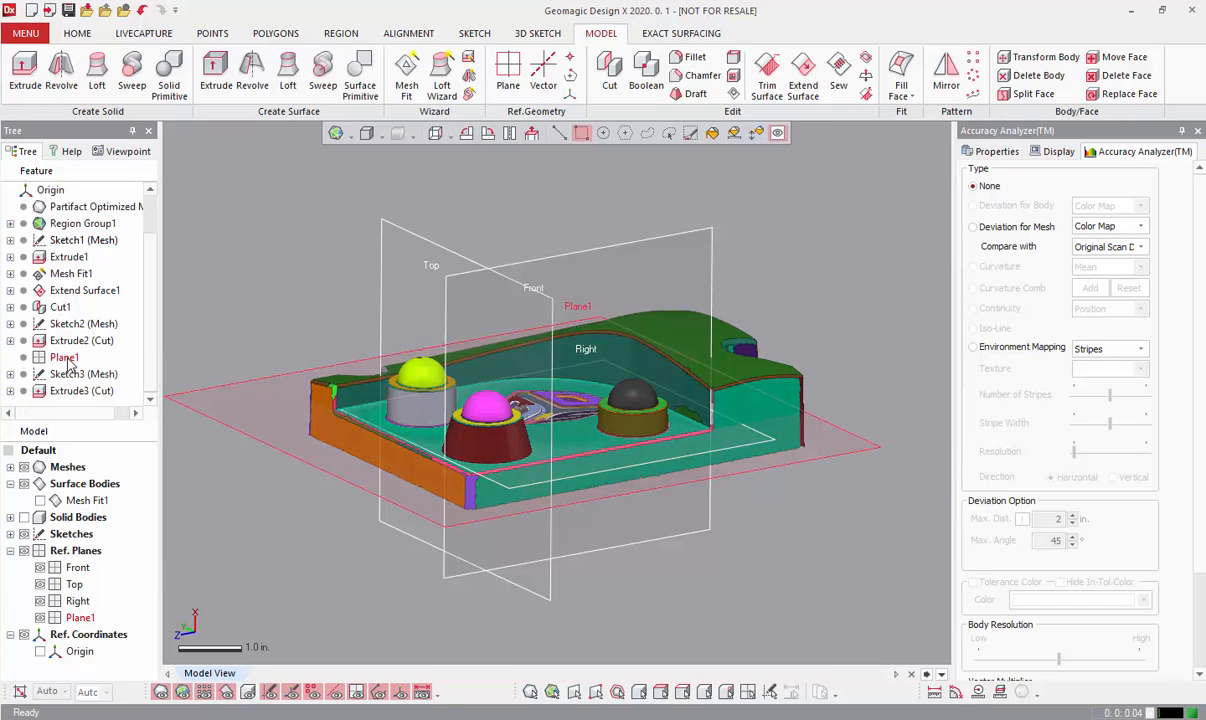
{"action": "left_click", "coordinate": [66, 374]}
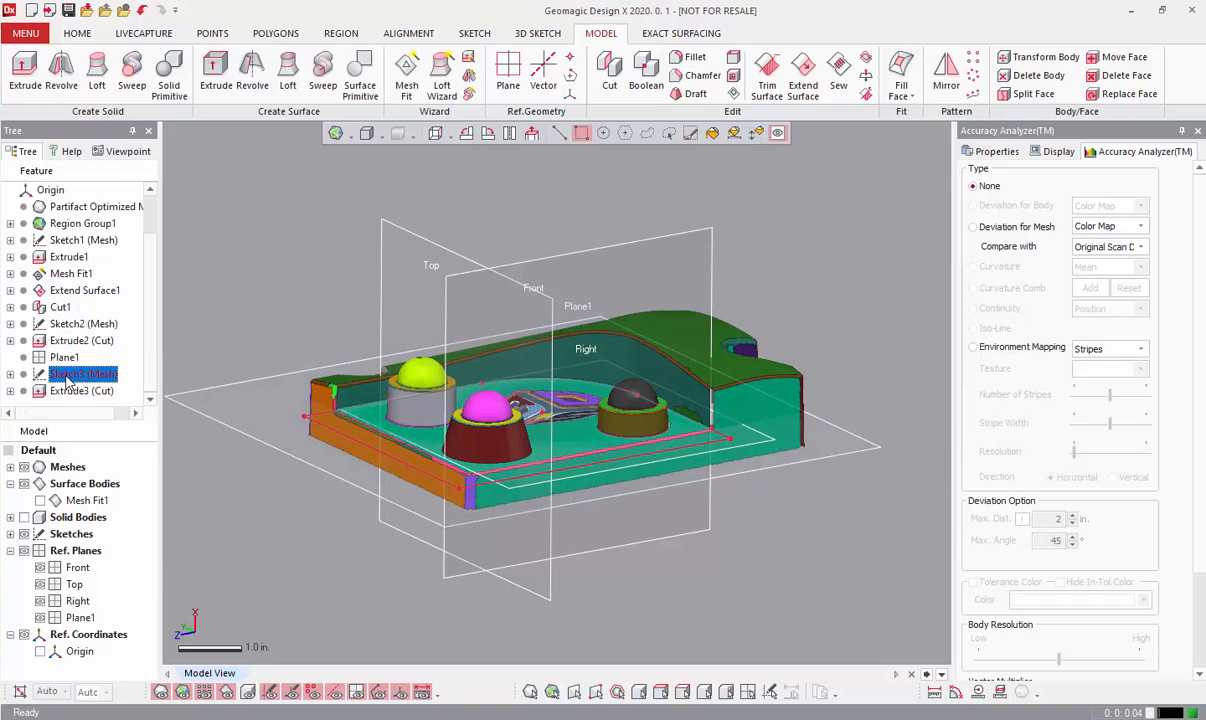
{"action": "left_click", "coordinate": [62, 391]}
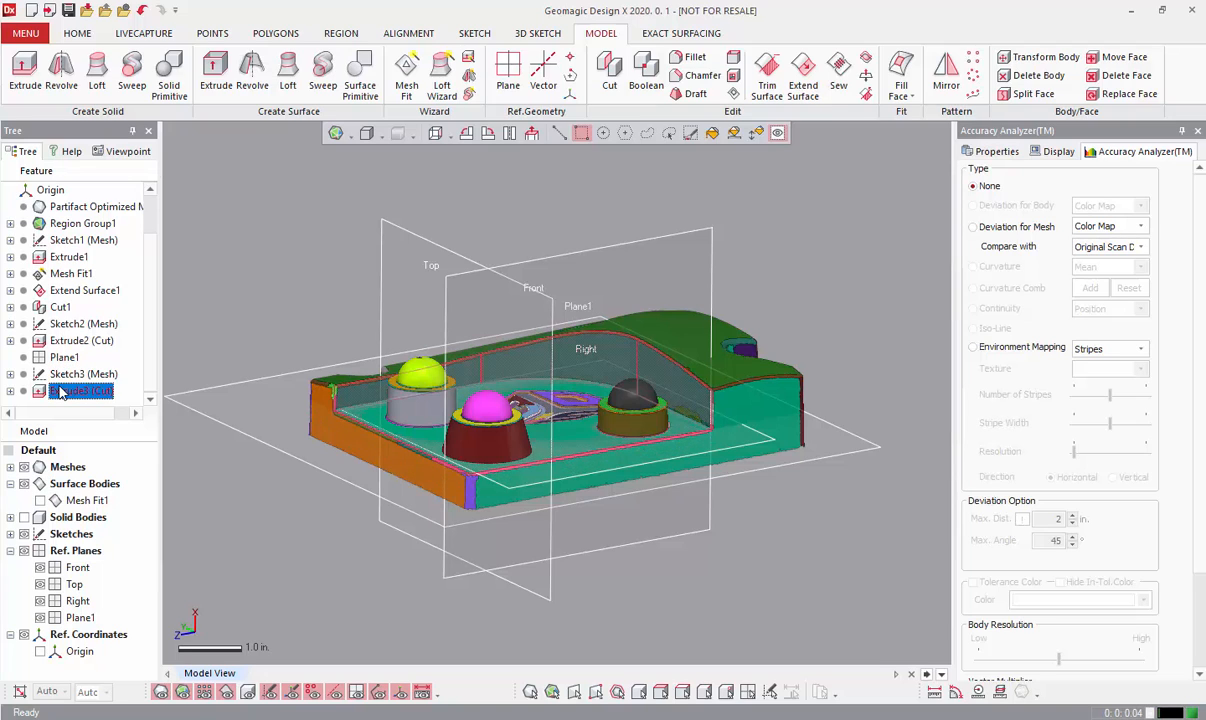
Highlight Sketch3 (Mesh) and Plane1 to review the sketch and base plane behind the wizard's cut.
{"action": "left_click", "coordinate": [80, 375]}
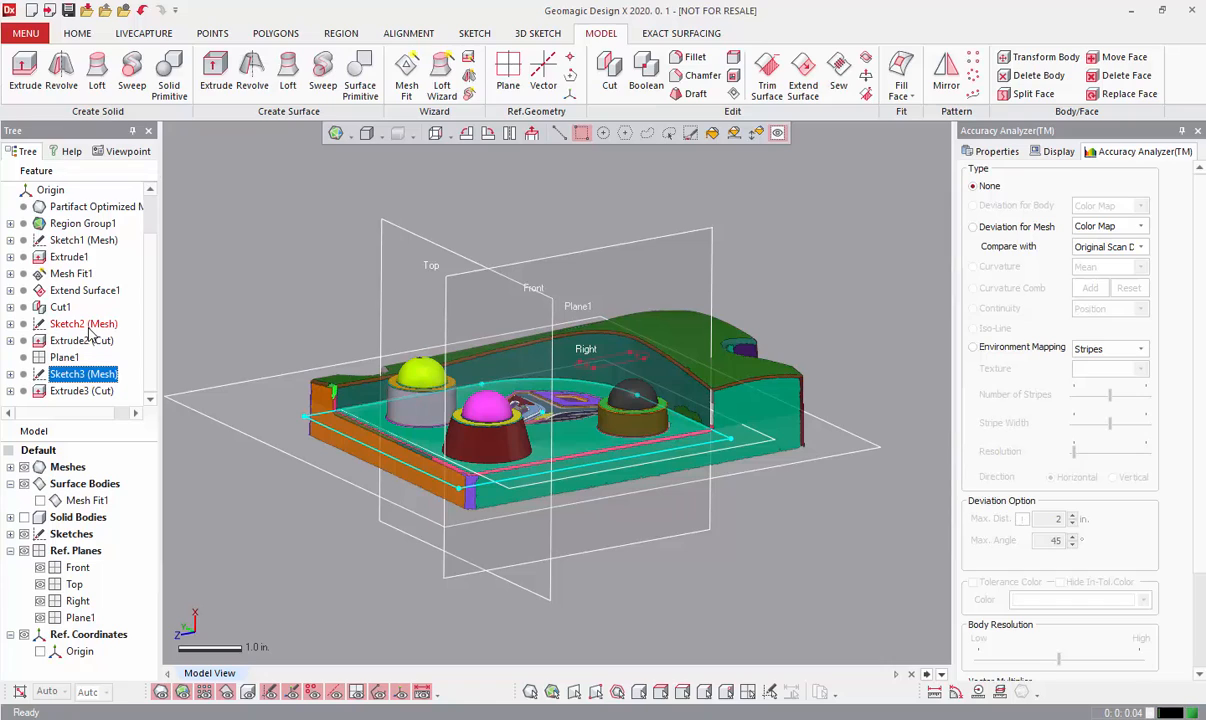
{"action": "left_click", "coordinate": [221, 279]}
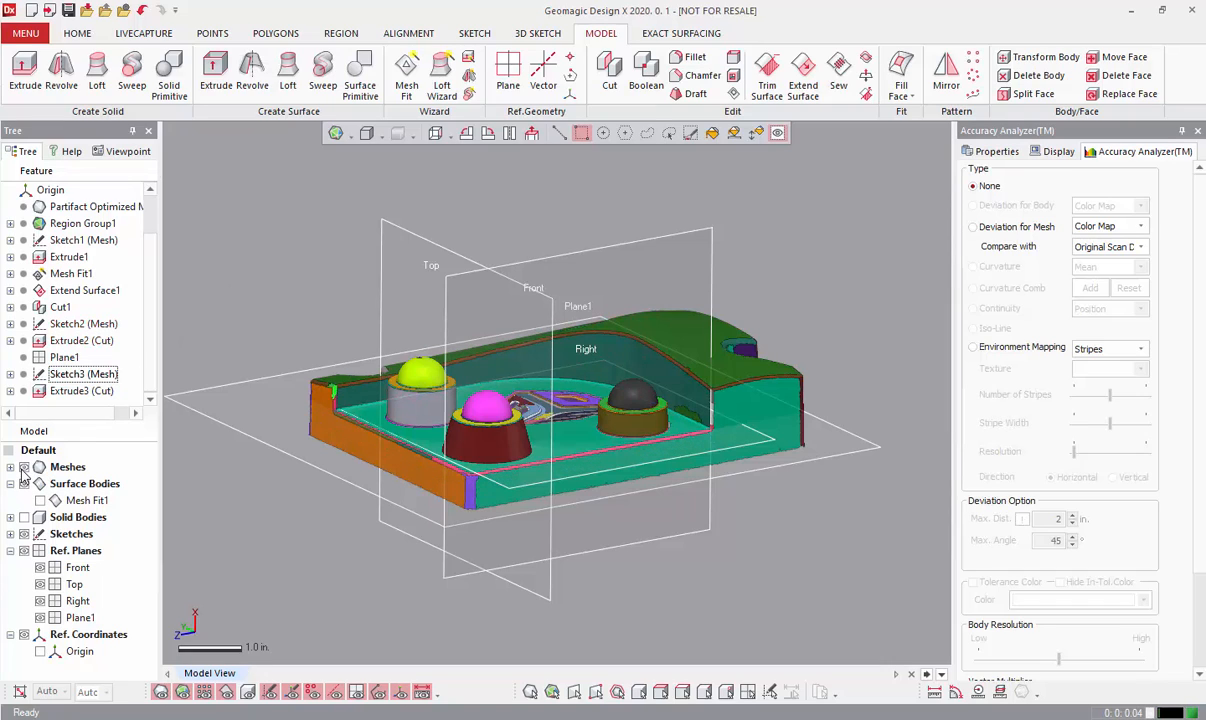
{"action": "left_click", "coordinate": [65, 360]}
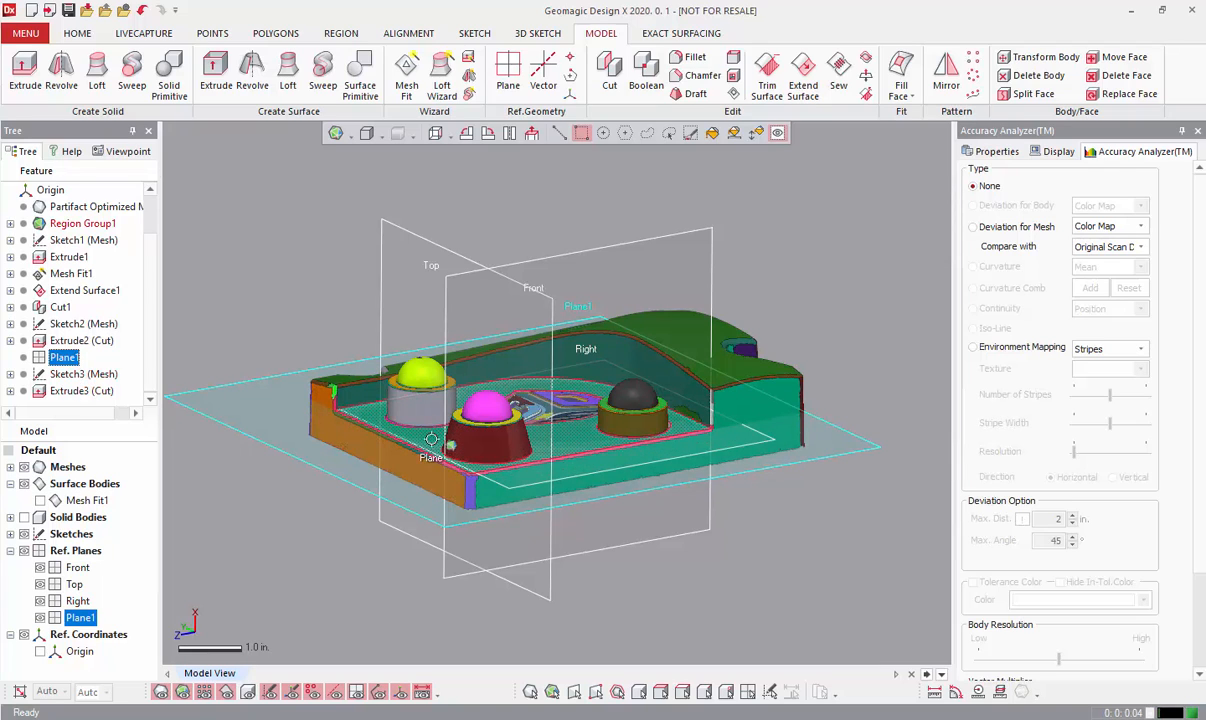
Open the mesh sketch setup of Sketch3 (Mesh) and examine its offset section polylines, keeping Offset Section 1 selected.
{"action": "right_click", "coordinate": [79, 374]}
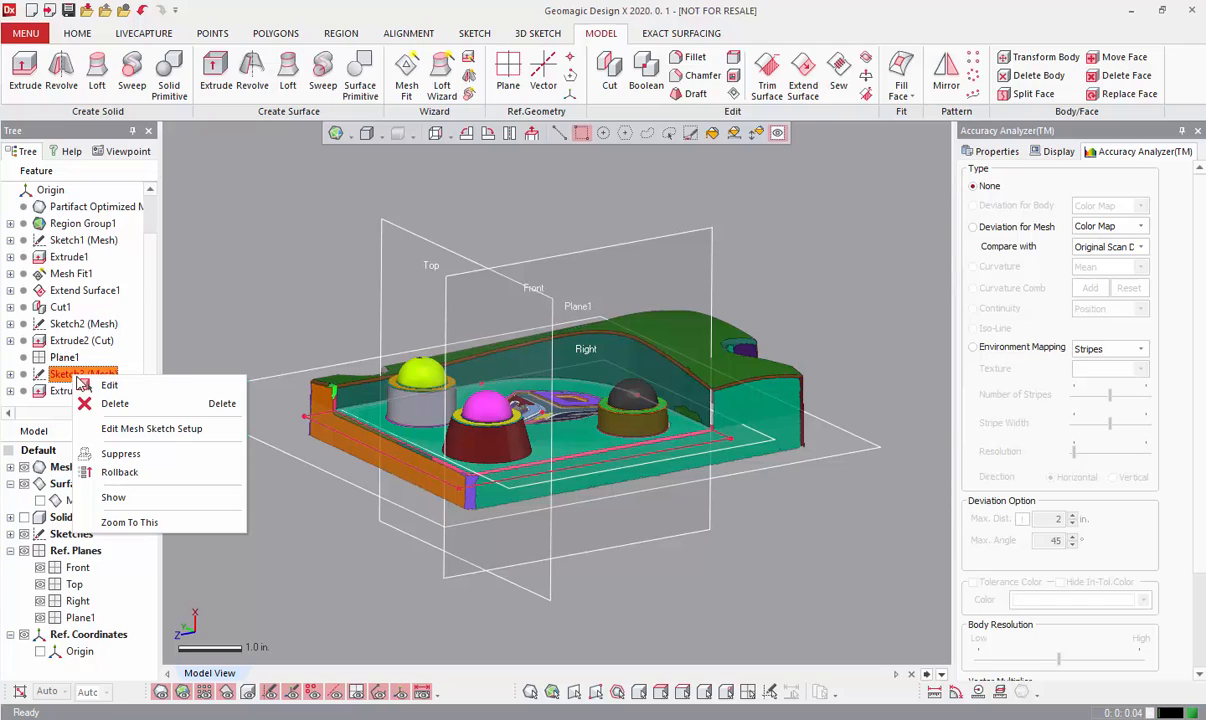
{"action": "left_click", "coordinate": [113, 430]}
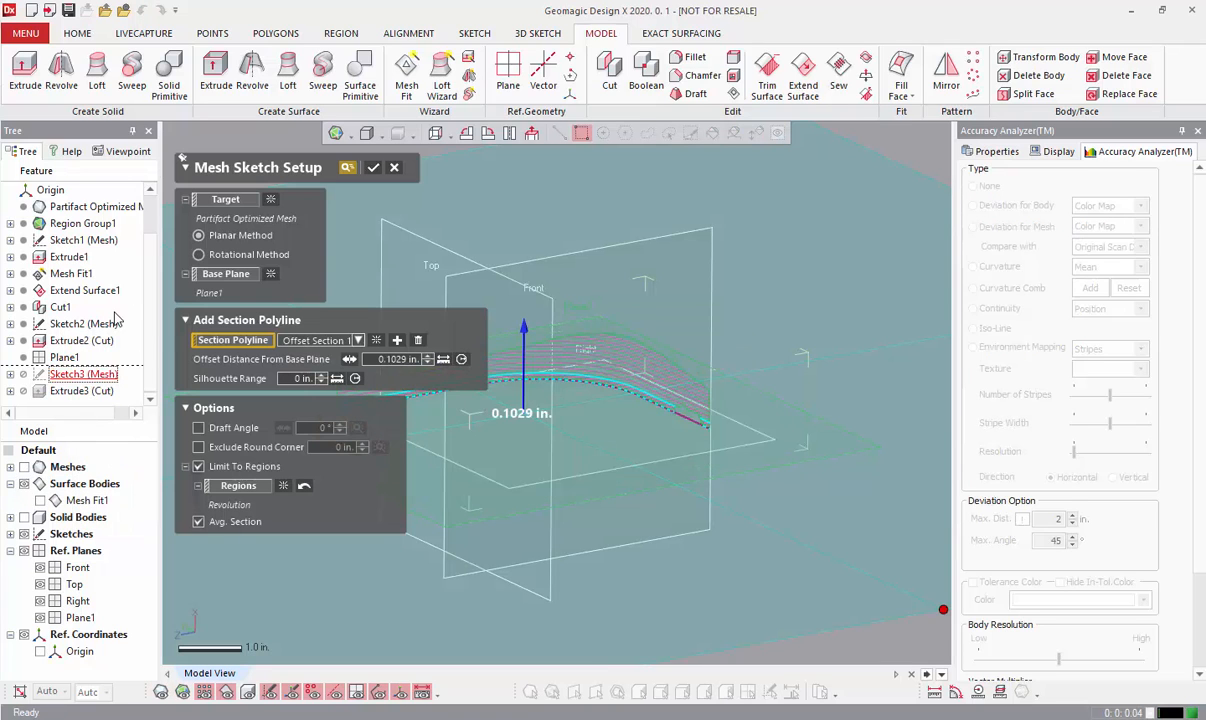
{"action": "right_click_drag", "start_coordinate": [587, 423], "coordinate": [679, 402]}
{"action": "scroll", "coordinate": [576, 388], "scroll_direction": "up", "scroll_amount": 3}
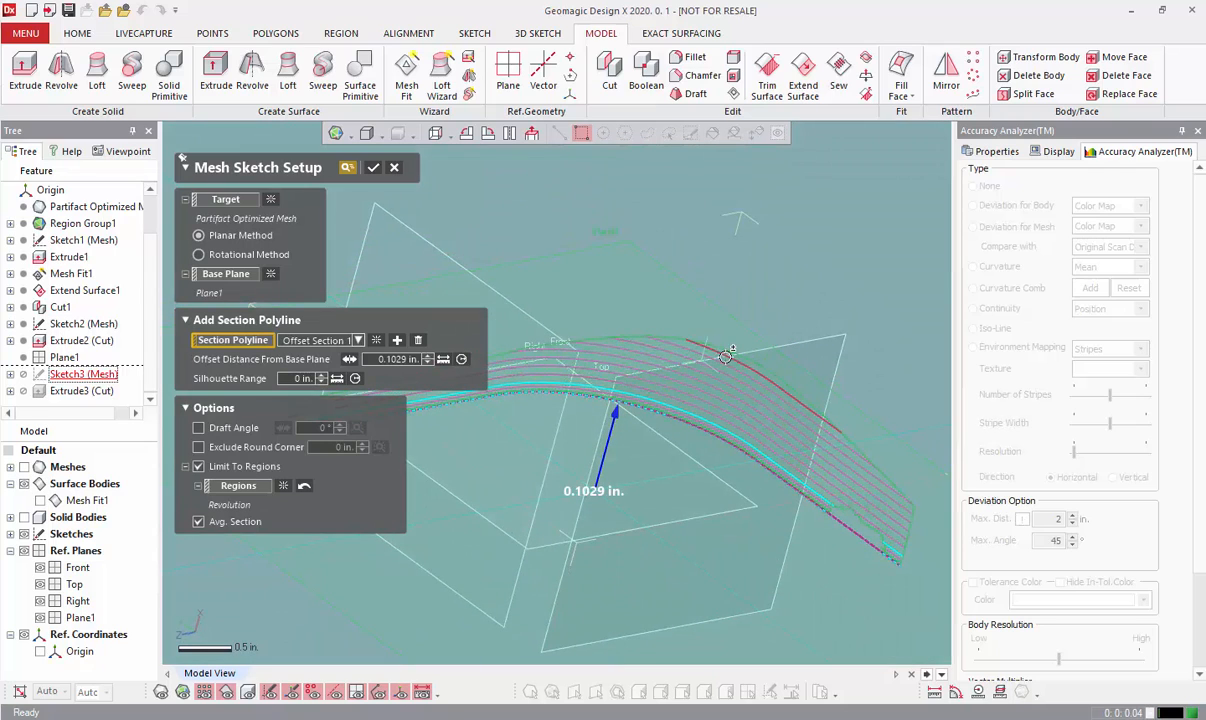
{"action": "left_click", "coordinate": [329, 342]}
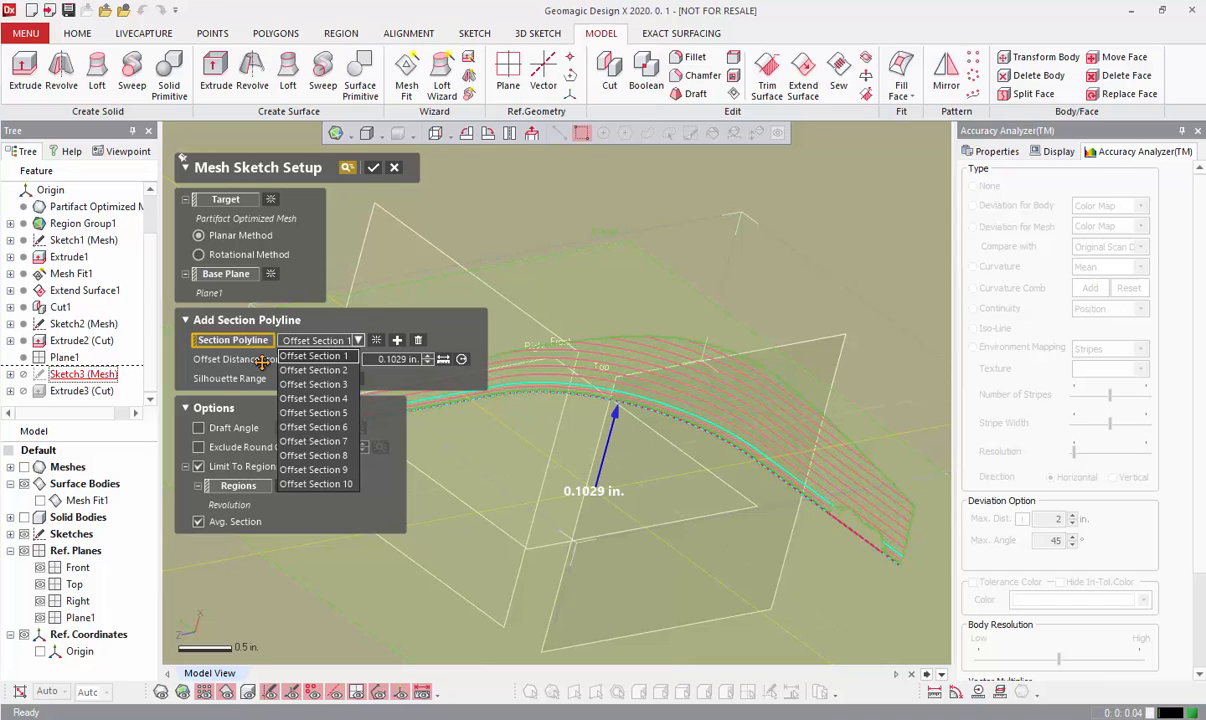
{"action": "left_click", "coordinate": [315, 356]}
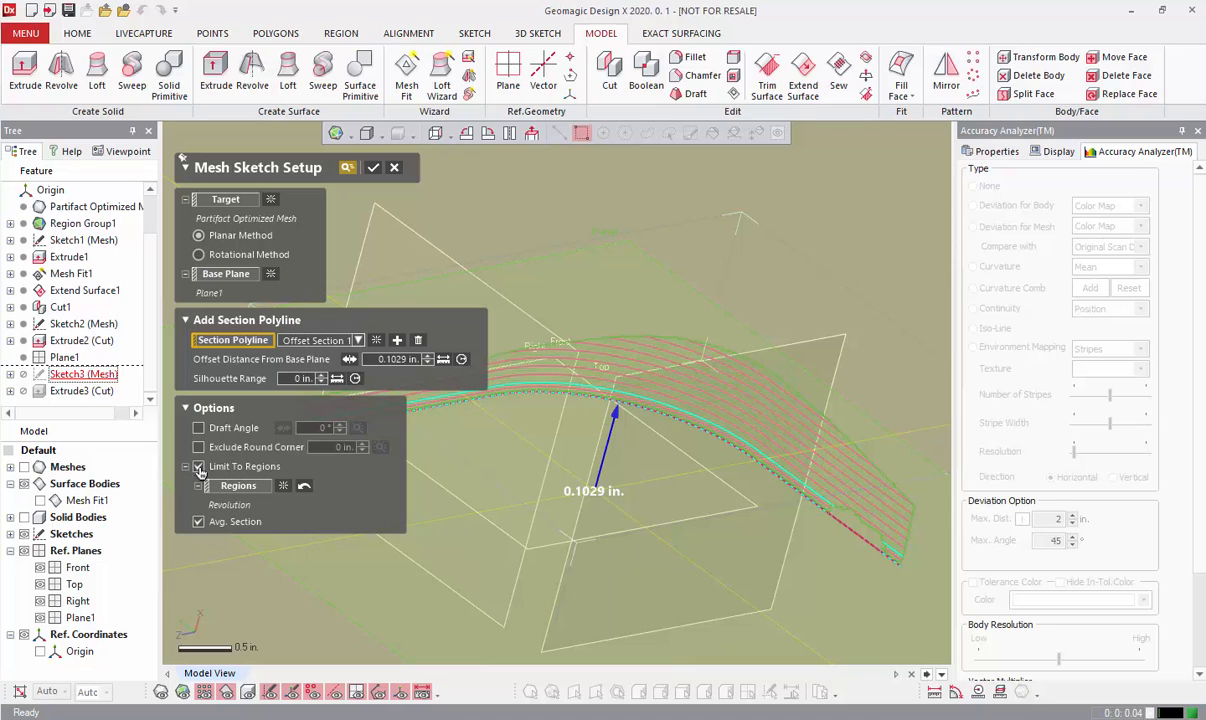
Turn Limit To Regions off and back on to compare the full mesh sections with those of the wall region.
{"action": "right_click_drag", "start_coordinate": [460, 440], "coordinate": [555, 307]}
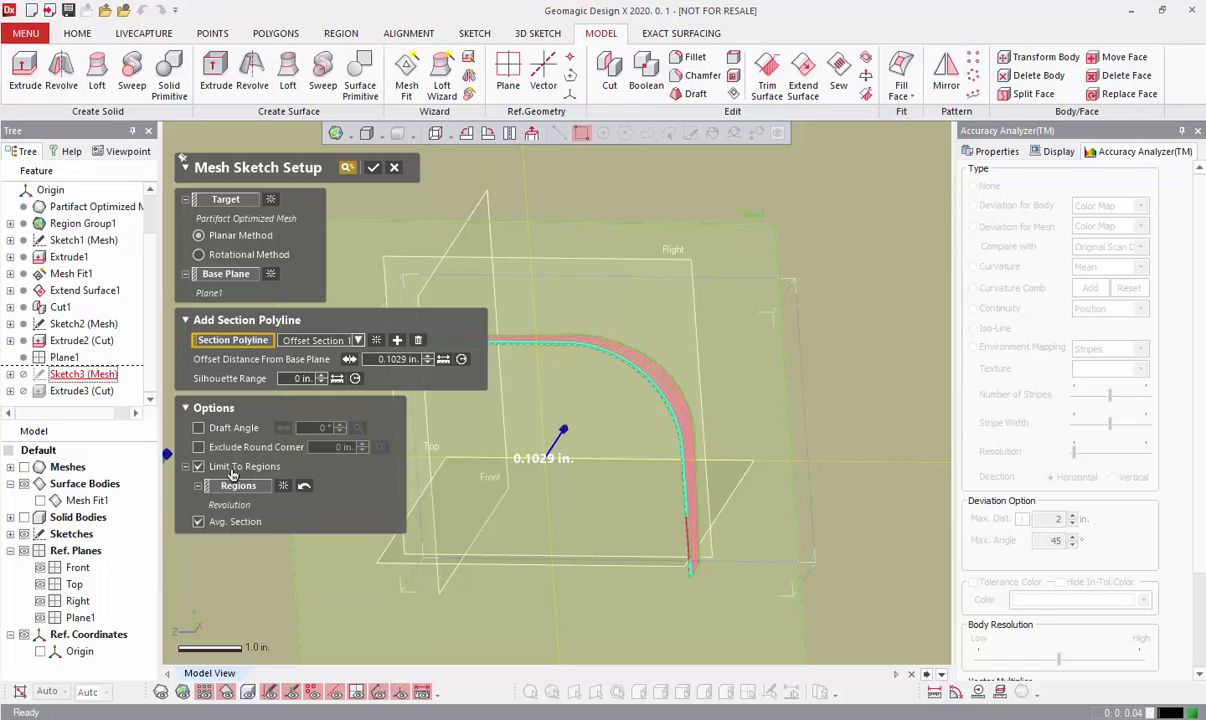
{"action": "left_click", "coordinate": [199, 467]}
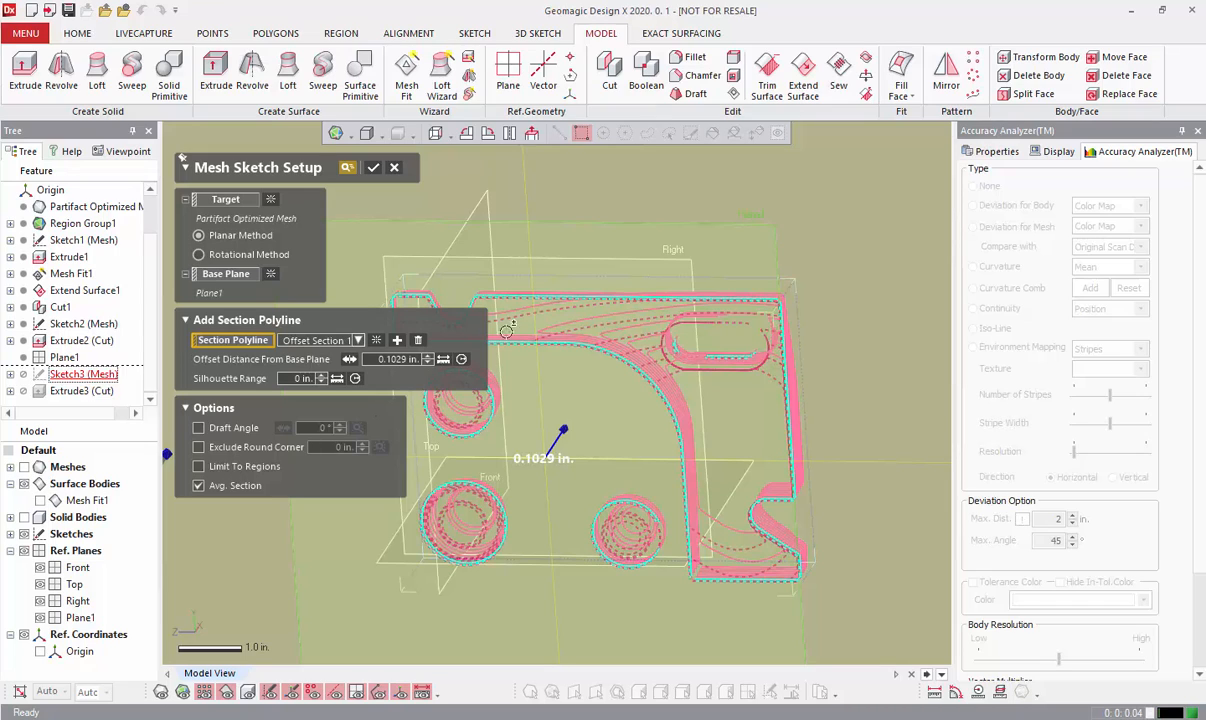
{"action": "left_click", "coordinate": [217, 468]}
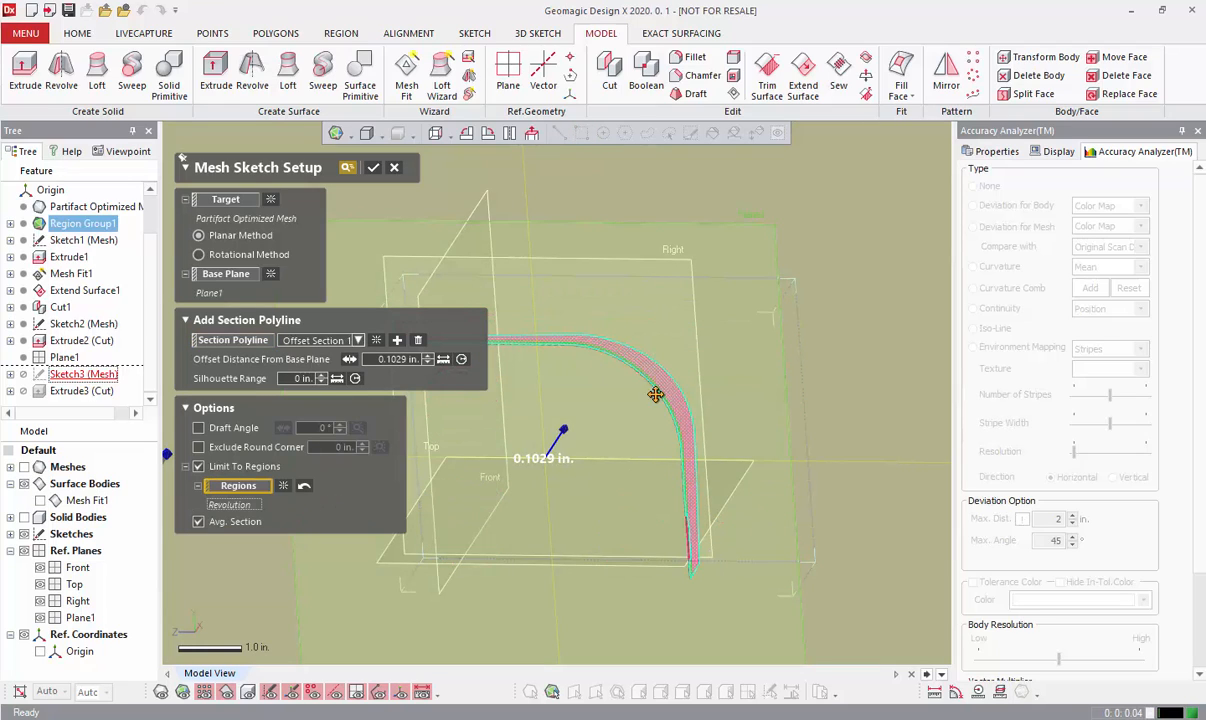
Turn off Avg. Section in the mesh sketch setup of Sketch3 and accept it.
{"action": "right_click_drag", "start_coordinate": [610, 540], "coordinate": [721, 452]}
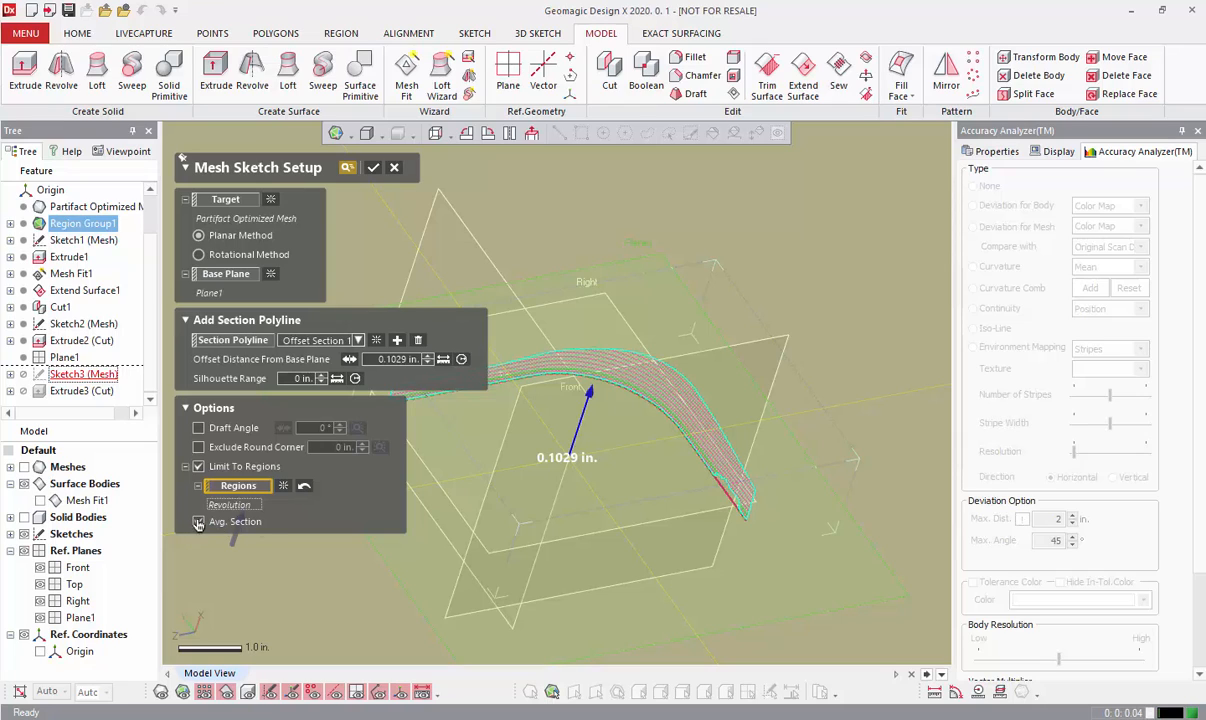
{"action": "scroll", "coordinate": [648, 410], "scroll_direction": "up", "scroll_amount": 3}
{"action": "scroll", "coordinate": [711, 427], "scroll_direction": "up", "scroll_amount": 3}
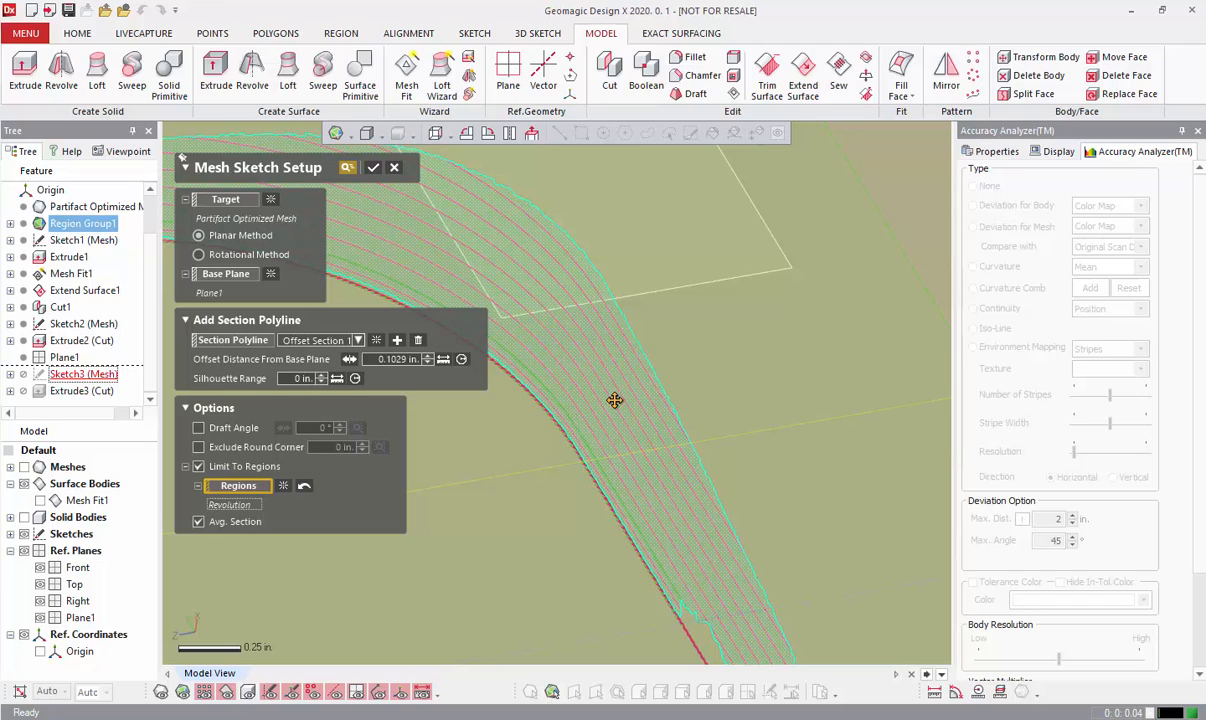
{"action": "left_click", "coordinate": [199, 522]}
{"action": "left_click", "coordinate": [373, 167]}
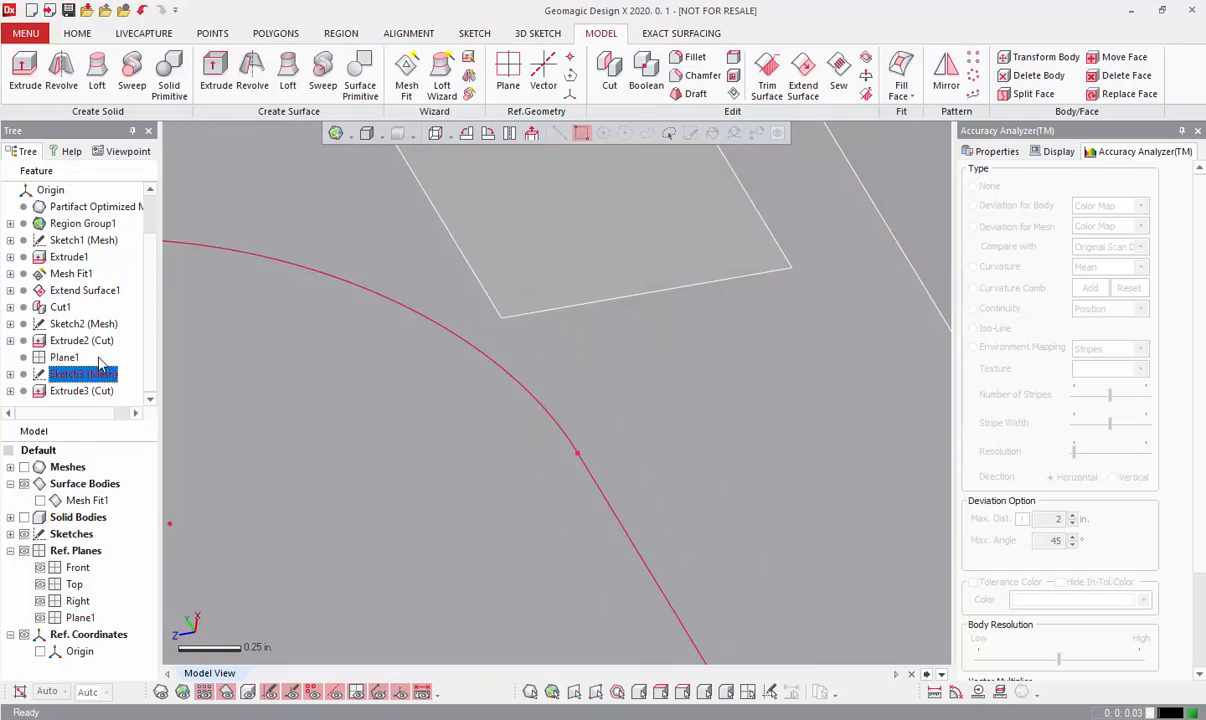
Edit Sketch3 (Mesh) in normal view and delete the fitted upper line, corner arc and right-hand line covering the section polylines.
{"action": "right_click", "coordinate": [92, 375]}
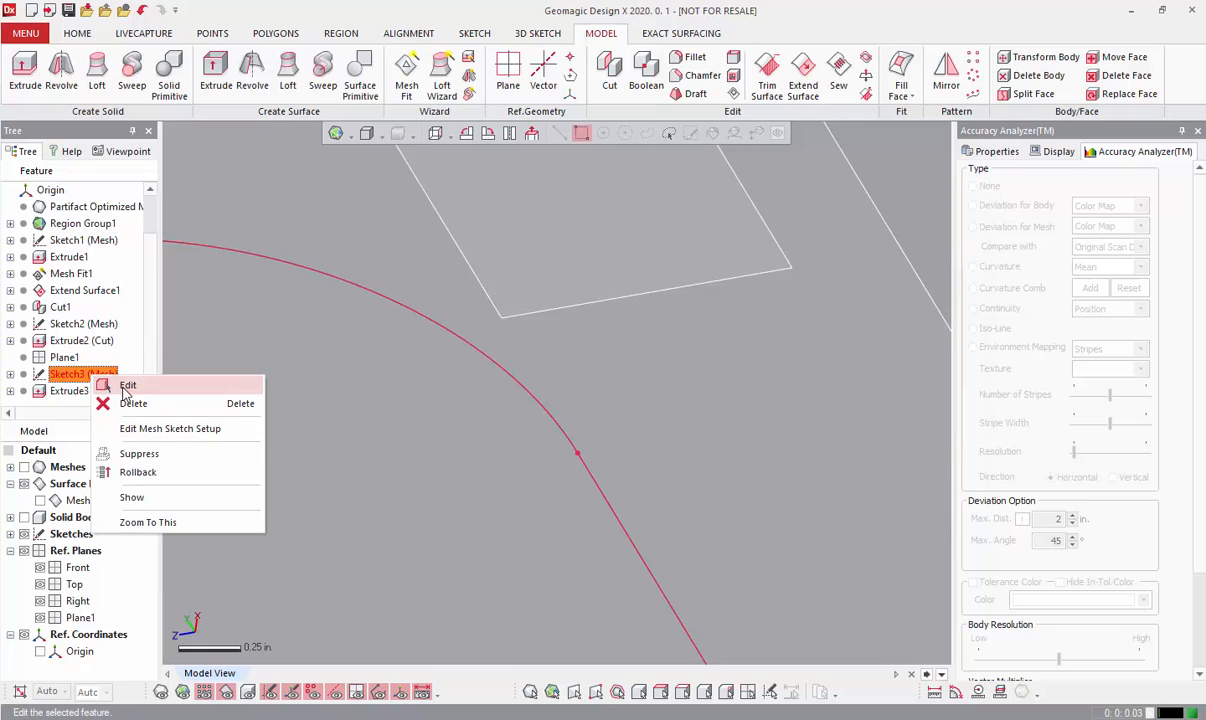
{"action": "left_click", "coordinate": [125, 382]}
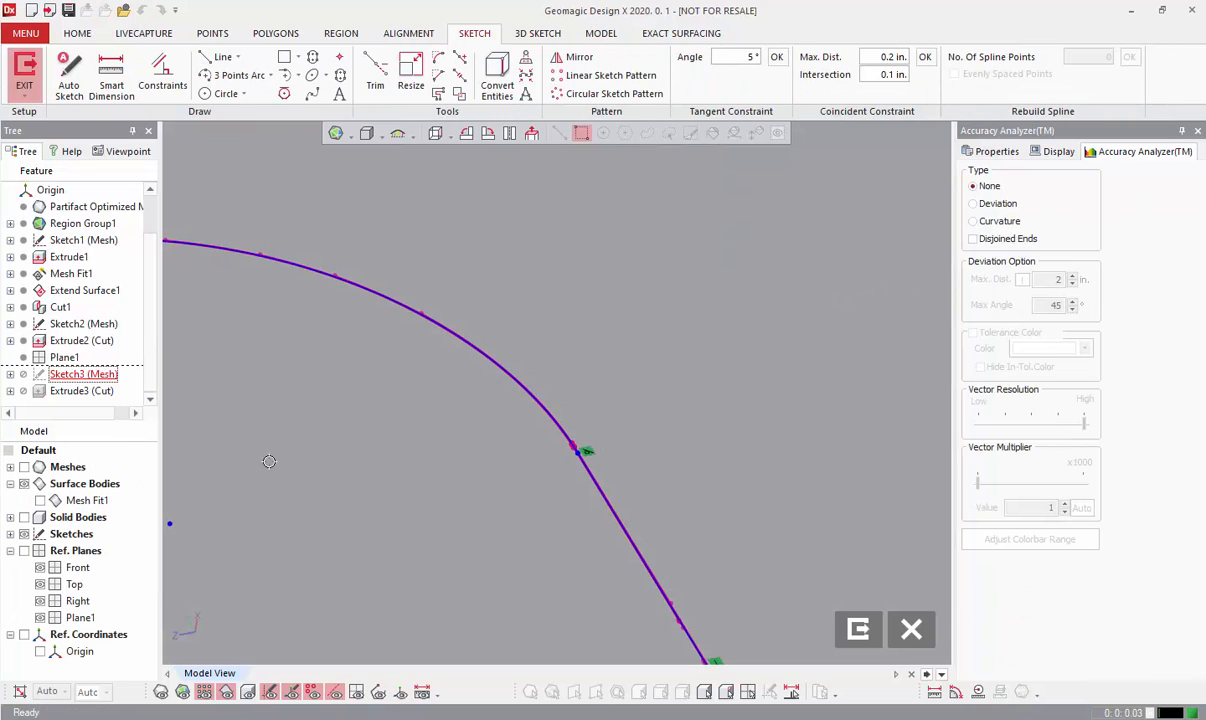
{"action": "left_click", "coordinate": [532, 134]}
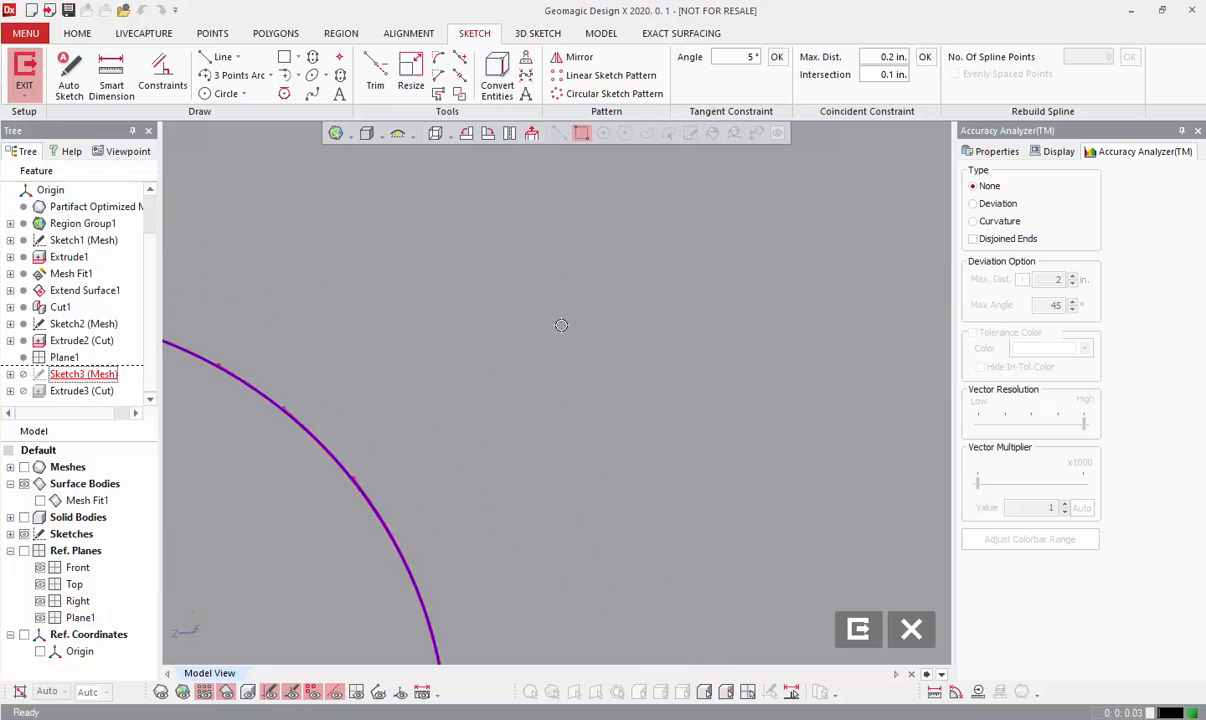
{"action": "scroll", "coordinate": [560, 323], "scroll_direction": "down", "scroll_amount": 3}
{"action": "mouse_move", "coordinate": [255, 281]}
{"action": "right_mouse_down"}
{"action": "mouse_move", "coordinate": [538, 474]}
{"action": "mouse_move", "coordinate": [439, 167]}
{"action": "right_mouse_up"}
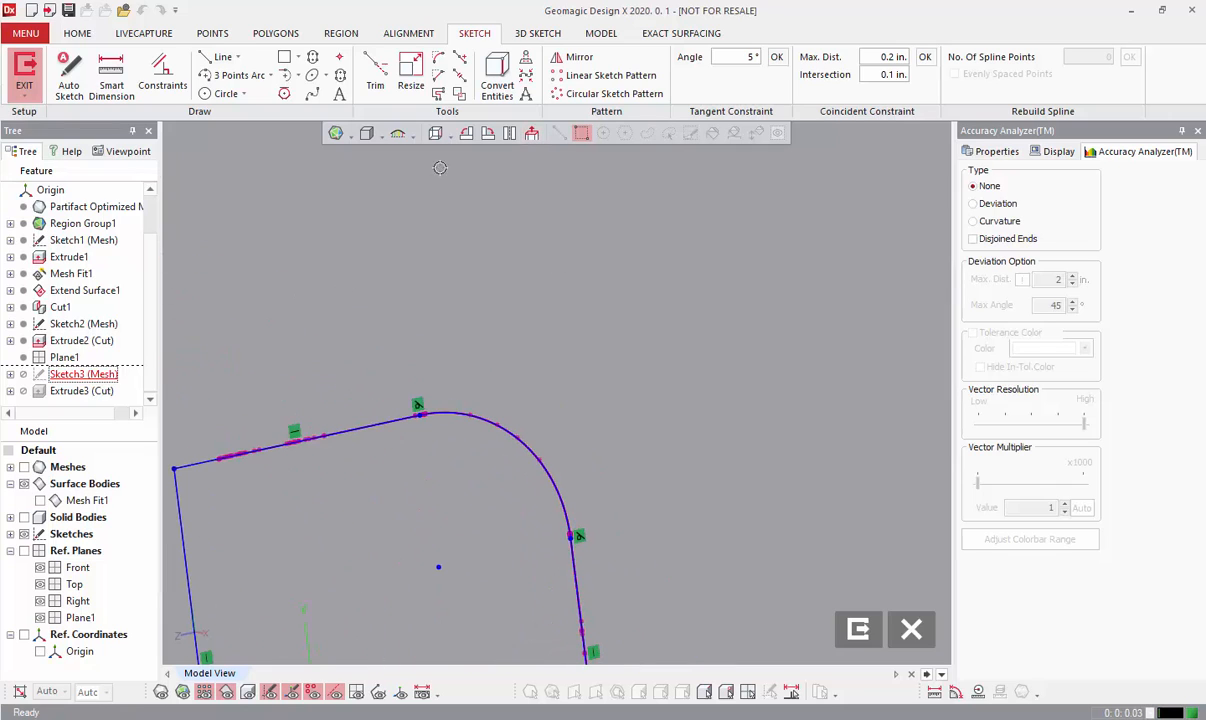
{"action": "left_click", "coordinate": [532, 134]}
{"action": "left_click_drag", "start_coordinate": [245, 225], "coordinate": [710, 625]}
Examine the separate section polylines along the rounded corner up close, and leave Sketch3 discarding all changes.
{"action": "scroll", "coordinate": [358, 350], "scroll_direction": "up", "scroll_amount": 2}
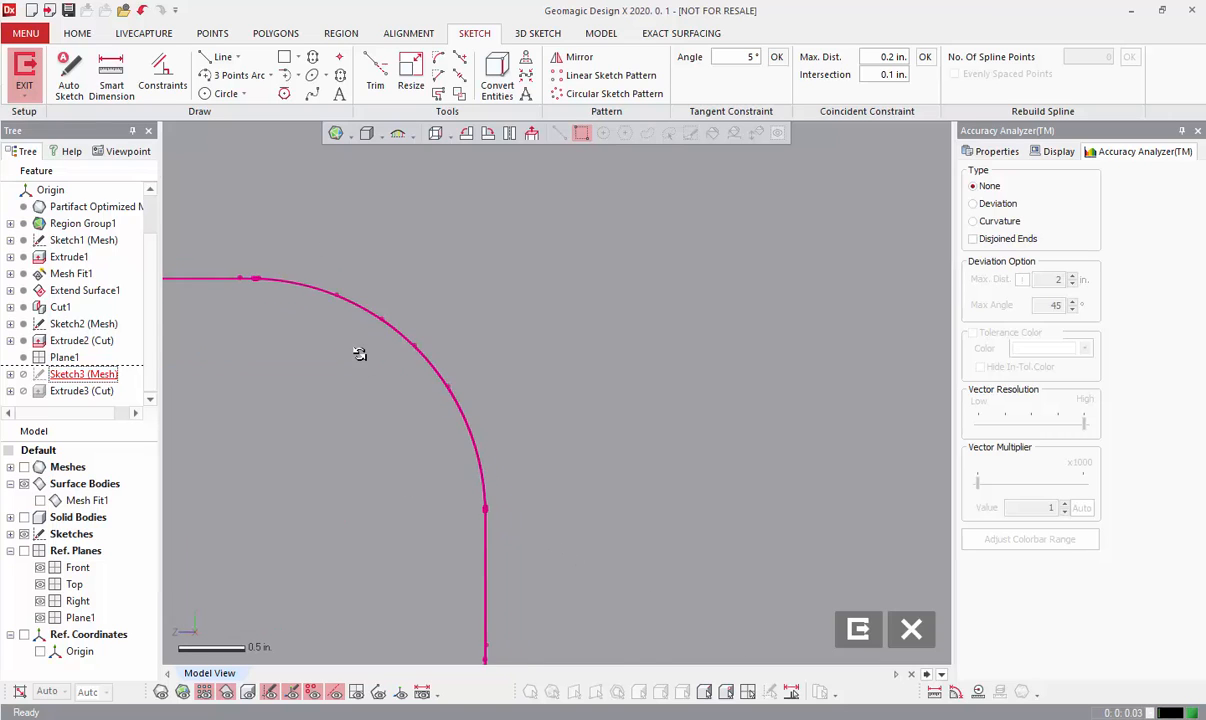
{"action": "scroll", "coordinate": [536, 380], "scroll_direction": "up", "scroll_amount": 2}
{"action": "scroll", "coordinate": [510, 400], "scroll_direction": "up", "scroll_amount": 2}
{"action": "scroll", "coordinate": [505, 400], "scroll_direction": "up", "scroll_amount": 3}
{"action": "scroll", "coordinate": [476, 417], "scroll_direction": "up", "scroll_amount": 3}
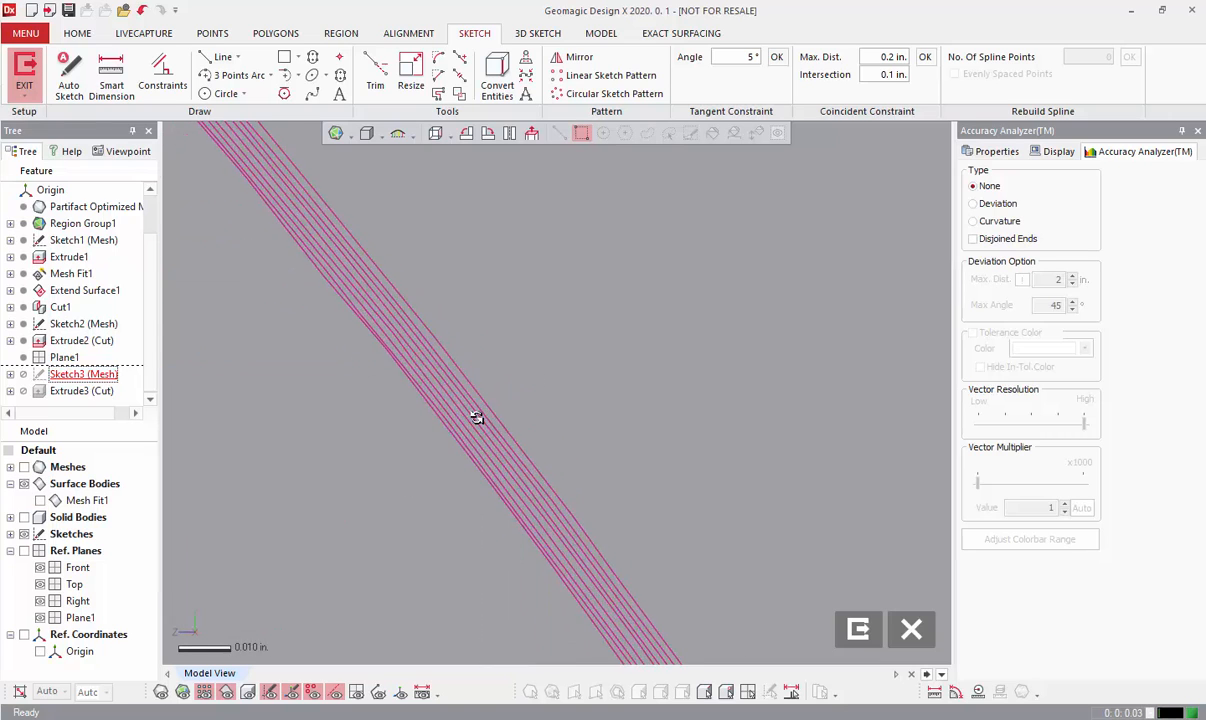
{"action": "scroll", "coordinate": [422, 430], "scroll_direction": "up", "scroll_amount": 3}
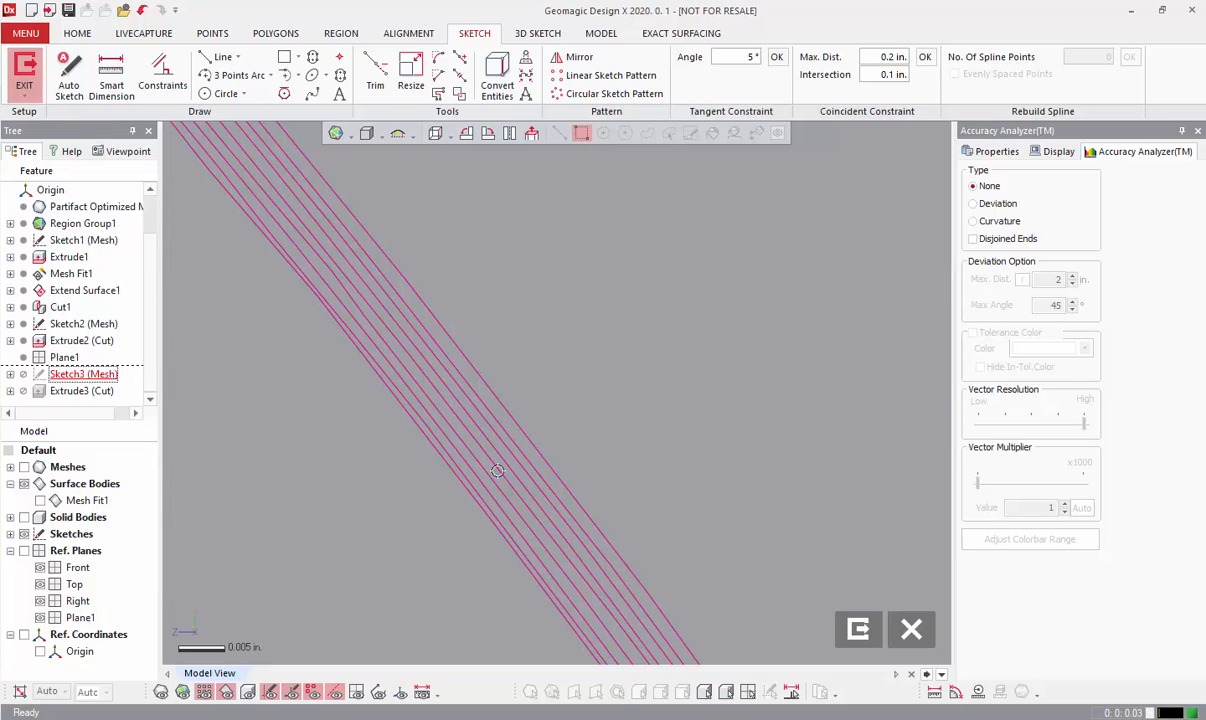
{"action": "scroll", "coordinate": [497, 456], "scroll_direction": "down", "scroll_amount": 10}
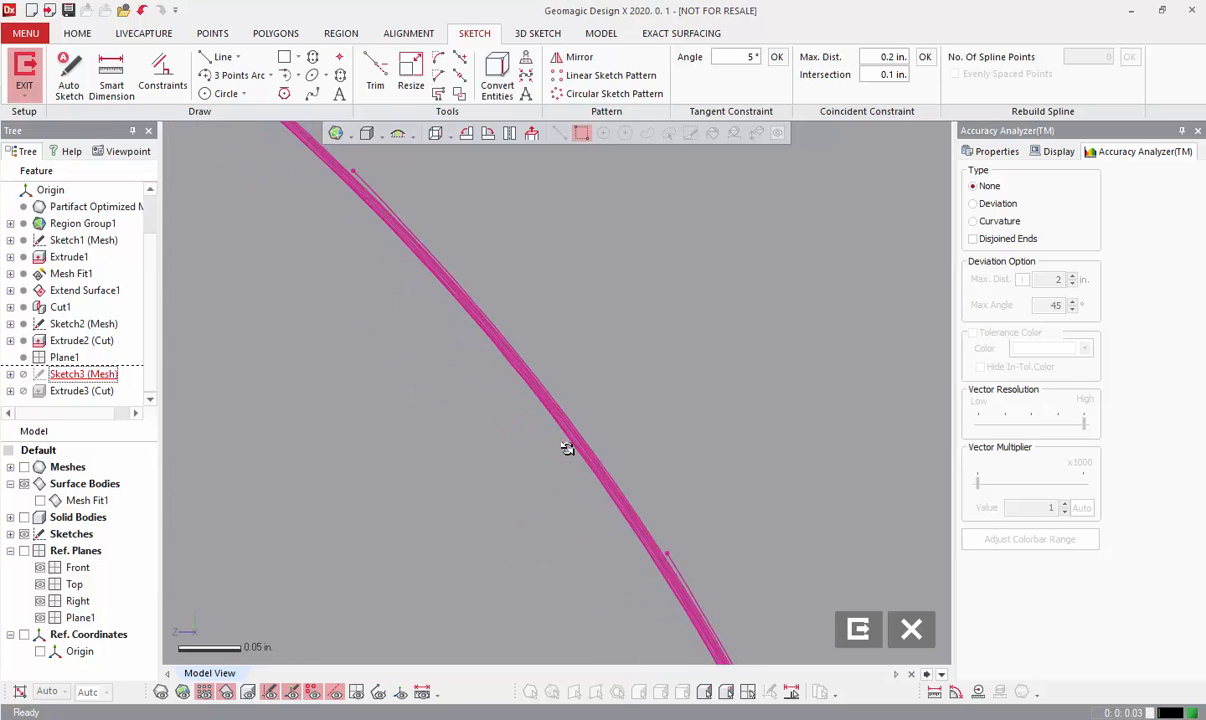
{"action": "scroll", "coordinate": [567, 449], "scroll_direction": "down", "scroll_amount": 10}
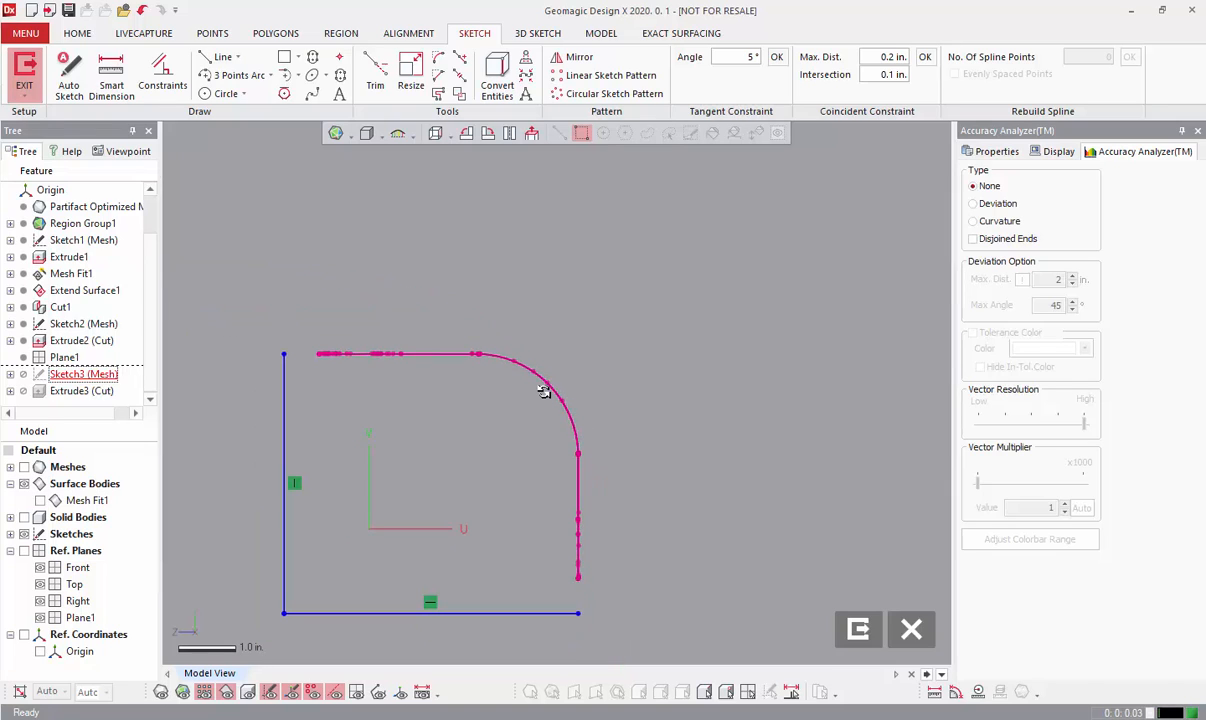
{"action": "left_click", "coordinate": [911, 628]}
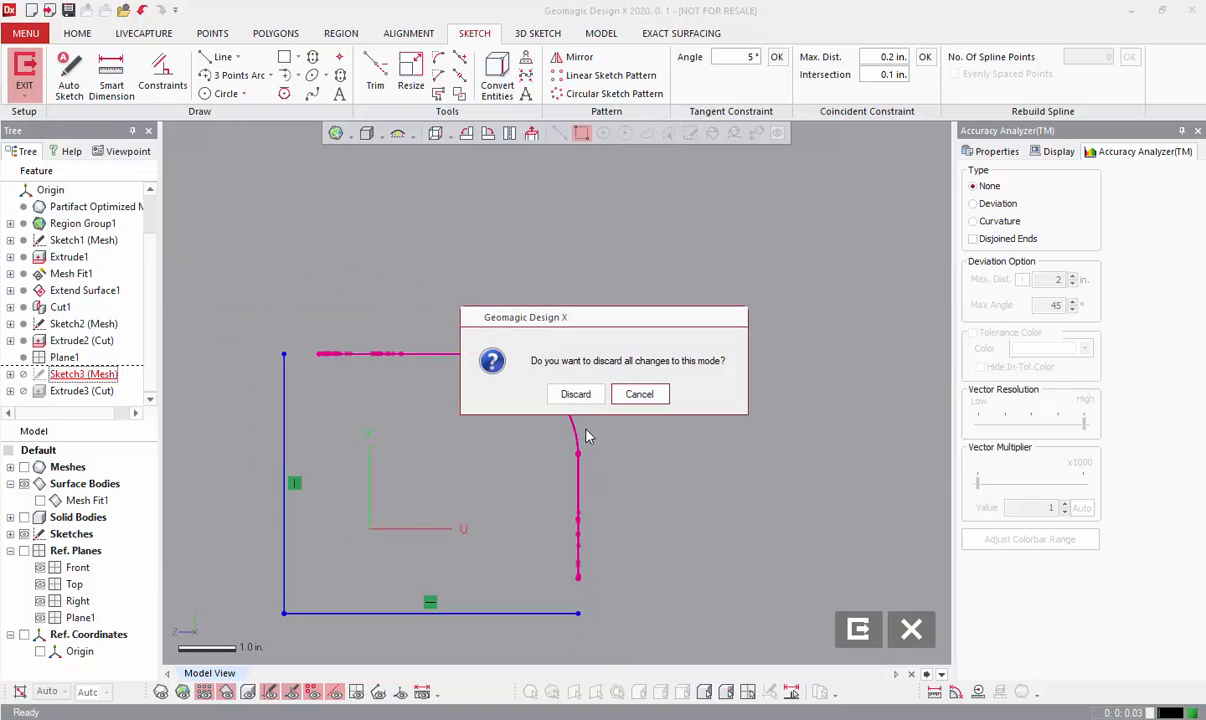
{"action": "left_click", "coordinate": [570, 390]}
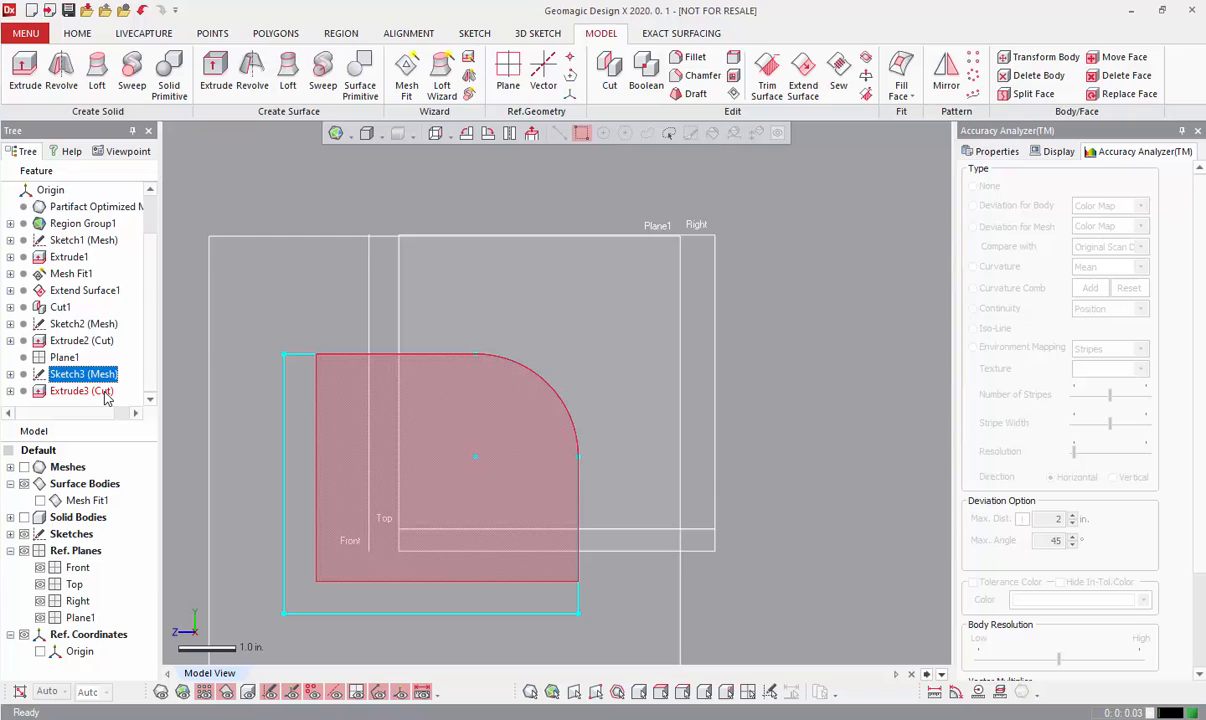
Turn Avg. Section back on in the mesh sketch setup of Sketch3 and accept it.
{"action": "right_click", "coordinate": [86, 376]}
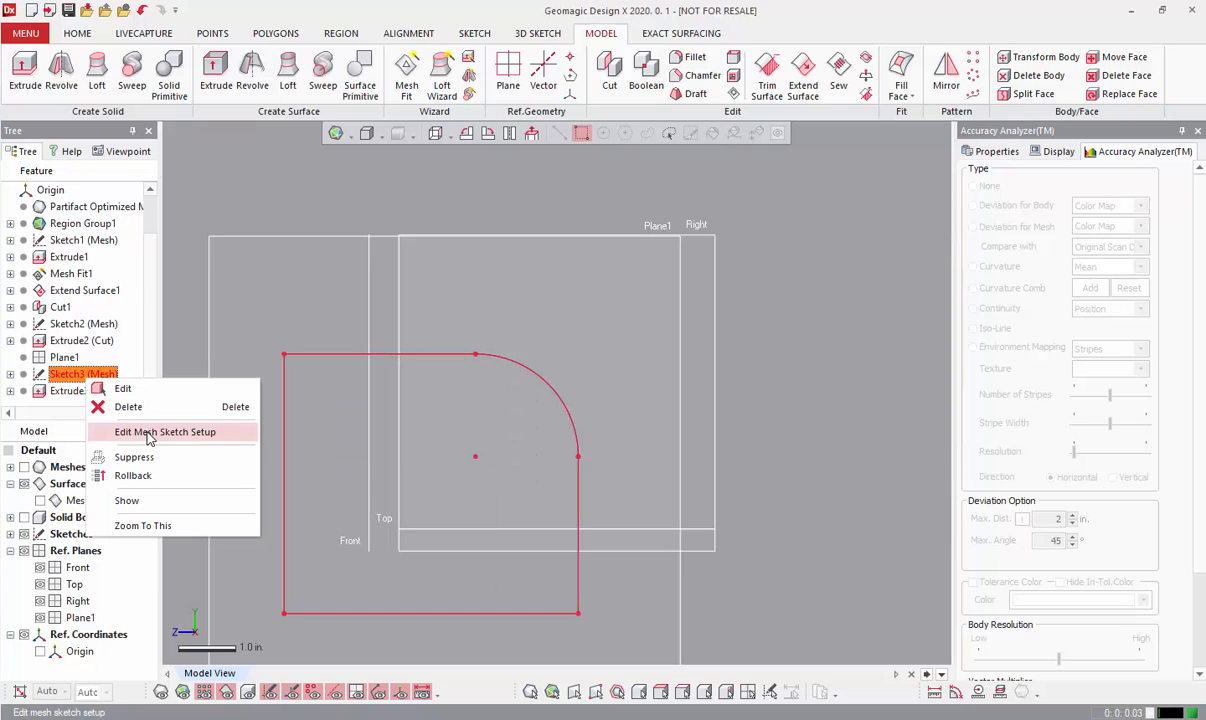
{"action": "left_click", "coordinate": [150, 432]}
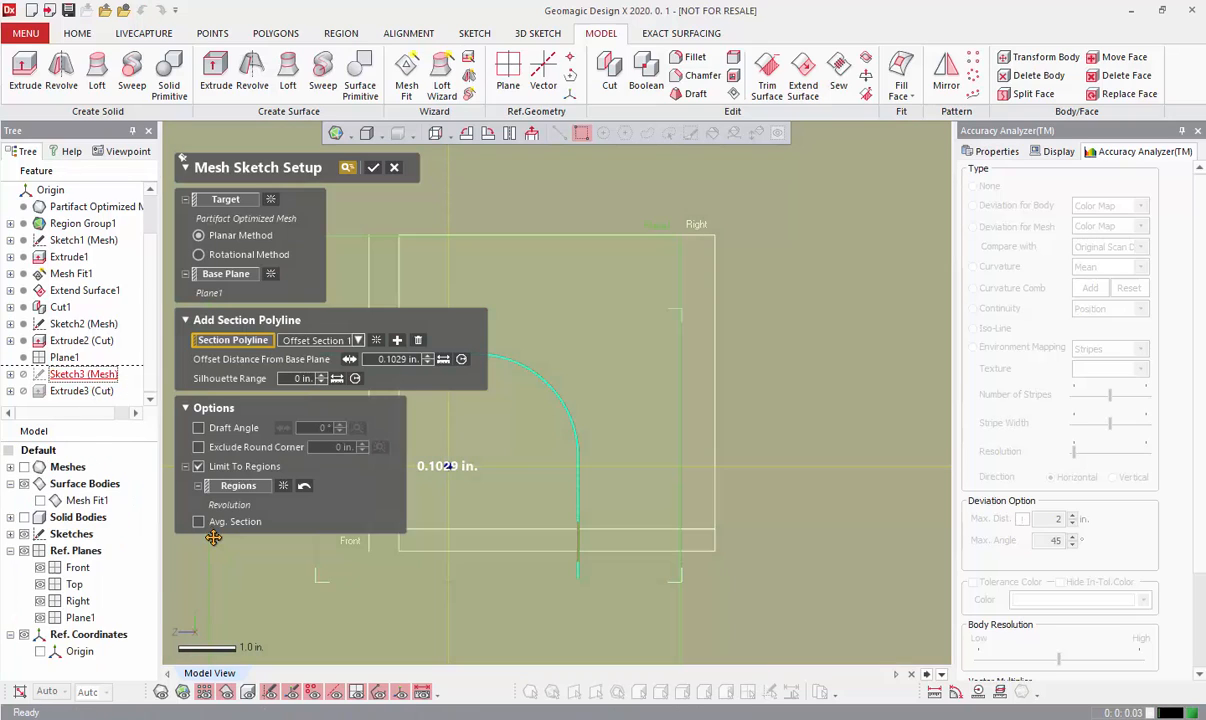
{"action": "left_click", "coordinate": [198, 521]}
{"action": "left_click", "coordinate": [373, 167]}
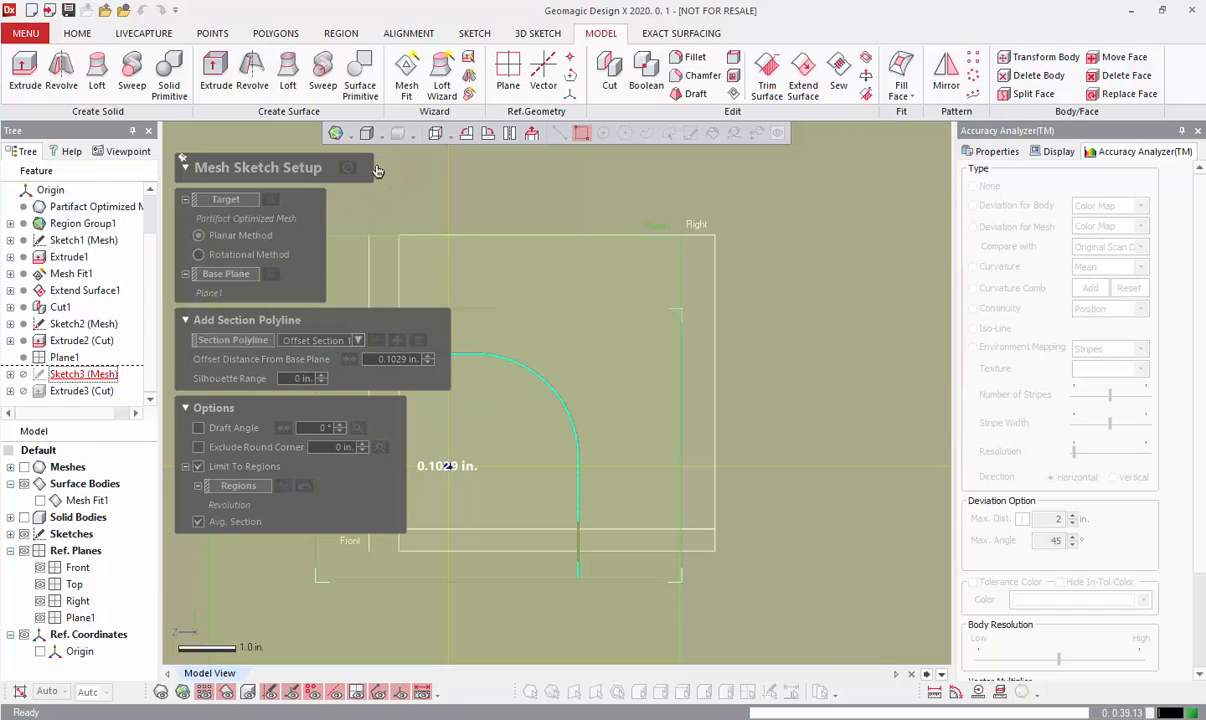
Reopen Sketch3 (Mesh) for editing and delete the fitted lines and corner arc lying over the averaged section polyline.
{"action": "left_click", "coordinate": [92, 378]}
{"action": "double_click", "coordinate": [90, 375]}
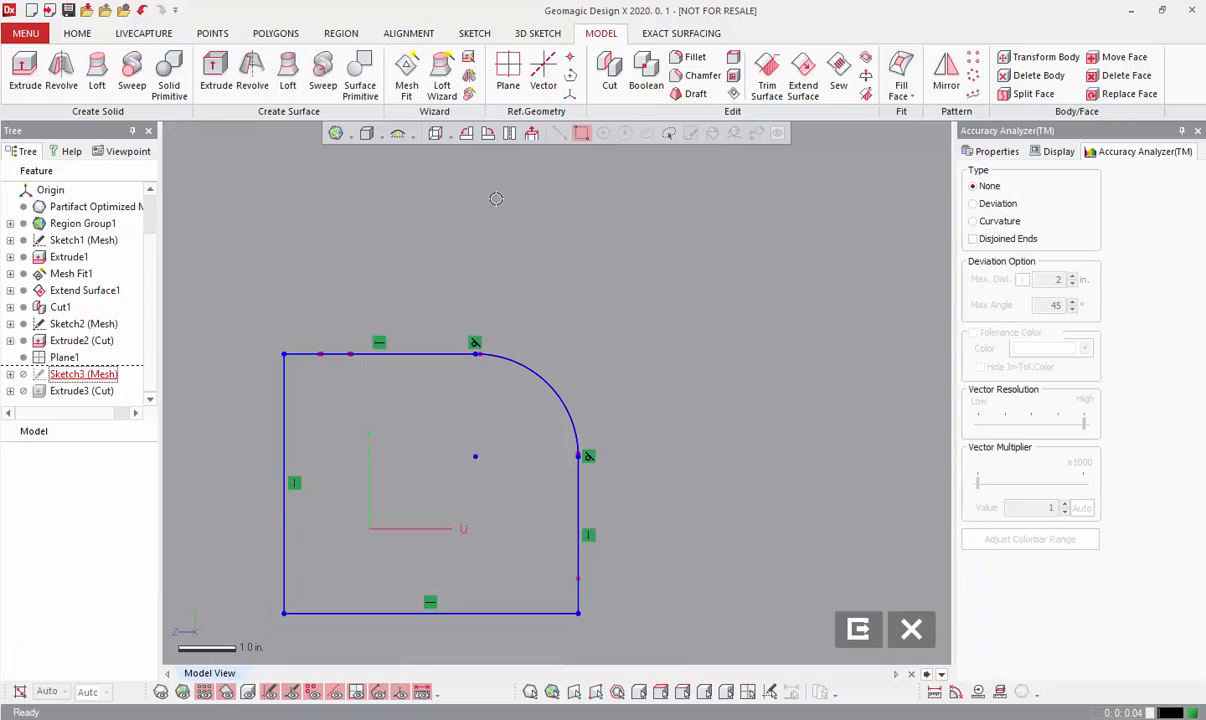
{"action": "left_click", "coordinate": [698, 583]}
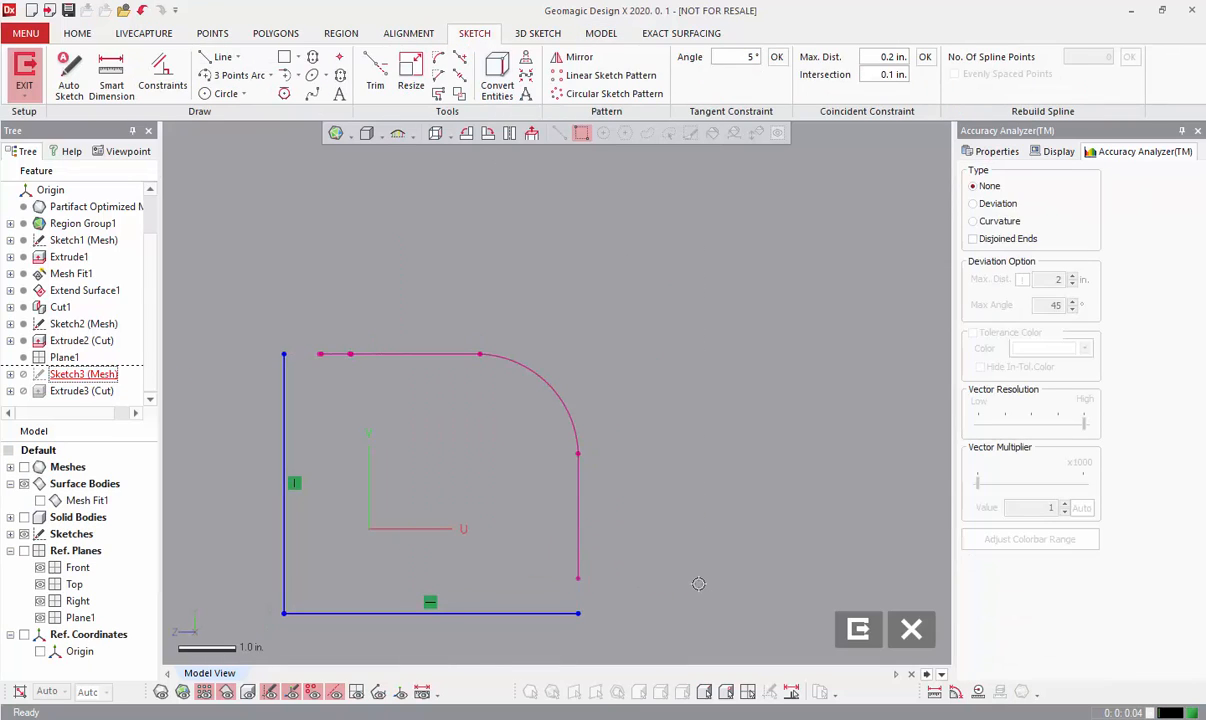
Examine the averaged section polyline around the rounded corner, and exit the sketch discarding all changes.
{"action": "scroll", "coordinate": [400, 318], "scroll_direction": "up", "scroll_amount": 10}
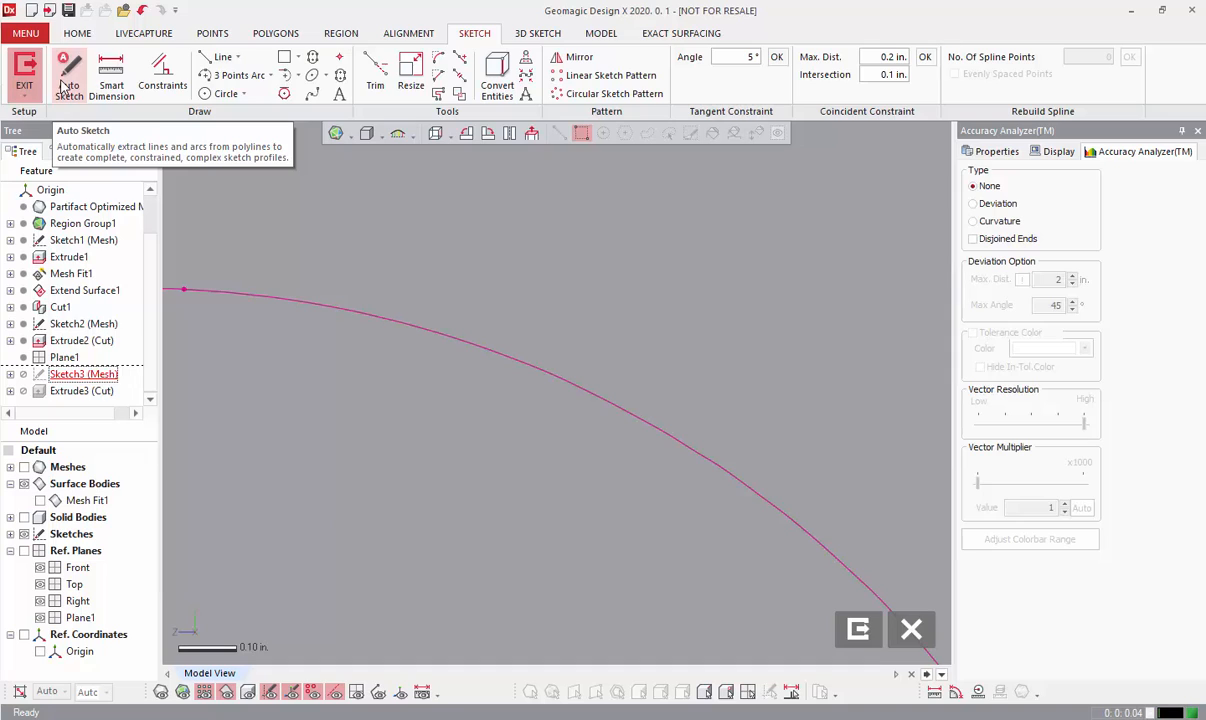
{"action": "scroll", "coordinate": [586, 290], "scroll_direction": "down", "scroll_amount": 5}
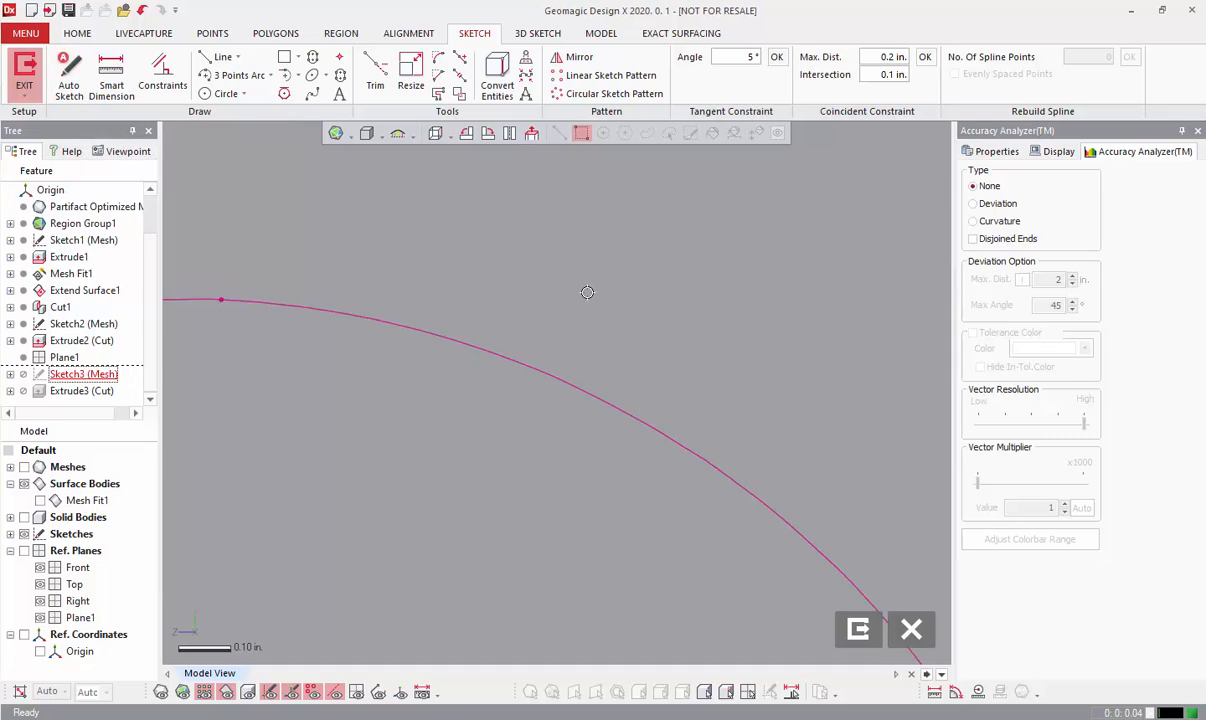
{"action": "scroll", "coordinate": [698, 267], "scroll_direction": "down", "scroll_amount": 4}
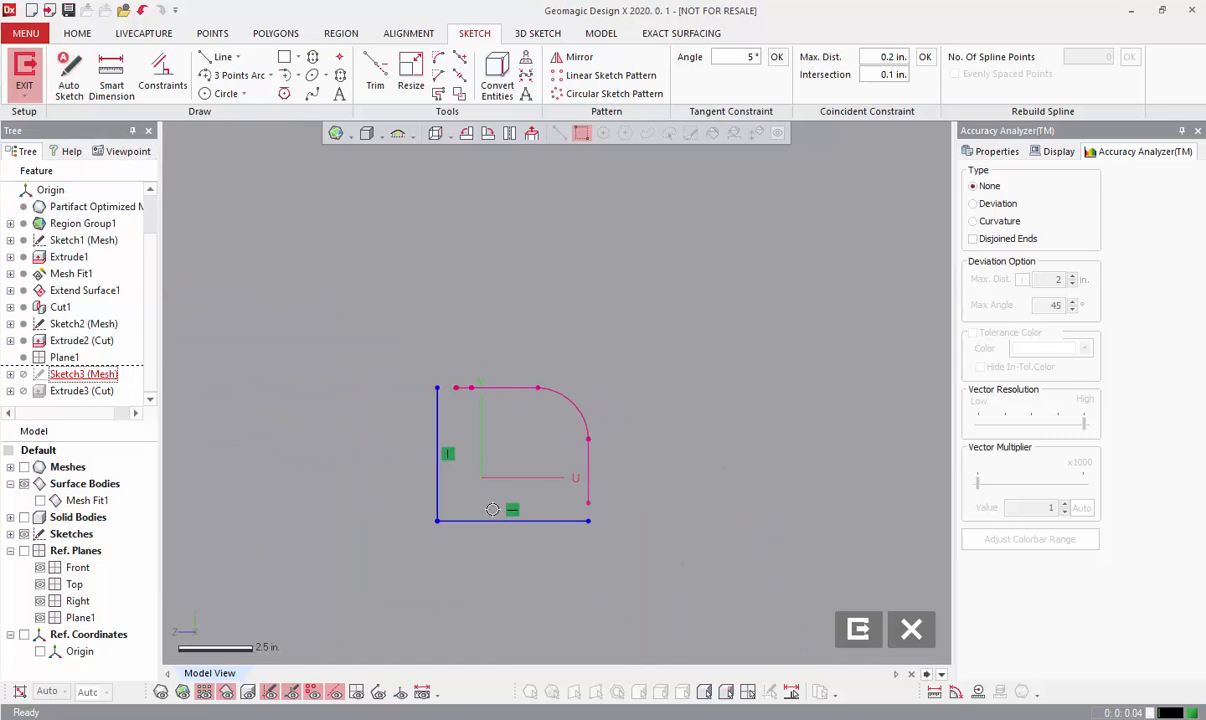
{"action": "scroll", "coordinate": [494, 497], "scroll_direction": "up", "scroll_amount": 2}
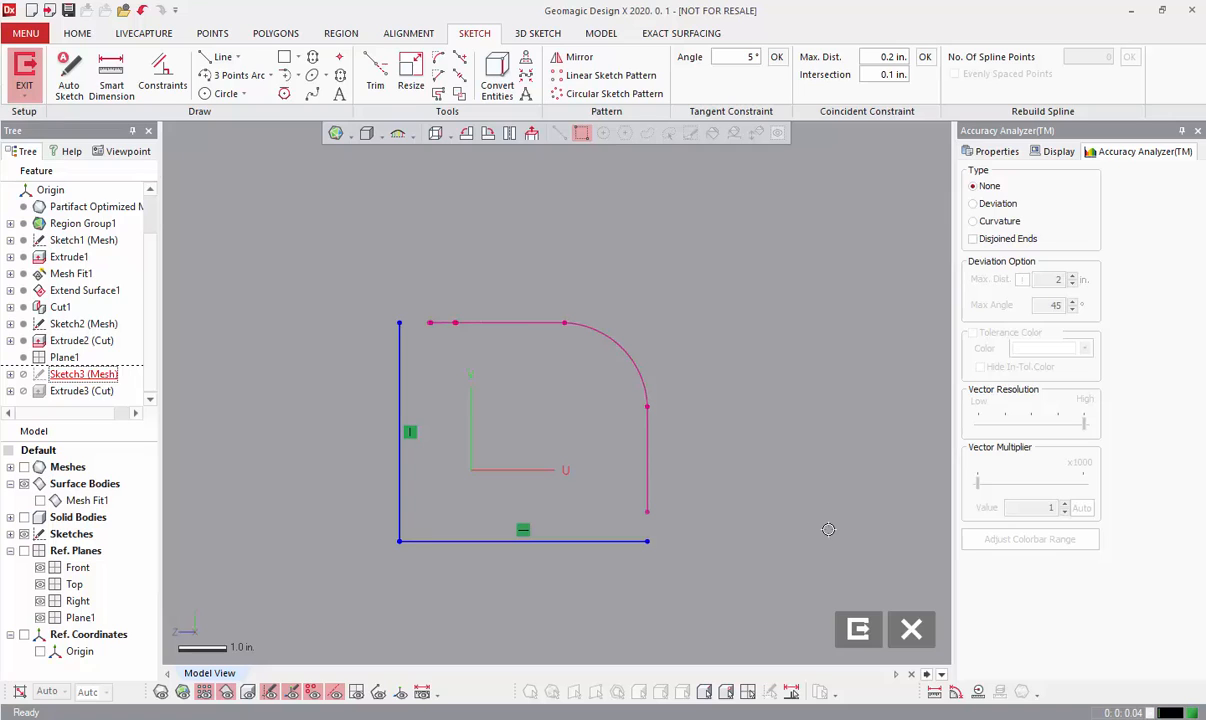
{"action": "left_click", "coordinate": [914, 634]}
{"action": "left_click", "coordinate": [575, 394]}
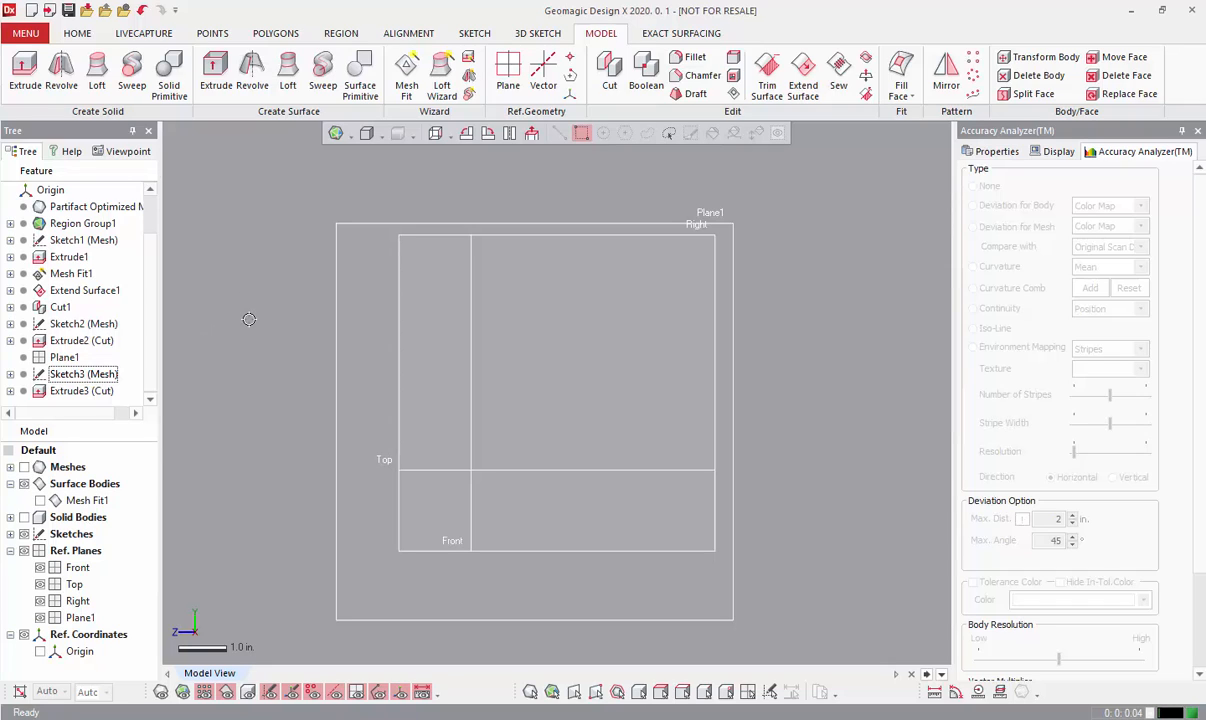
Show the solid bodies and the scanned mesh in the model view.
{"action": "left_click", "coordinate": [23, 517]}
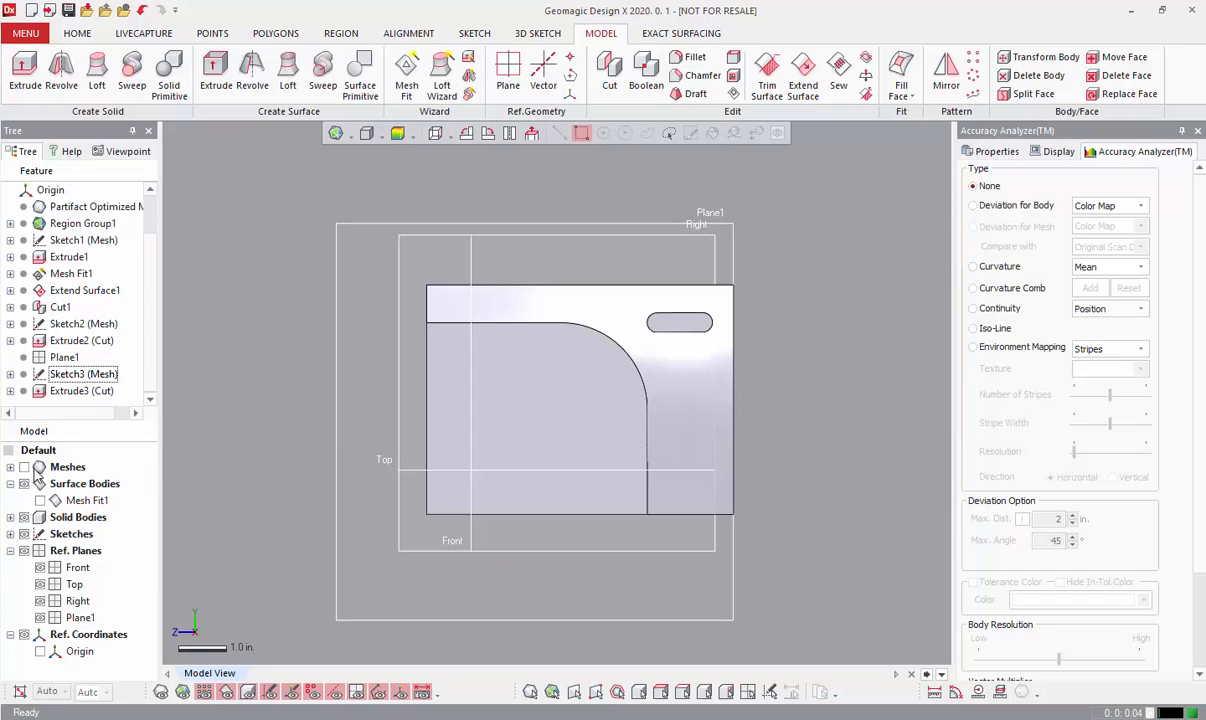
{"action": "left_click", "coordinate": [23, 467]}
{"action": "right_click_drag", "start_coordinate": [501, 592], "coordinate": [493, 170]}
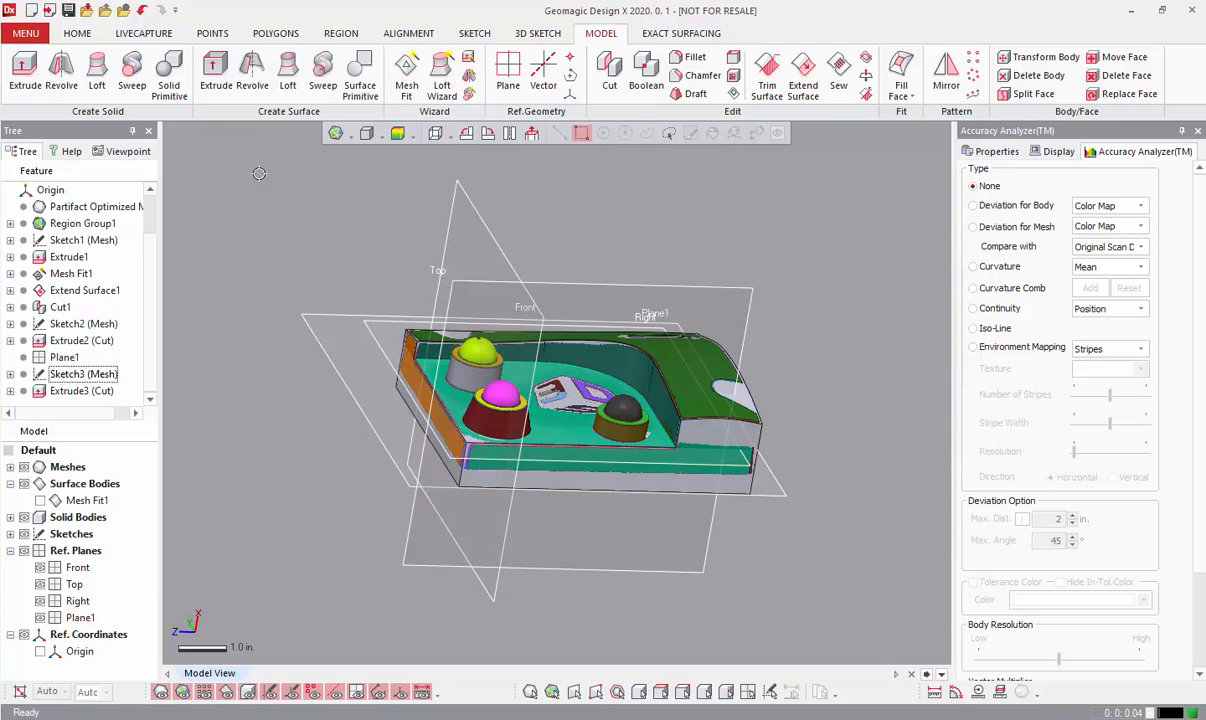
Start a new mesh sketch on the scanned mesh with the Rotational Method.
{"action": "left_click", "coordinate": [82, 34]}
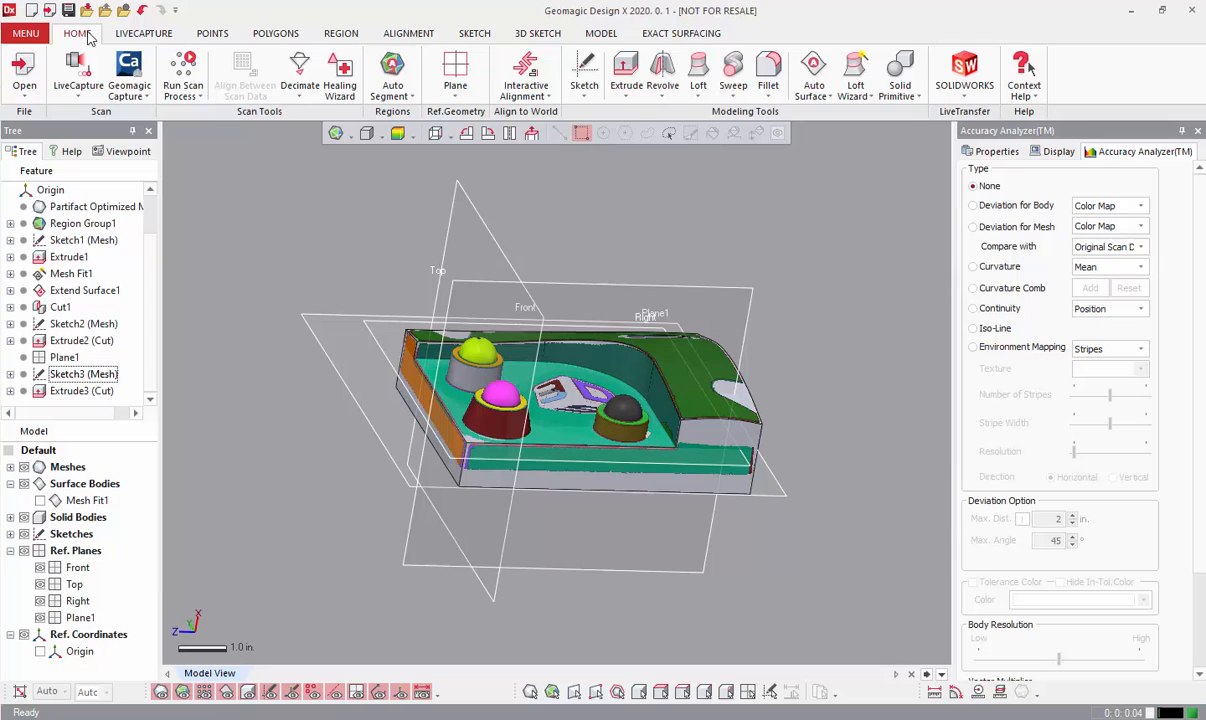
{"action": "left_click", "coordinate": [472, 33]}
{"action": "left_click", "coordinate": [27, 75]}
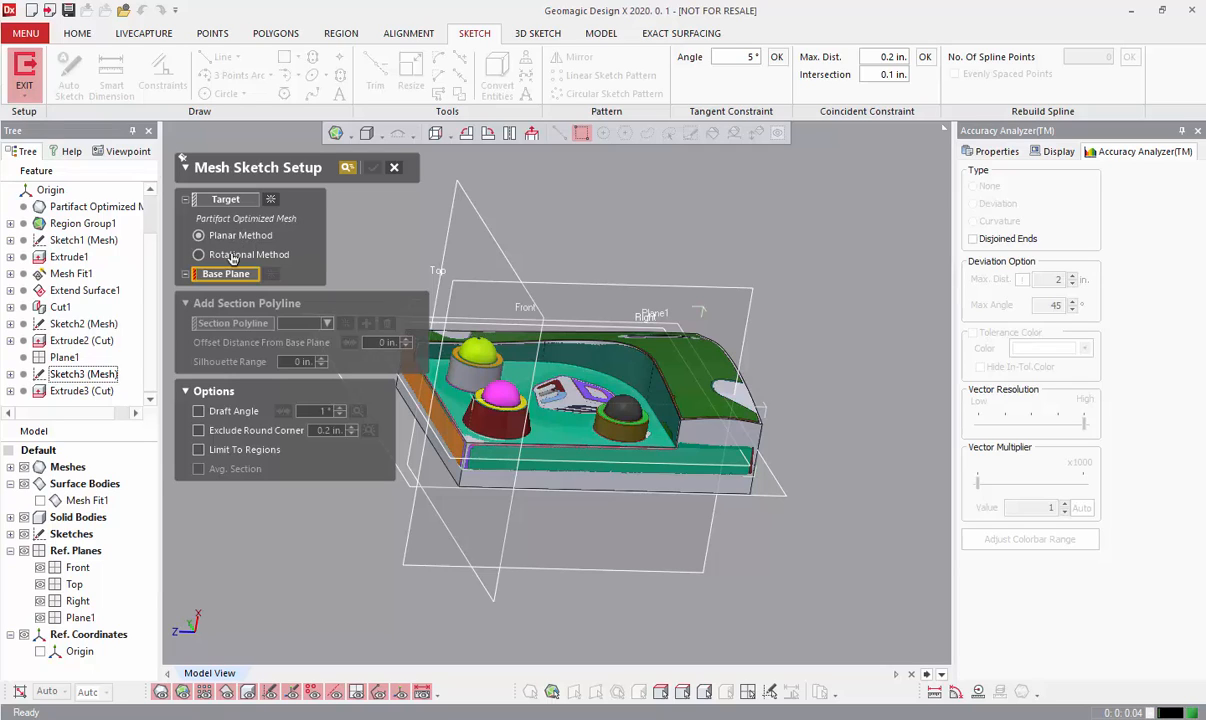
{"action": "left_click", "coordinate": [232, 258]}
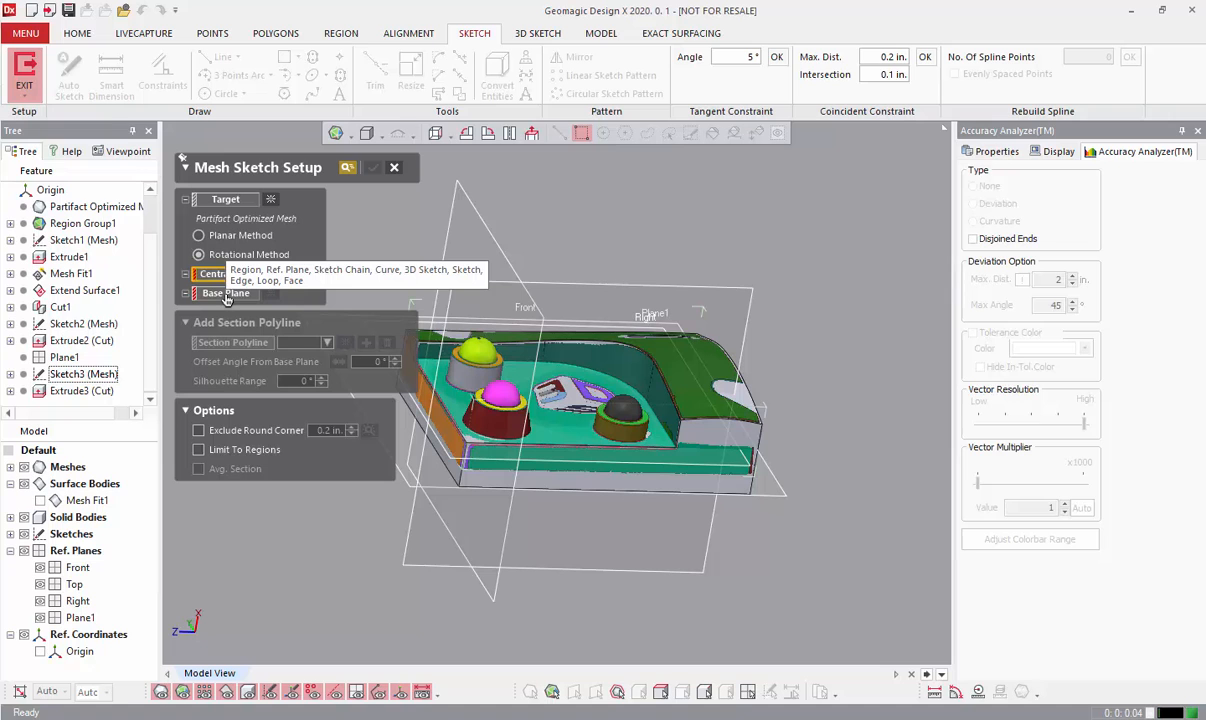
Define the central axis by the Front and Top planes and use the Top plane as the base plane.
{"action": "right_click_drag", "start_coordinate": [630, 181], "coordinate": [562, 416]}
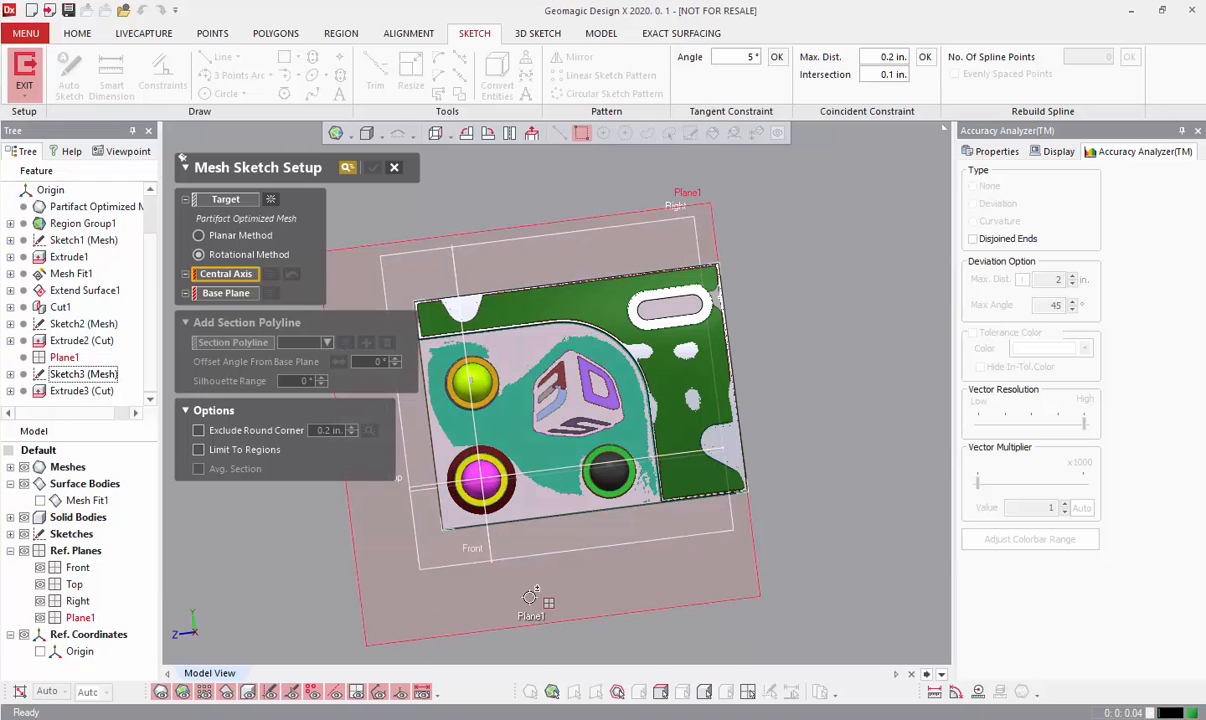
{"action": "right_click_drag", "start_coordinate": [496, 484], "coordinate": [630, 318]}
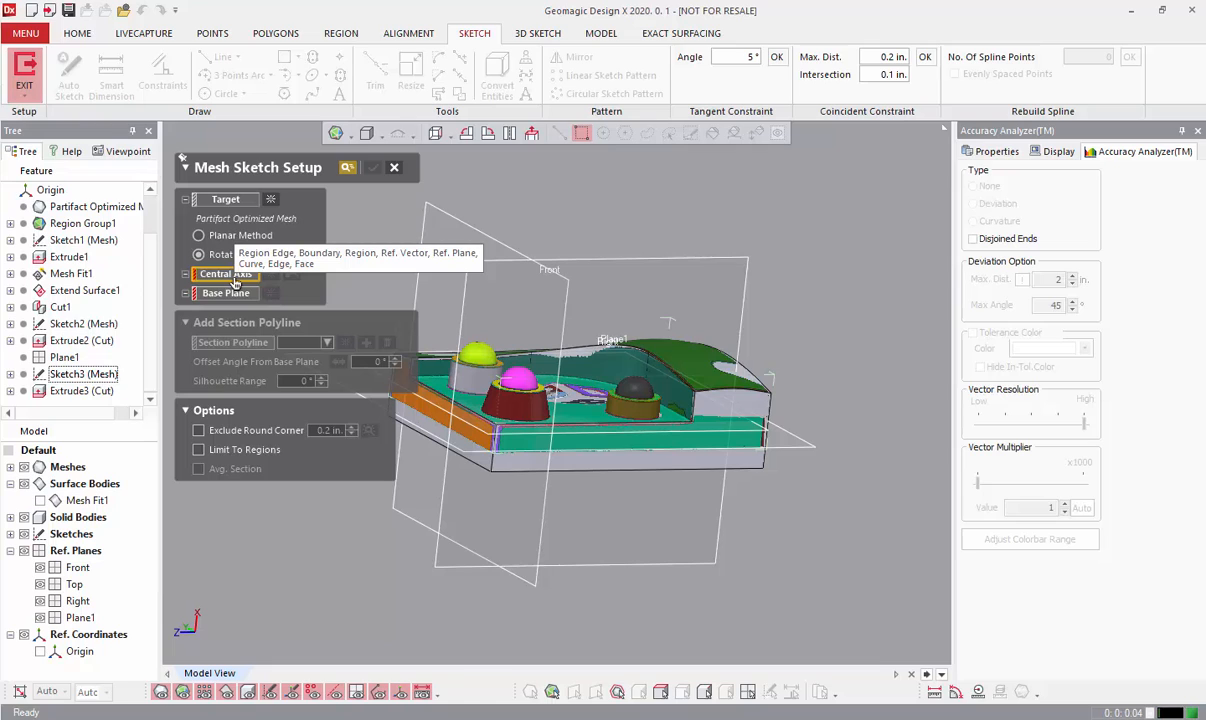
{"action": "left_click", "coordinate": [500, 249]}
{"action": "left_click", "coordinate": [684, 271]}
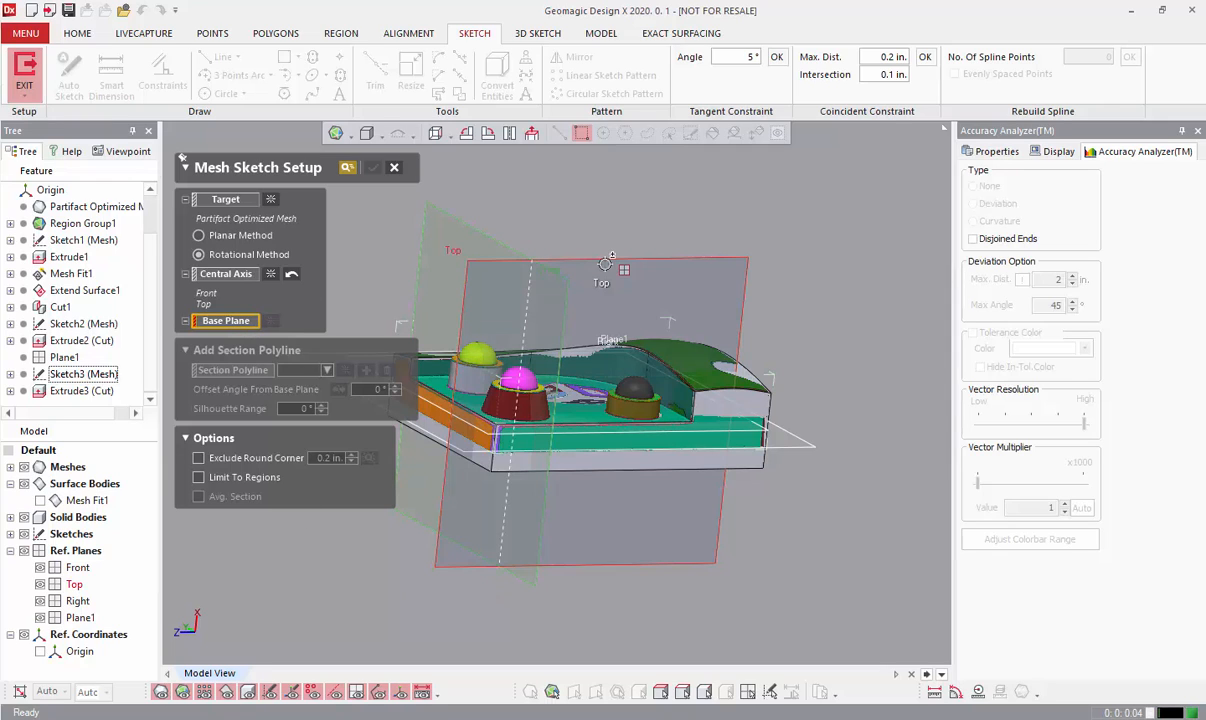
{"action": "left_click", "coordinate": [605, 263]}
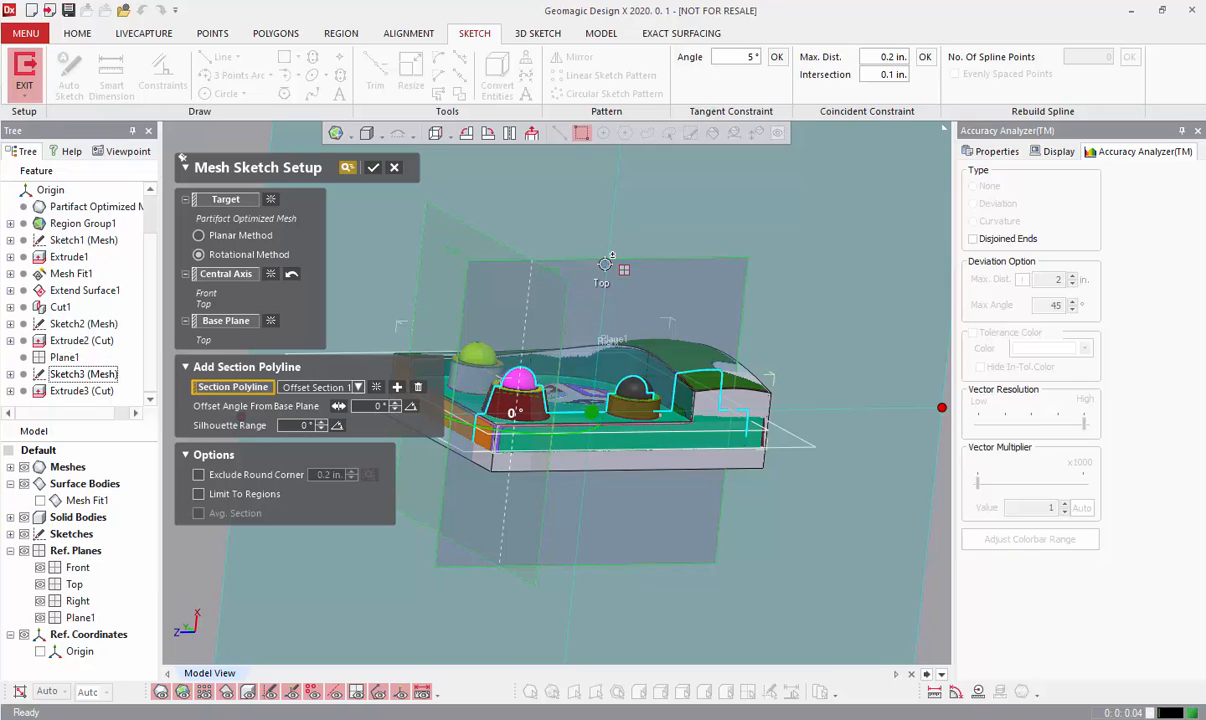
Hide the mesh and solid bodies, and shrink the section plane's width and height to enclose only the domed boss profile around the central axis.
{"action": "scroll", "coordinate": [512, 334], "scroll_direction": "down", "scroll_amount": 3}
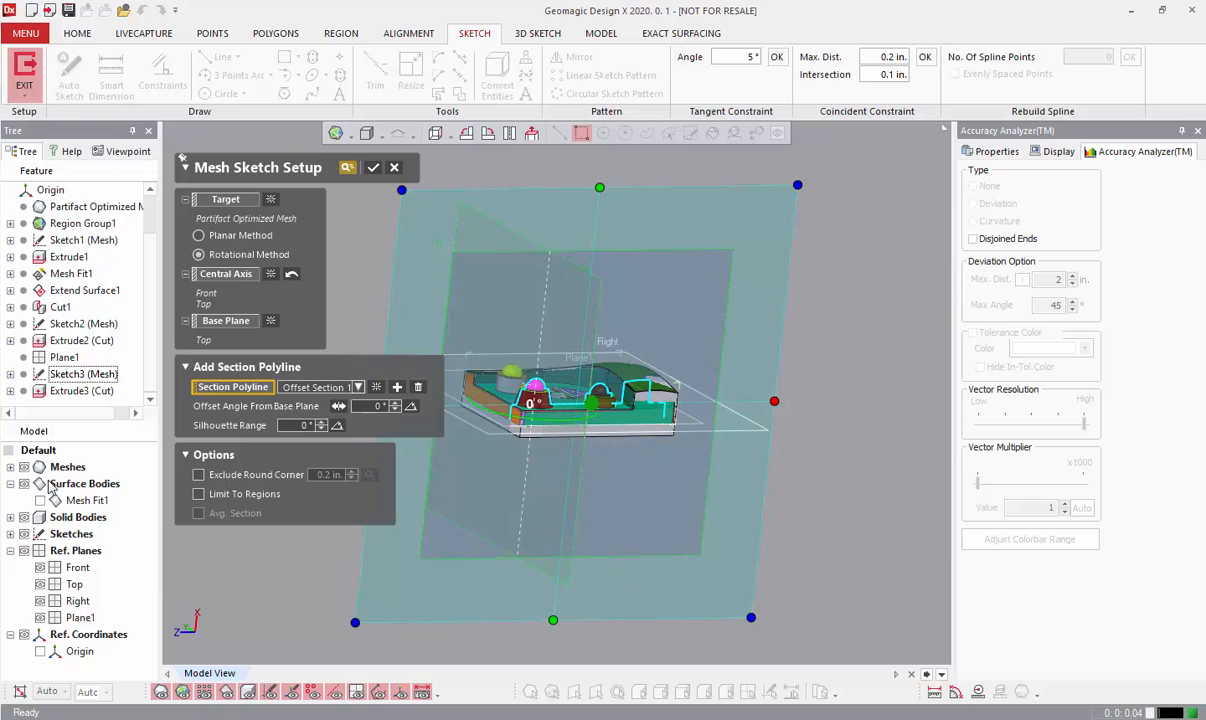
{"action": "left_click", "coordinate": [24, 517]}
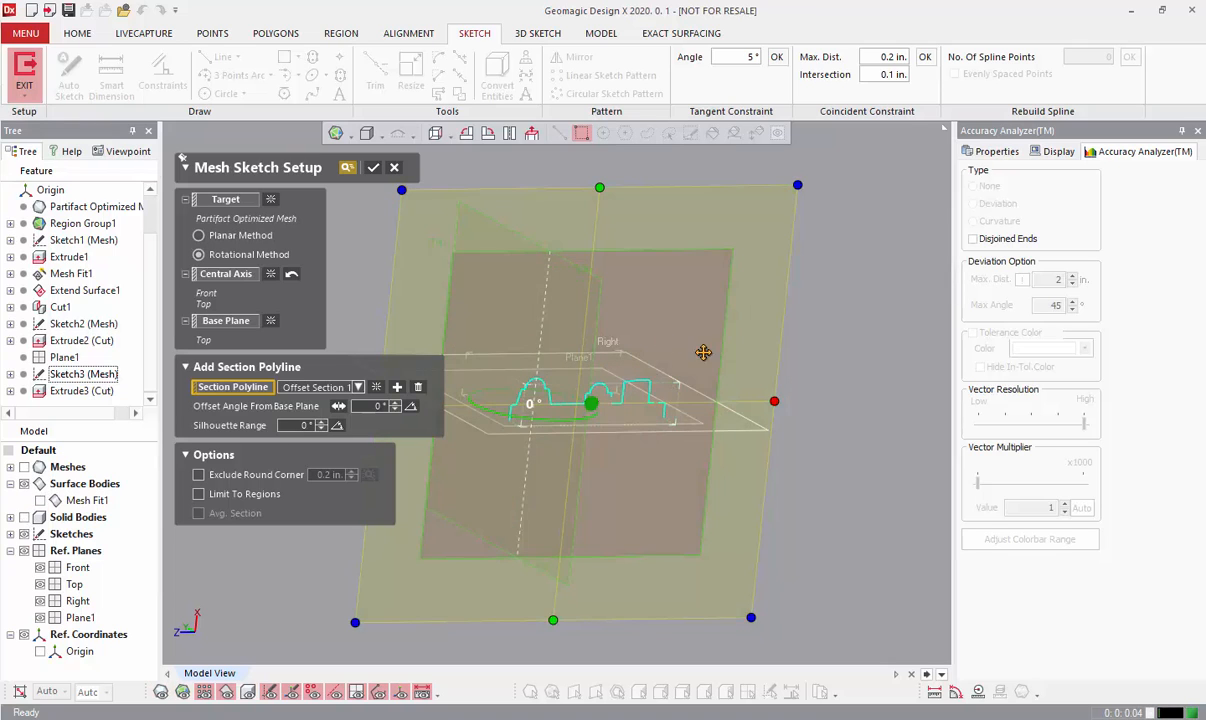
{"action": "right_click_drag", "start_coordinate": [698, 349], "coordinate": [603, 373]}
{"action": "left_click_drag", "start_coordinate": [784, 397], "coordinate": [528, 404]}
{"action": "scroll", "coordinate": [546, 405], "scroll_direction": "up", "scroll_amount": 5}
{"action": "scroll", "coordinate": [541, 401], "scroll_direction": "down", "scroll_amount": 2}
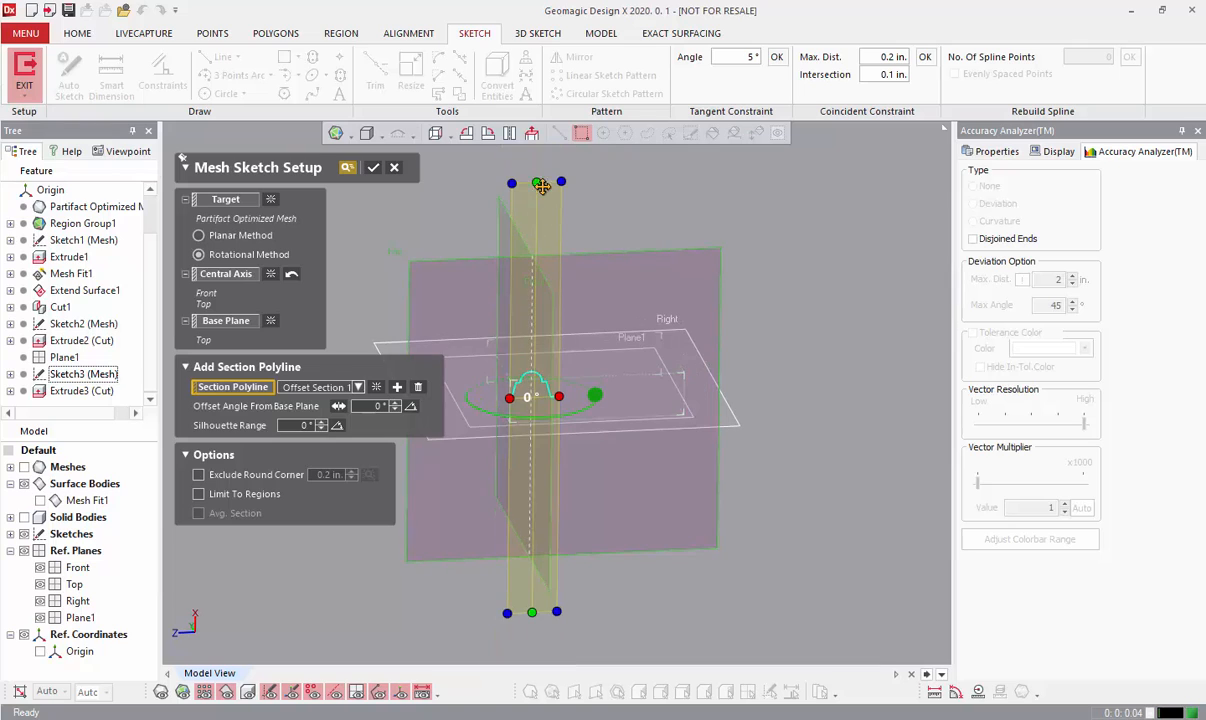
{"action": "left_click_drag", "start_coordinate": [542, 201], "coordinate": [535, 357]}
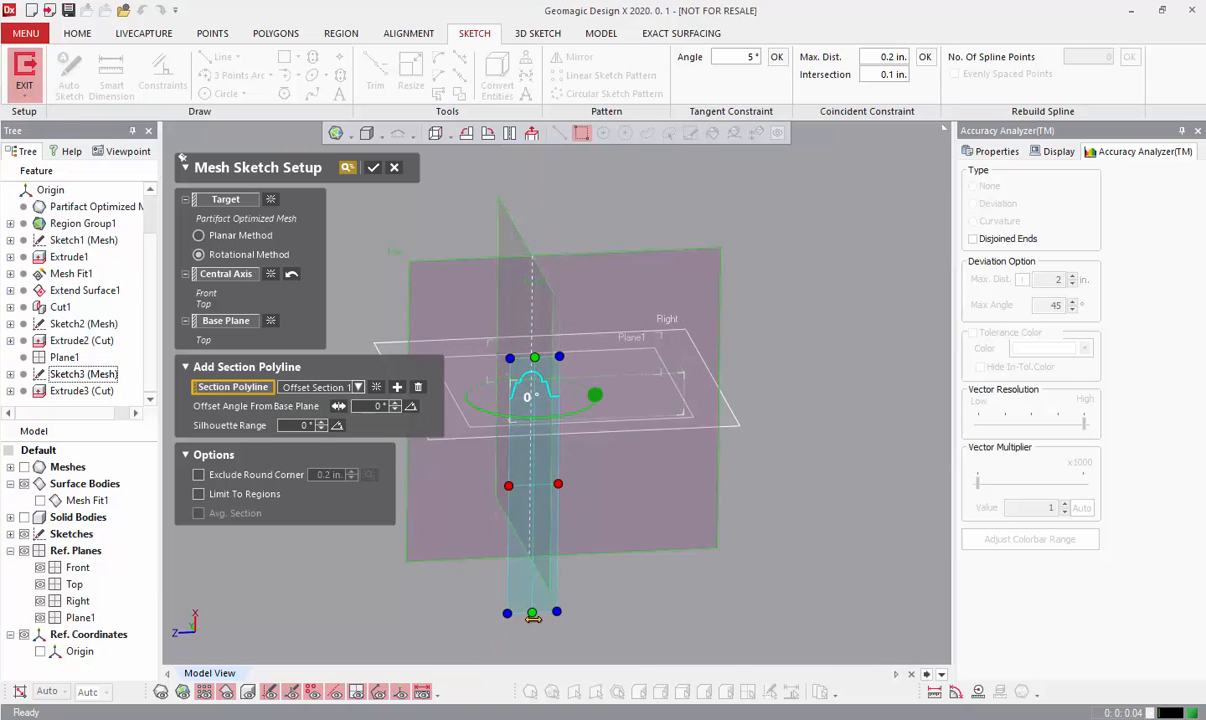
{"action": "left_click_drag", "start_coordinate": [532, 613], "coordinate": [532, 430]}
{"action": "scroll", "coordinate": [530, 420], "scroll_direction": "up", "scroll_amount": 5}
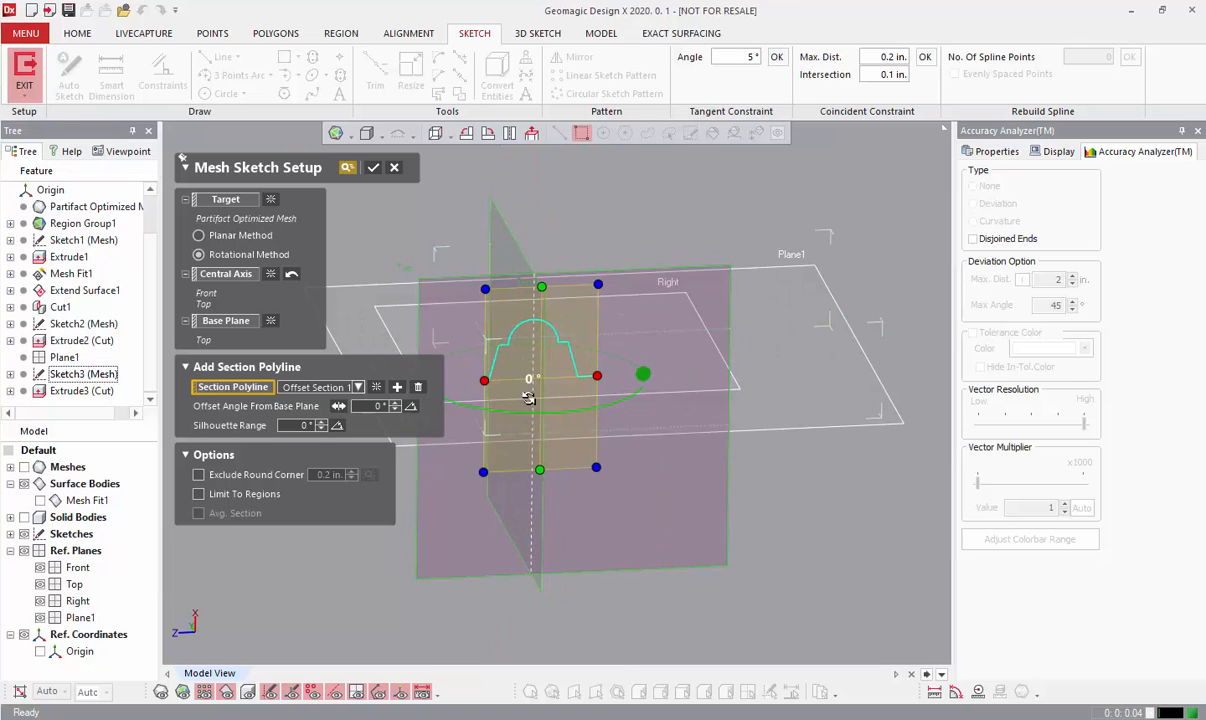
Rotate the section plane about the central axis to an offset angle of 45° from the base plane.
{"action": "right_click_drag", "start_coordinate": [528, 396], "coordinate": [648, 447]}
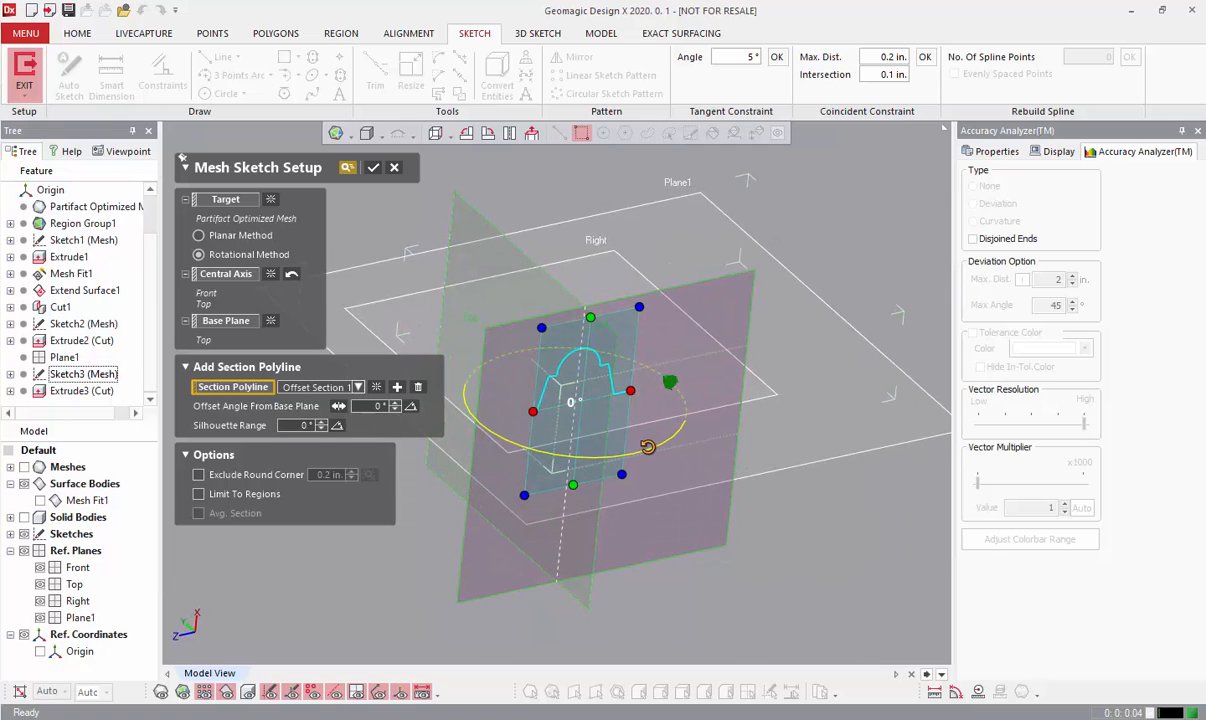
{"action": "left_click_drag", "start_coordinate": [648, 447], "coordinate": [535, 447]}
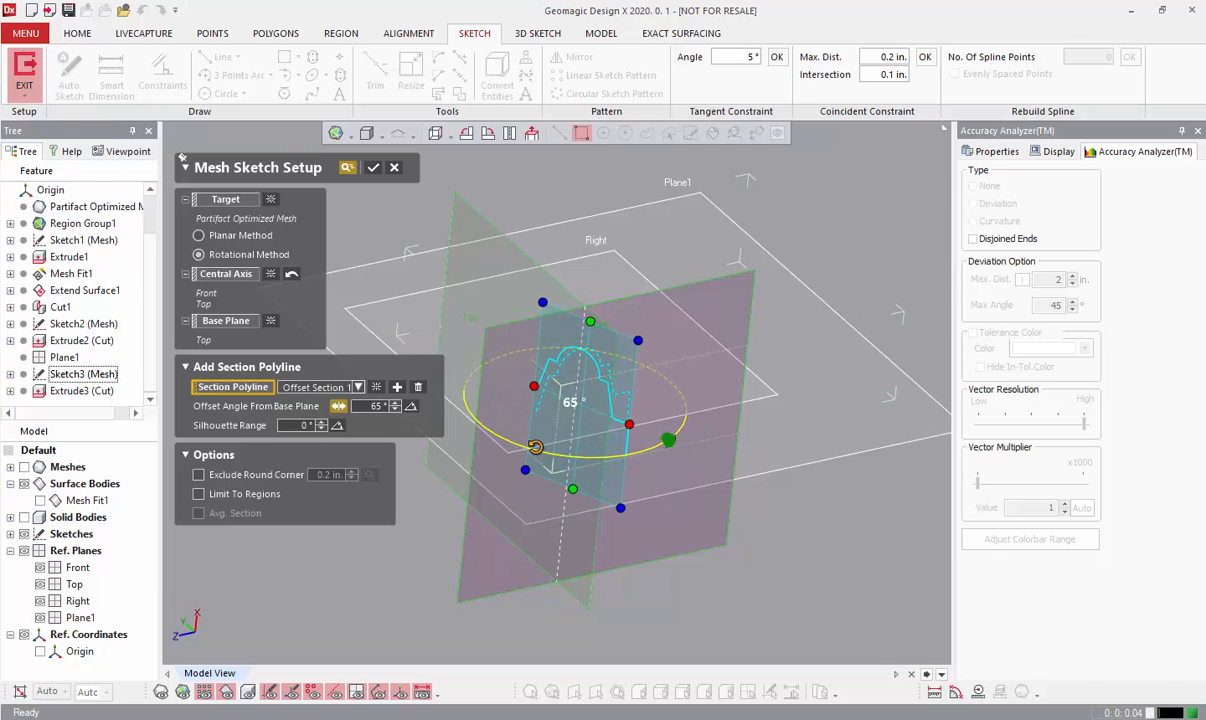
{"action": "right_click_drag", "start_coordinate": [563, 395], "coordinate": [568, 527]}
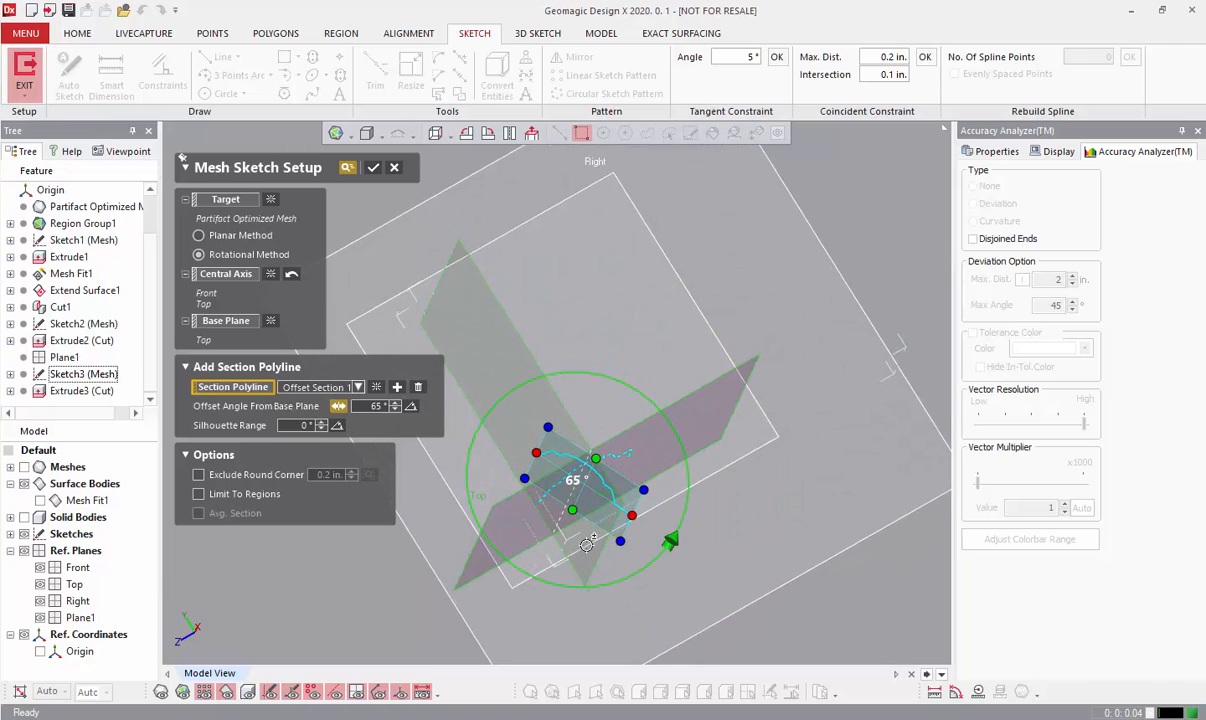
{"action": "left_click_drag", "start_coordinate": [565, 584], "coordinate": [632, 554]}
{"action": "right_click_drag", "start_coordinate": [632, 554], "coordinate": [626, 440]}
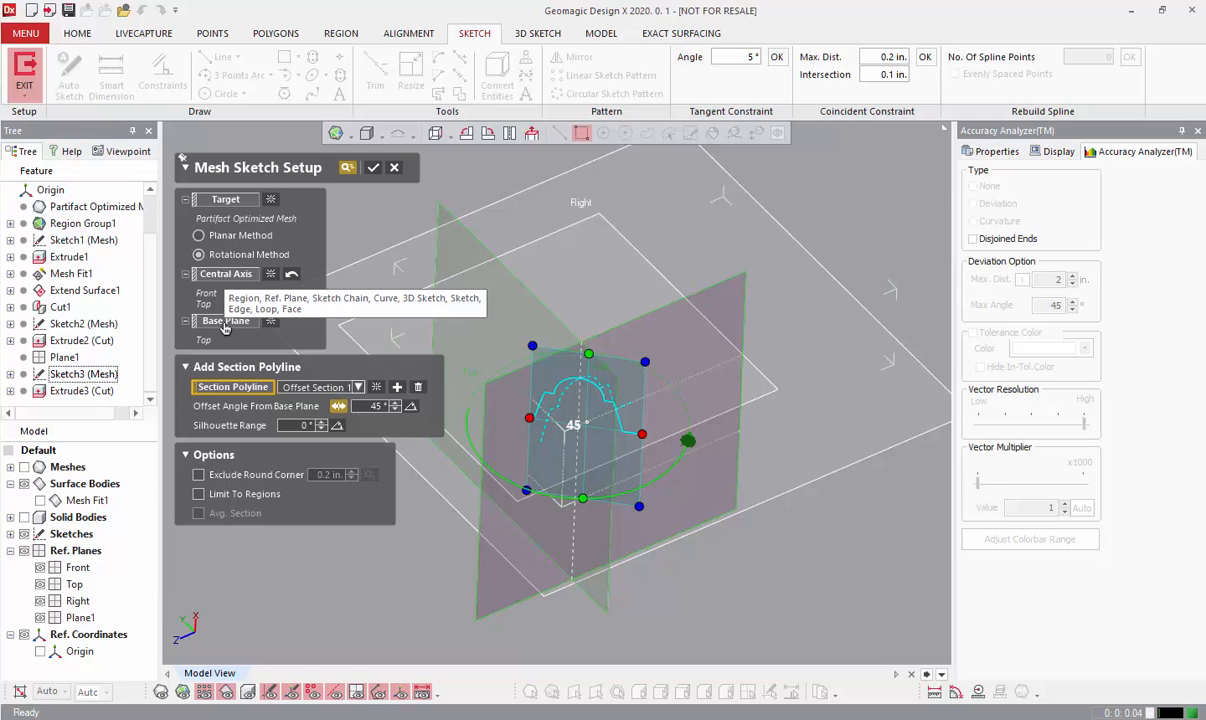
Set the silhouette range of the rotational section to 30° and accept the mesh sketch setup.
{"action": "scroll", "coordinate": [567, 390], "scroll_direction": "up", "scroll_amount": 4}
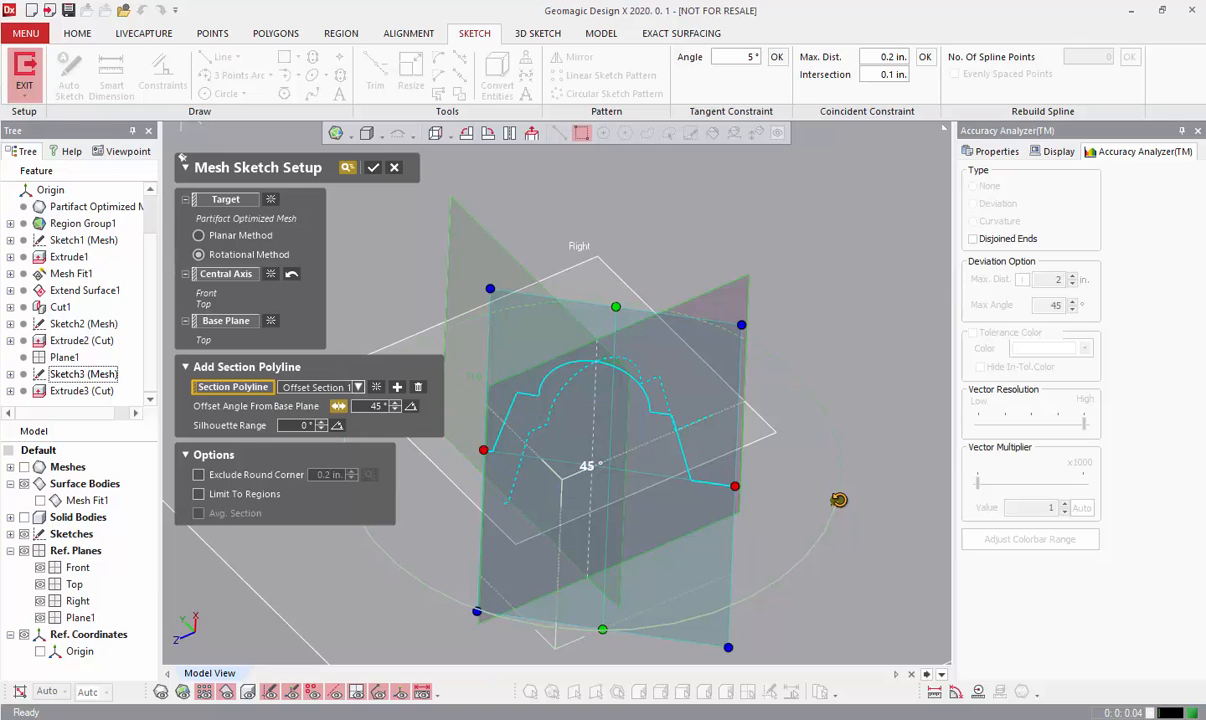
{"action": "left_click_drag", "start_coordinate": [838, 500], "coordinate": [763, 426]}
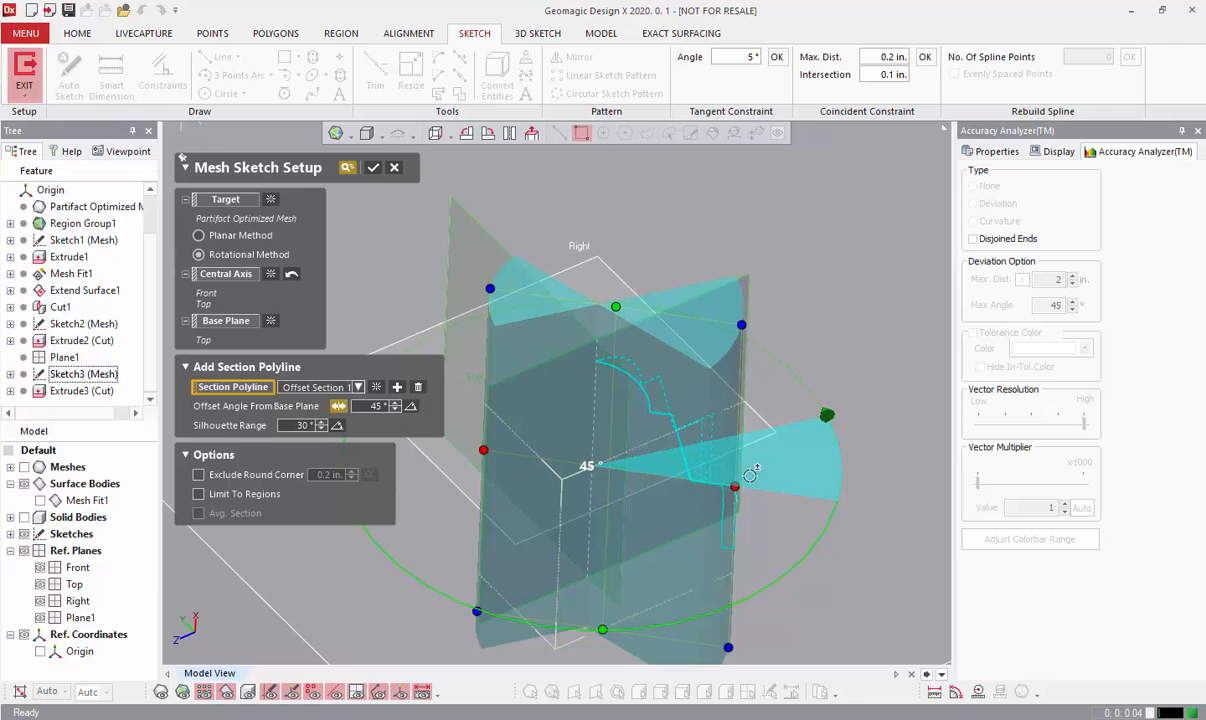
{"action": "right_click_drag", "start_coordinate": [727, 441], "coordinate": [565, 406]}
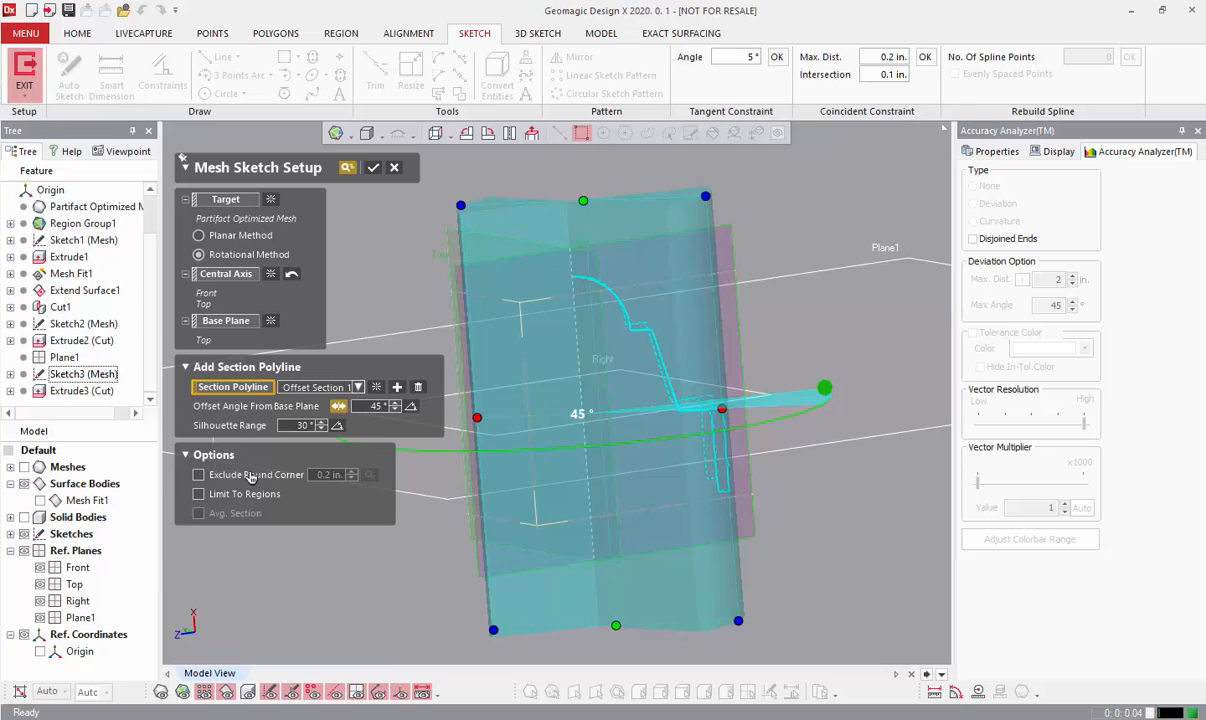
{"action": "left_click", "coordinate": [373, 168]}
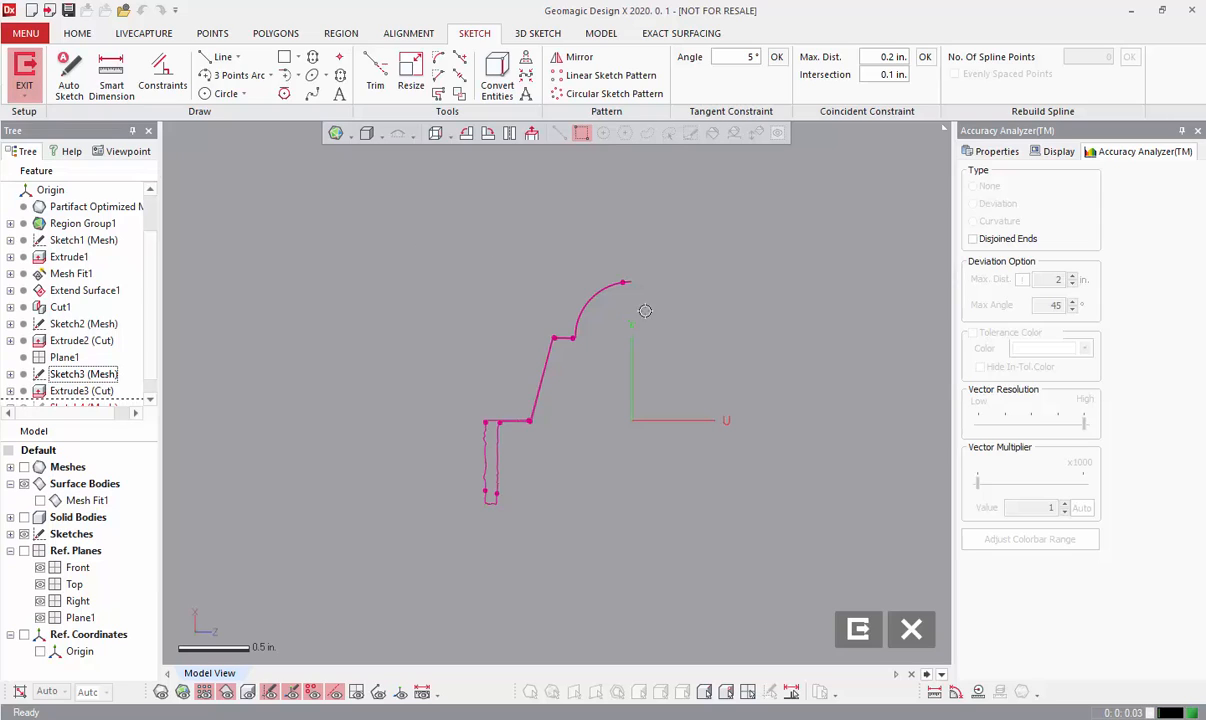
{"action": "scroll", "coordinate": [584, 360], "scroll_direction": "up", "scroll_amount": 3}
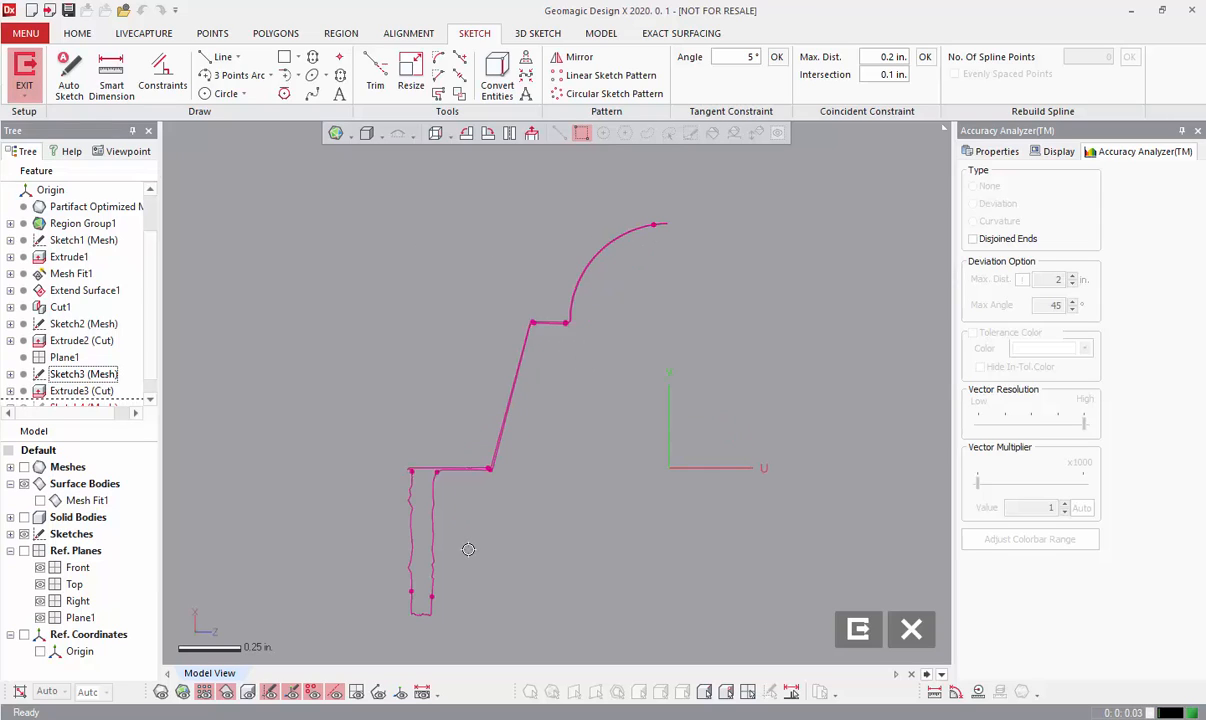